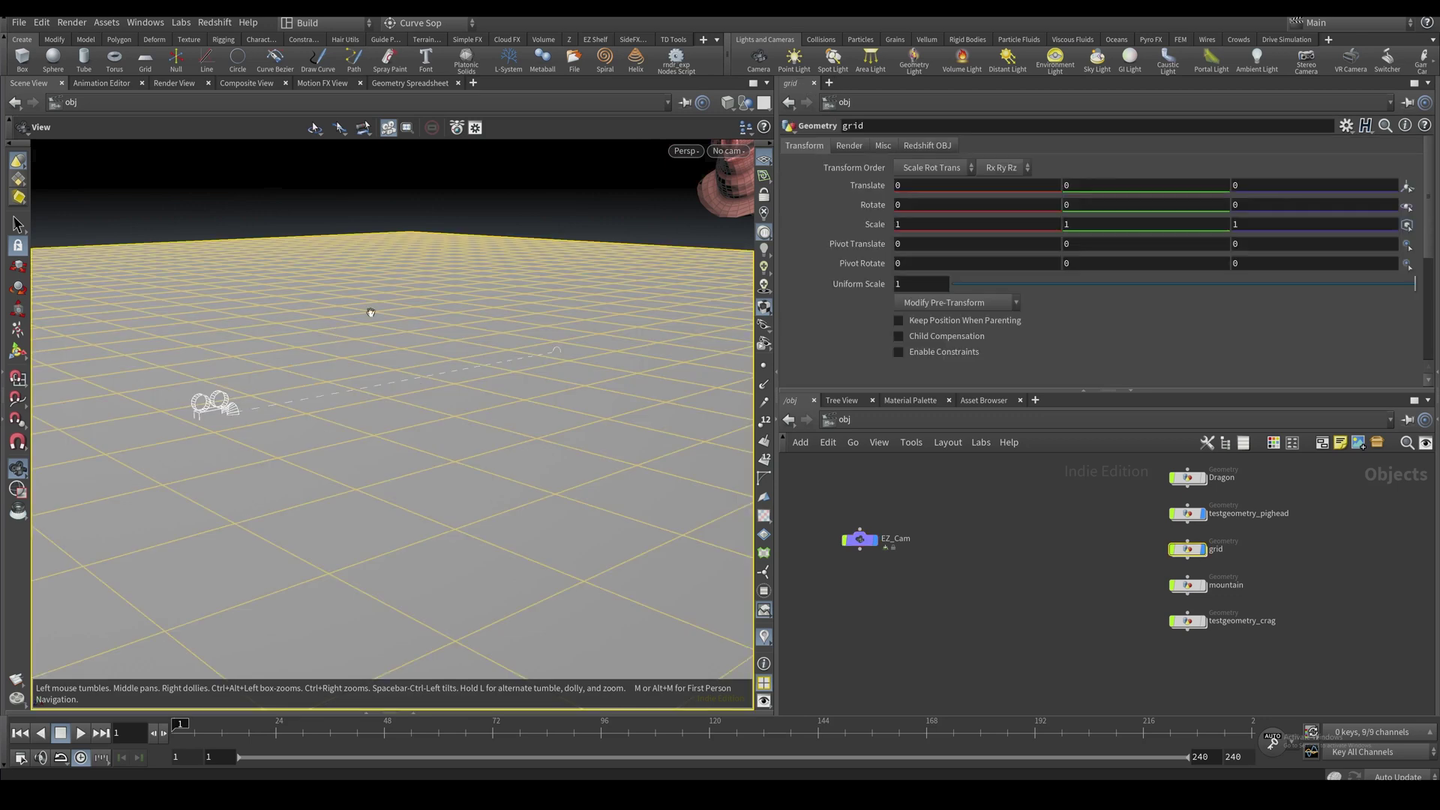
Move the grid object down along Y by about 0.39 units
key("Return")
left_click_drag(319, 329, 321, 342)
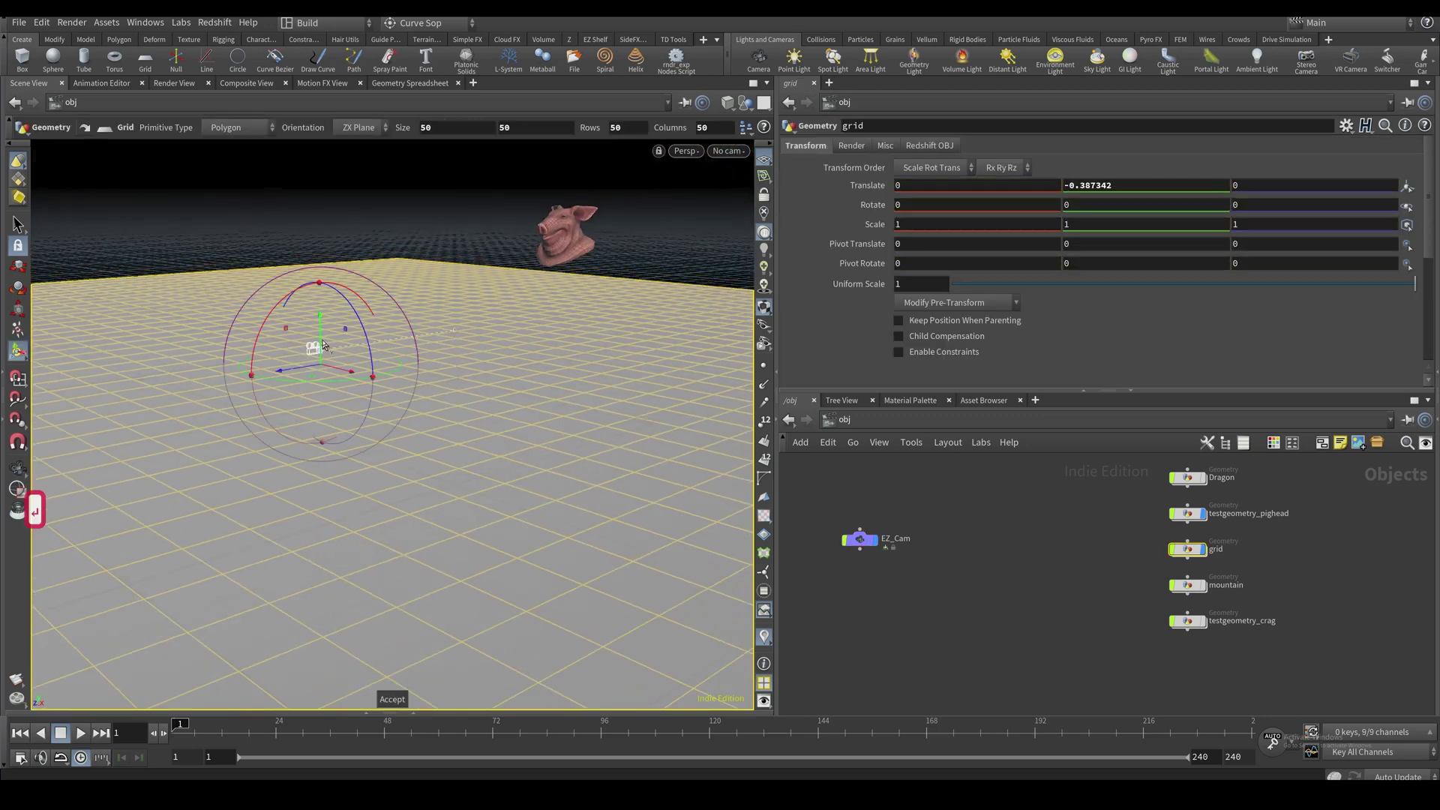
left_click(862, 510)
key("Escape")
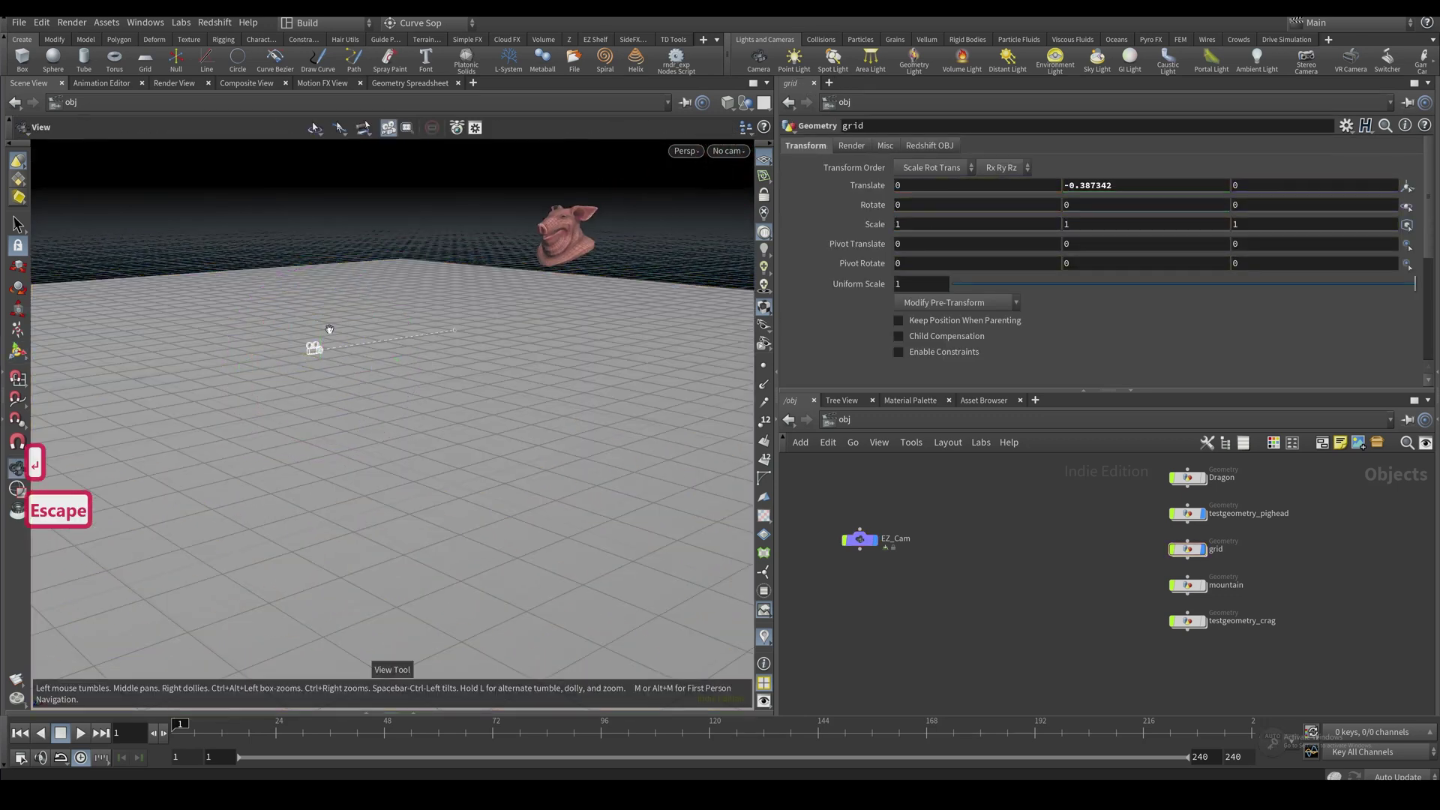
Select the EZ_Cam node and expand its Animate Parameters section
right_click_drag(330, 328, 477, 339)
right_click_drag(296, 366, 460, 328)
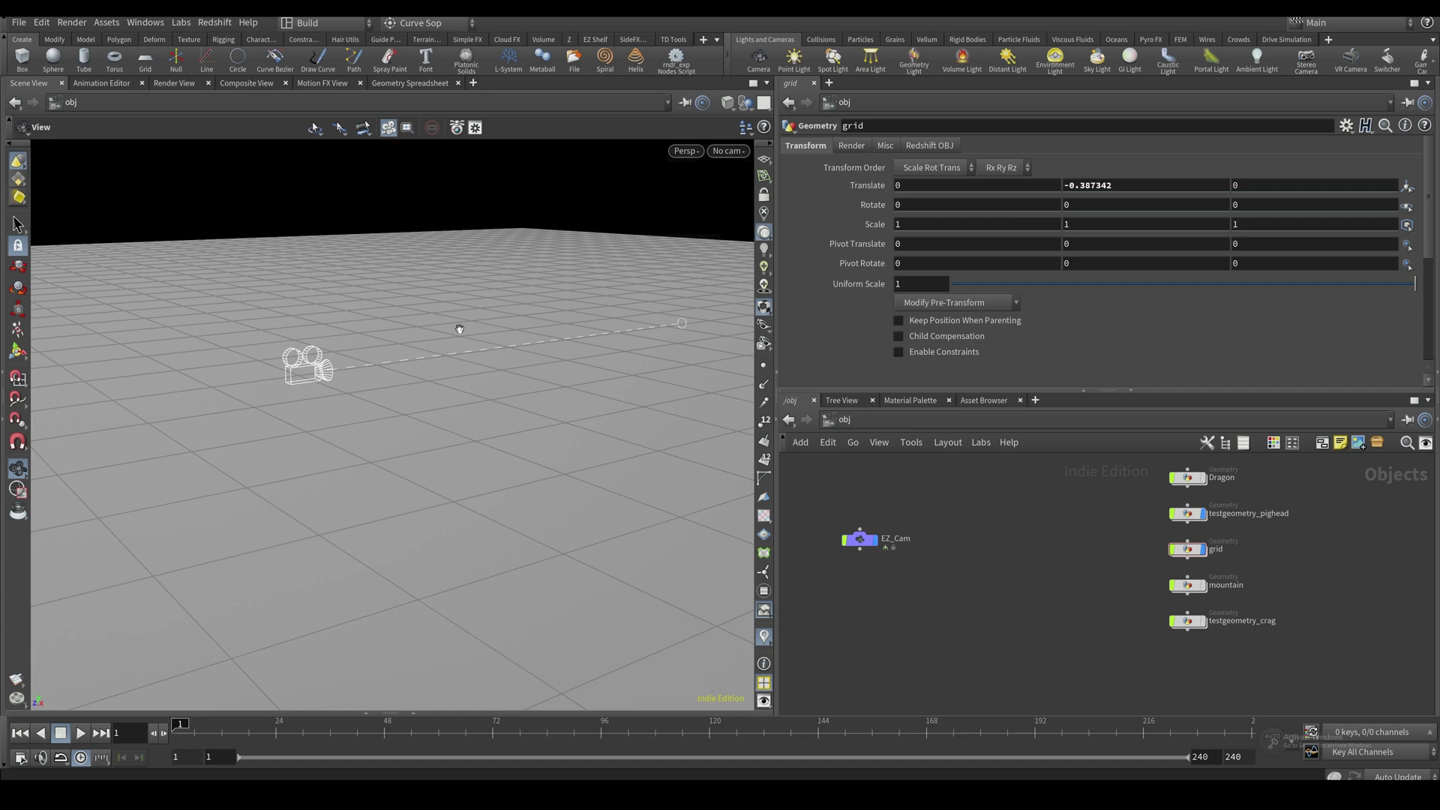
left_click_drag(891, 533, 882, 537)
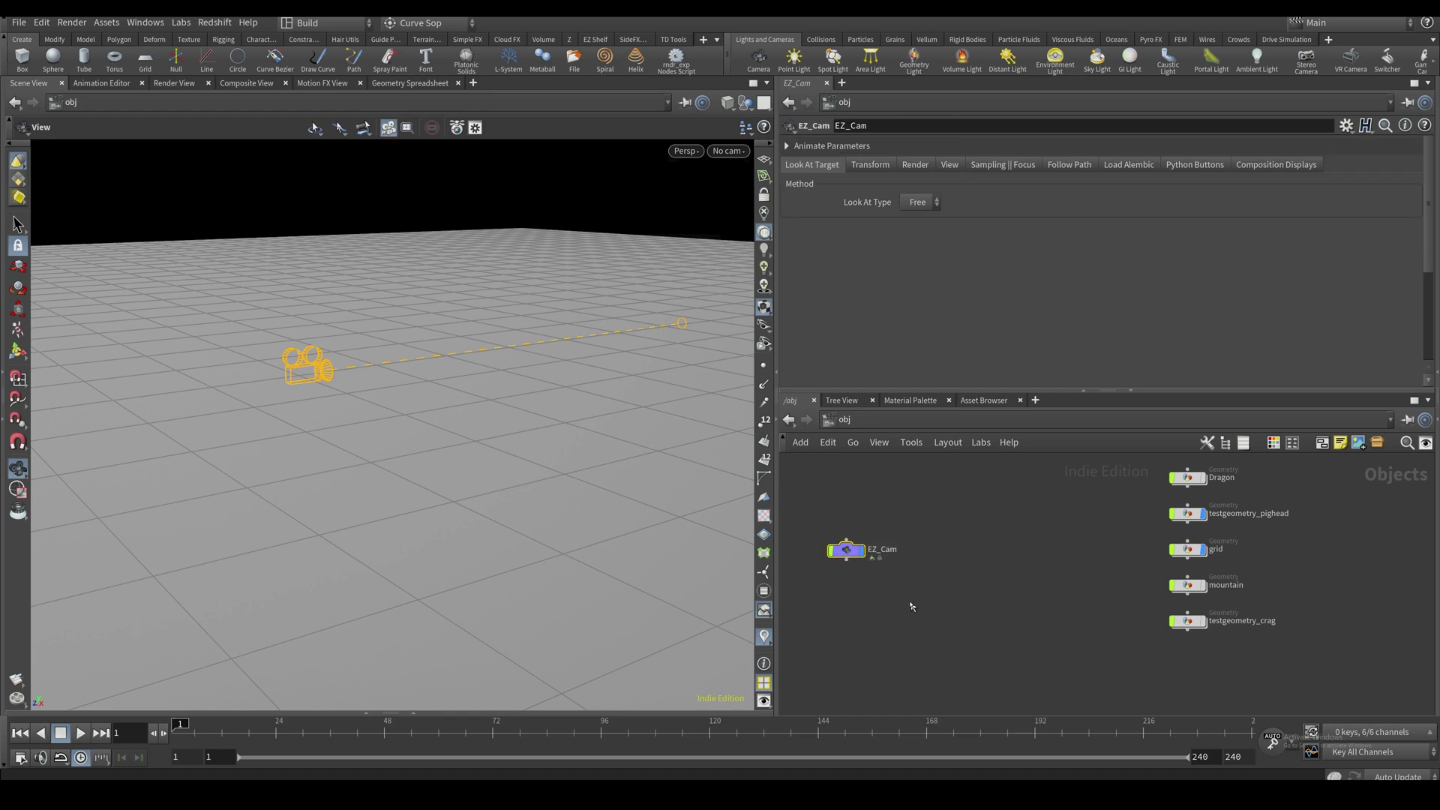
right_click_drag(453, 314, 440, 367)
left_click(811, 146)
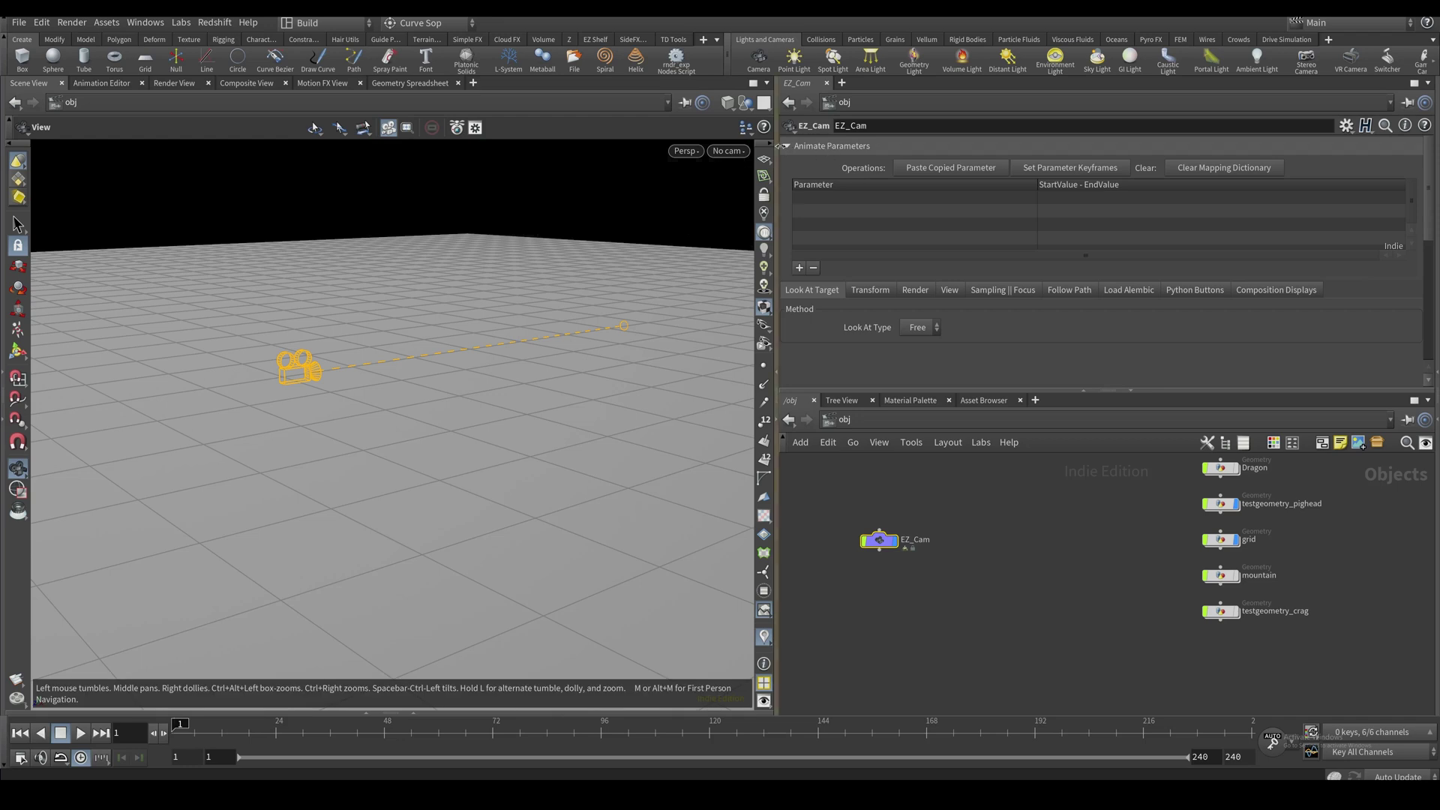
left_click(833, 147)
left_click(843, 147)
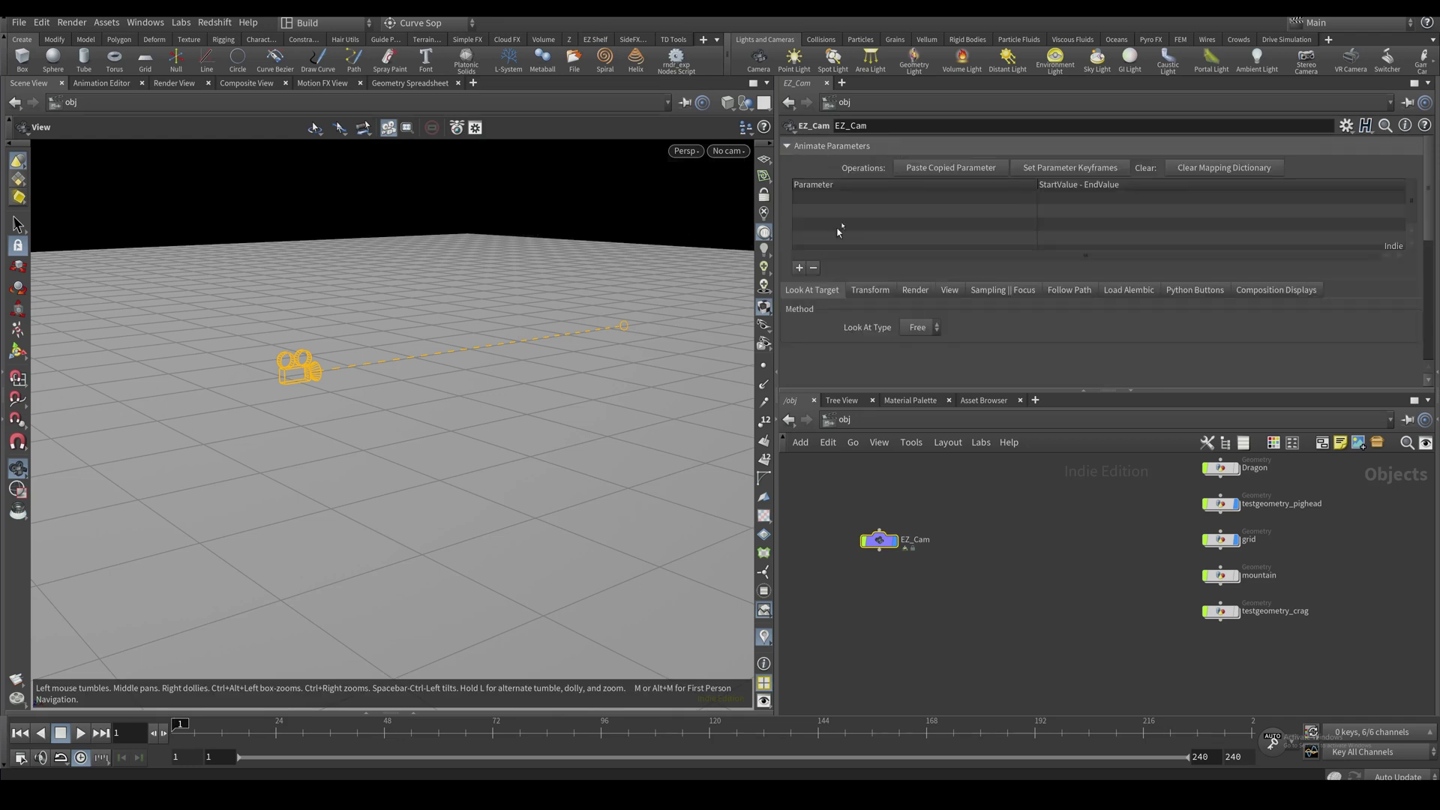
left_click_drag(564, 307, 669, 288)
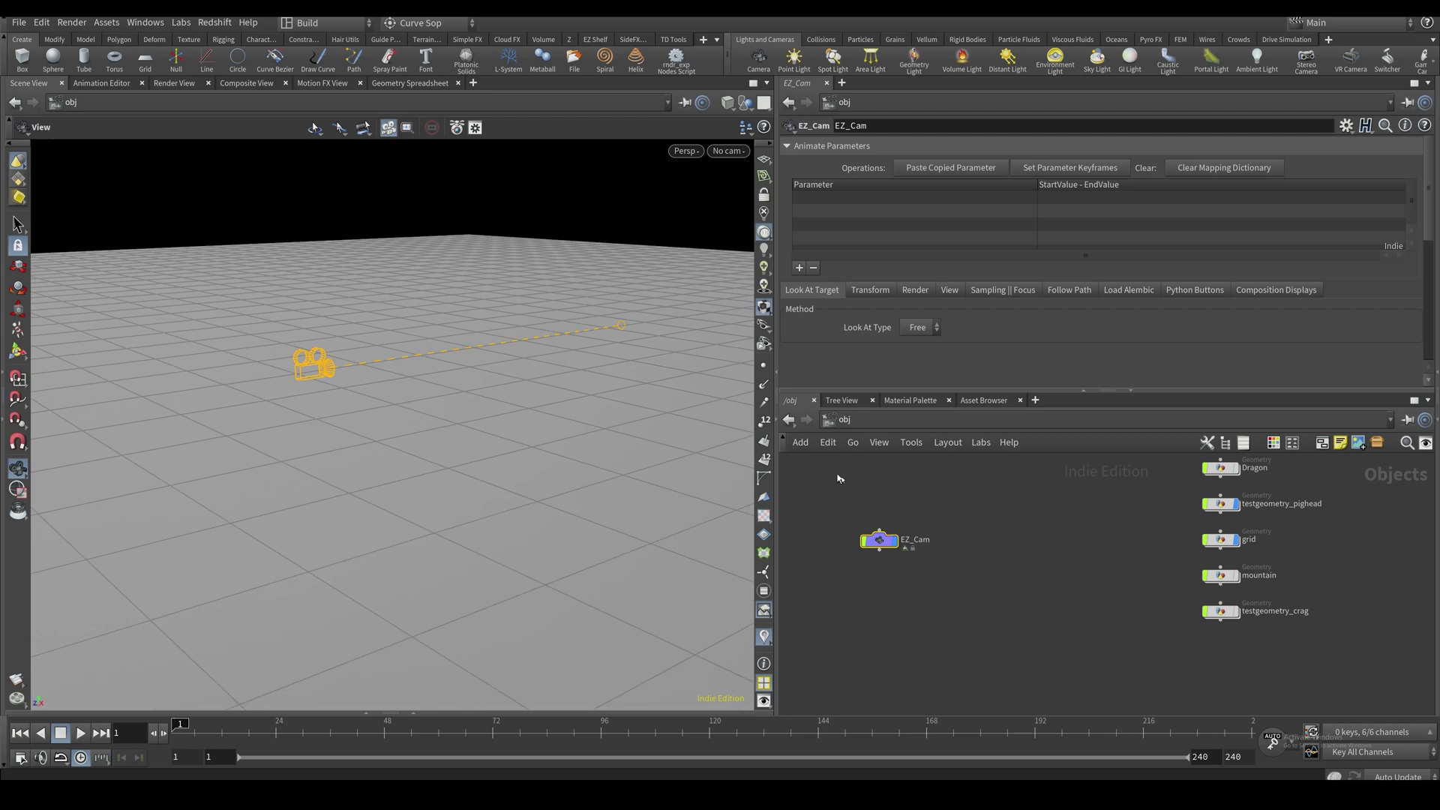
left_click_drag(585, 294, 566, 311)
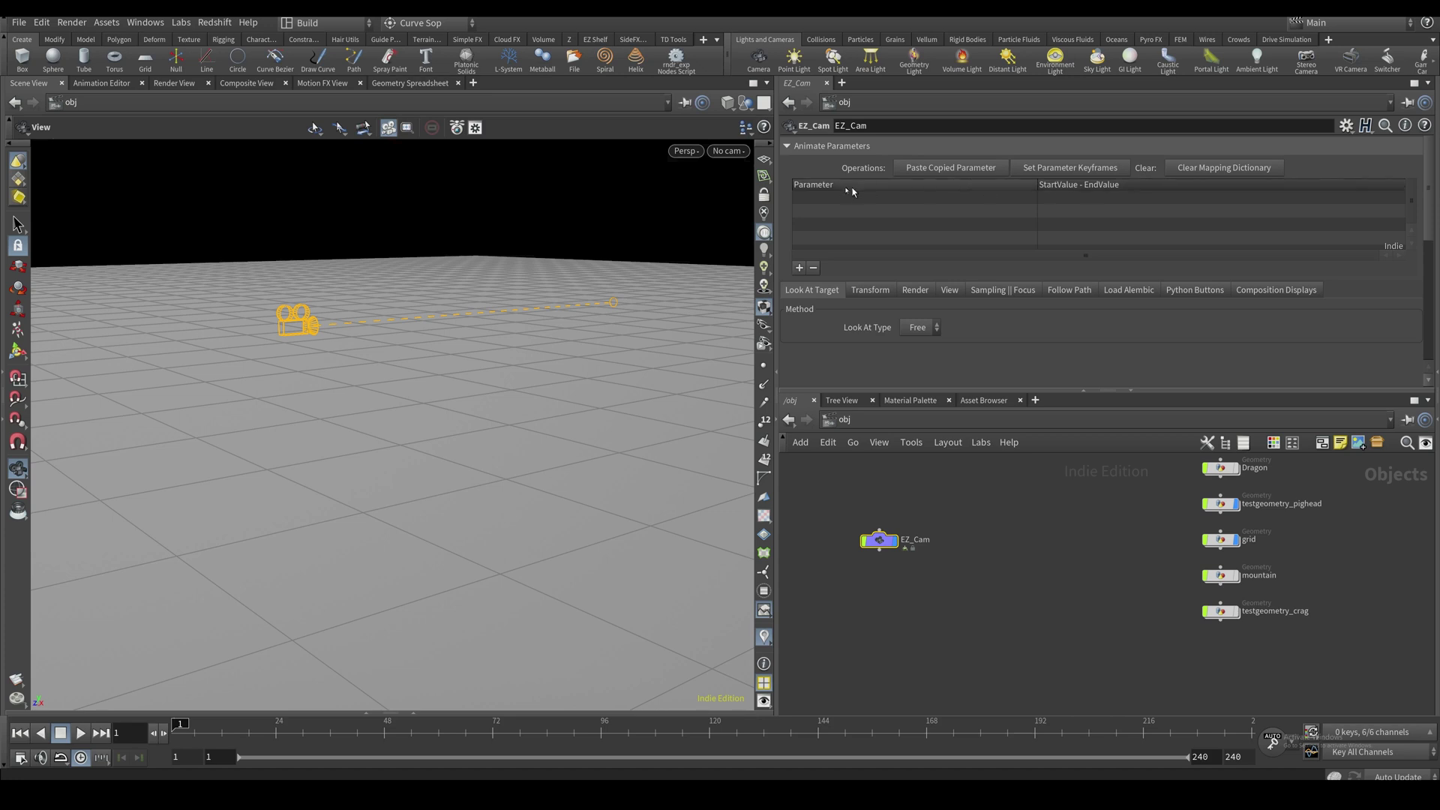
Set a keyframe on all of EZ_Cam's Translate channels at frame 1
left_click(870, 290)
scroll(842, 342, "down", 2)
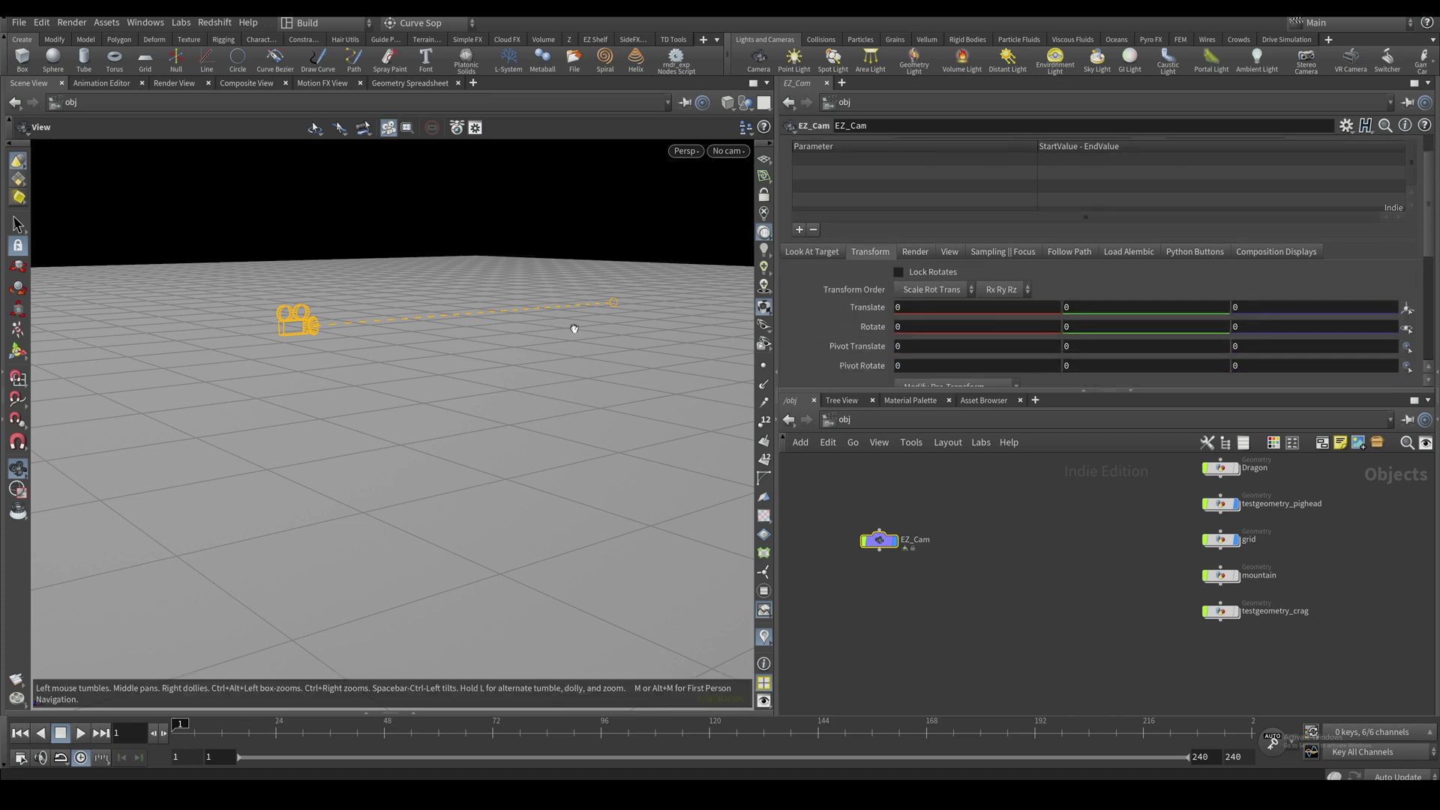
middle_click_drag(574, 328, 571, 358)
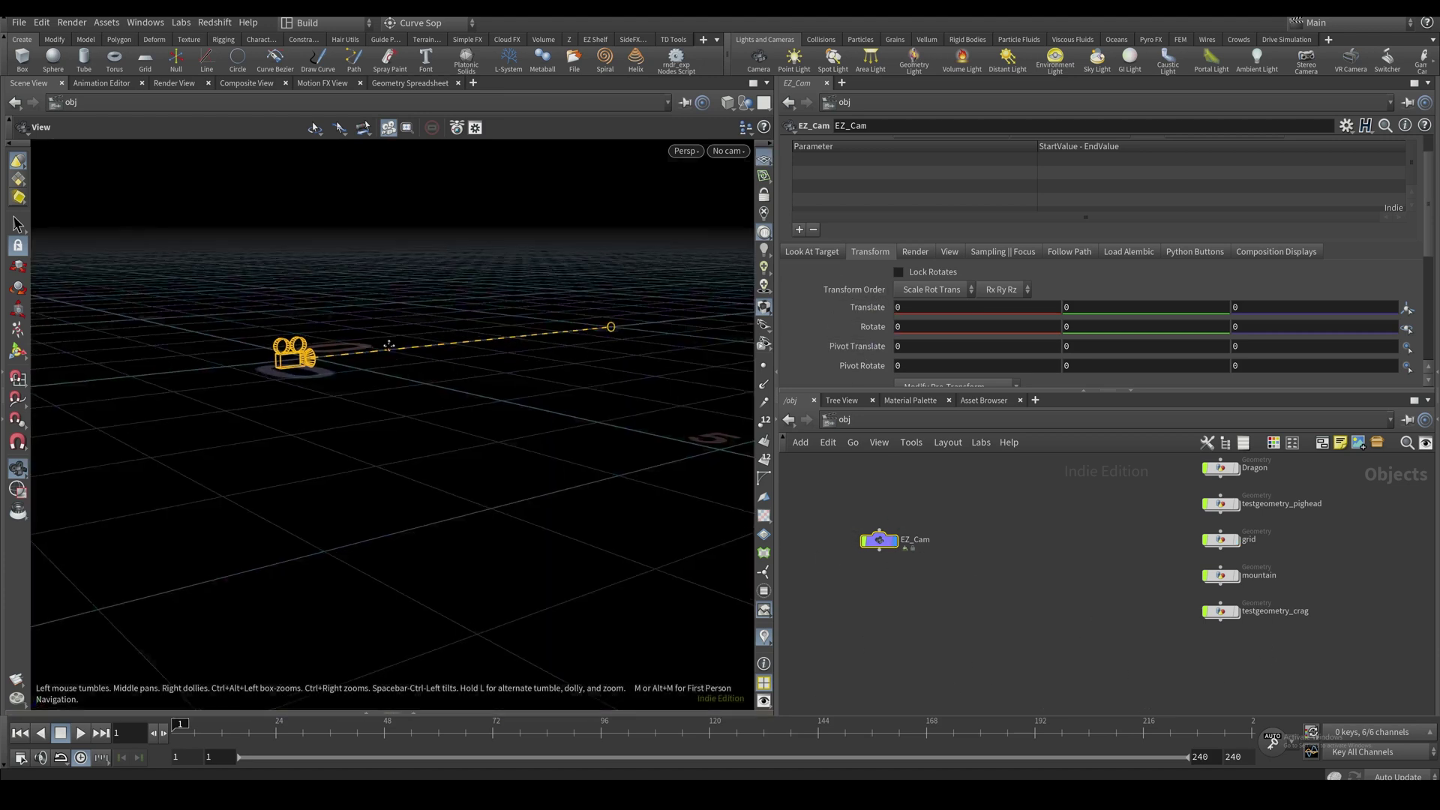
right_click_drag(389, 345, 405, 494)
middle_click_drag(410, 420, 398, 429)
right_click_drag(398, 429, 409, 468)
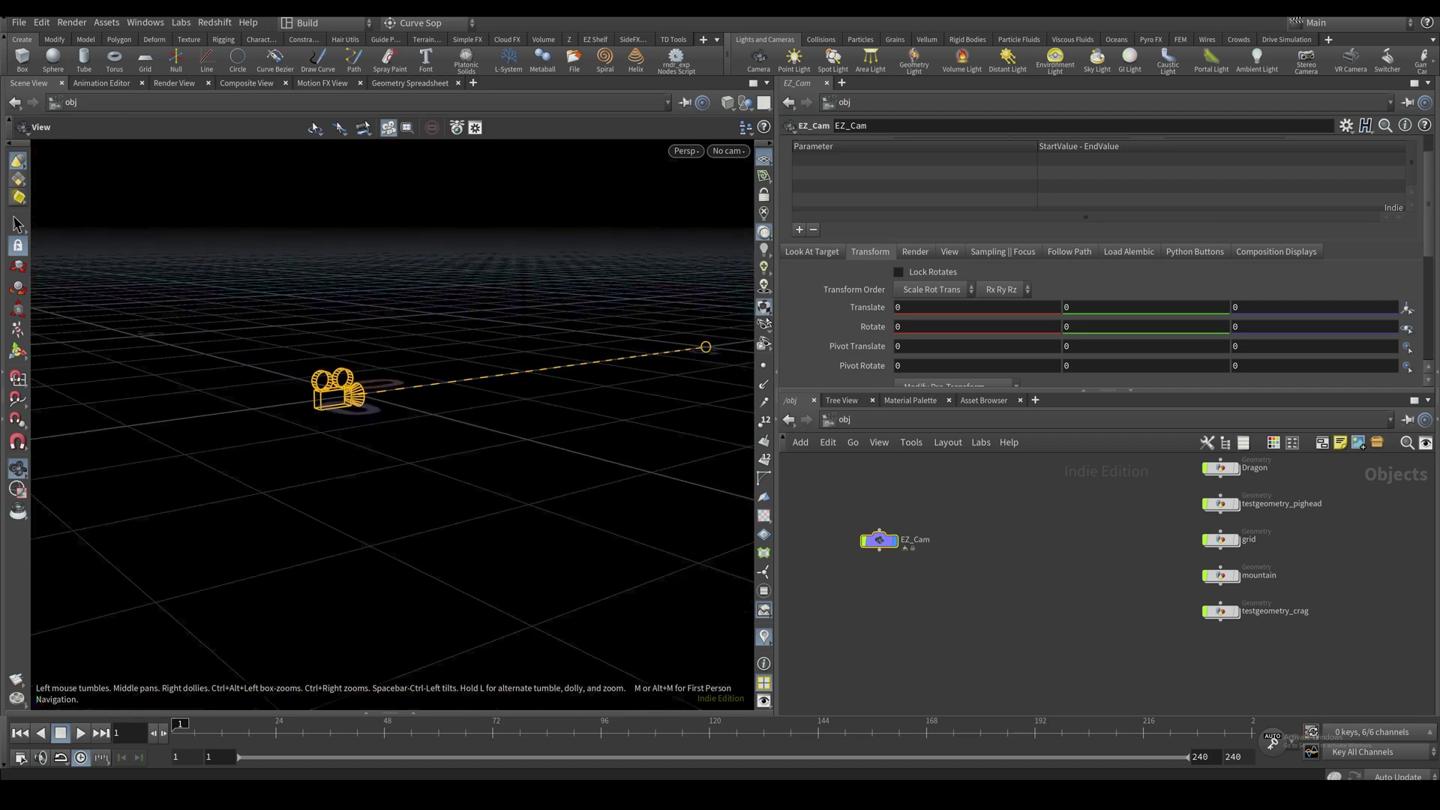
left_click(867, 308, "alt")
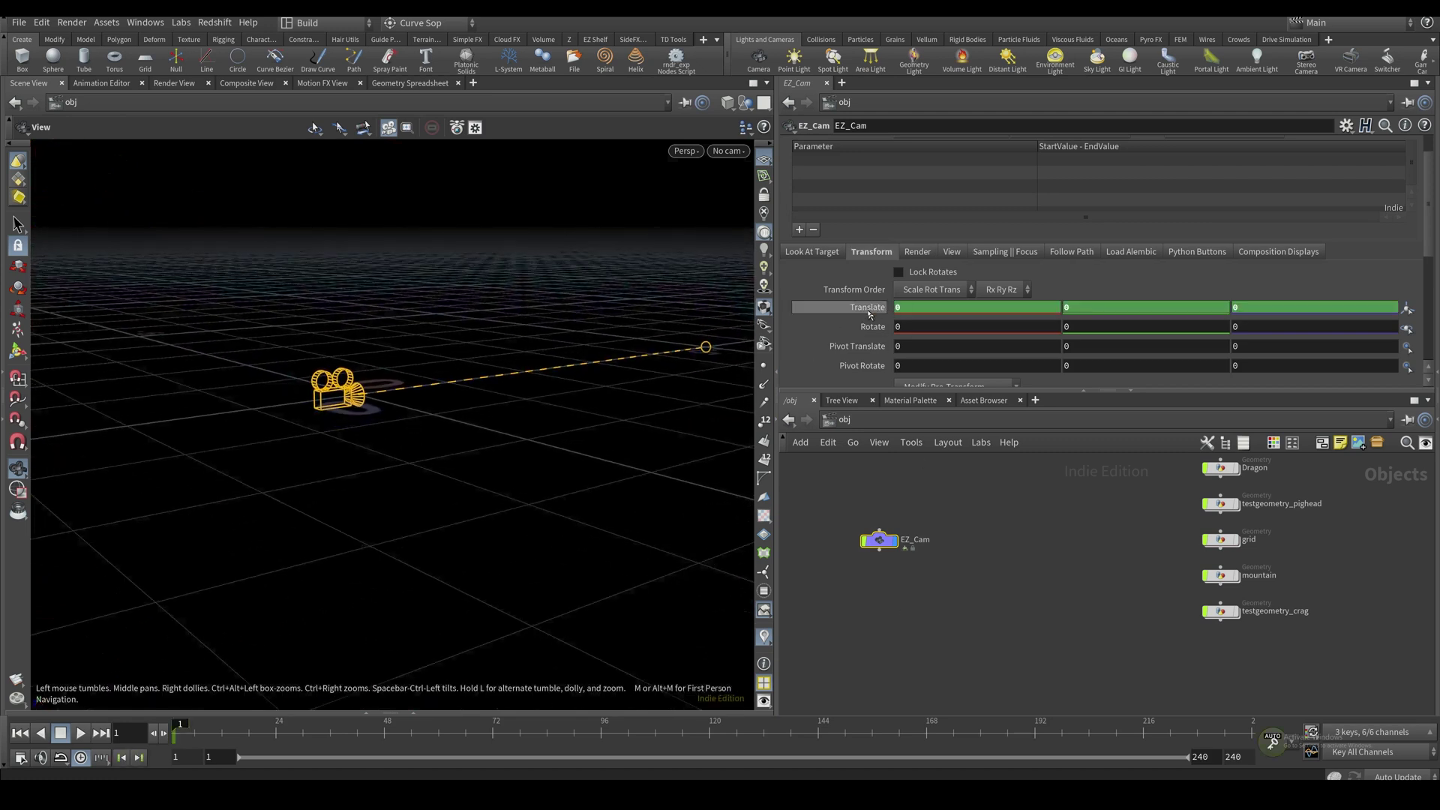
Keyframe EZ_Cam's Translate at frame 240 with Y raised to about 1.3, and check the curve in the Animation Editor
key("Up")
middle_click_drag(1090, 308, 1188, 304)
left_click_drag(196, 729, 1022, 710)
key("Down")
left_click(1317, 749)
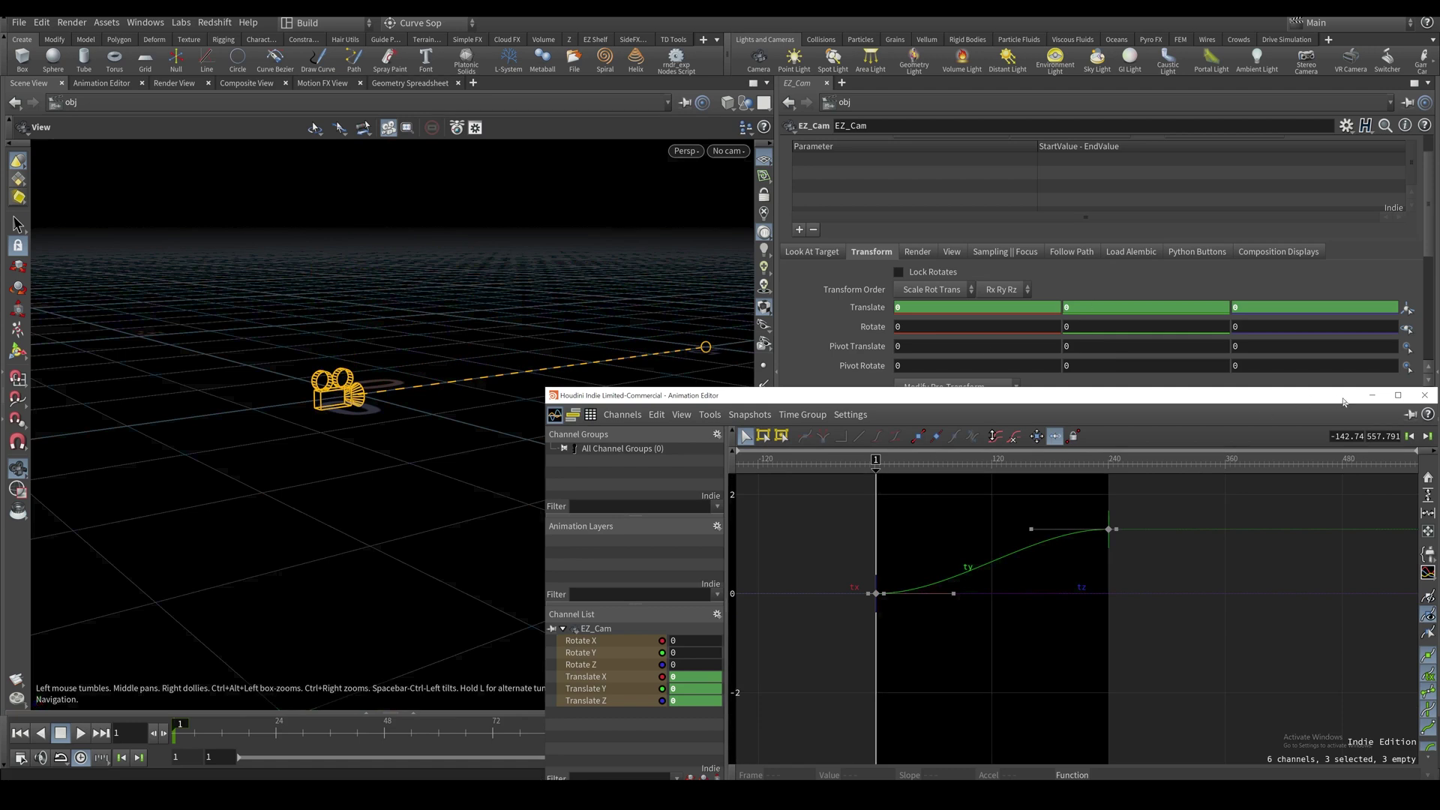
left_click(1371, 395)
Look through EZ_Cam with the pig head displayed and play the camera's upward move
left_click(727, 151)
left_click(745, 225)
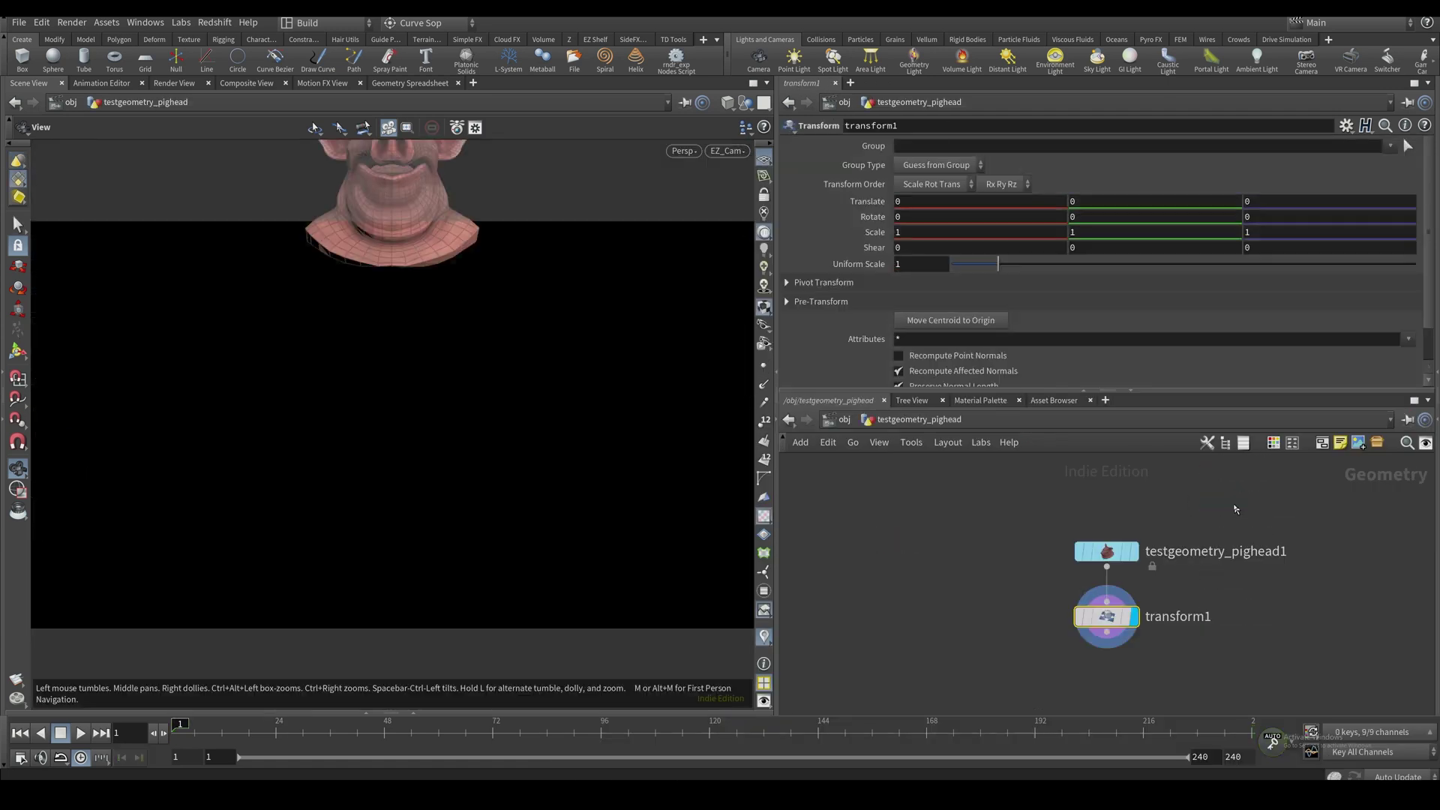
left_click(1236, 505)
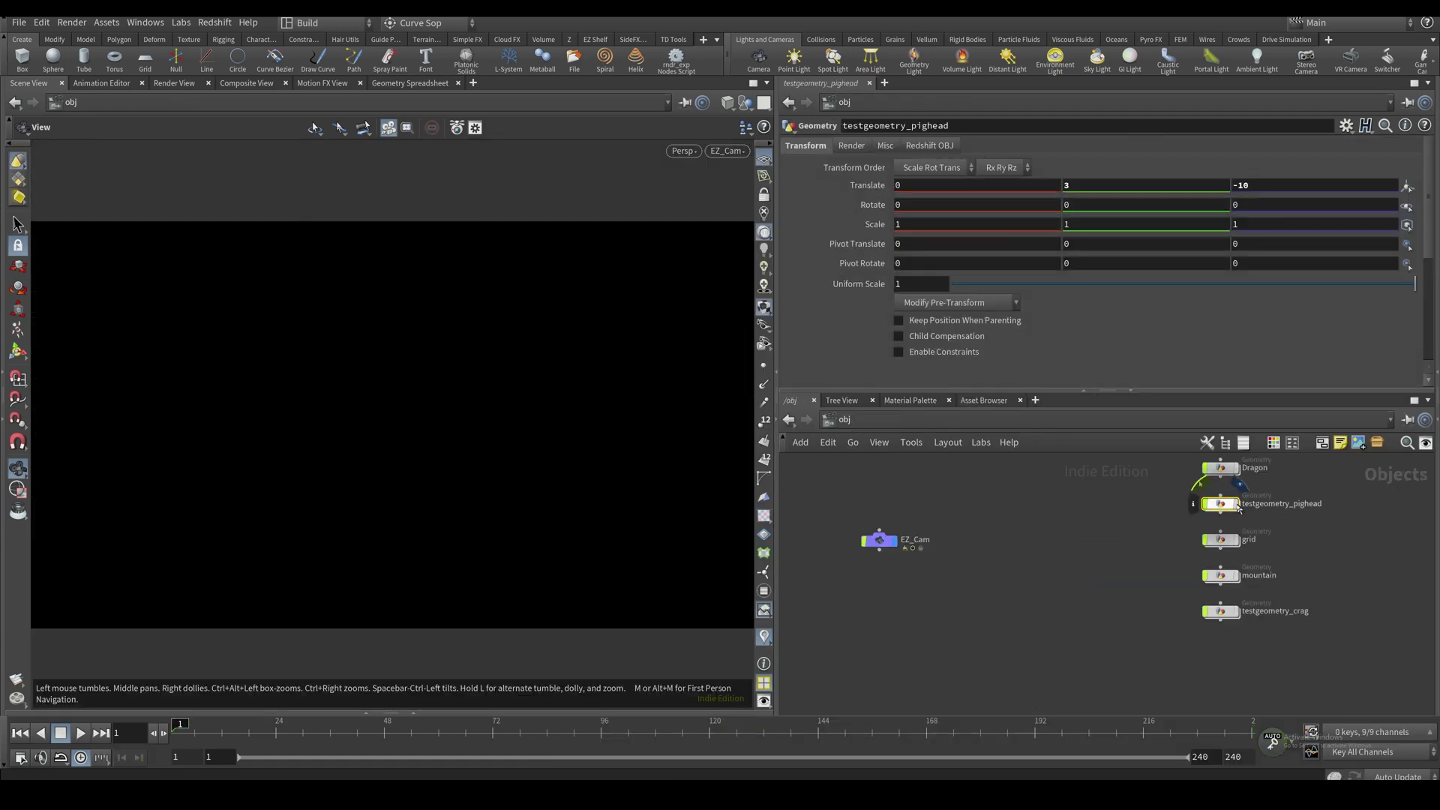
left_click(1236, 506)
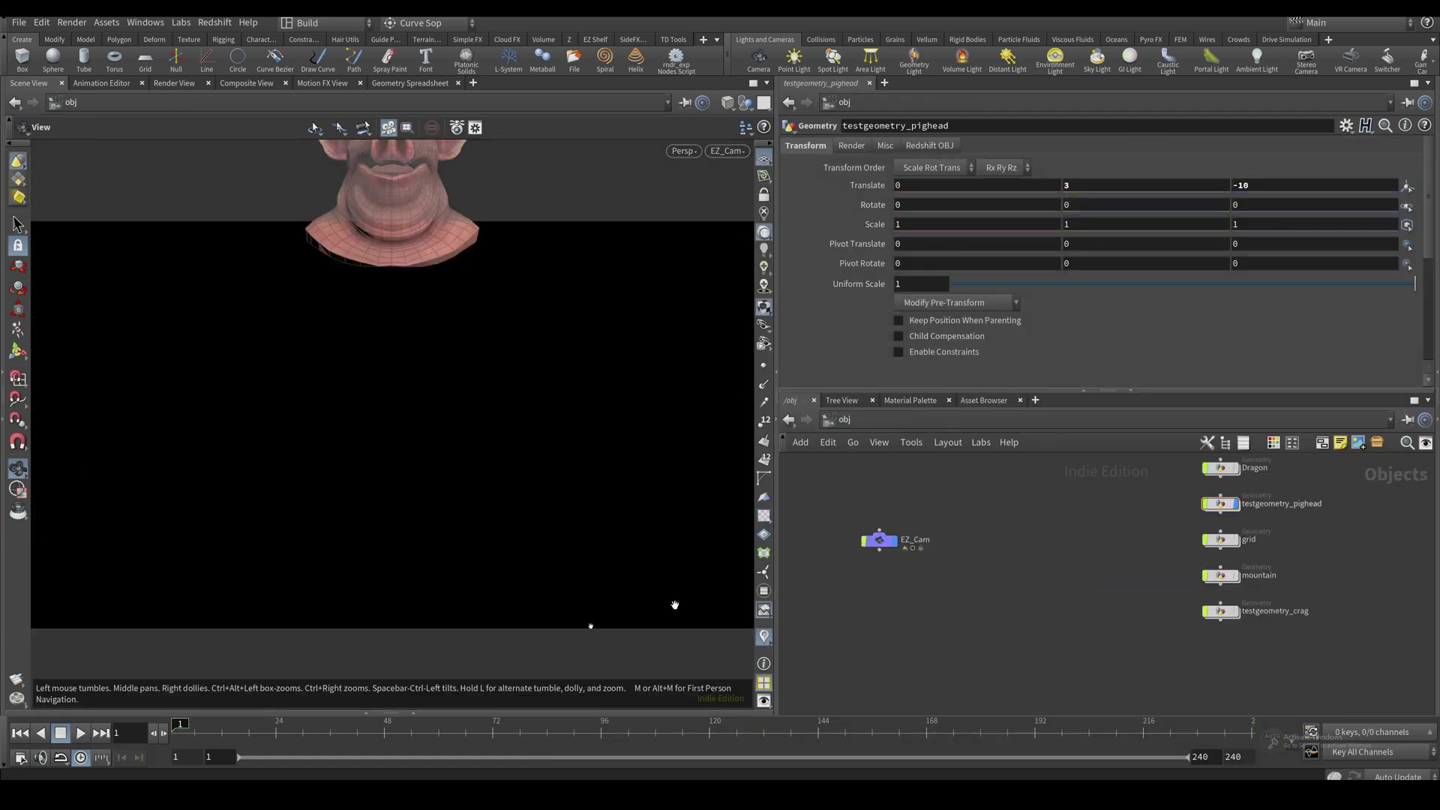
left_click(81, 733)
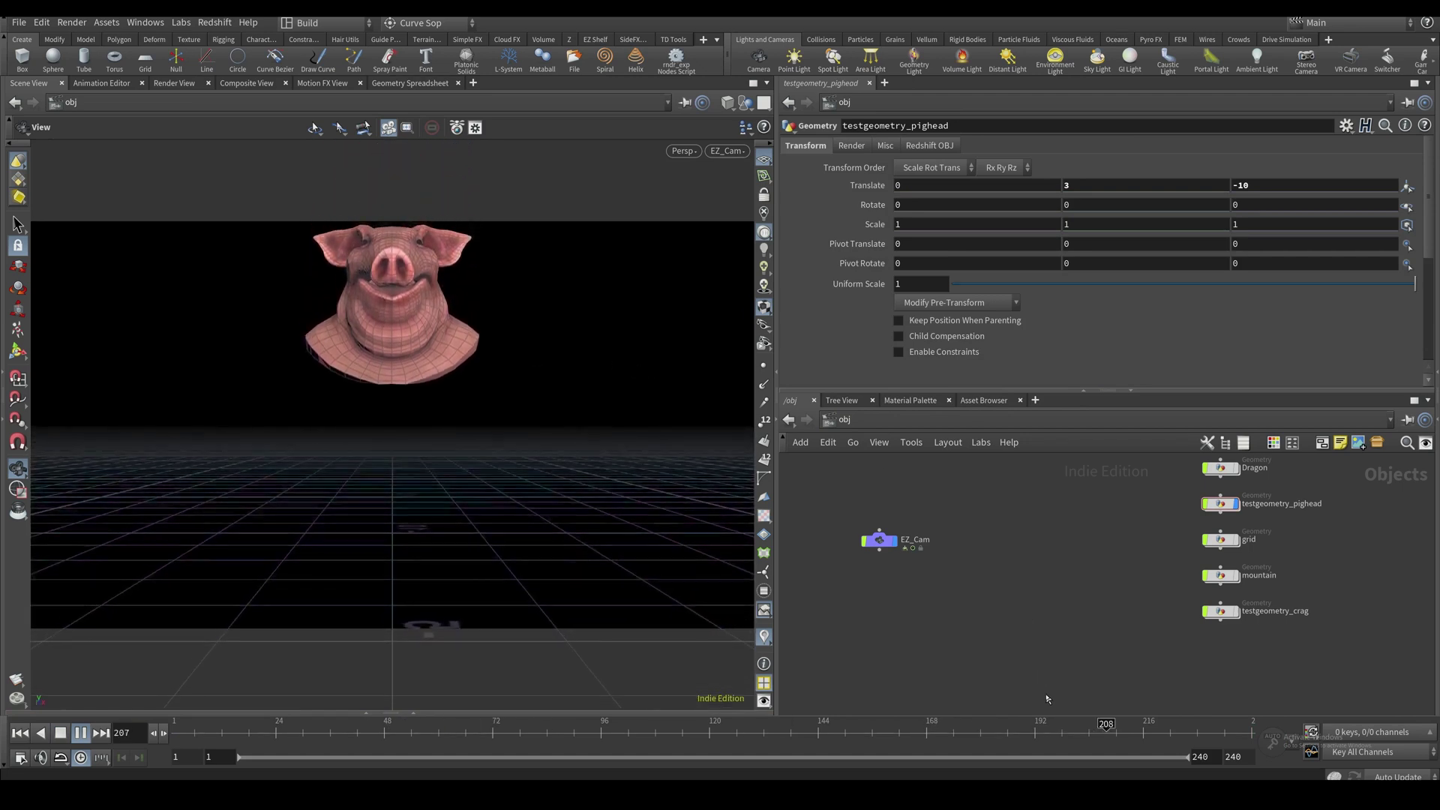
left_click(83, 733)
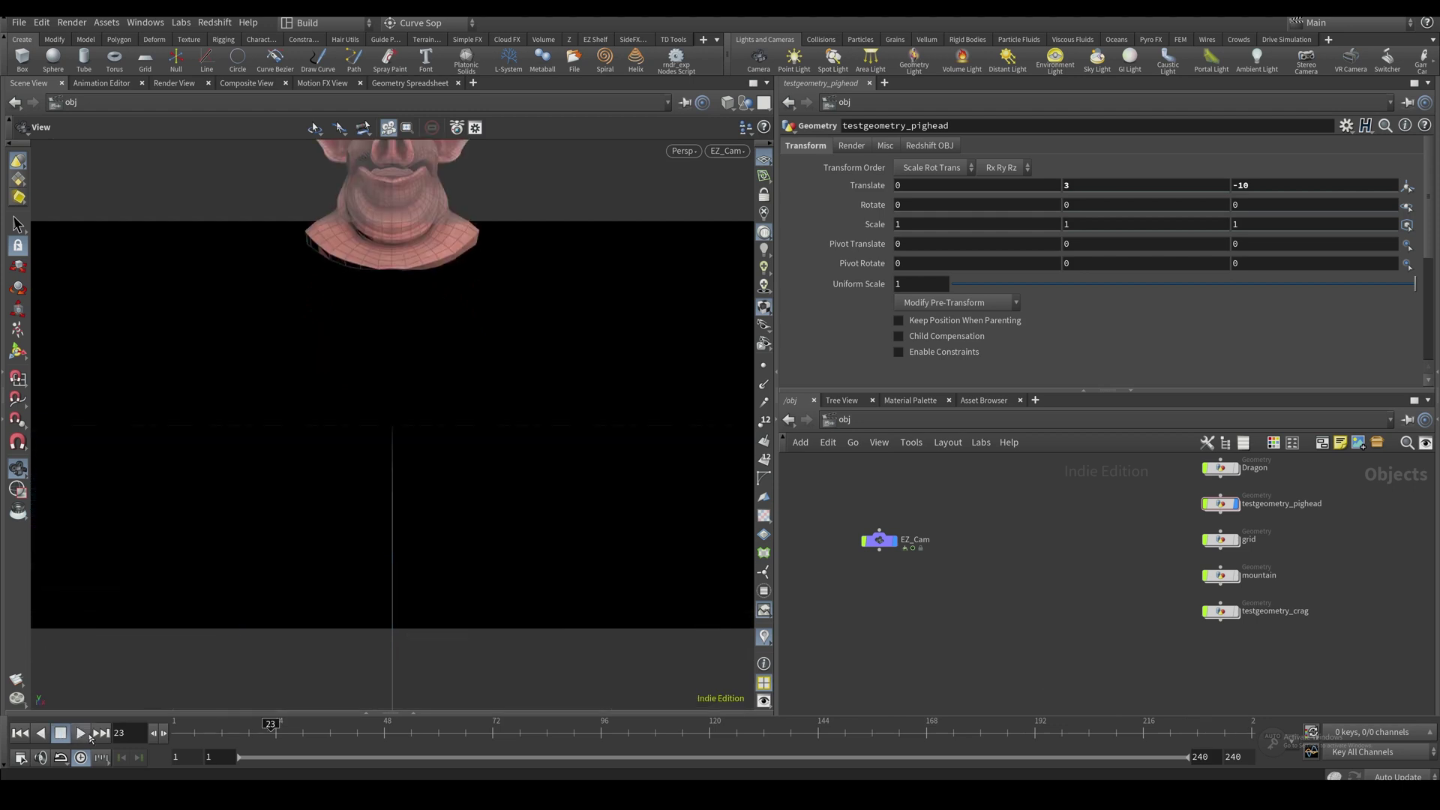
Open the interpolation function list for EZ_Cam's Translate keys in the Animation Editor, close the editor and return to frame 1
left_click(881, 539)
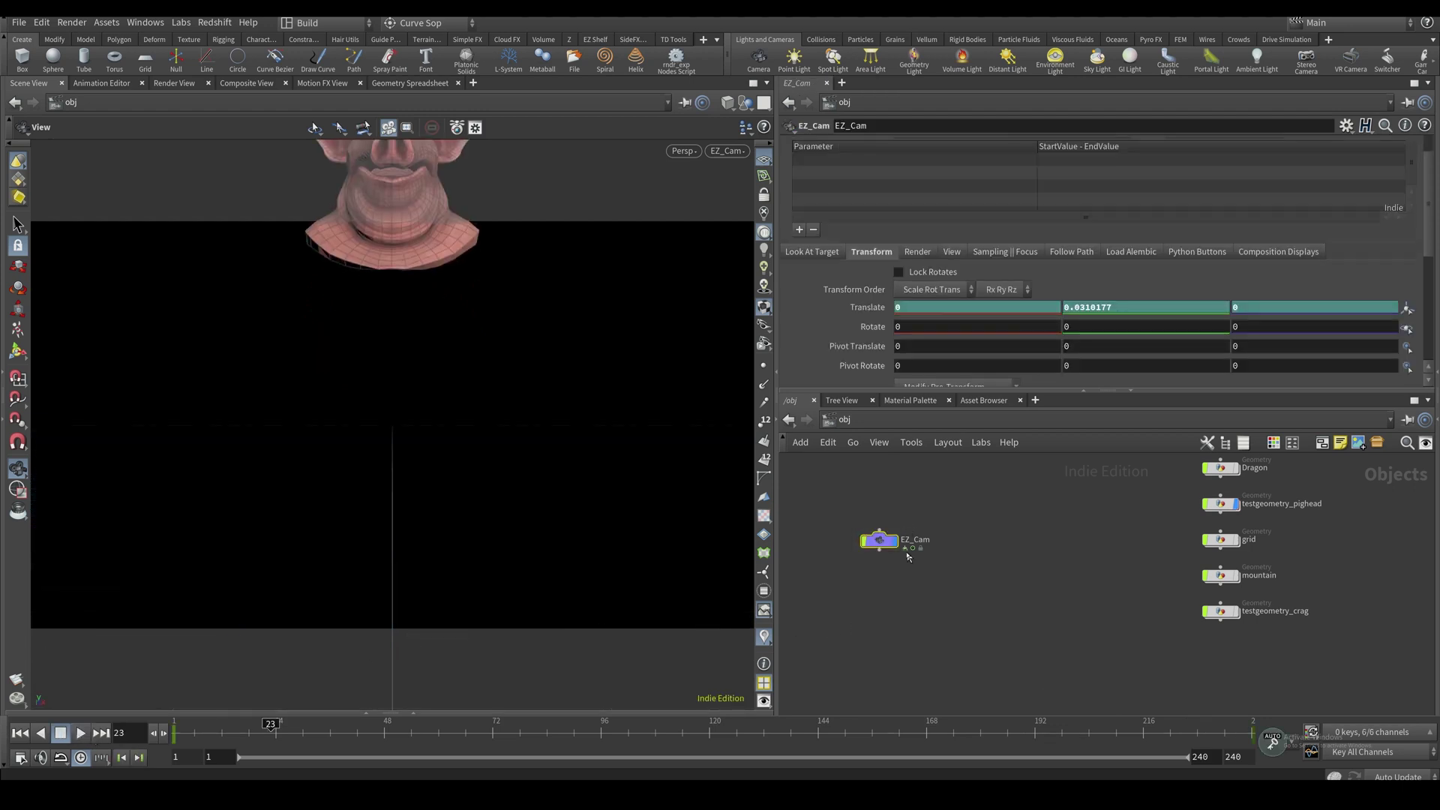
left_click(1246, 727)
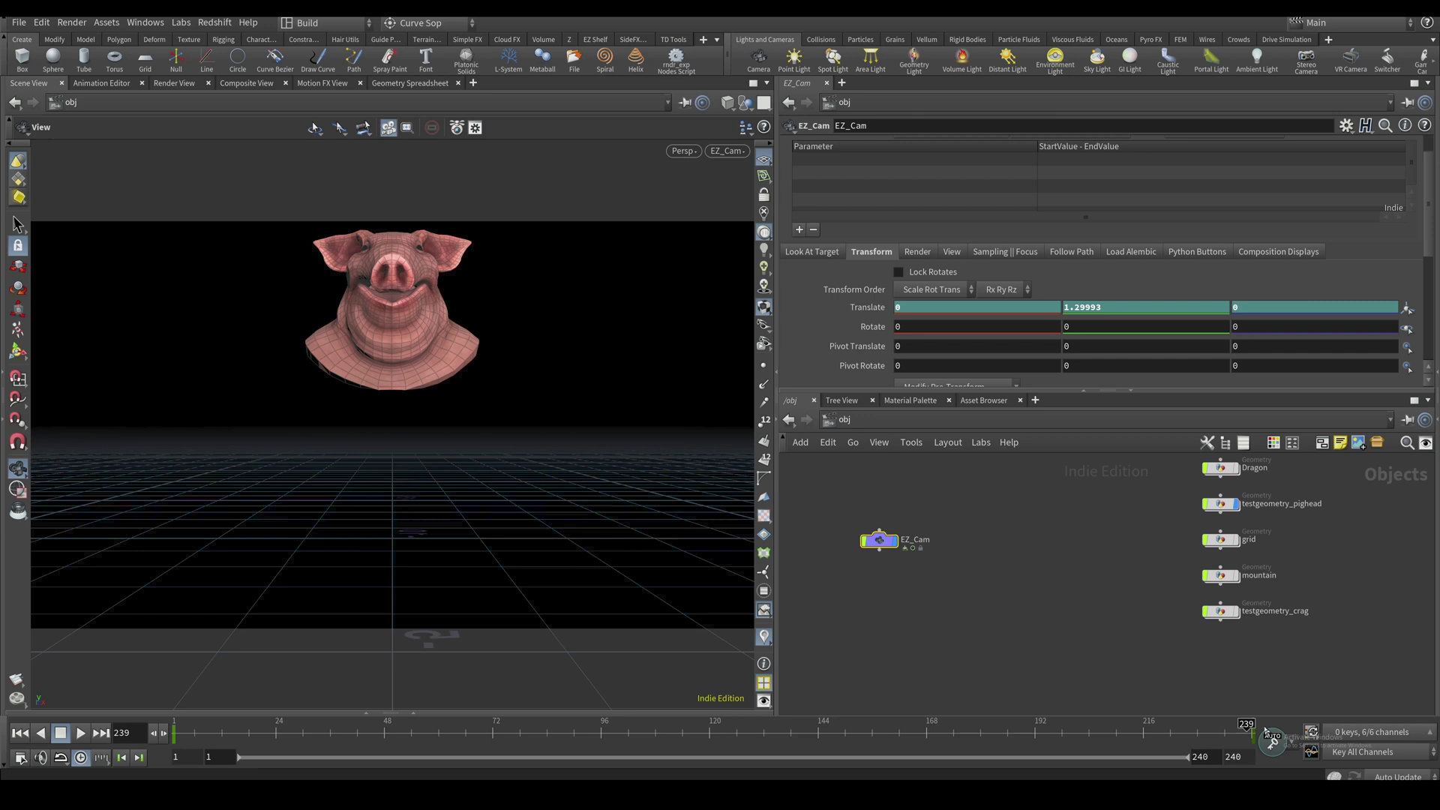
left_click(1308, 751)
left_click(1426, 773)
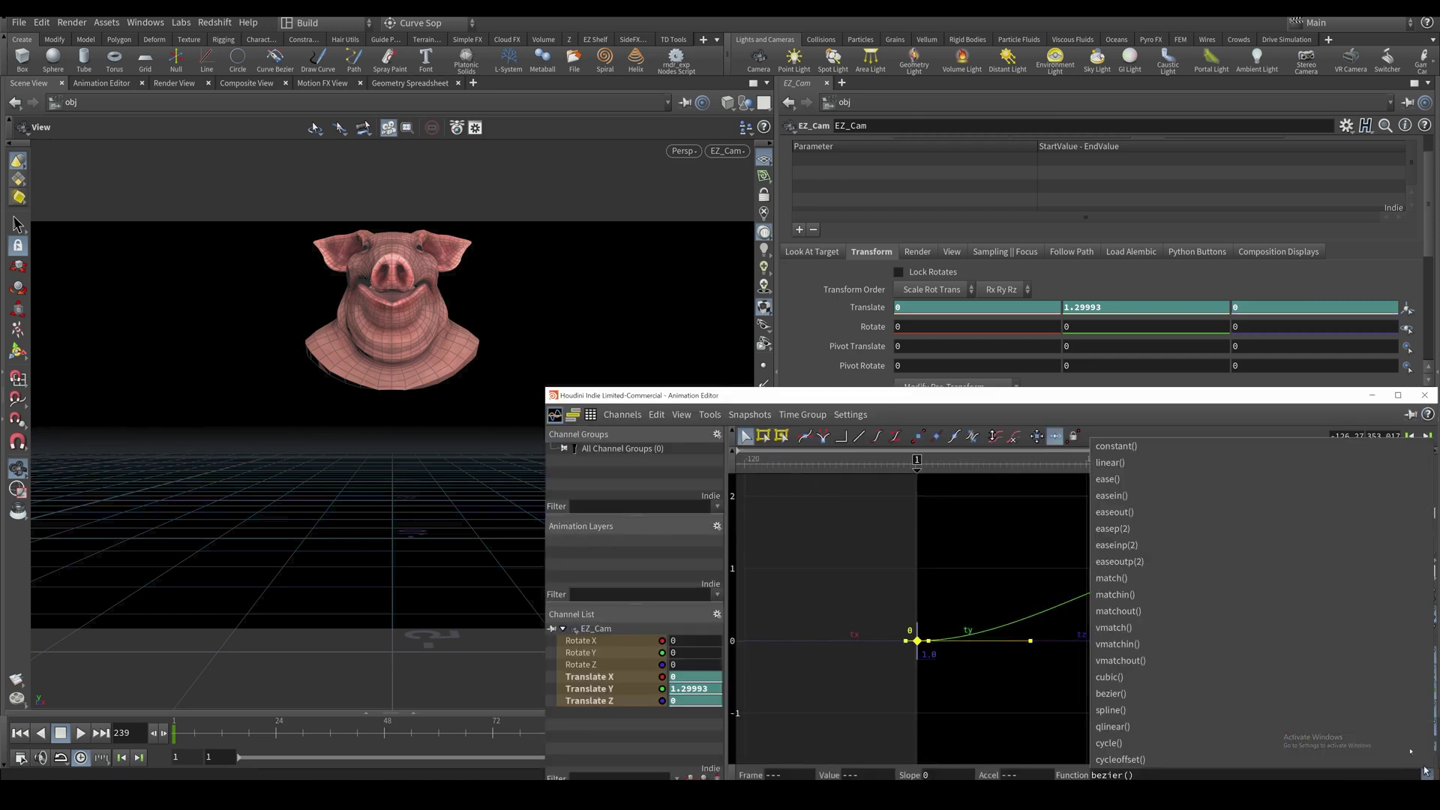
left_click(1182, 495)
left_click(1422, 395)
key("ctrl+Up")
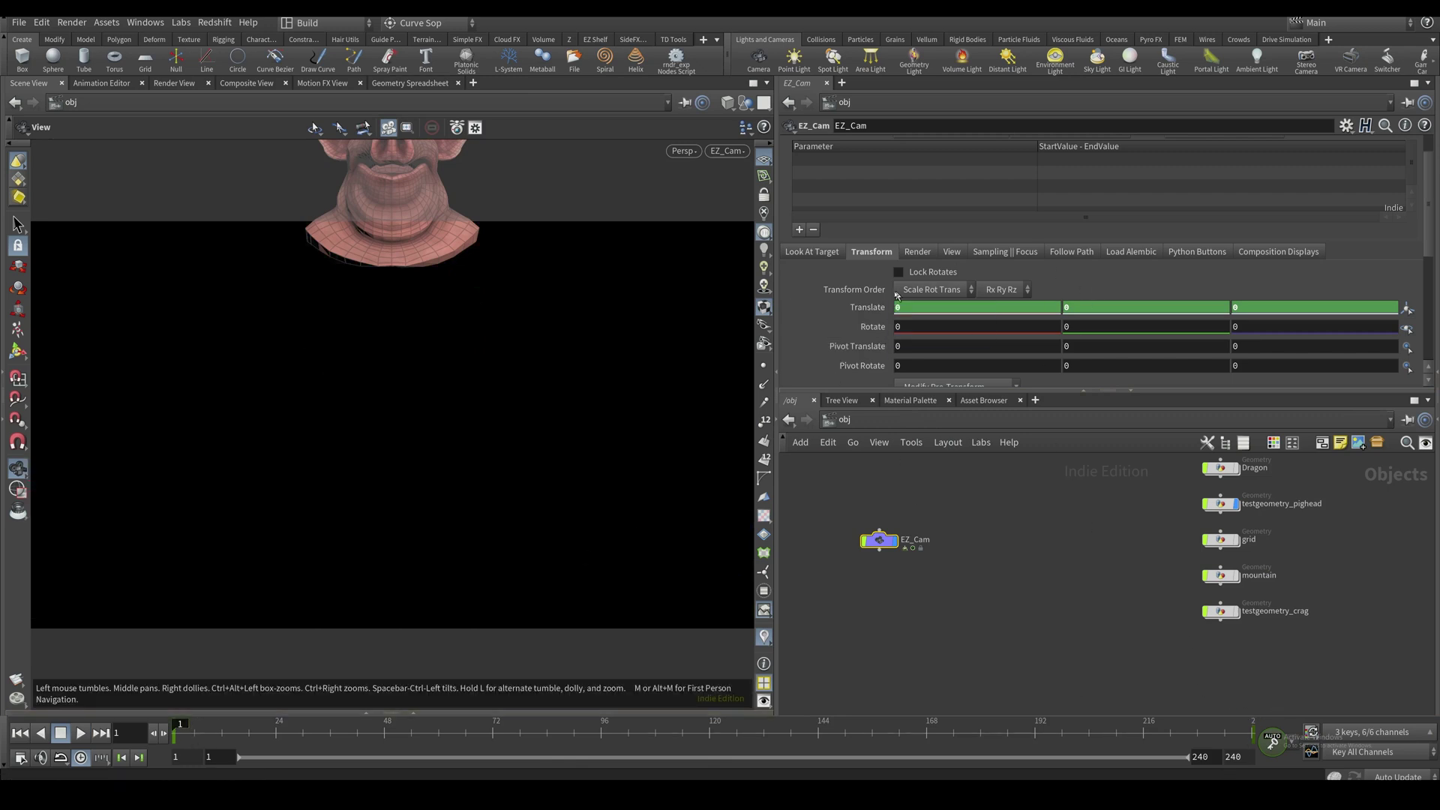
Delete EZ_Cam's Translate animation channels and copy the Translate parameter
scroll(878, 308, "up", 1)
left_click(875, 345, "ctrl+shift")
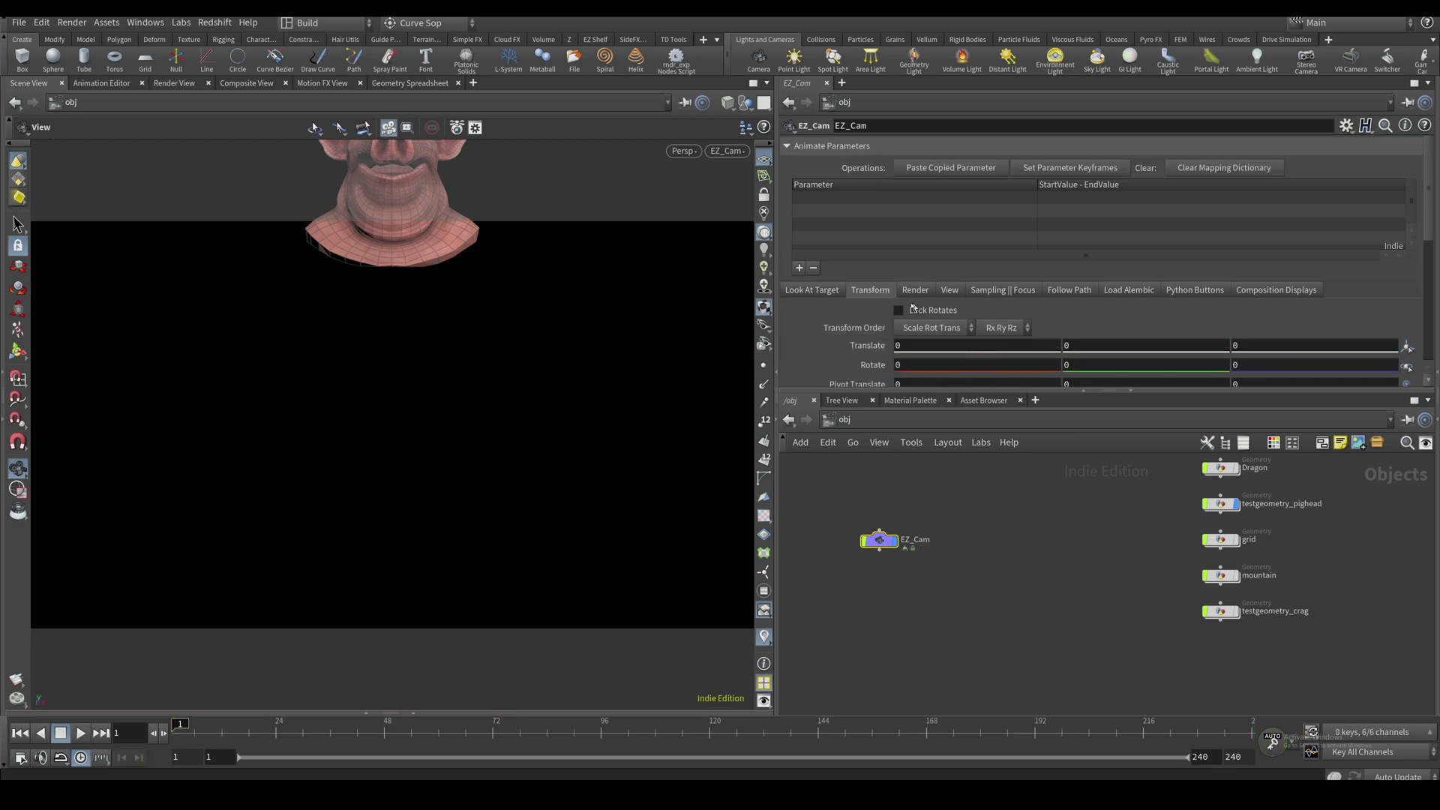
right_click(873, 347)
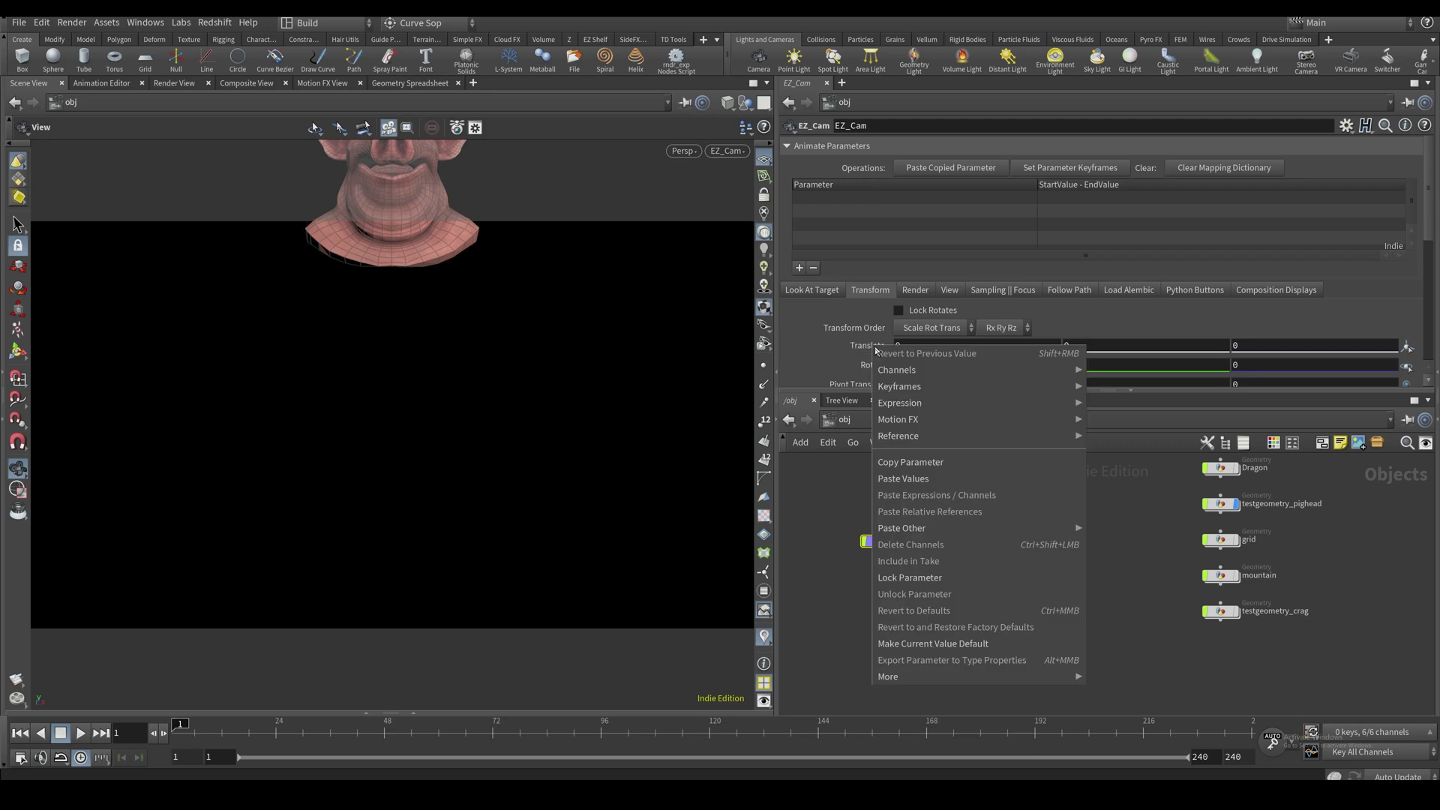
left_click(922, 461)
Leave the camera view, try a Focus Distance of 5.34 on EZ_Cam, and reset it to 5
left_click(979, 291)
left_click(816, 294)
left_click(1003, 290)
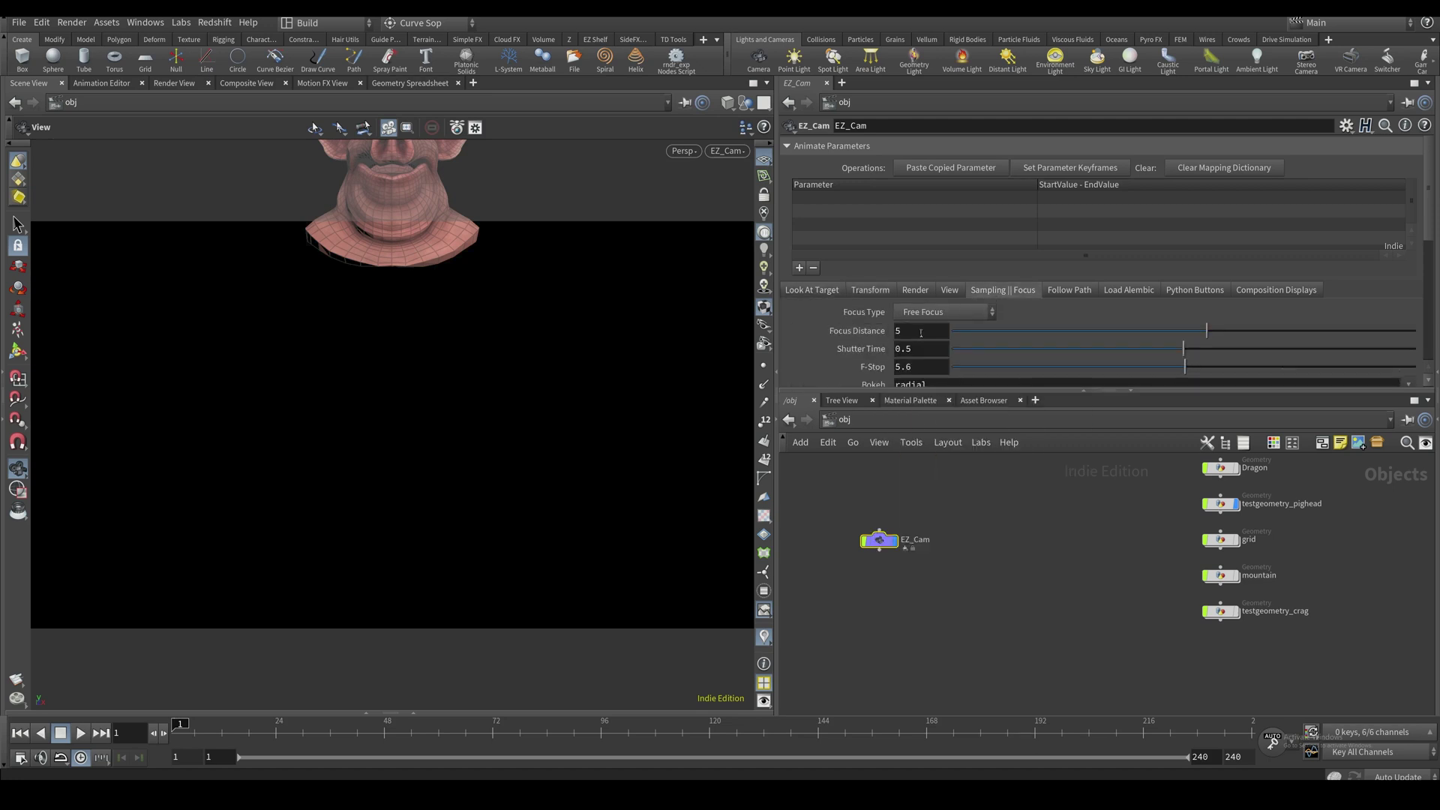
left_click_drag(530, 376, 518, 447)
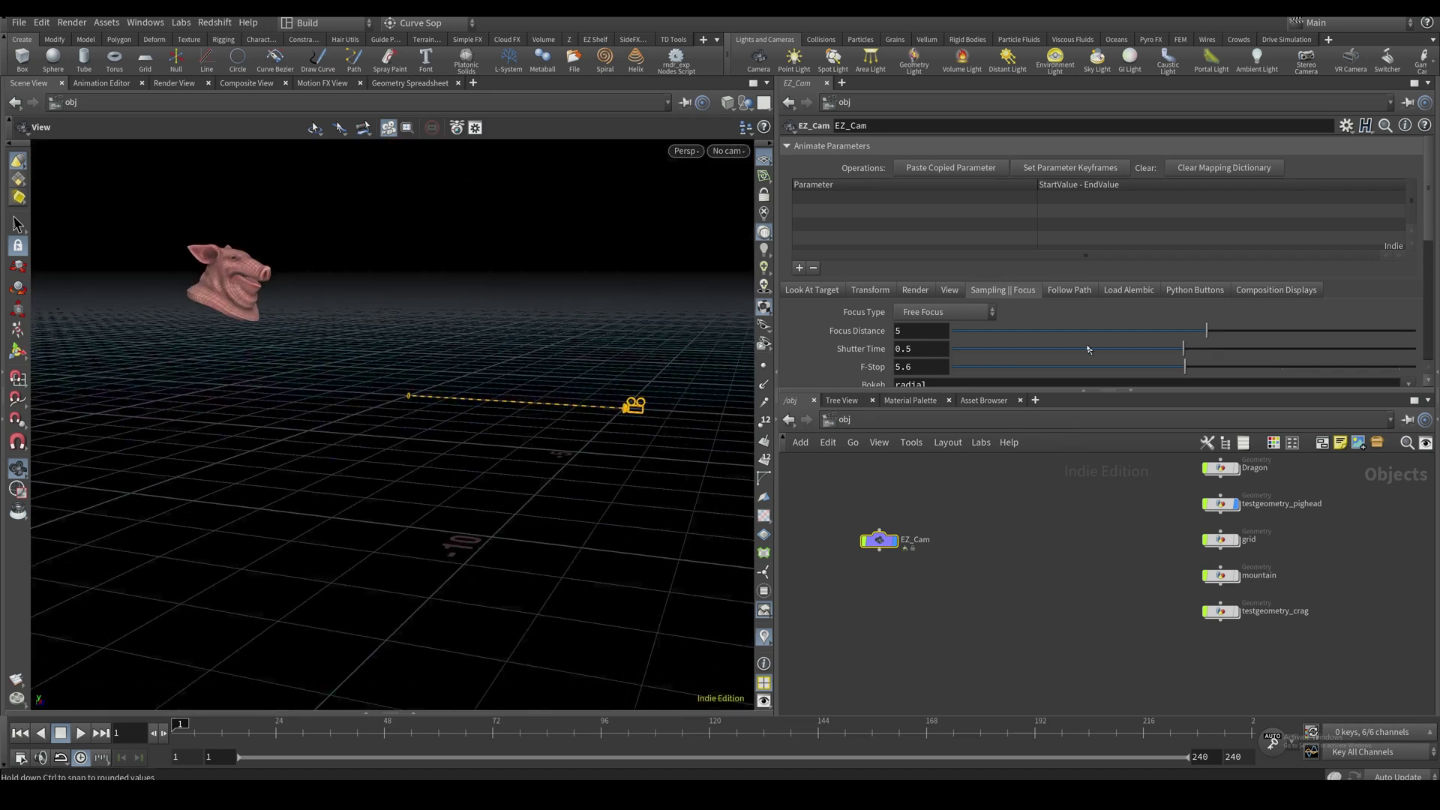
left_click_drag(1214, 332, 1208, 331)
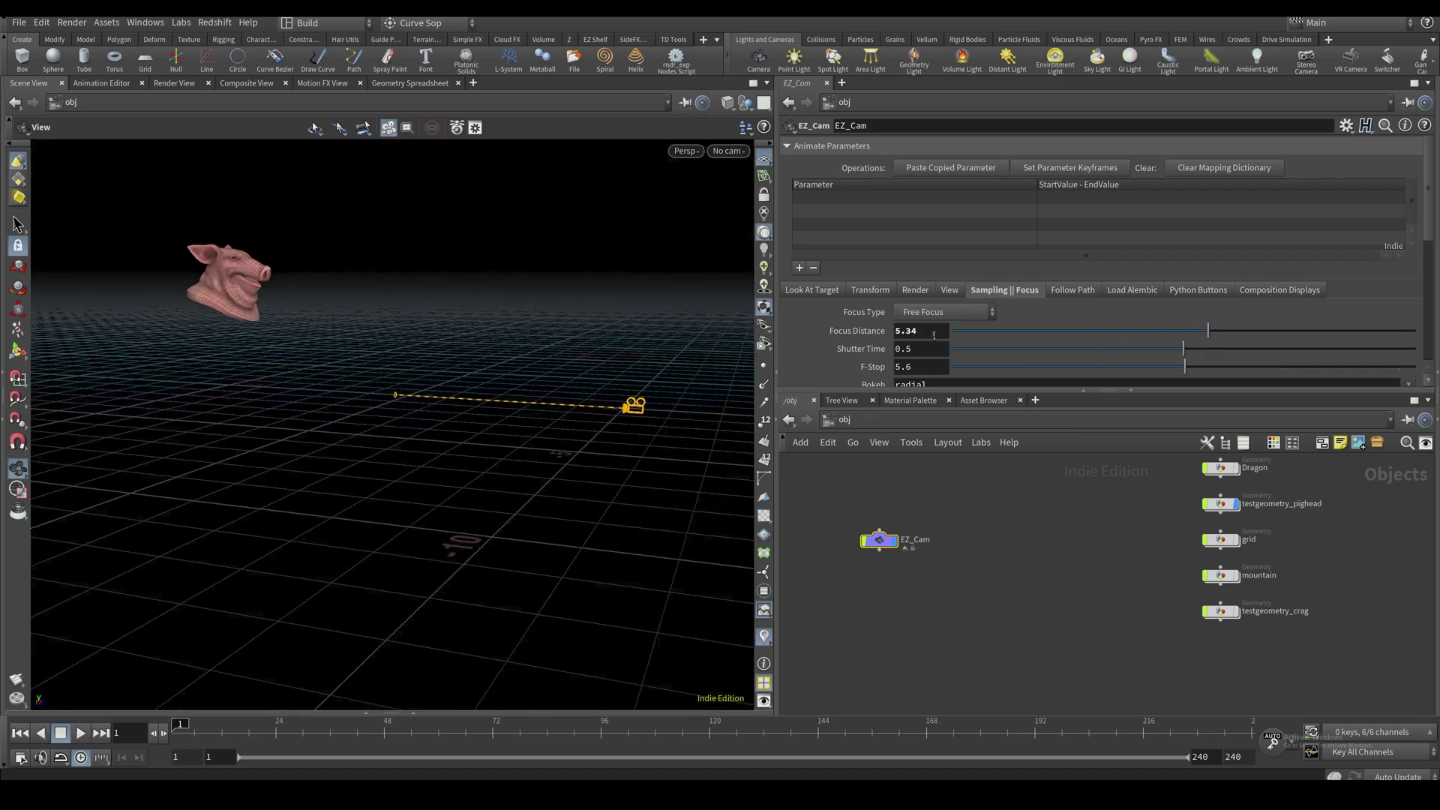
type("5")
key("Return")
Copy the Focus Distance parameter and paste it into the Animate Parameters table
right_click(863, 329)
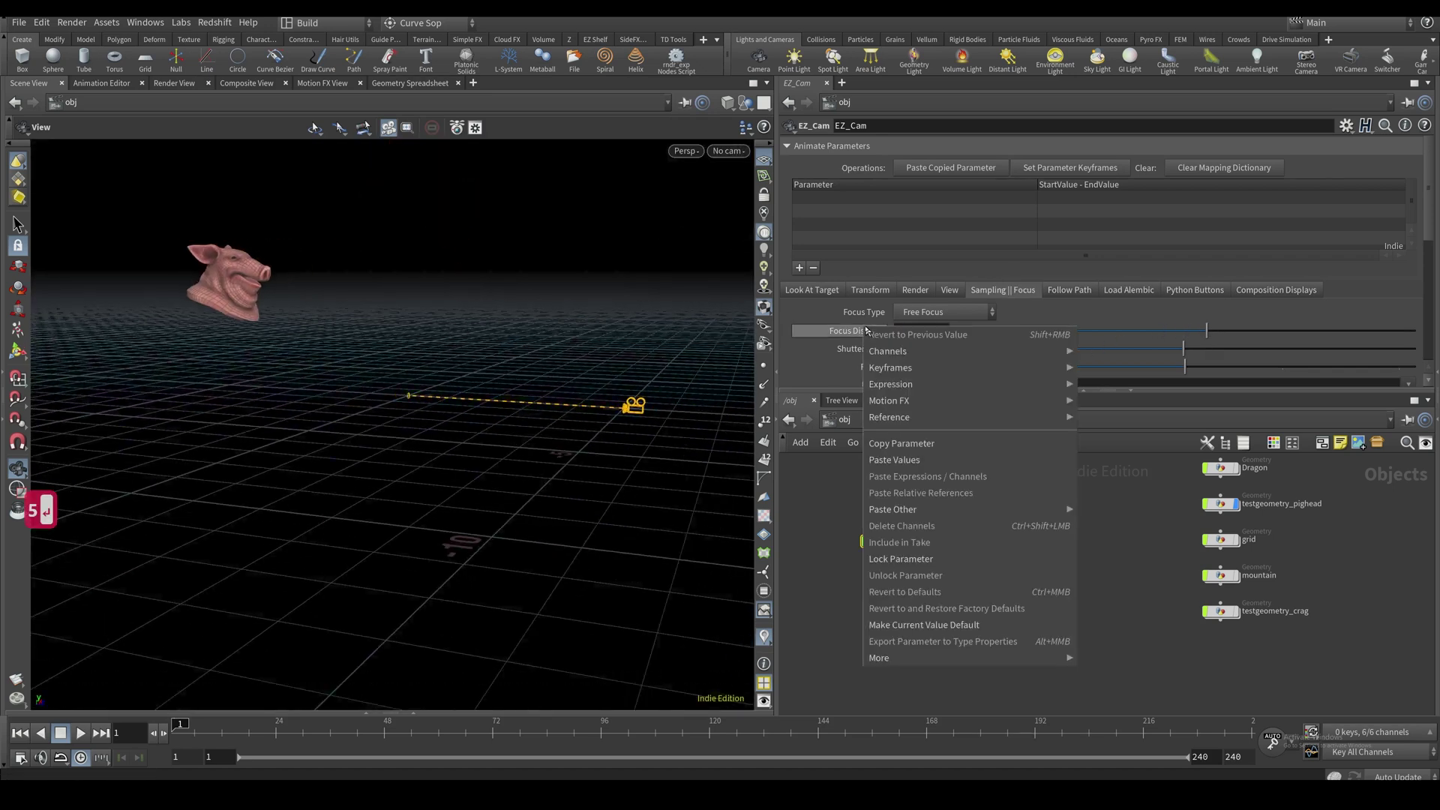
left_click(927, 442)
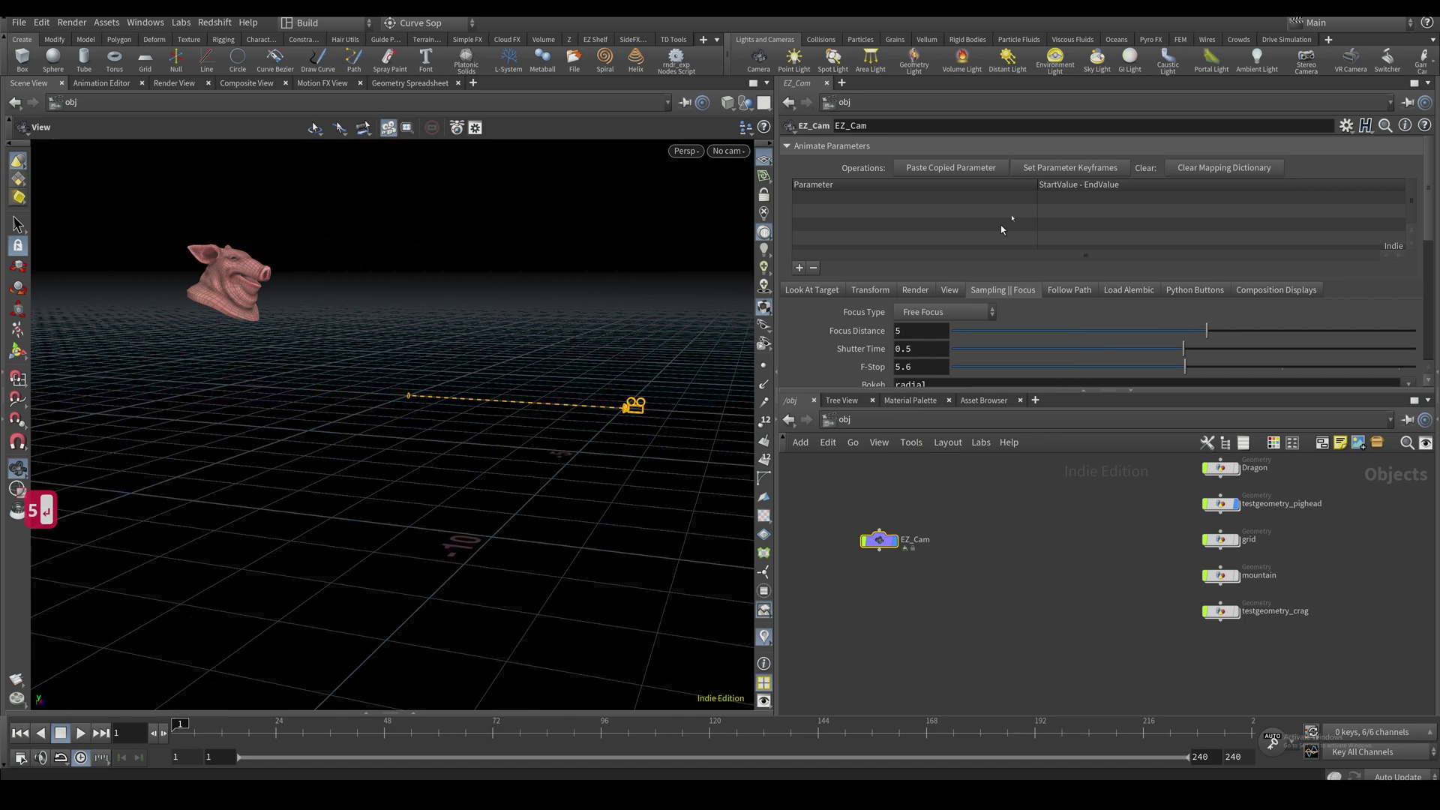
left_click(967, 170)
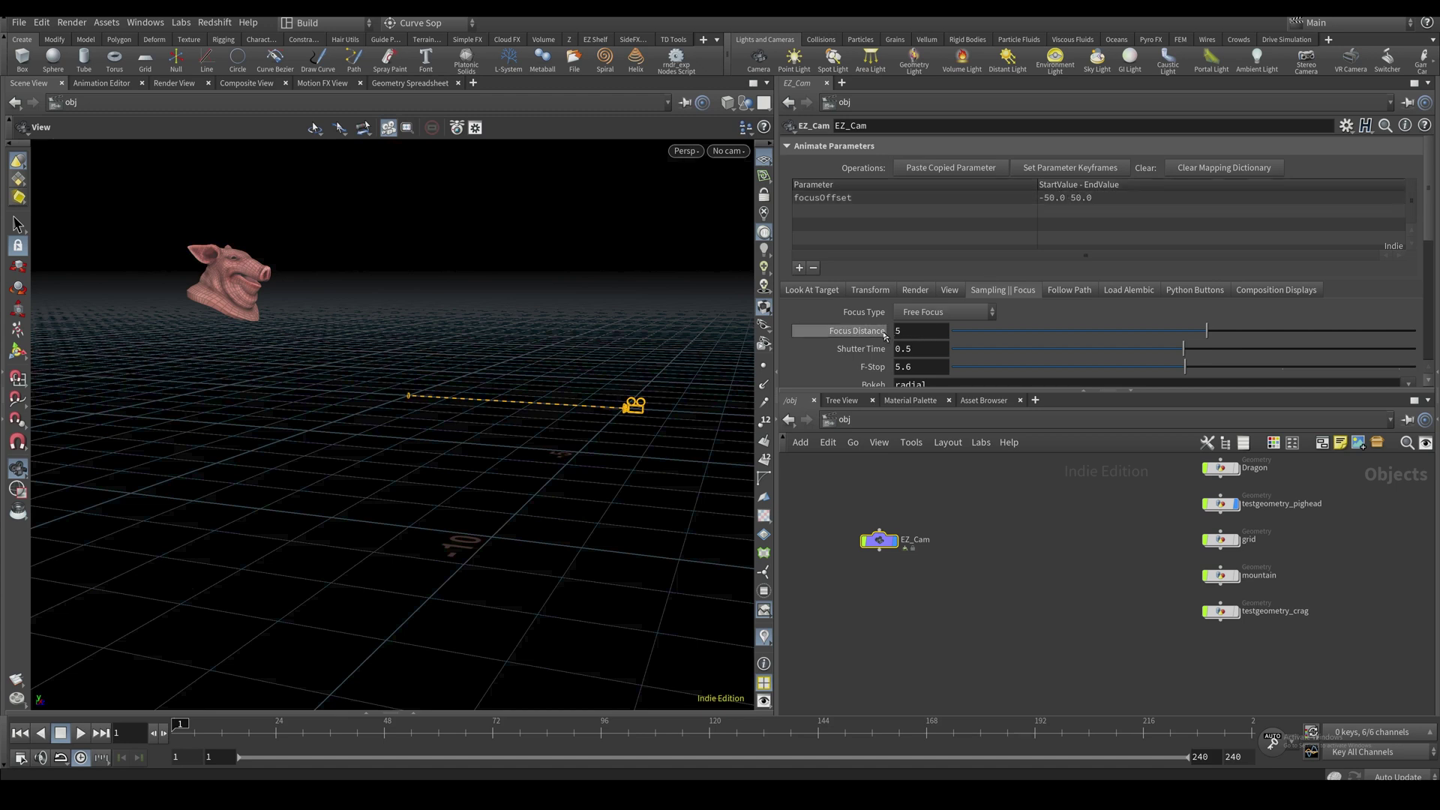
Try EZ_Cam's Focus Distance at its slider maximum of 50, and restore it to 5
left_click_drag(1206, 331, 1416, 330)
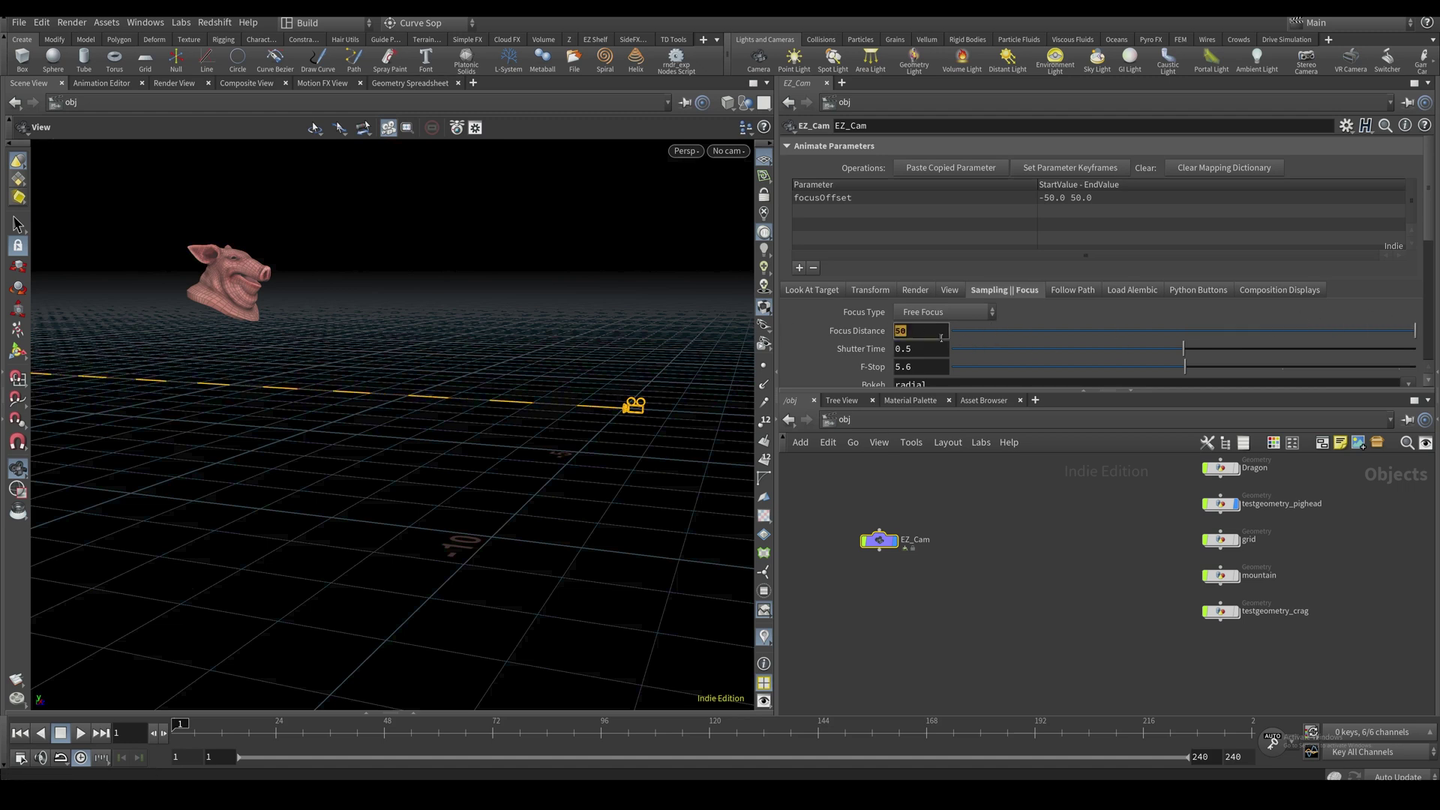
type("5")
key("Return")
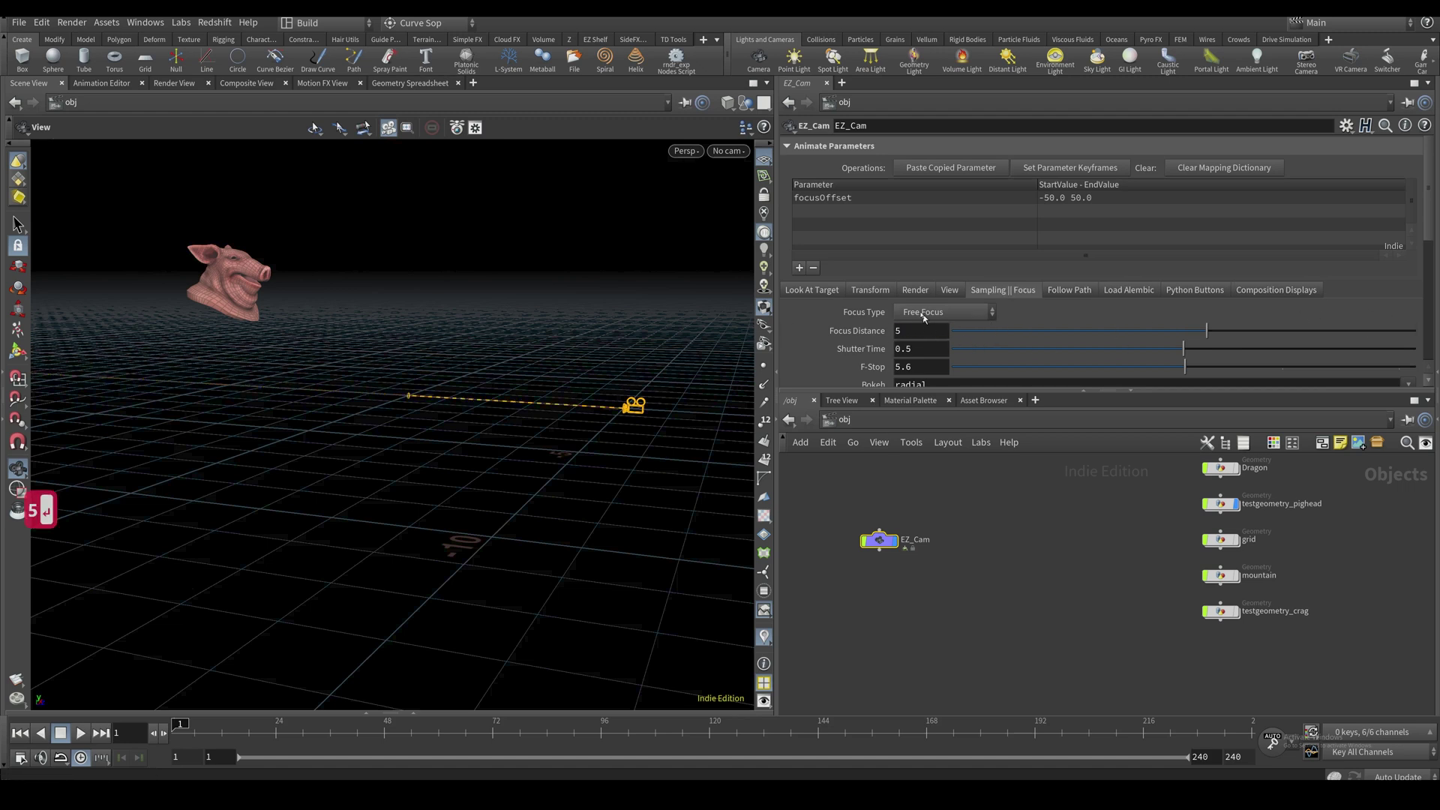
Set the focusOffset keyframes with the default -50 to 50 range and scrub through the first frames
left_click(1042, 169)
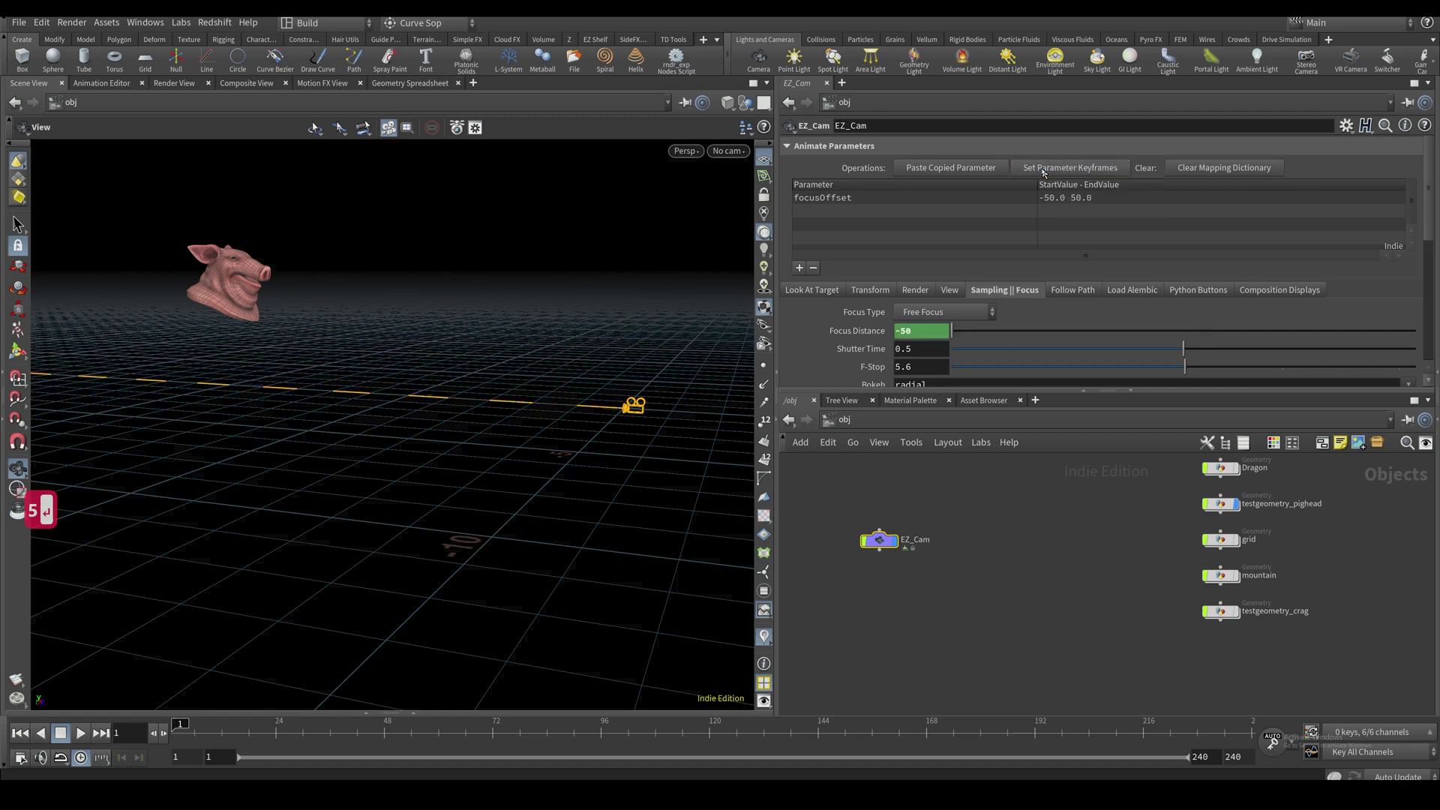
left_click_drag(180, 726, 189, 667)
Change the focusOffset start and end values to 5 and 15, and set its keyframes again
double_click(1065, 197)
left_click_drag(1065, 198, 1015, 202)
type("5 ")
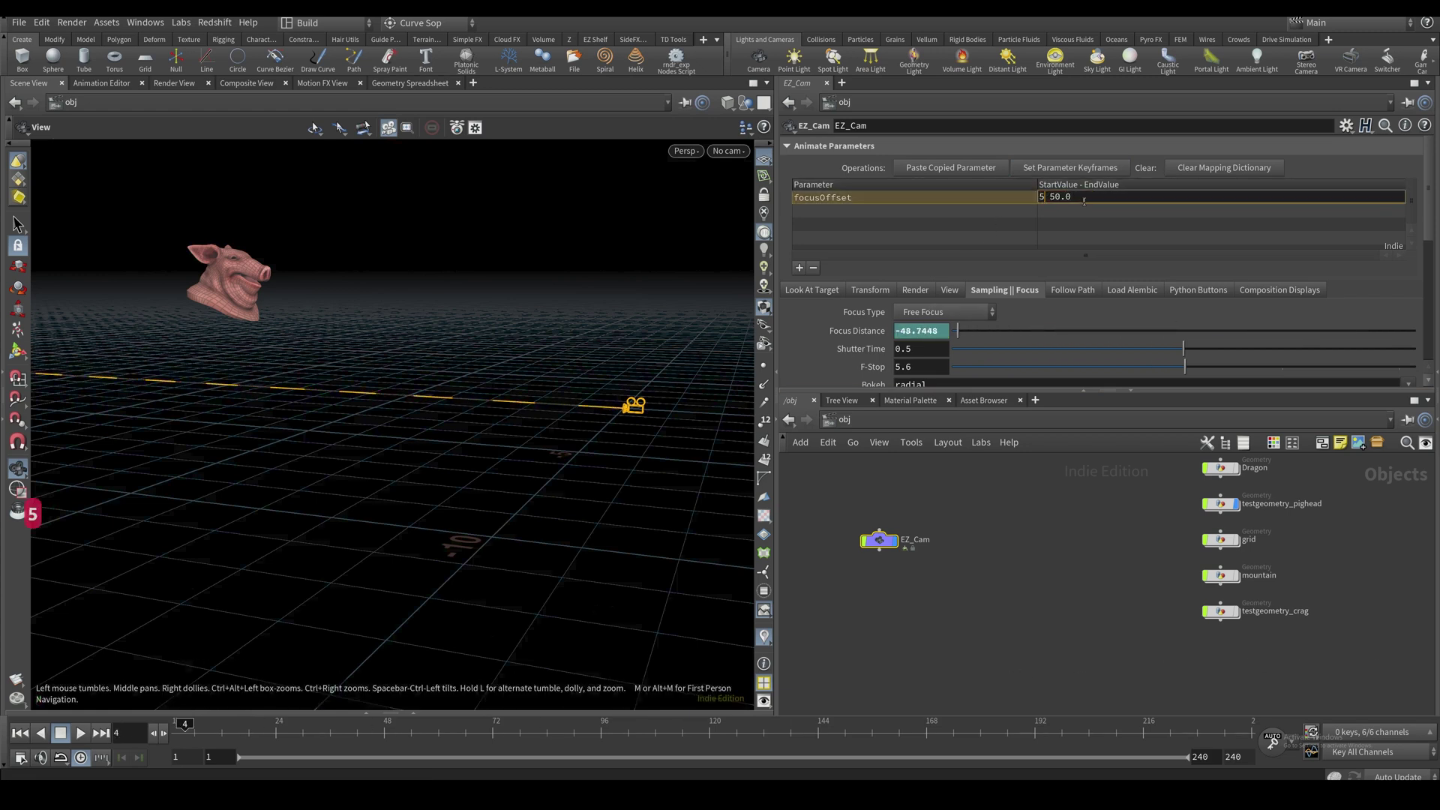
type("1")
key("Return")
left_click(1089, 176)
Play the focus distance animation from the first frame while viewing EZ_Cam from the side
key("Up")
left_click_drag(390, 393, 440, 395)
key("ctrl+Up")
key("Up")
key("Up")
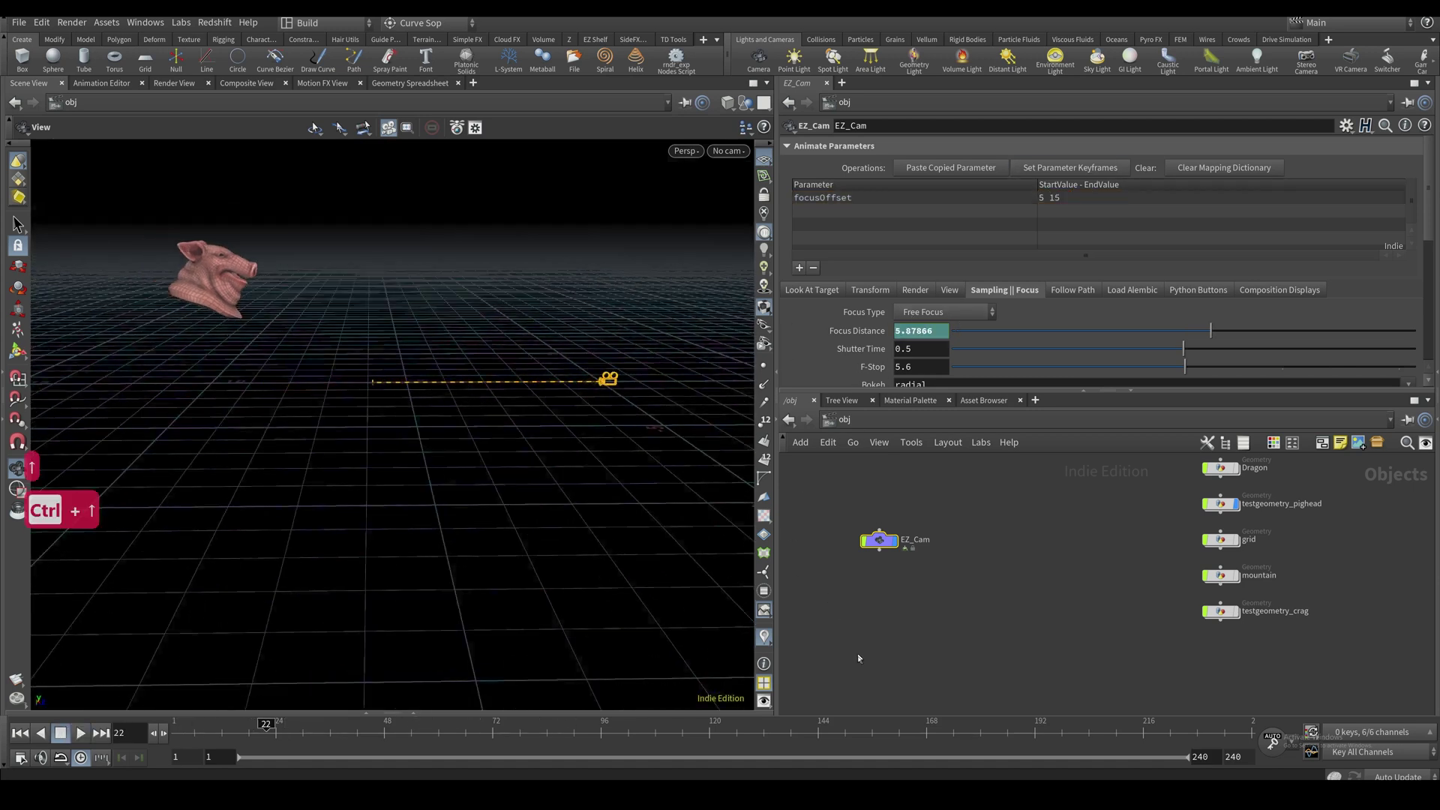
Add EZ_Cam's F-Stop and Shutter Time to the Animate Parameters table, and set their keyframes with the ranges 1.4 to 22.0 and 0.0 to 1.0
left_click_drag(897, 725, 169, 600)
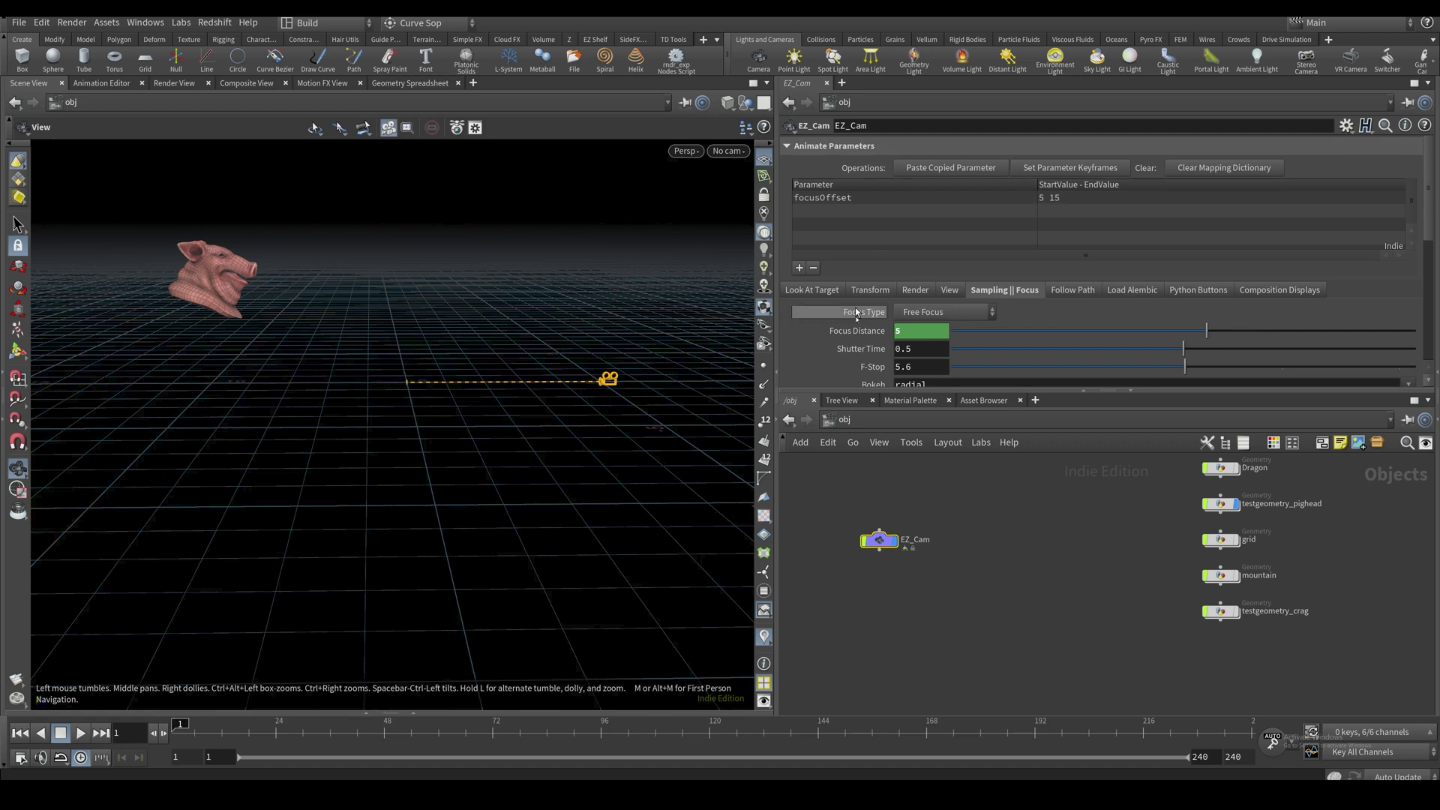
right_click(881, 352)
left_click(905, 466)
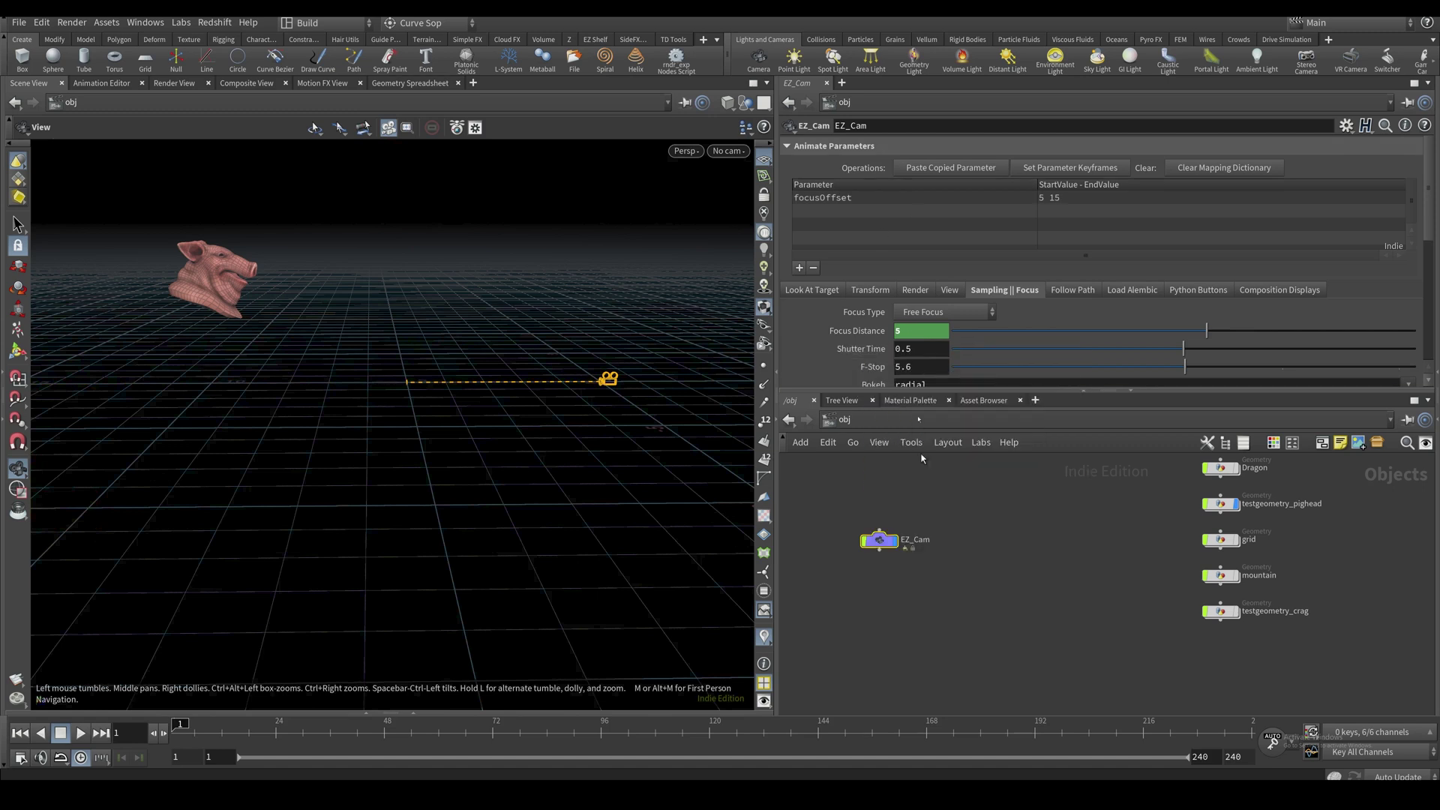
right_click(874, 368)
left_click(921, 485)
left_click(1086, 167)
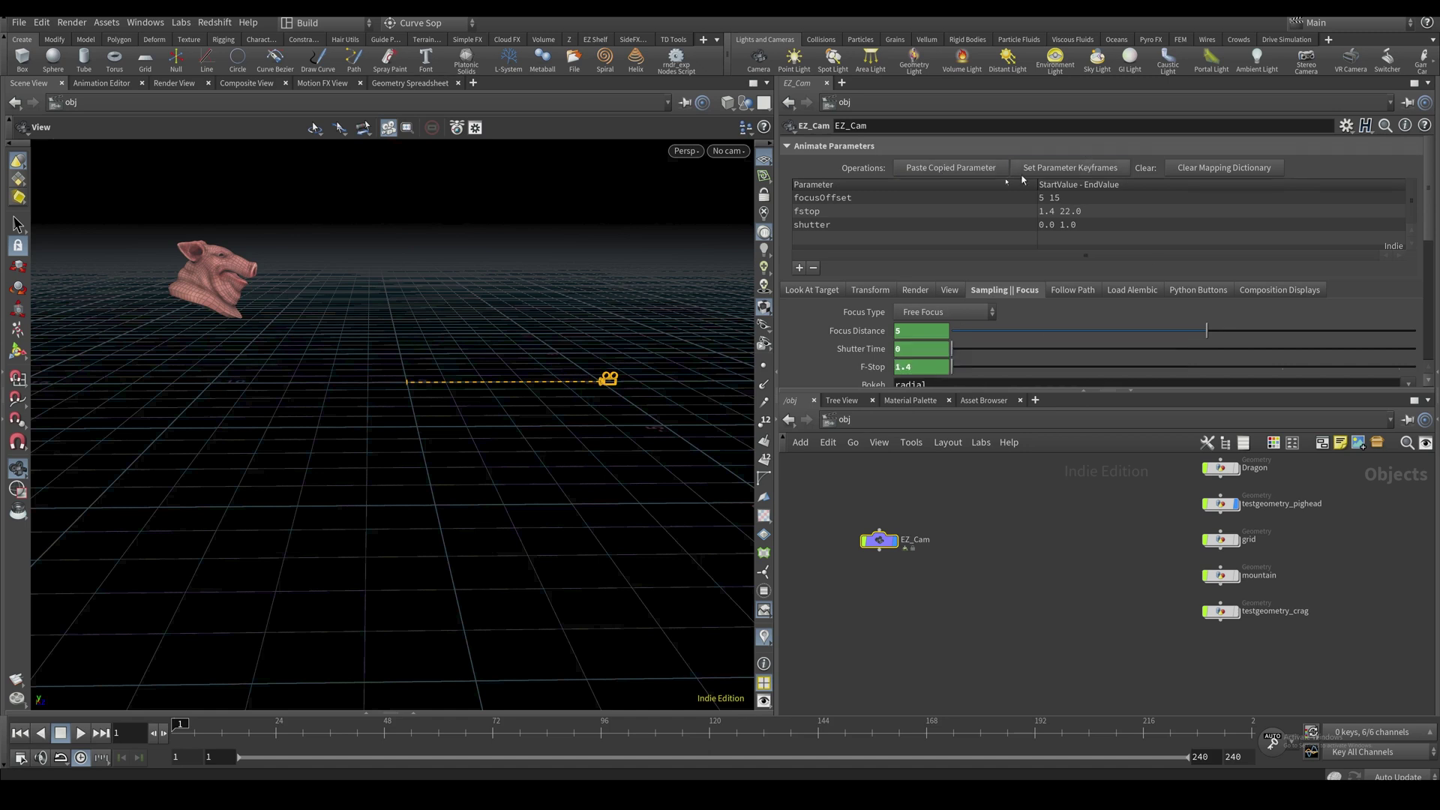
Delete the channels of Focus Distance, Shutter Time and F-Stop, and clear the Animate Parameters mapping dictionary
double_click(975, 226)
left_click(851, 331)
left_click(852, 331)
left_click(858, 331, "ctrl+shift")
left_click(867, 351, "ctrl+shift")
left_click(868, 367, "ctrl+shift")
left_click(1223, 168)
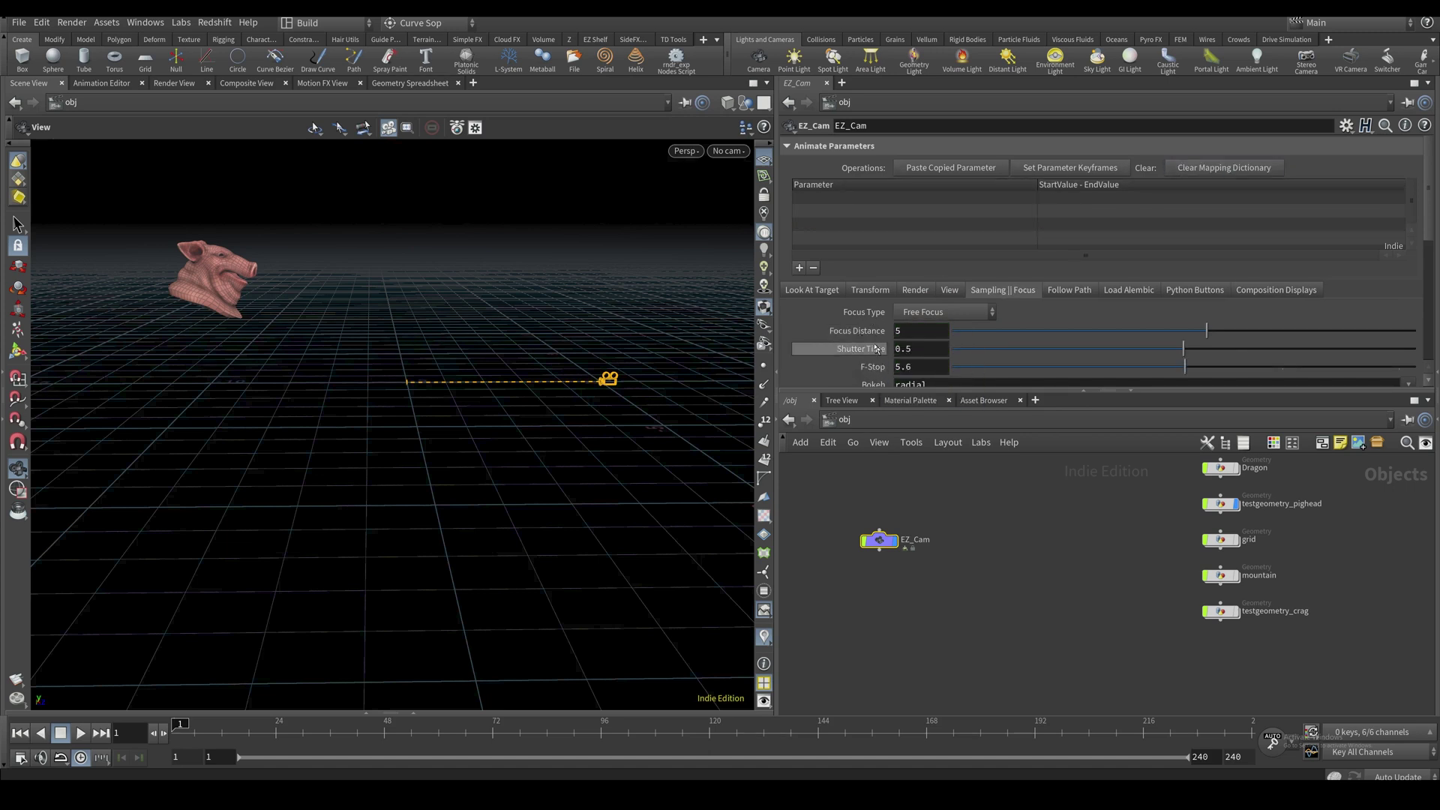
Create a Null object in the scene and move it along Z to about -7.4
key("h")
key("Tab")
type("null")
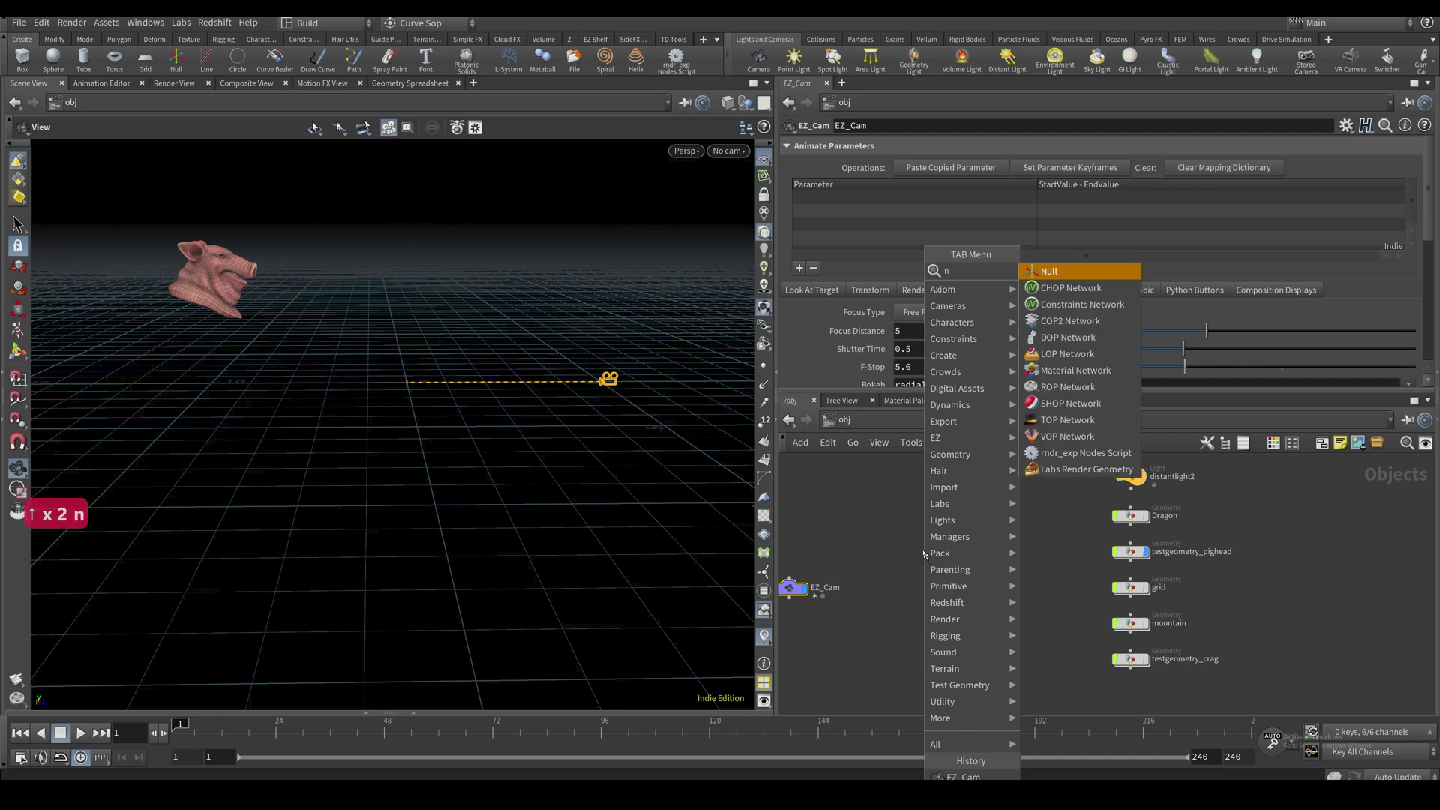
key("Return")
left_click(888, 530)
key("Return")
left_click_drag(657, 381, 347, 380)
Copy the null's Translate parameter into EZ_Cam's Animate Parameters table, and set its keyframes with the default 0.0 to 10.0 range
right_click(867, 187)
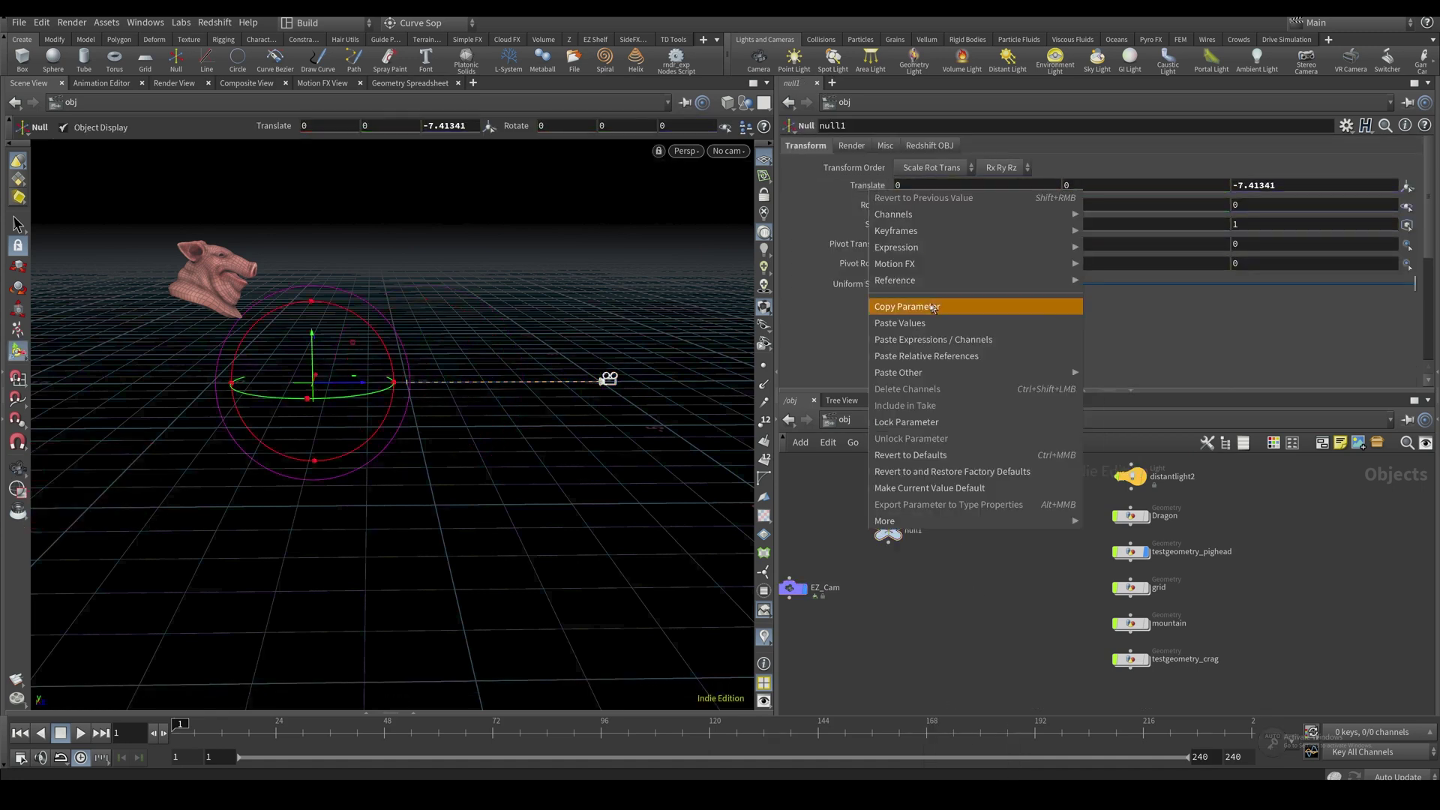
left_click(905, 305)
left_click(793, 588)
left_click(912, 170)
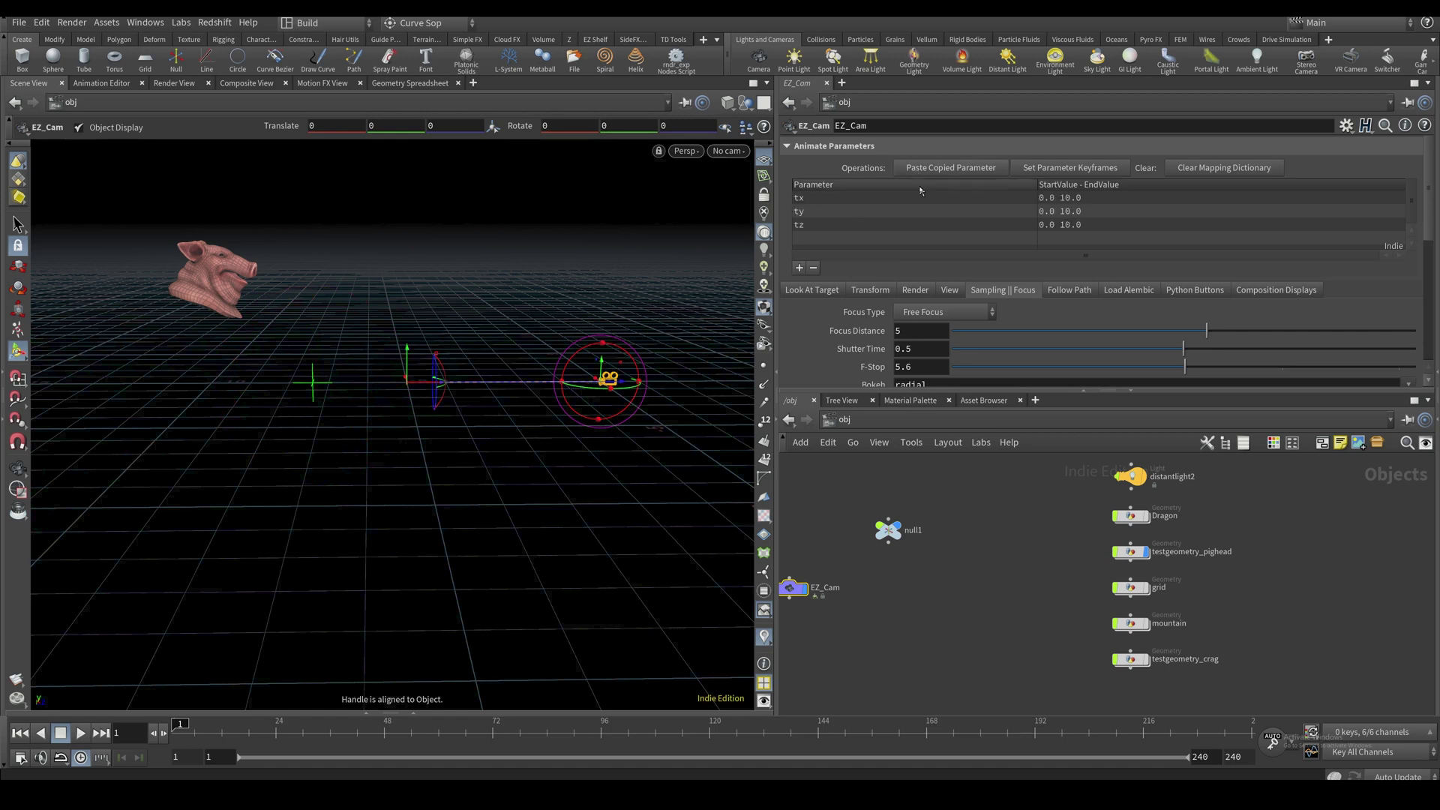
left_click(1086, 173)
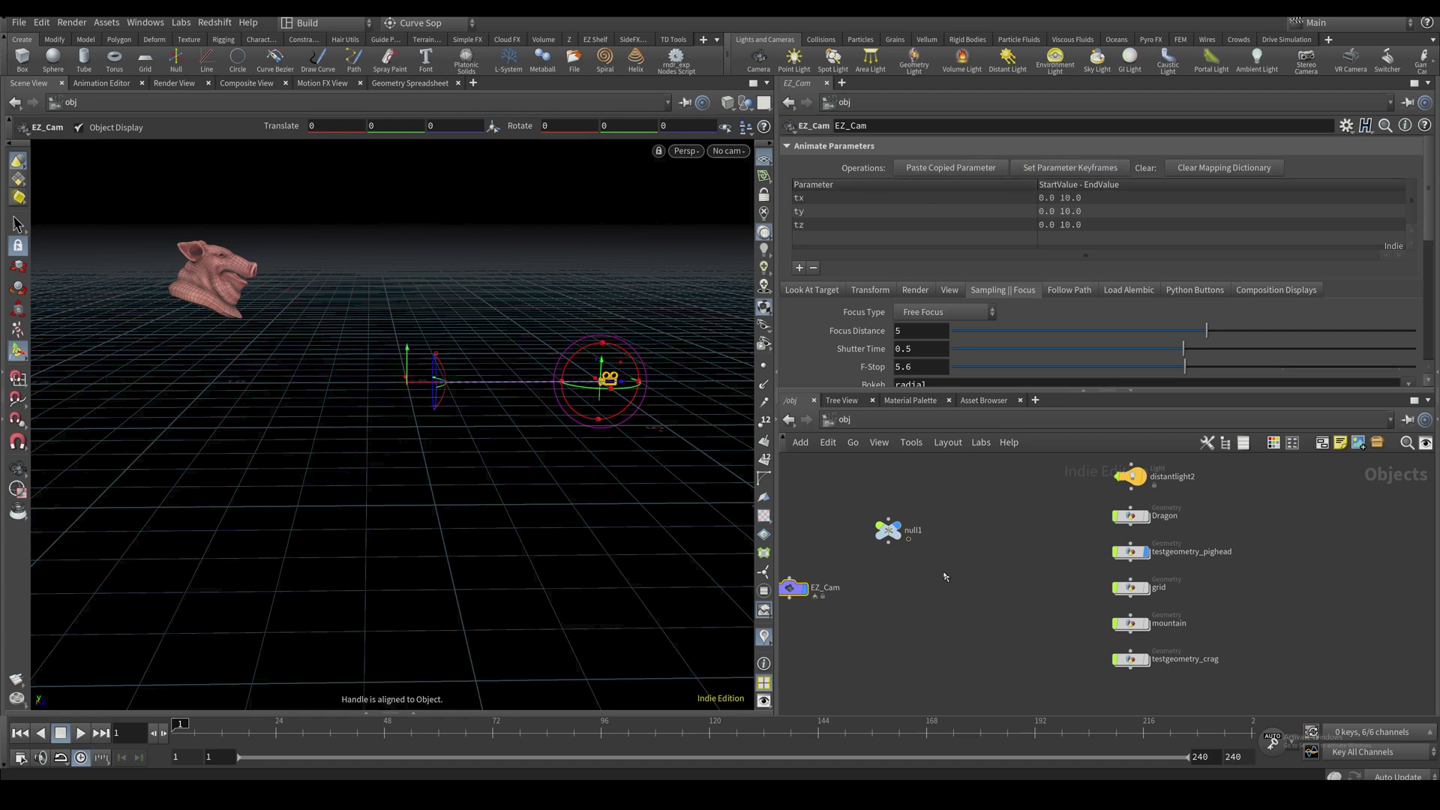
Play the null's translate animation with the null selected, and return to the first frame
left_click(888, 530)
key("Up")
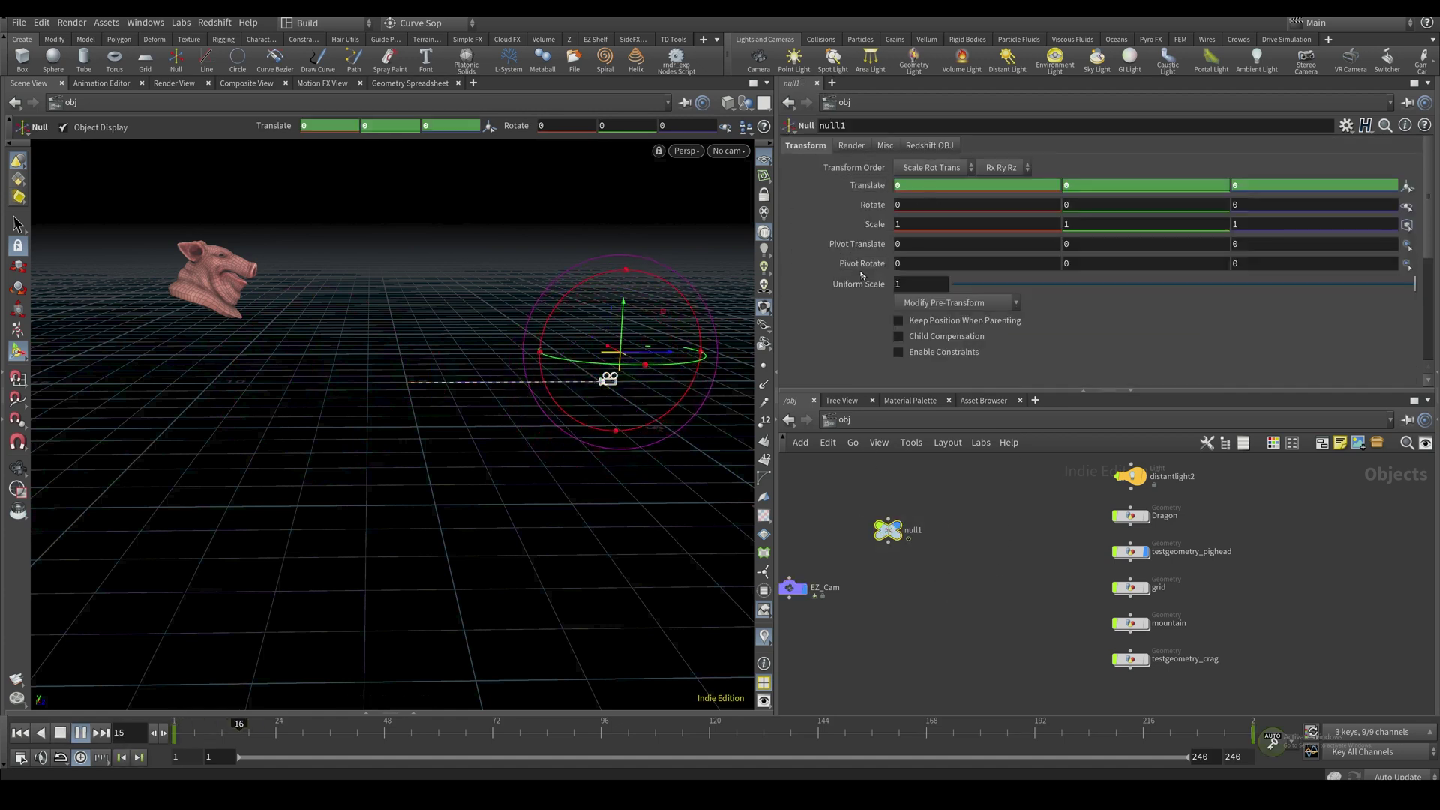
key("Up")
key("ctrl+Up")
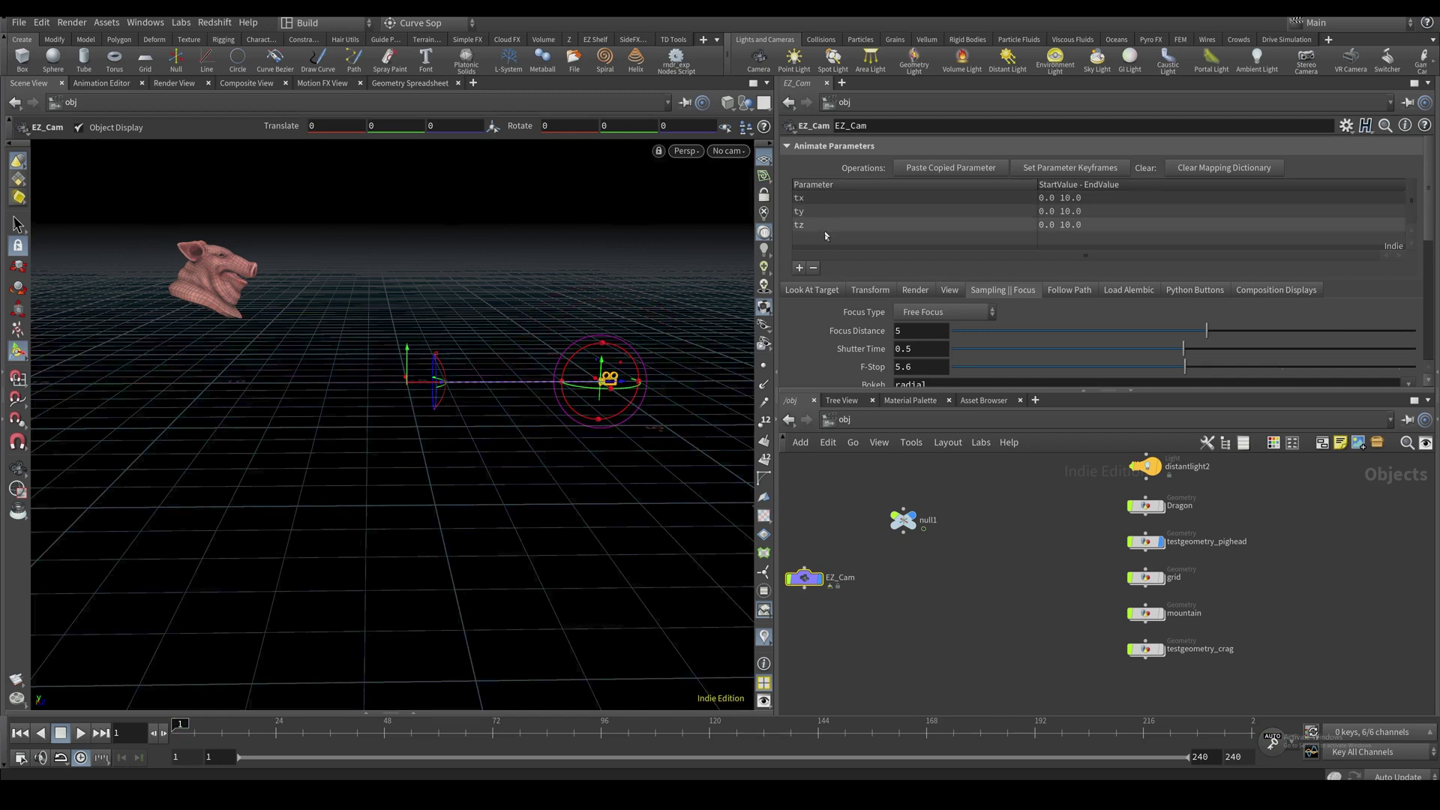
Add EZ_Cam's own Translate to the Animate Parameters table, set keyframes from 0.0 to 10.0, and scrub the first frames
left_click(873, 291)
right_click(868, 343)
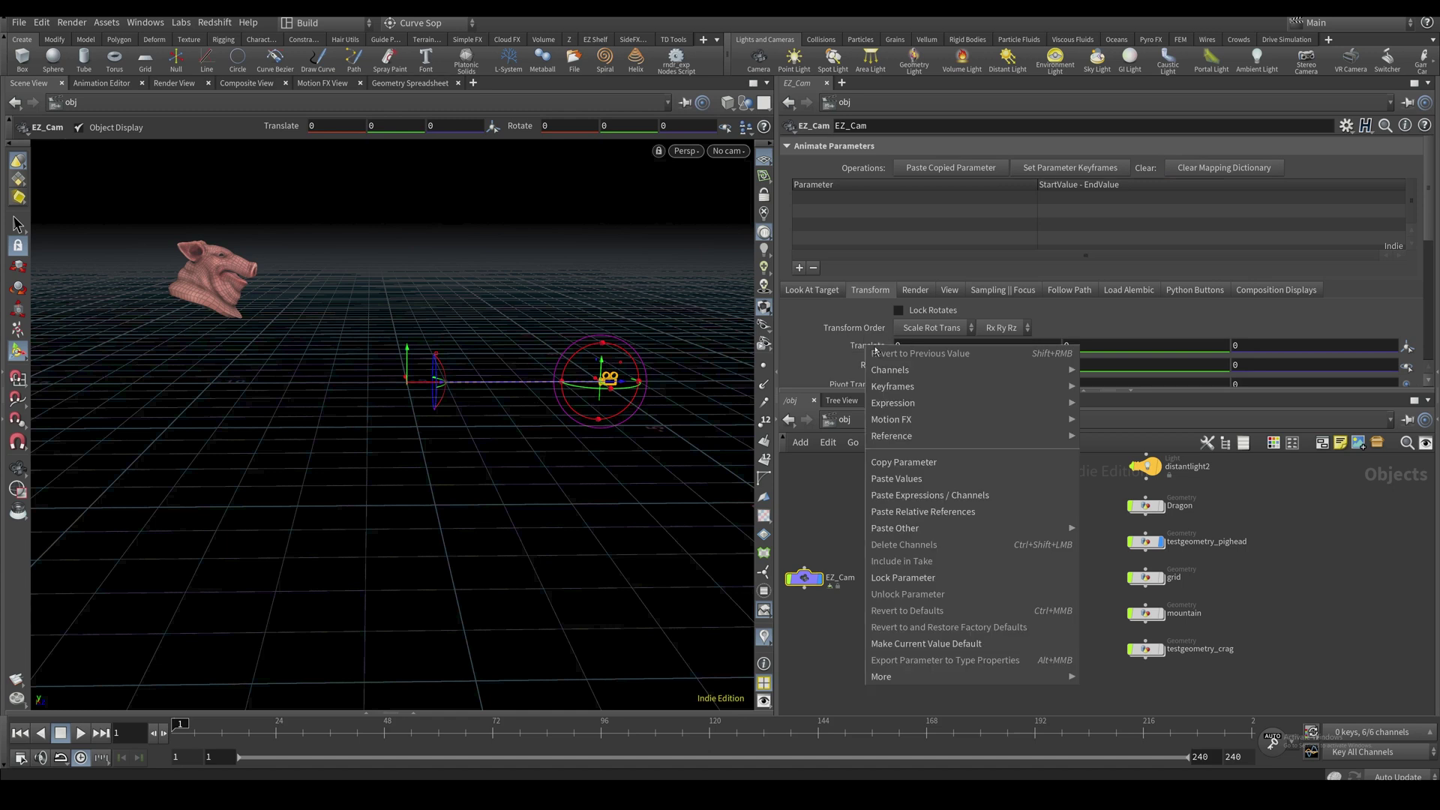
left_click(925, 462)
left_click(950, 167)
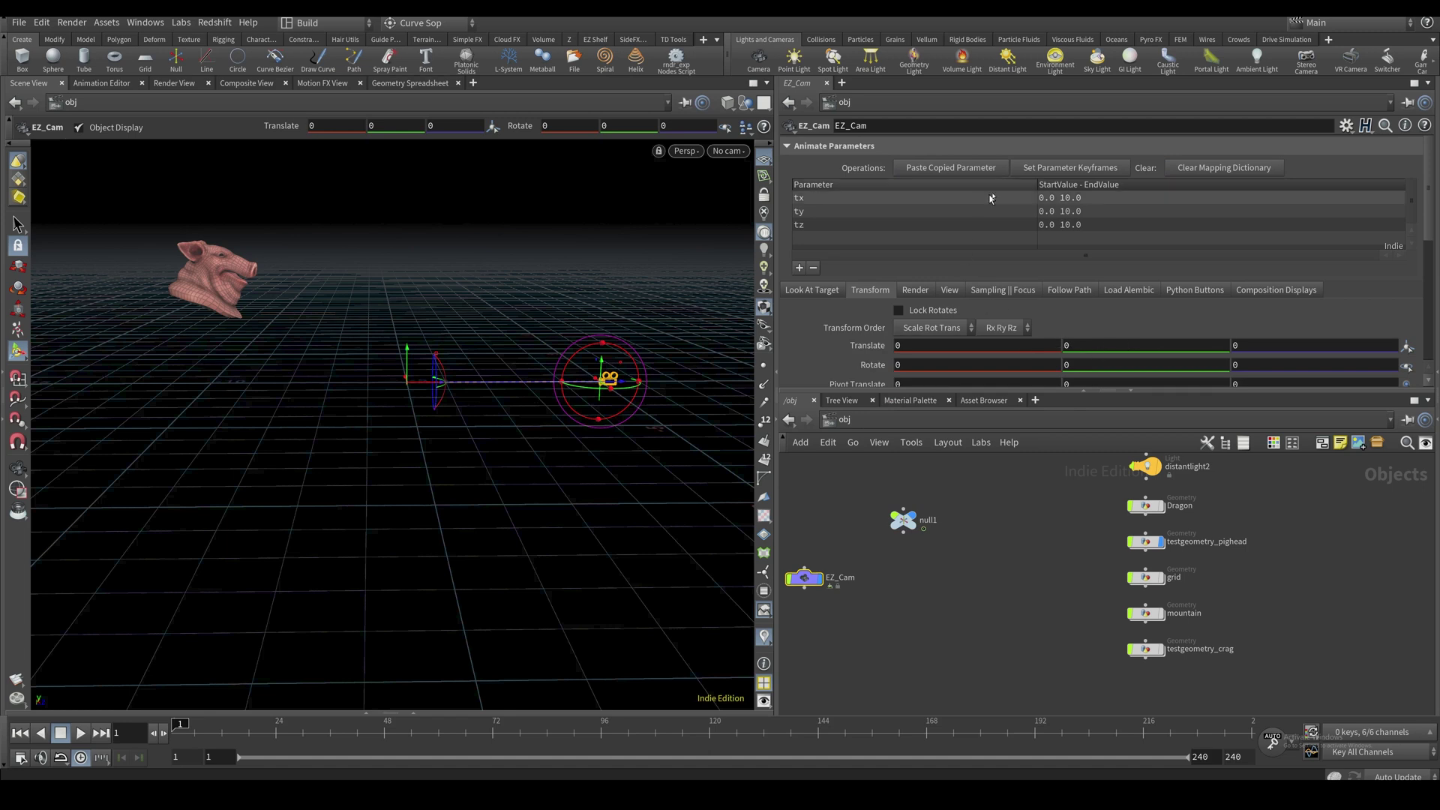
left_click(1103, 169)
left_click_drag(180, 732, 280, 731)
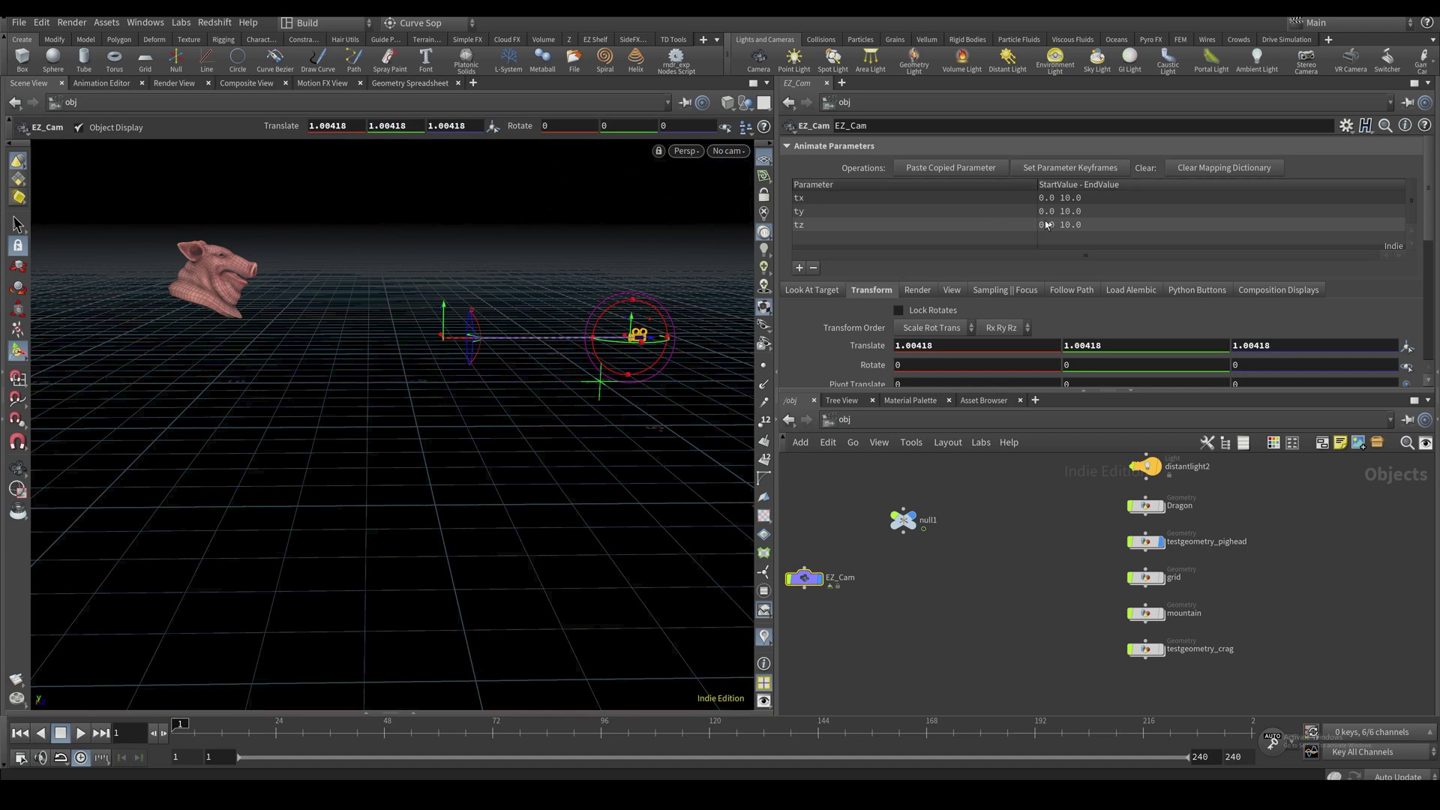
Try keyframing only ty by setting the tz and tx values to 0, and delete EZ_Cam's Translate channels
double_click(1046, 226)
type("0")
key("Return")
double_click(1069, 201)
type("0")
key("Return")
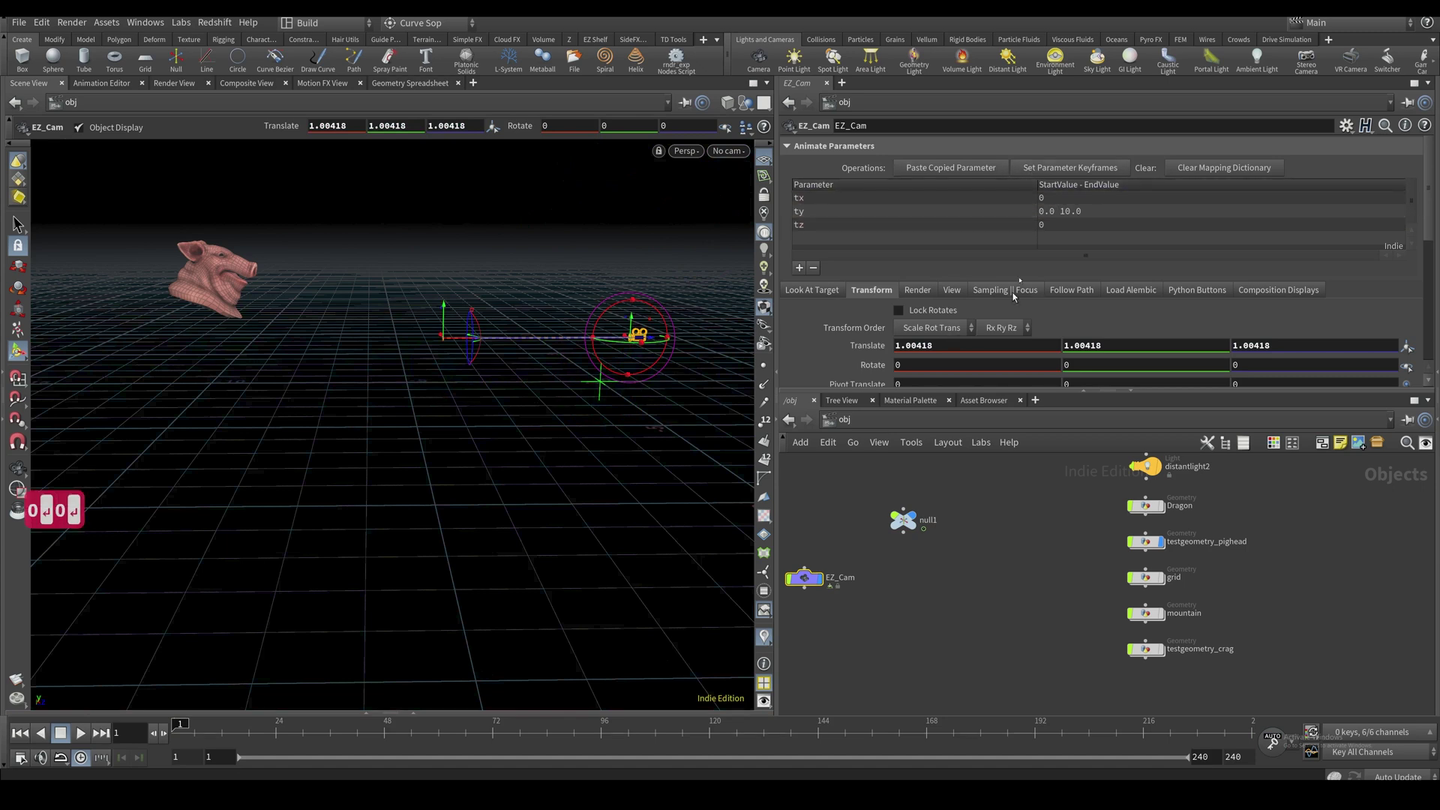
left_click(1057, 168)
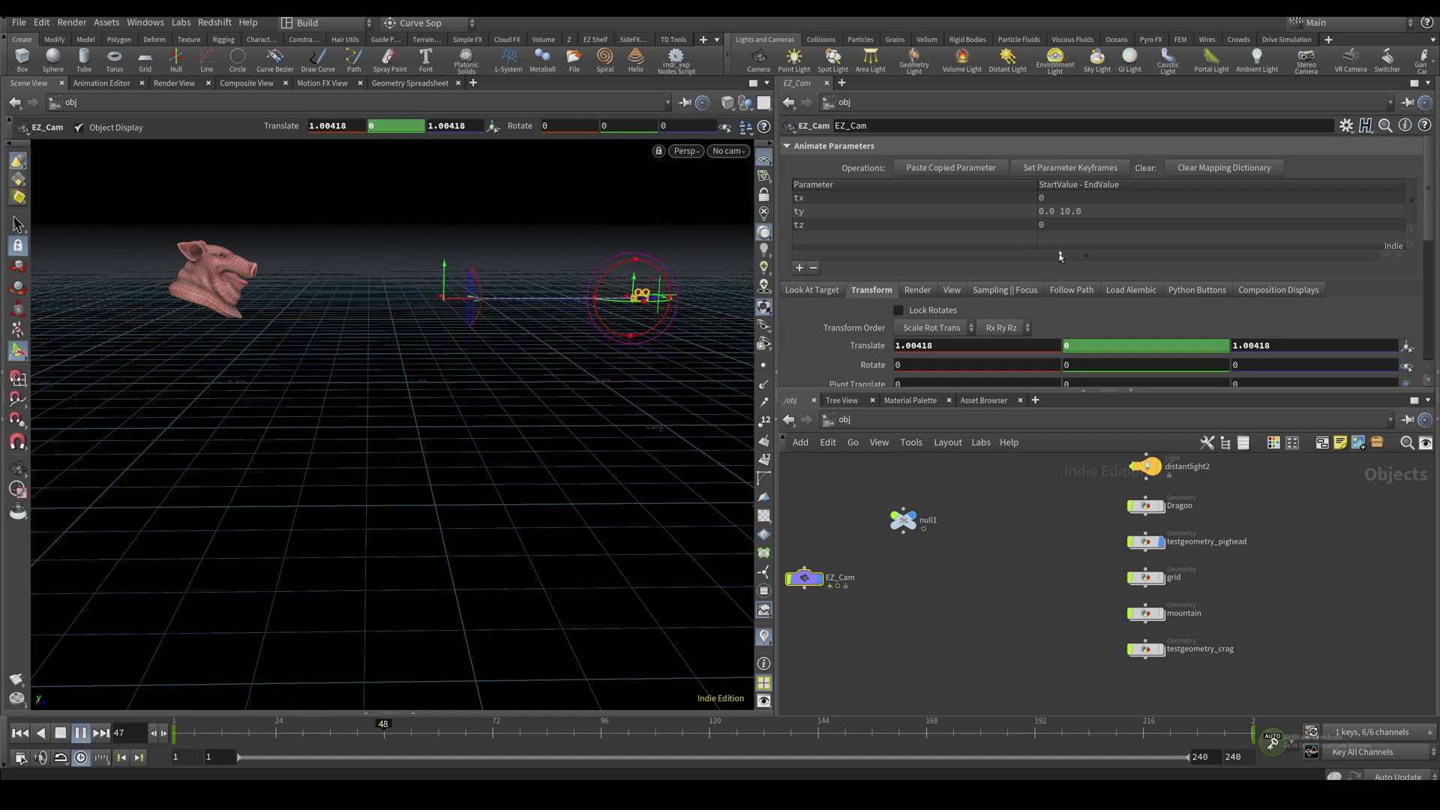
left_click(867, 346, "ctrl+shift")
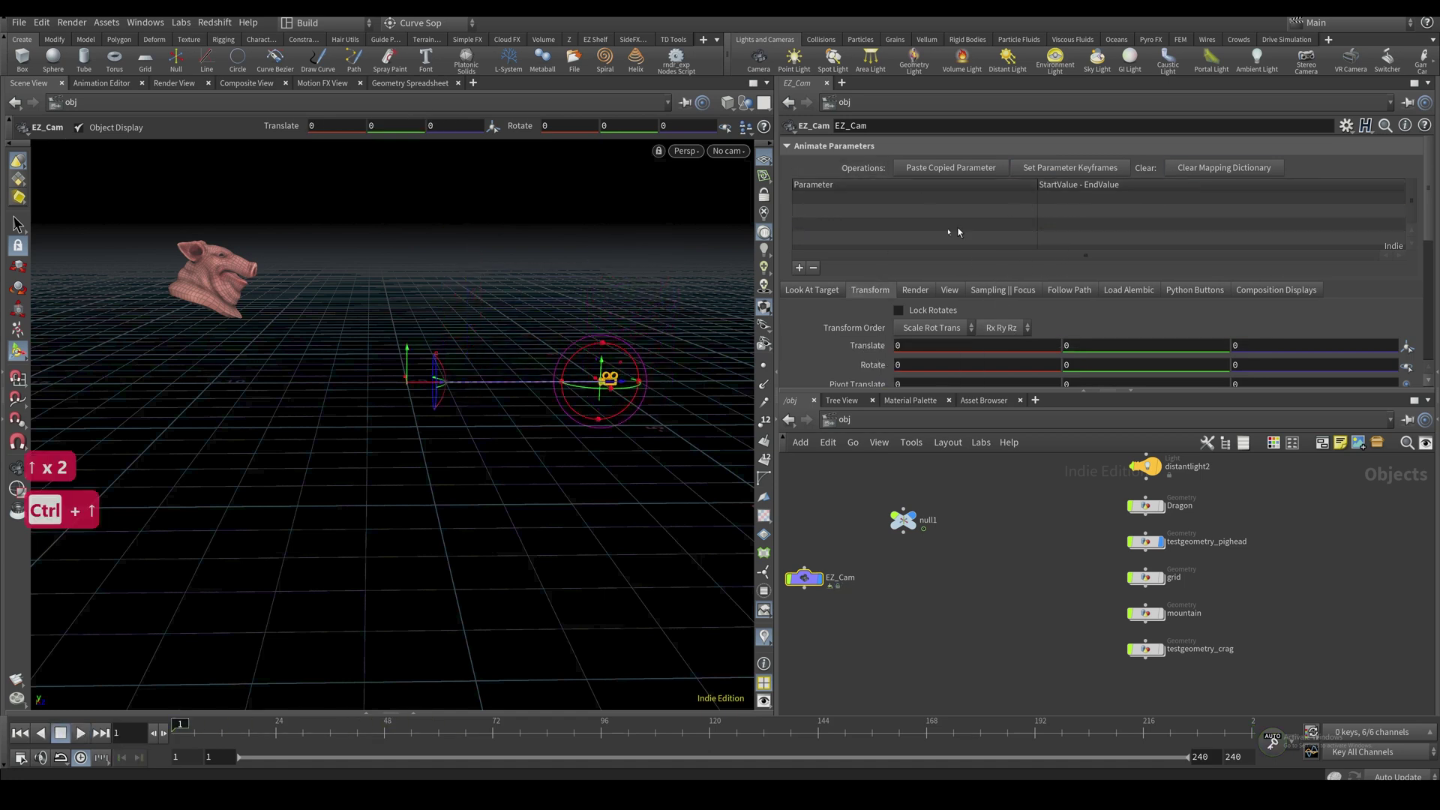
Collapse the Animate Parameters section, set EZ_Cam's Look At Type to OBJ, and assign testgeometry_pighead as its Look At target
left_click(815, 292)
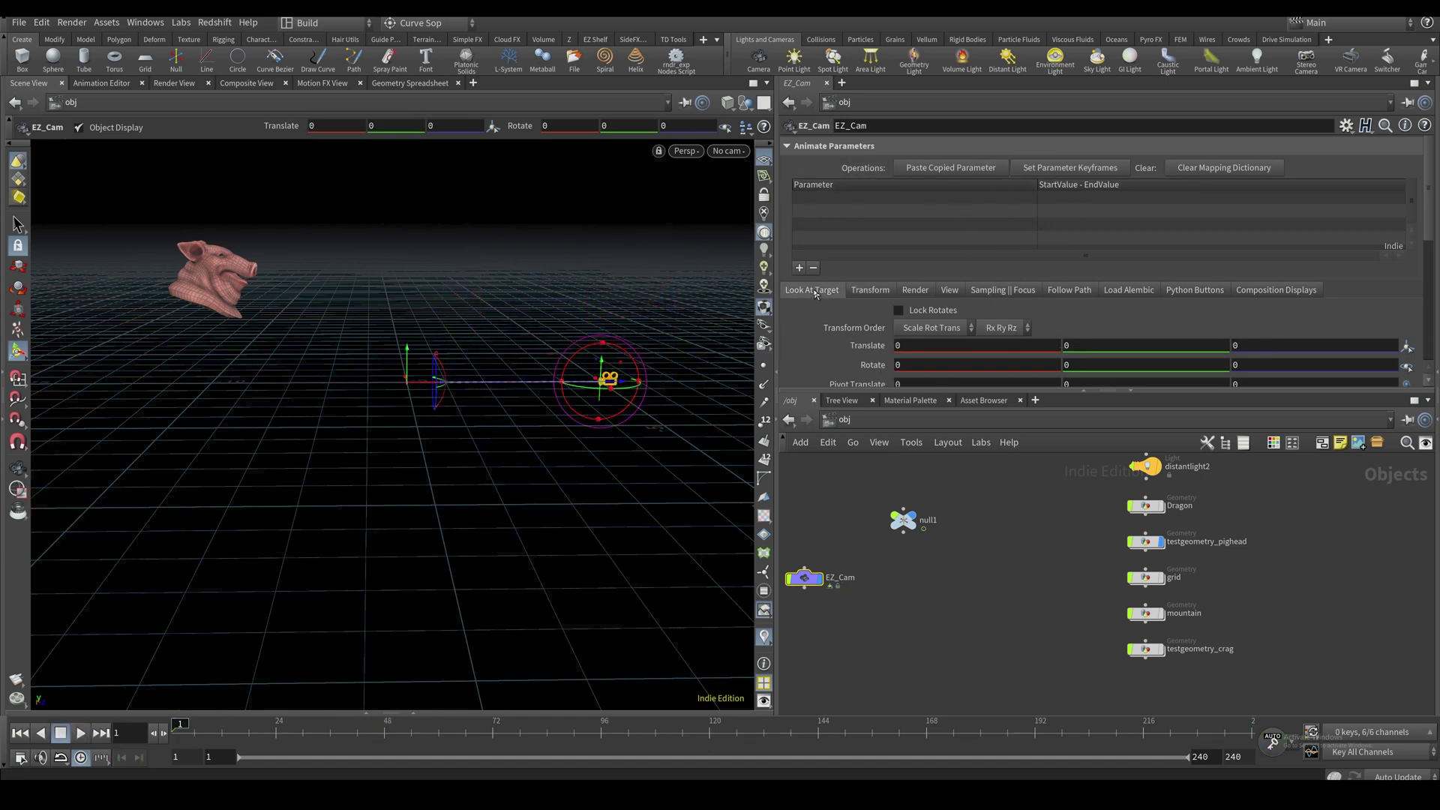
left_click(825, 146)
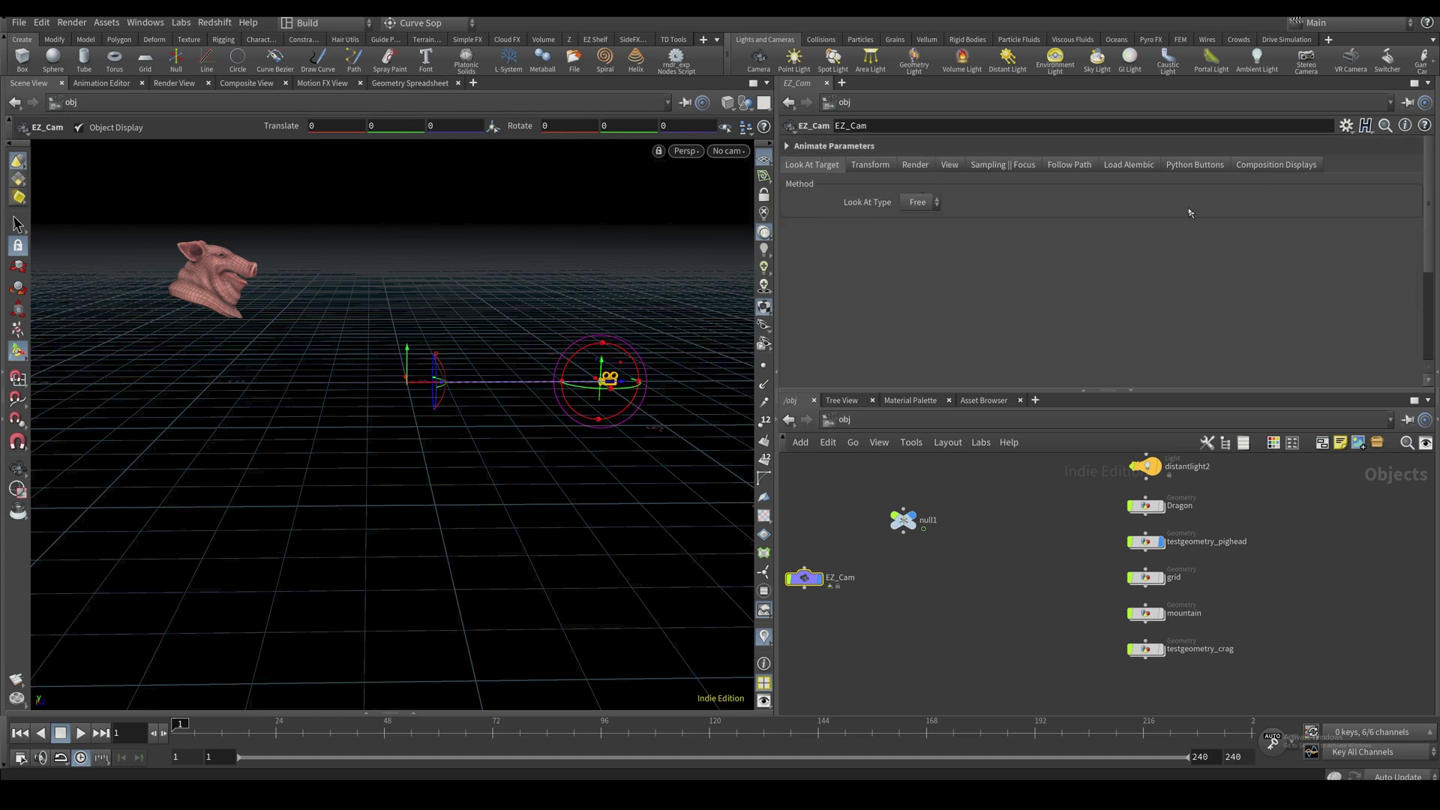
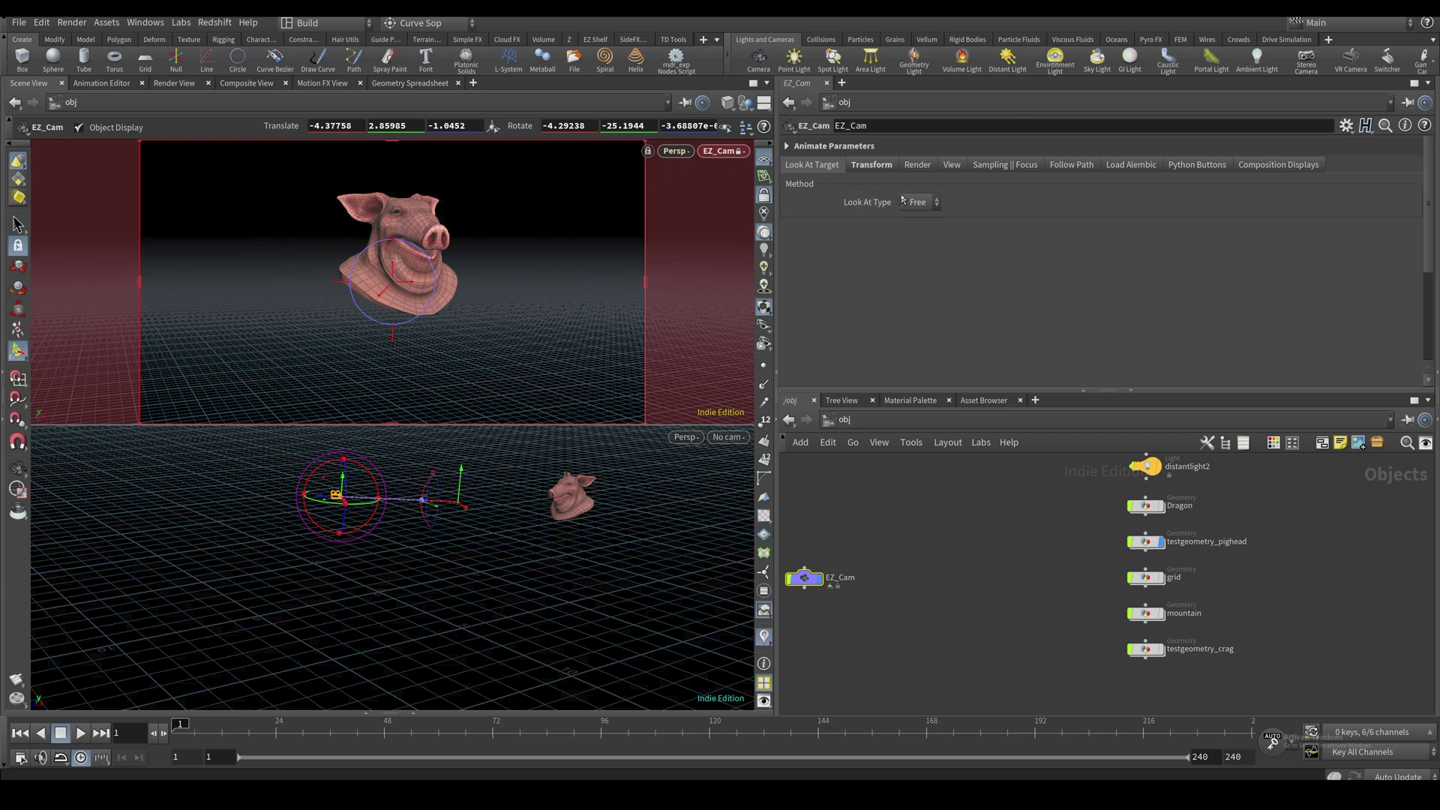
left_click(930, 203)
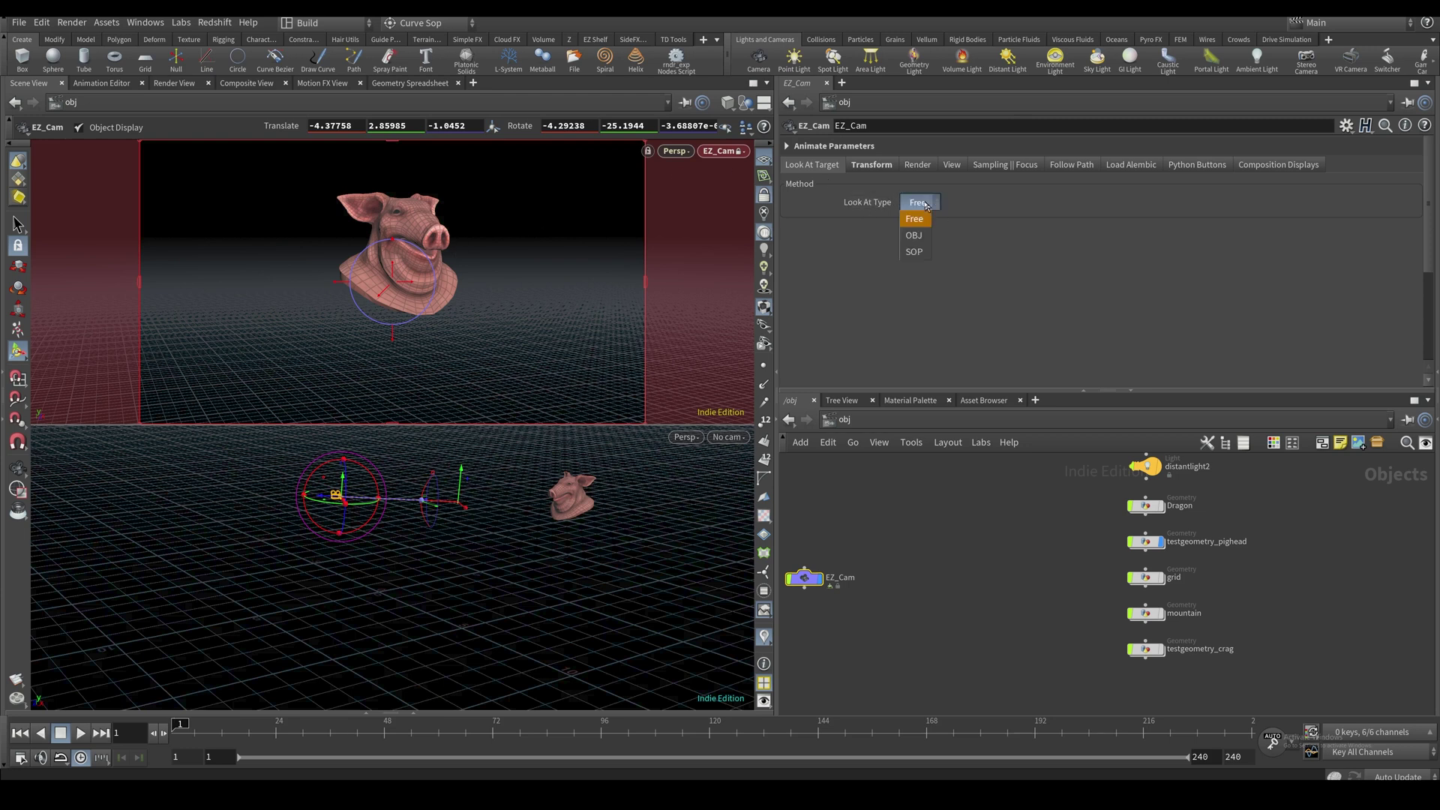
left_click(913, 235)
left_click_drag(1145, 542, 963, 222)
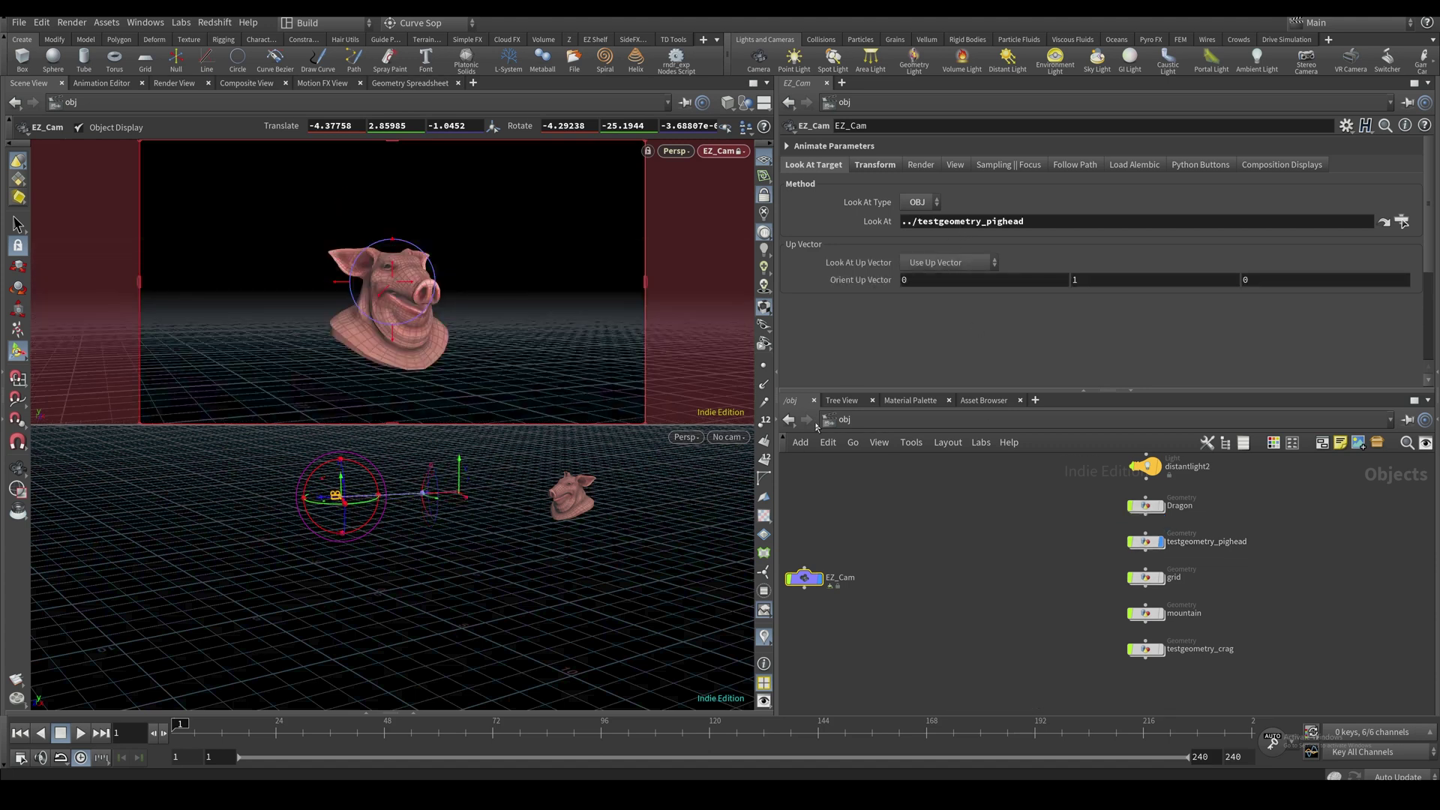
Move EZ_Cam around the pig head through its locked camera view to test the look-at aim
key("Escape")
left_click_drag(499, 276, 450, 259)
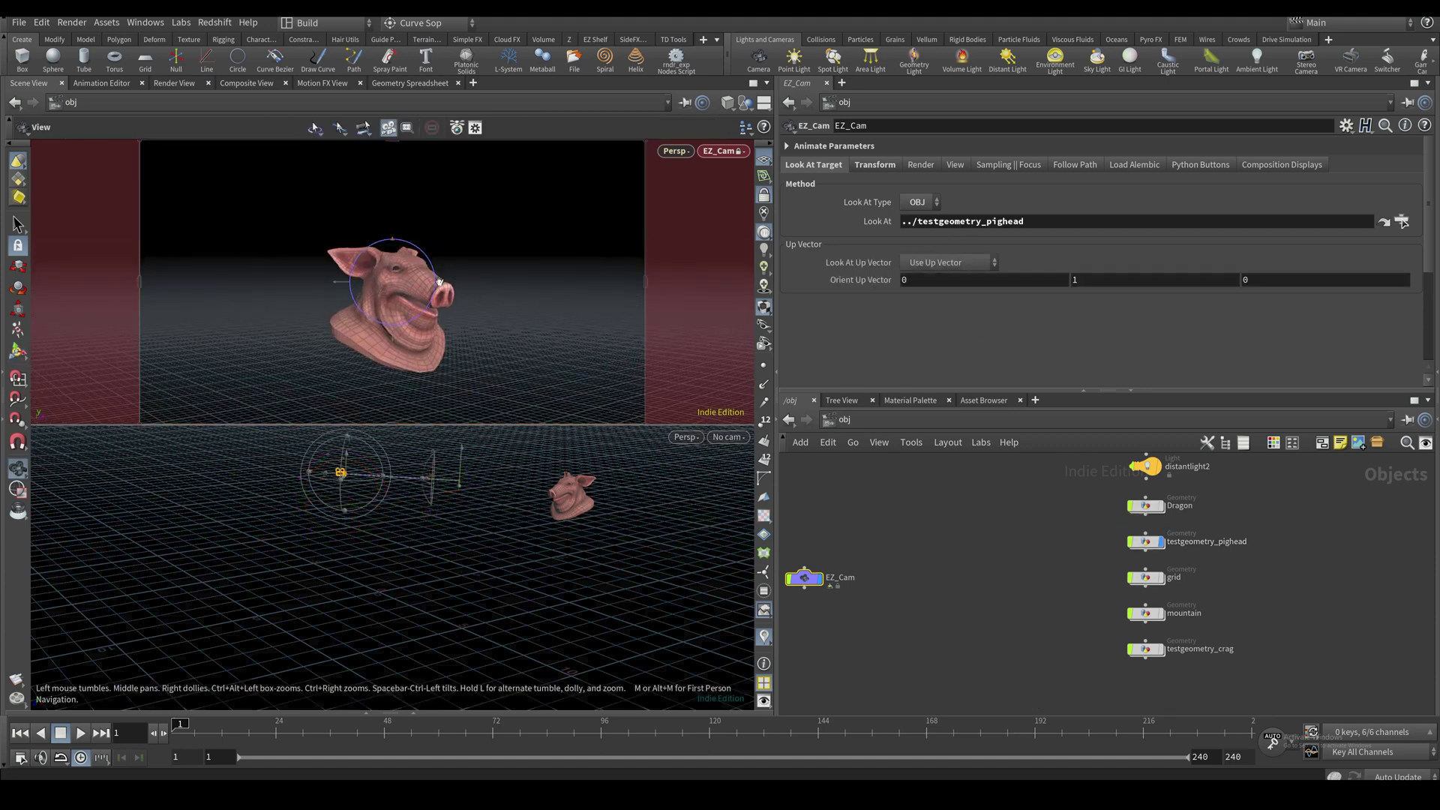
right_click_drag(450, 259, 416, 274)
left_click_drag(416, 274, 521, 212)
left_click_drag(382, 315, 450, 255)
Reset the Translate of transform1 inside testgeometry_pighead to its default, and return to the object level with EZ_Cam selected
key("Return")
left_click_drag(1056, 538, 1162, 542)
left_click_drag(540, 547, 520, 483, "alt")
key("i")
middle_click(881, 206, "ctrl")
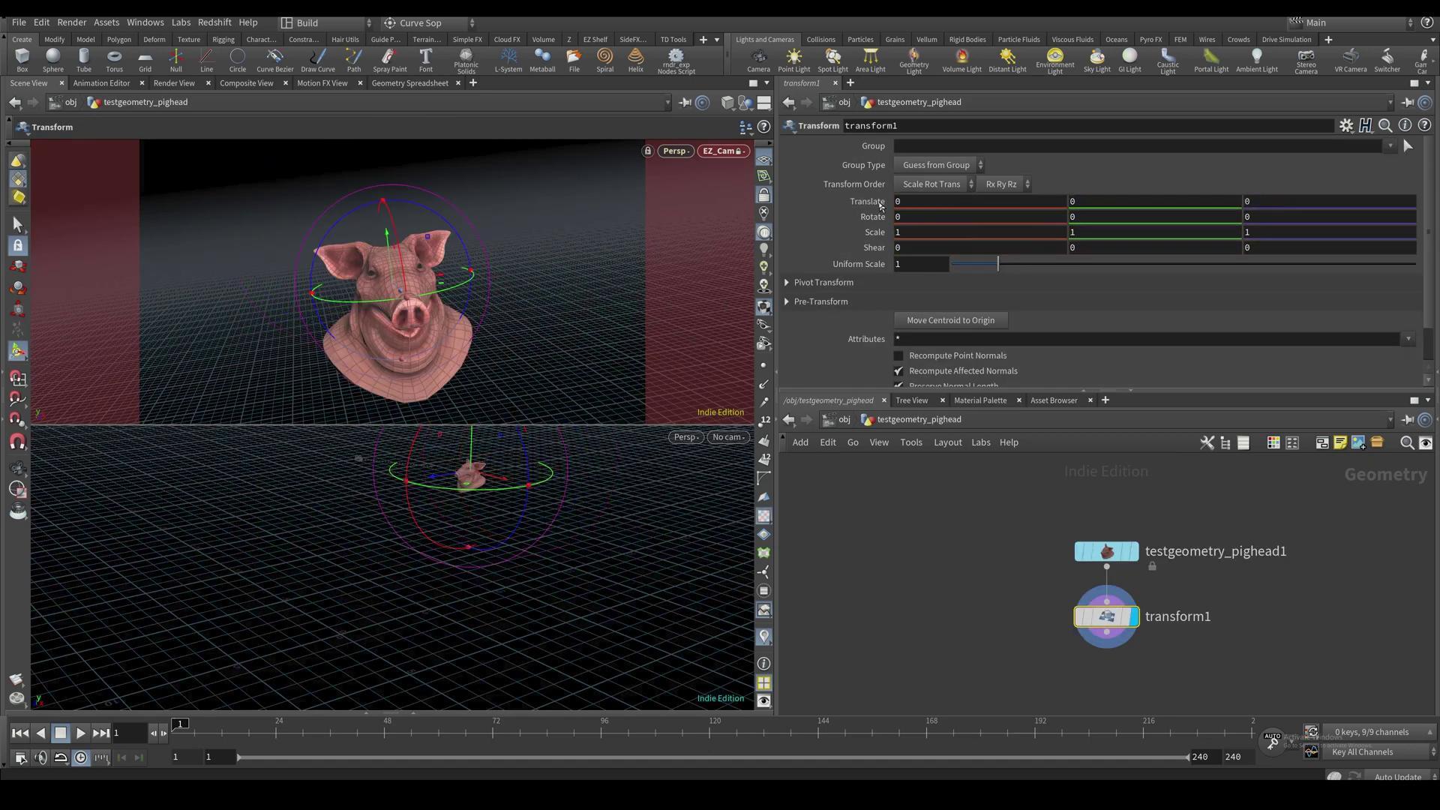
left_click(851, 421)
left_click_drag(863, 546, 819, 592)
middle_click_drag(859, 619, 913, 592)
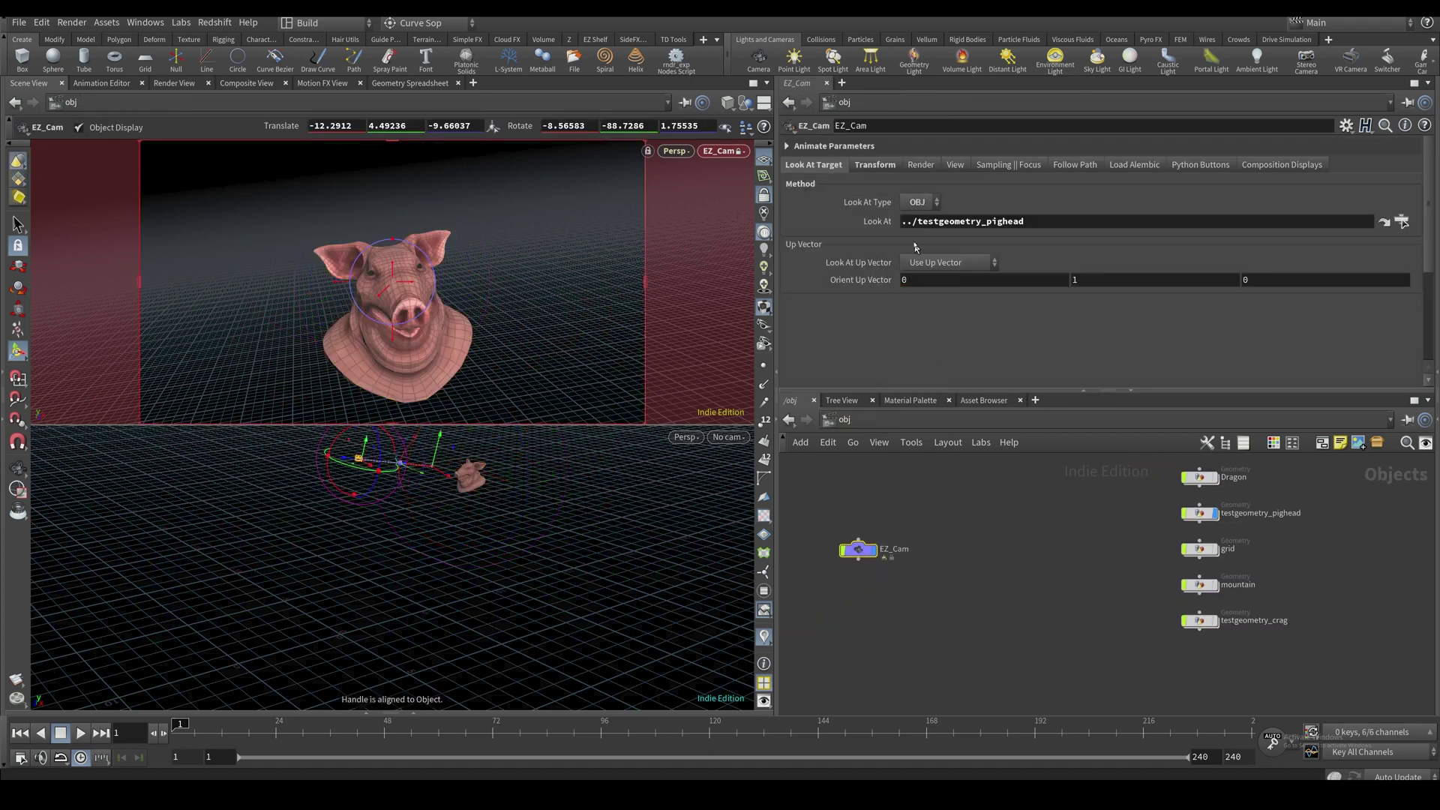
Change EZ_Cam's Look At Type to SOP, and assign testgeometry_pighead as the SOP Look At target
left_click(1235, 511)
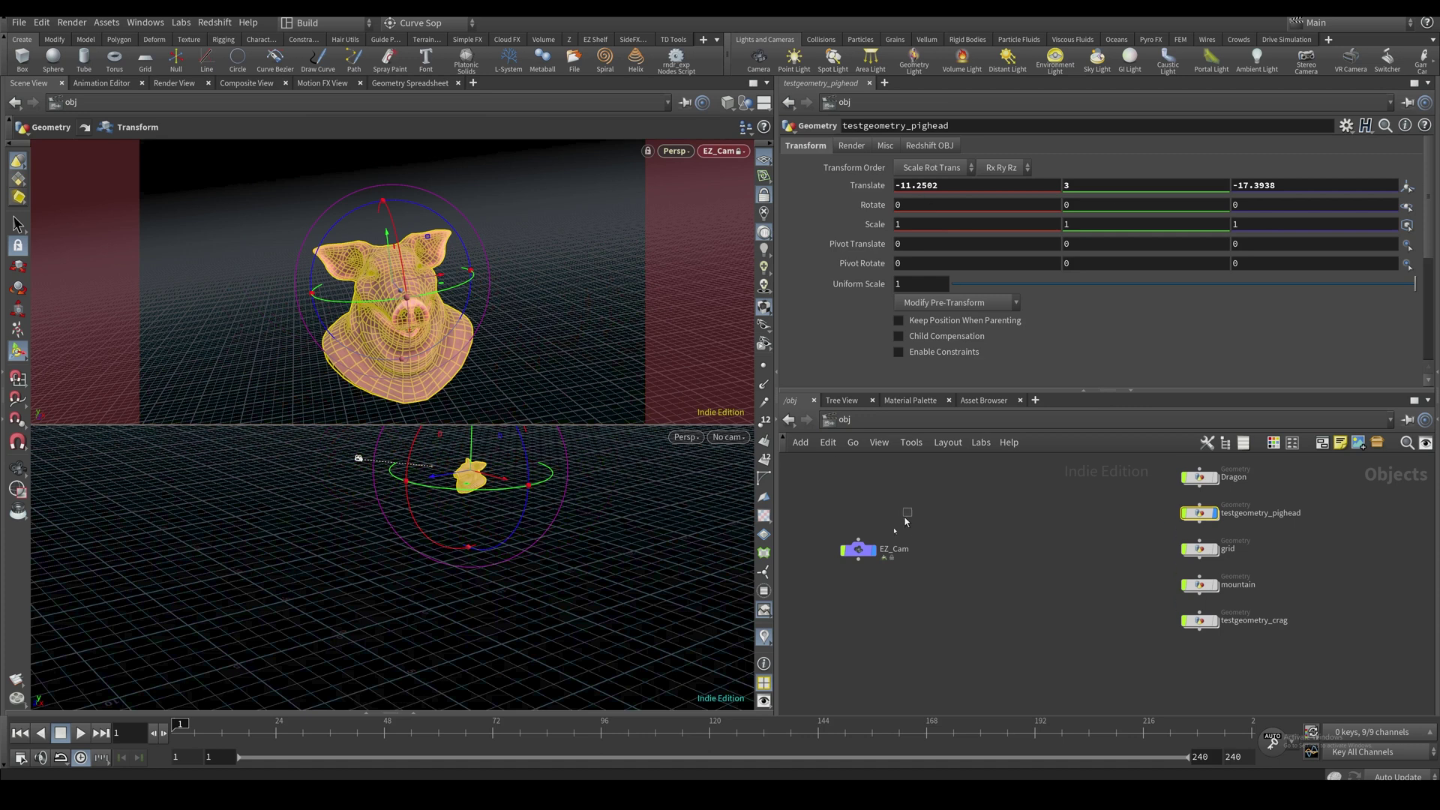
left_click(858, 549)
left_click(918, 202)
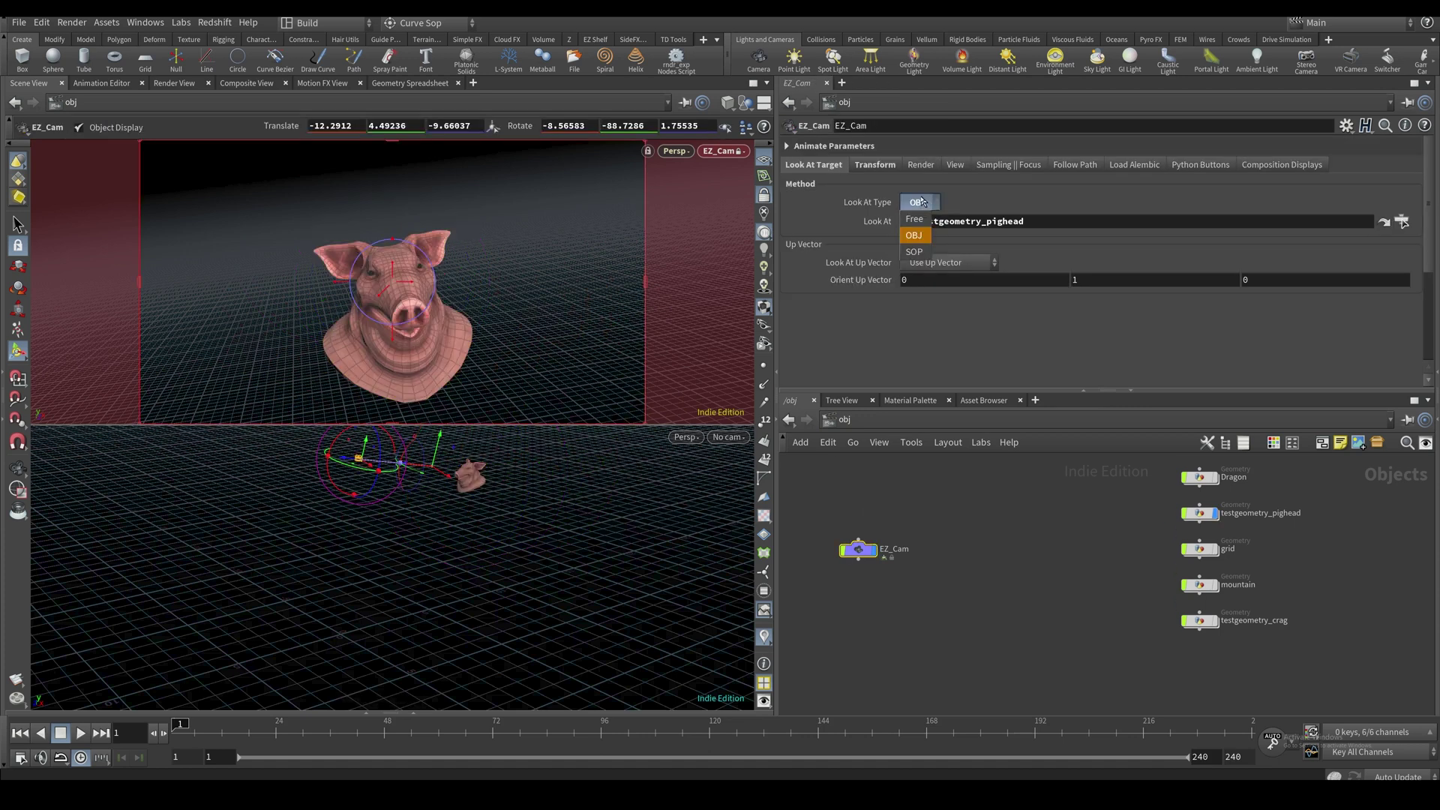
left_click(914, 251)
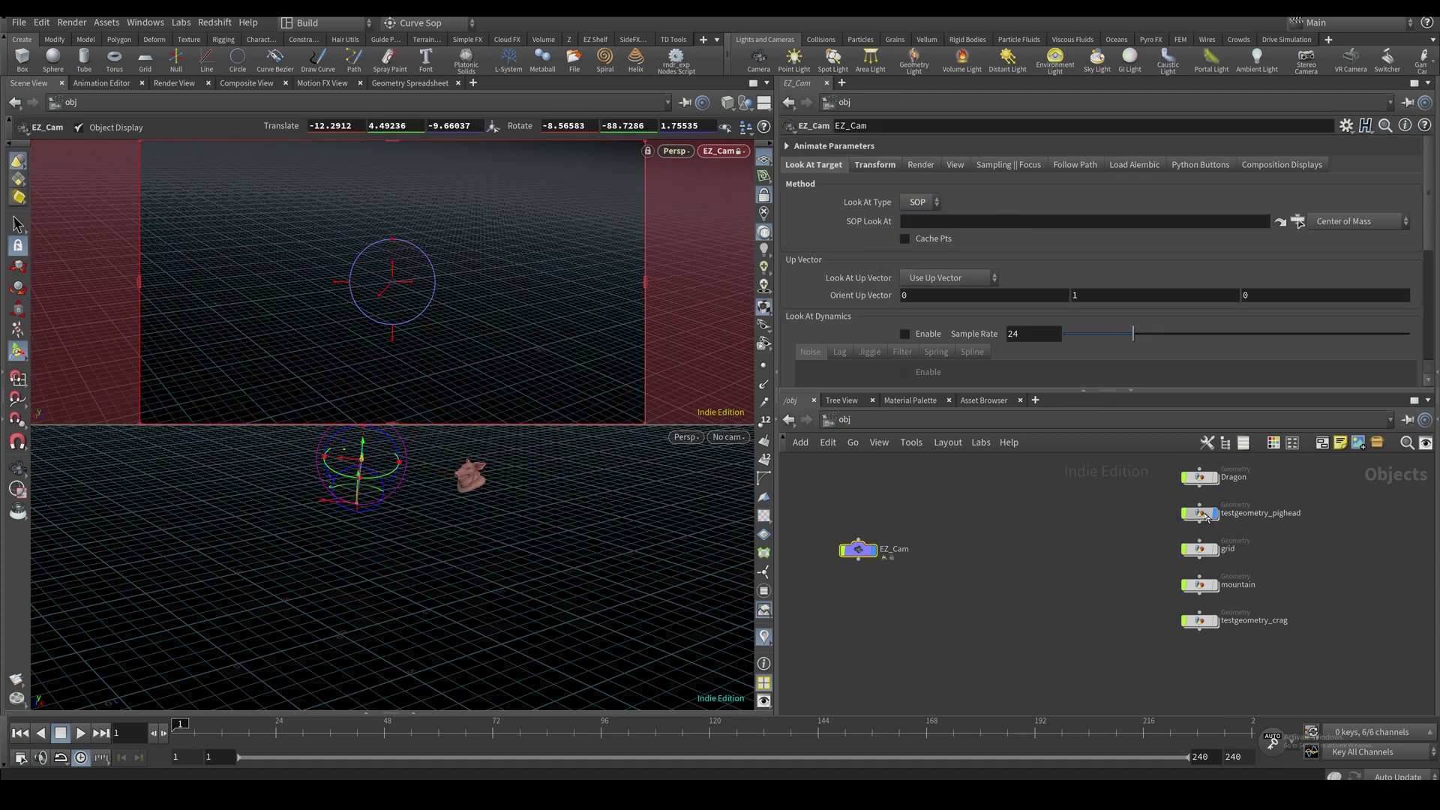
left_click_drag(918, 222, 917, 222)
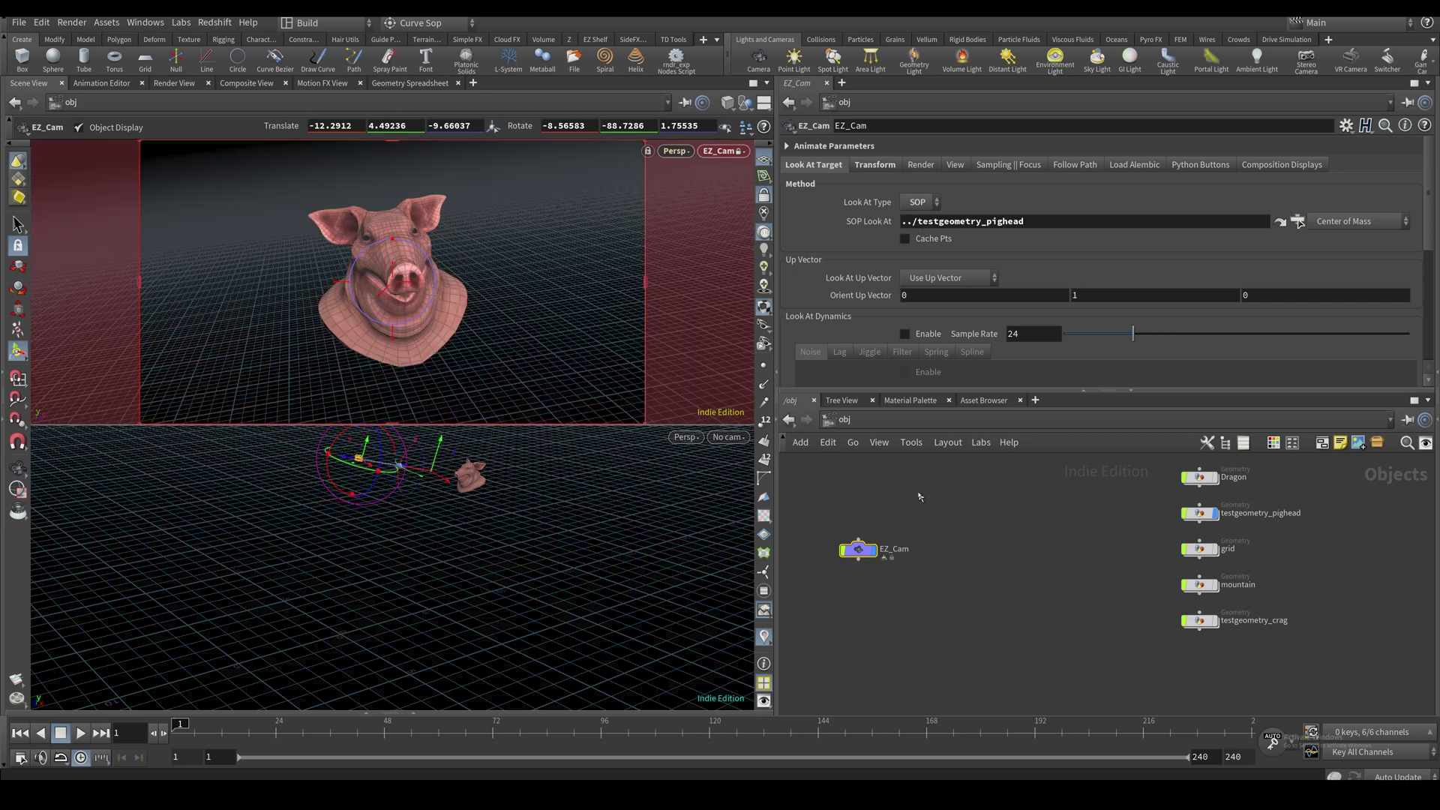
Move the pig head down with transform1 inside testgeometry_pighead, and return to EZ_Cam's parameters
double_click(1200, 513)
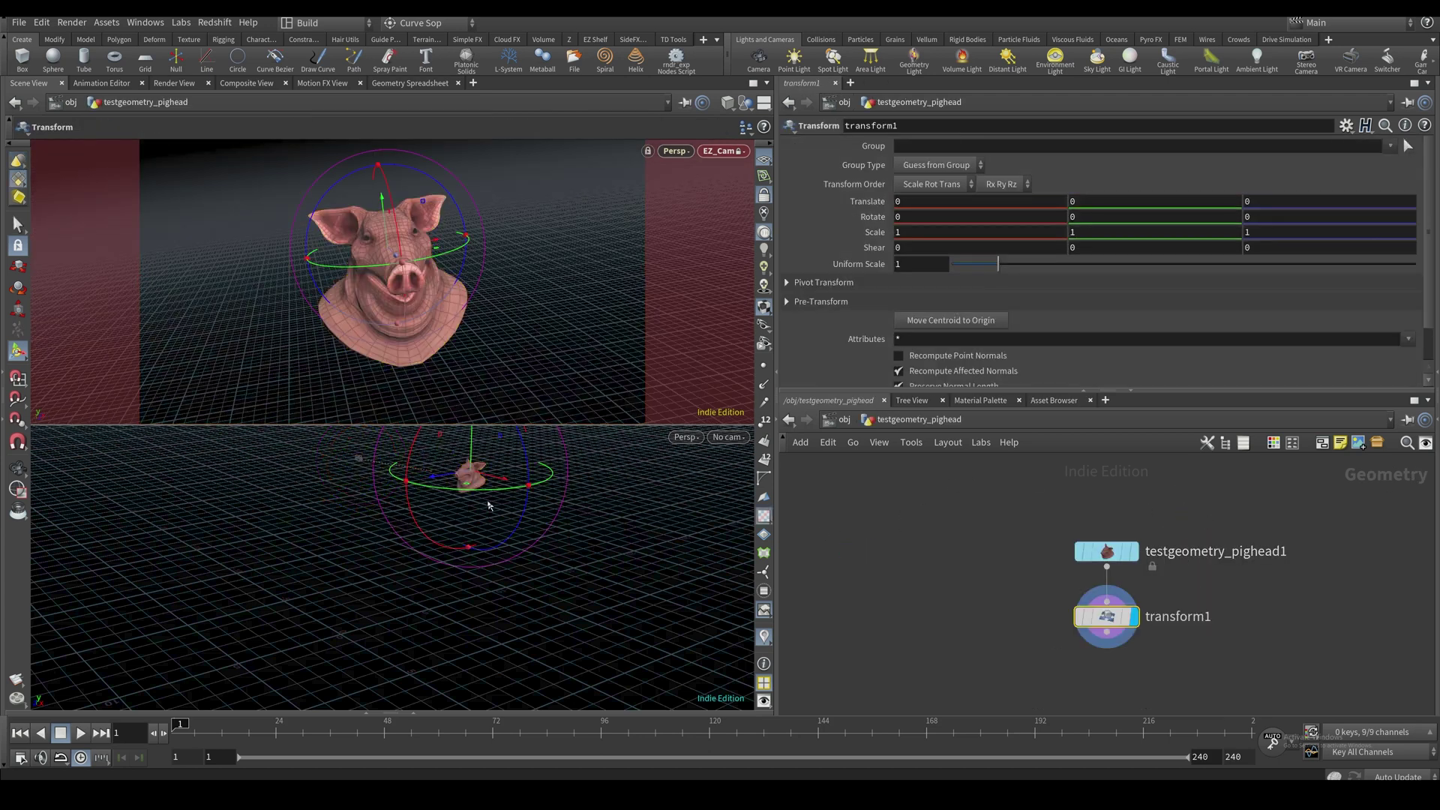
left_click_drag(477, 495, 470, 530)
key("u")
left_click(858, 549)
Try Bounding Box Center as the aiming method for EZ_Cam's SOP Look At target
scroll(1163, 331, "down", 1)
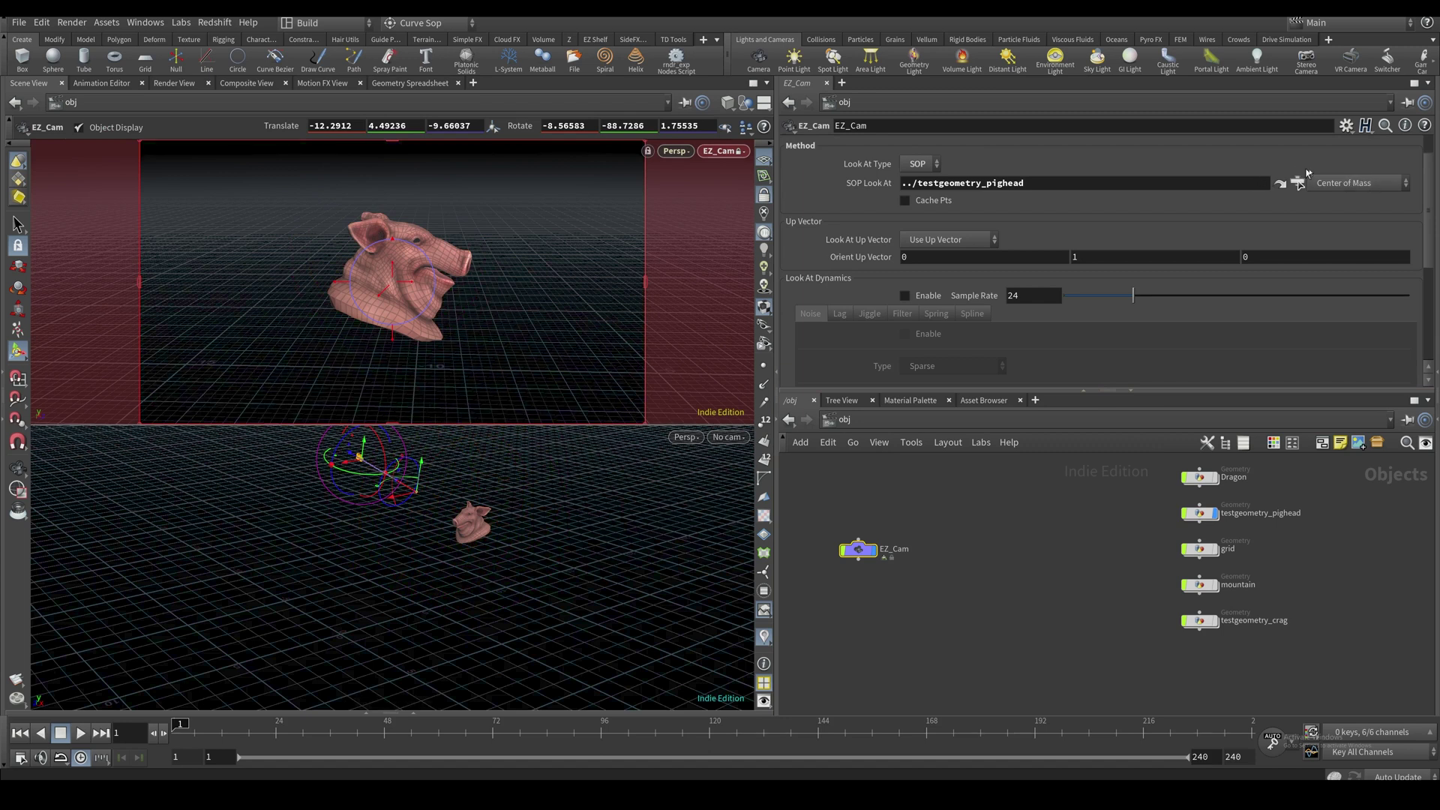
left_click(1343, 186)
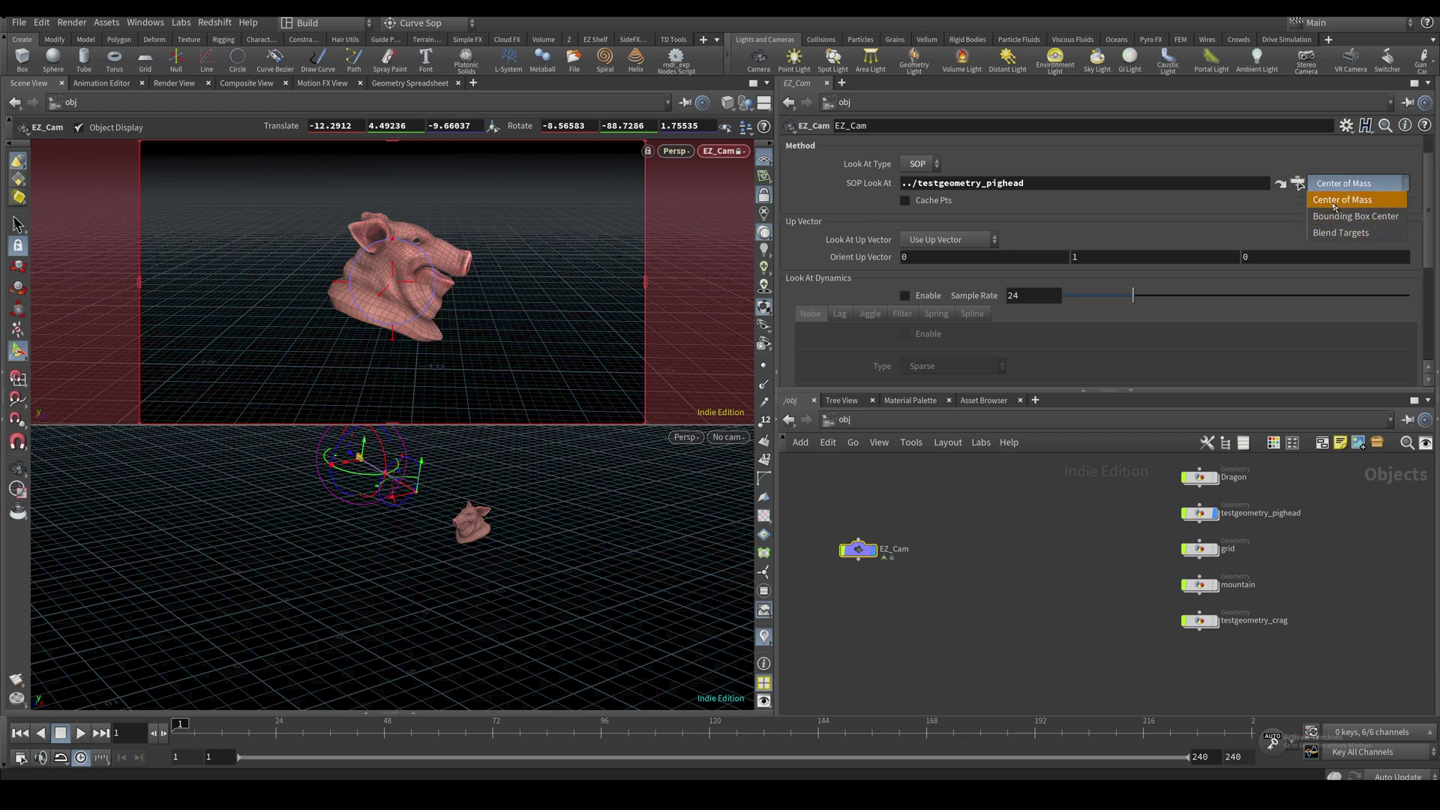
left_click(1338, 185)
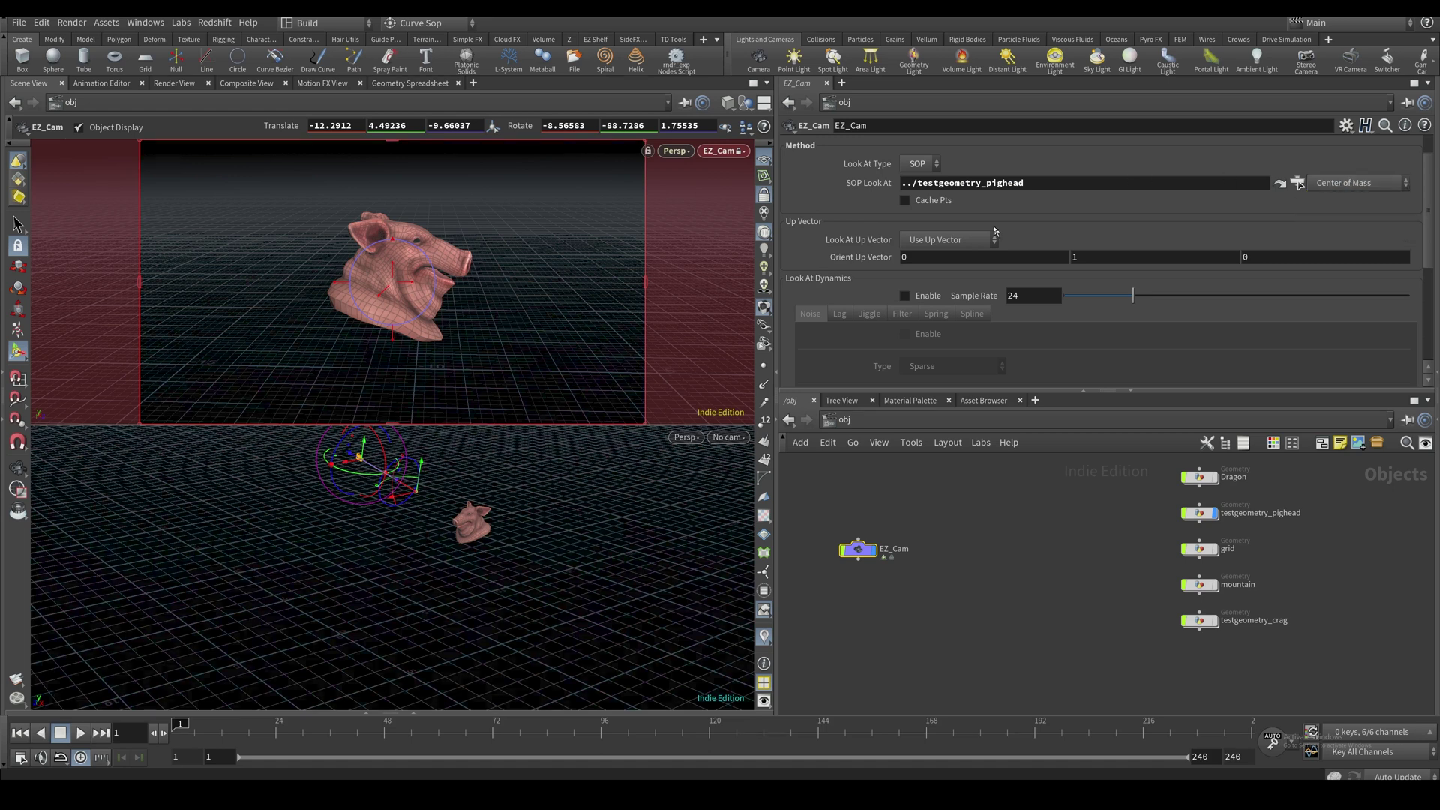
left_click(1327, 184)
left_click(1345, 199)
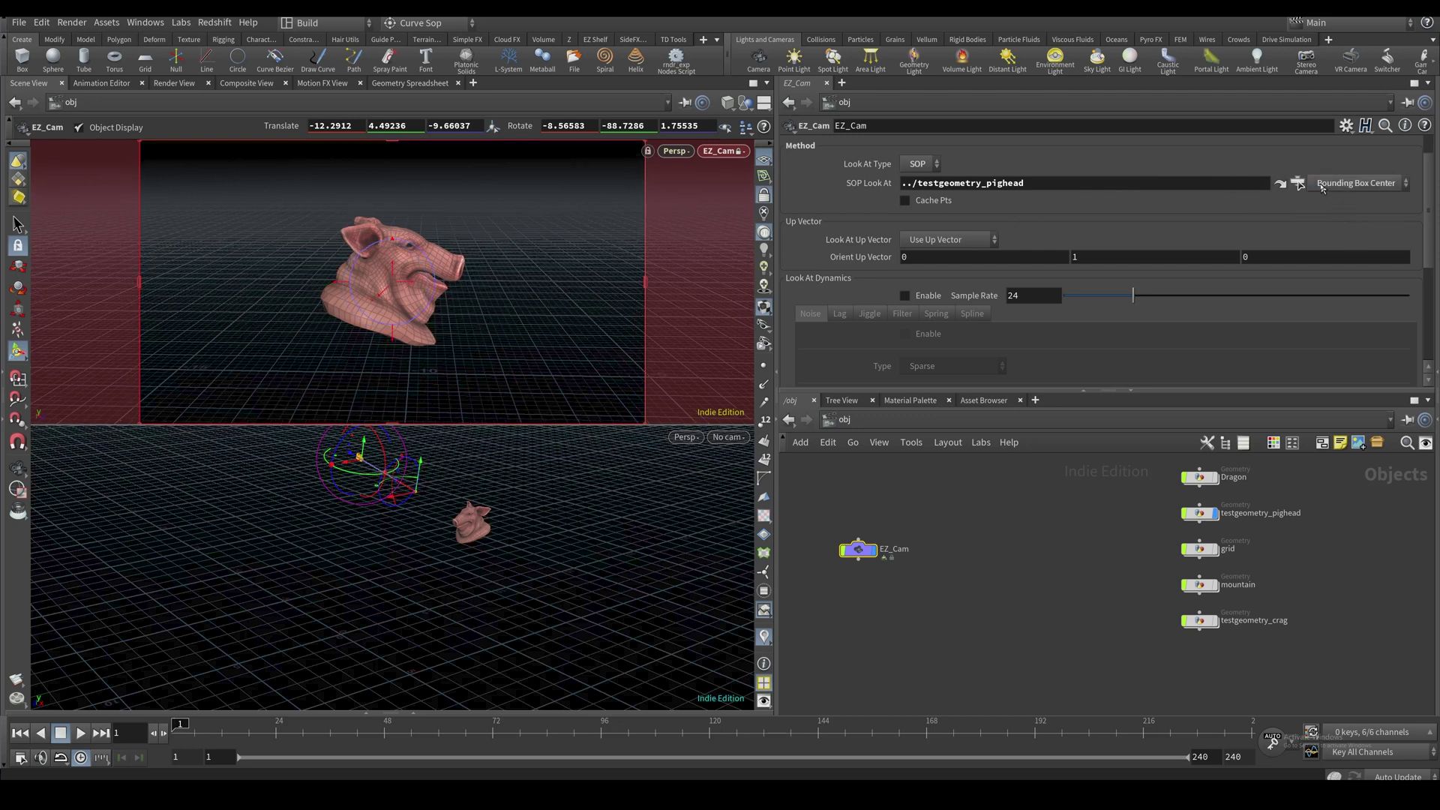
Set the aiming method of EZ_Cam's SOP Look At target to Blend Targets
left_click(1322, 186)
left_click(1324, 234)
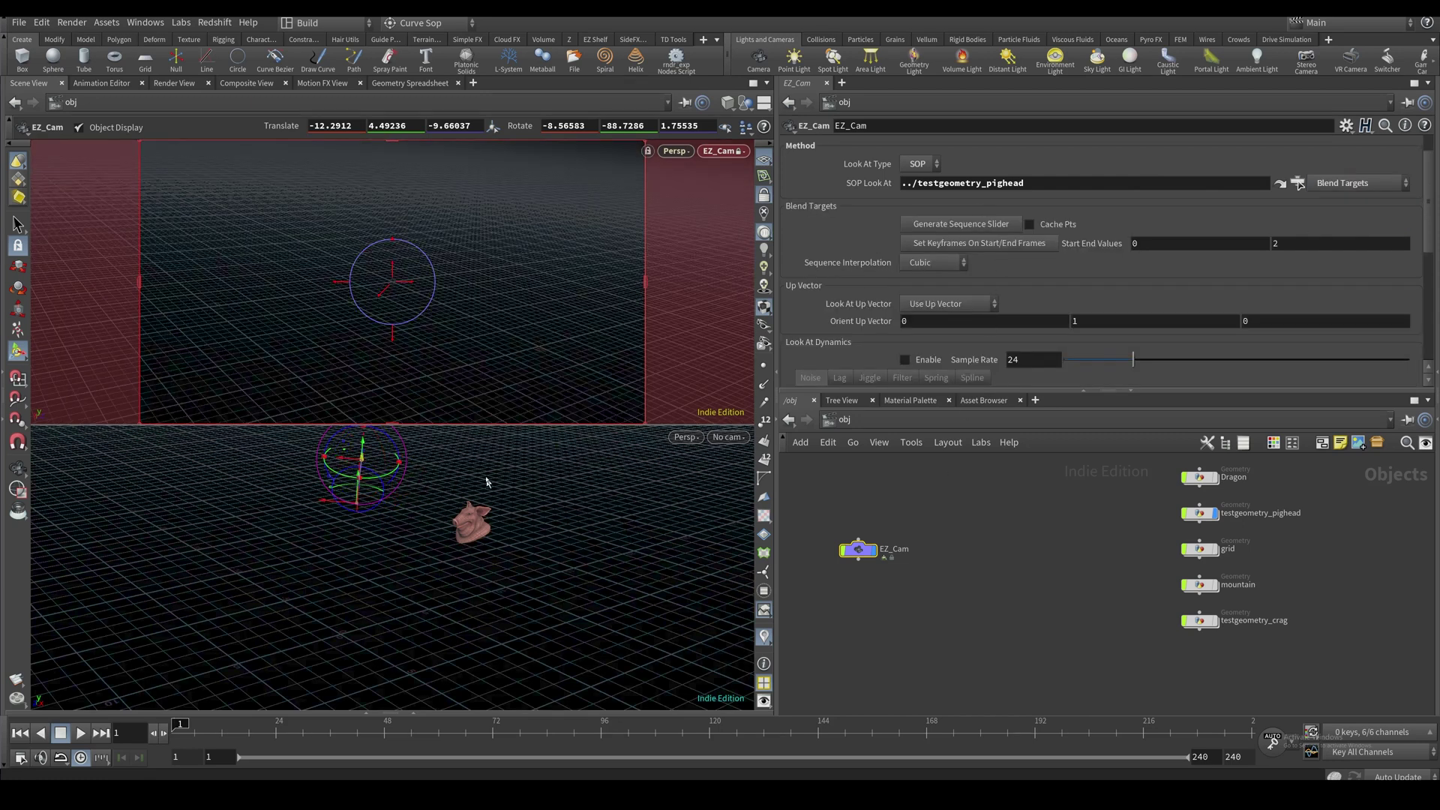
key("Escape")
mouse_move(465, 509)
left_mouse_down()
mouse_move(553, 523)
mouse_move(481, 520)
left_mouse_up()
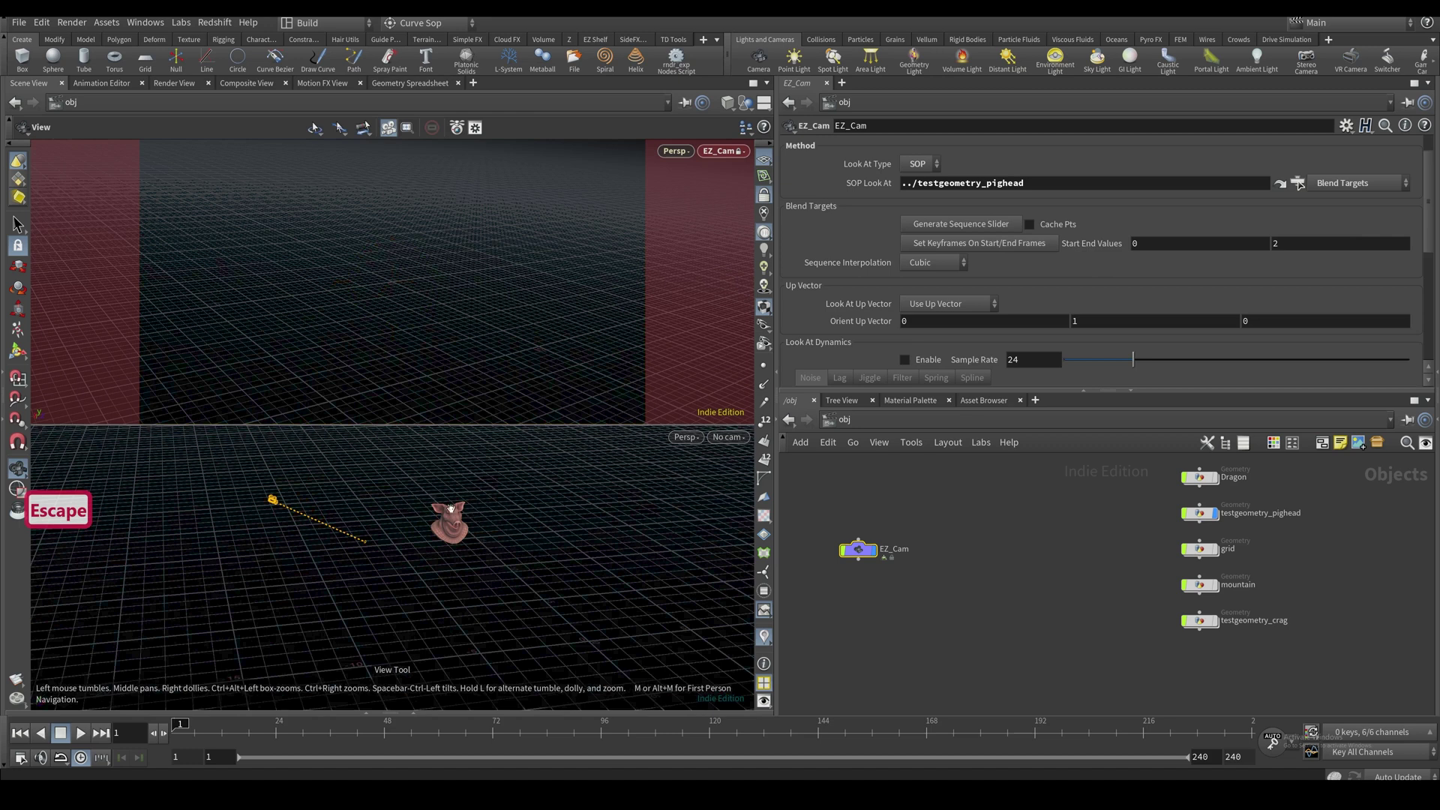
Set EZ_Cam's Focus Type to Lock To Focus Target, and return to the Look At Target settings
middle_click_drag(424, 511, 444, 496)
scroll(444, 497, "down", 1)
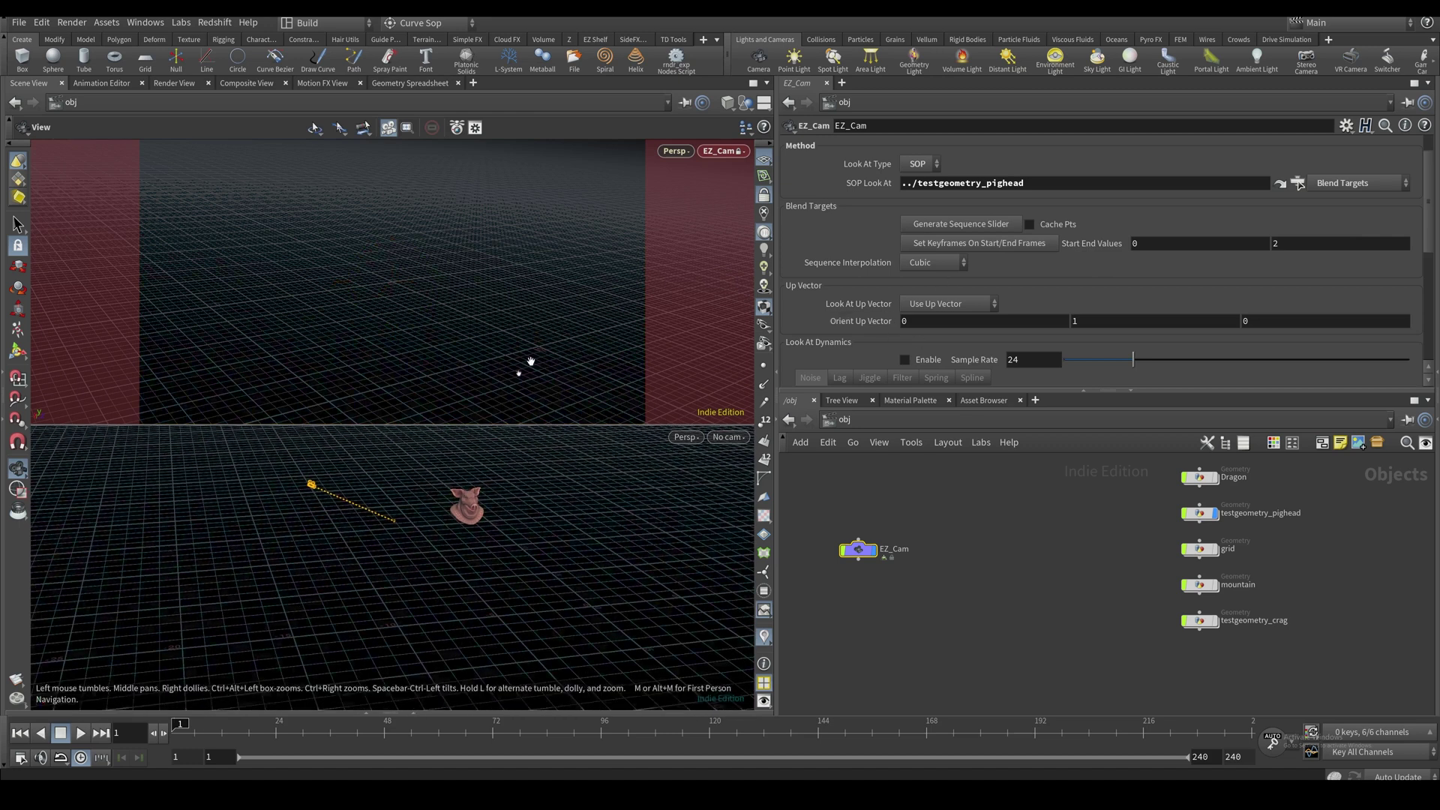
scroll(870, 359, "up", 3)
left_click(1008, 164)
left_click(943, 187)
left_click(943, 220)
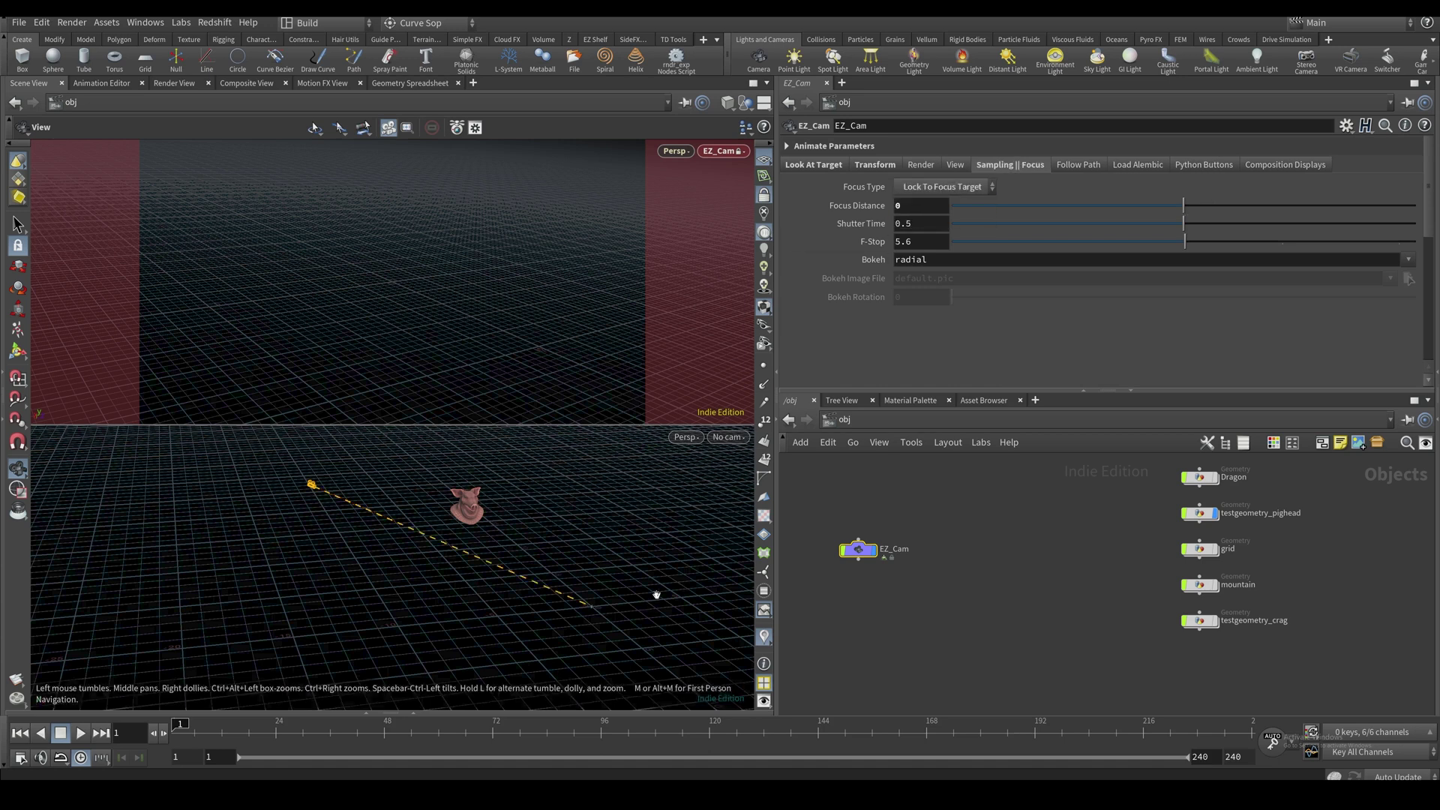
left_click(815, 167)
left_click_drag(668, 568, 573, 576)
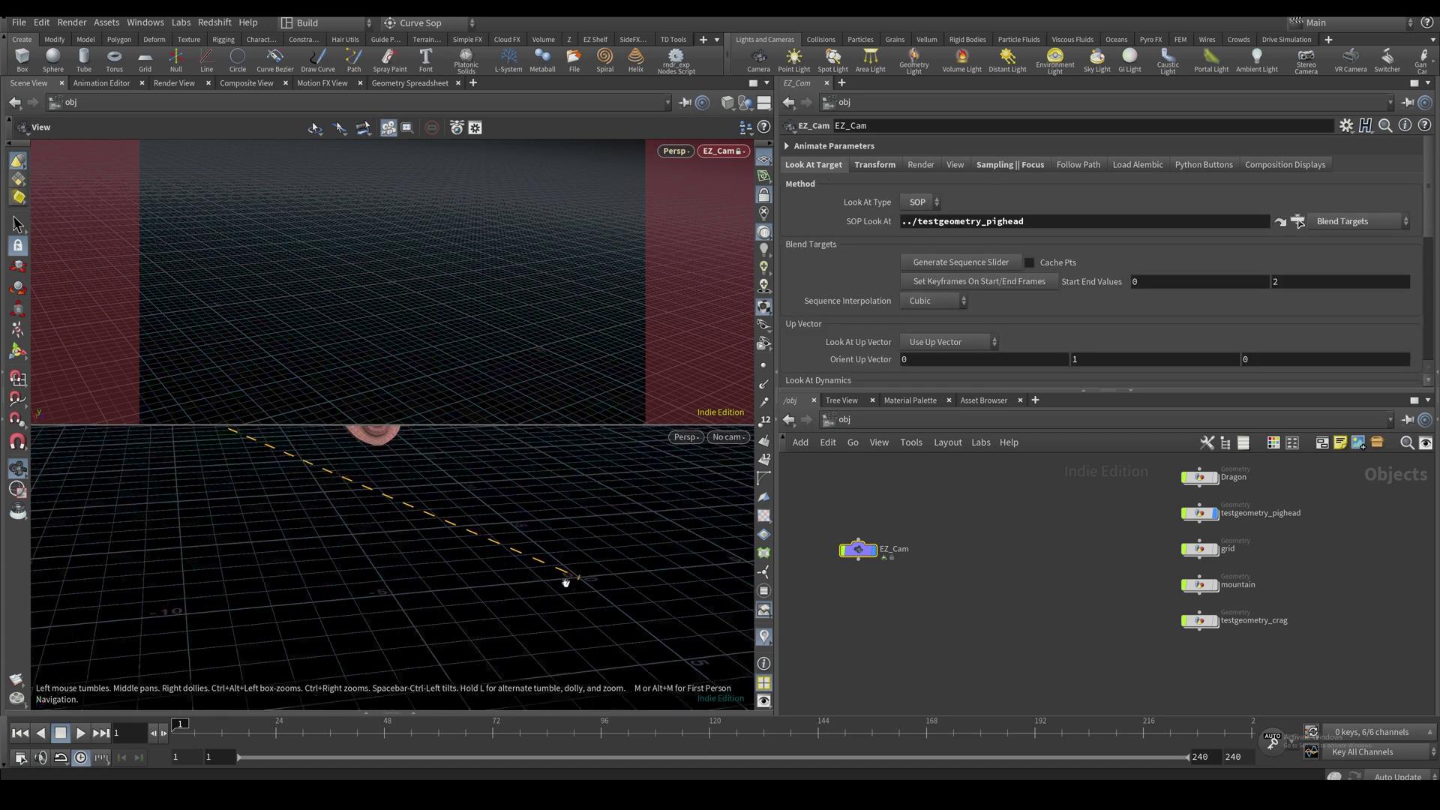
right_click_drag(585, 545, 581, 649)
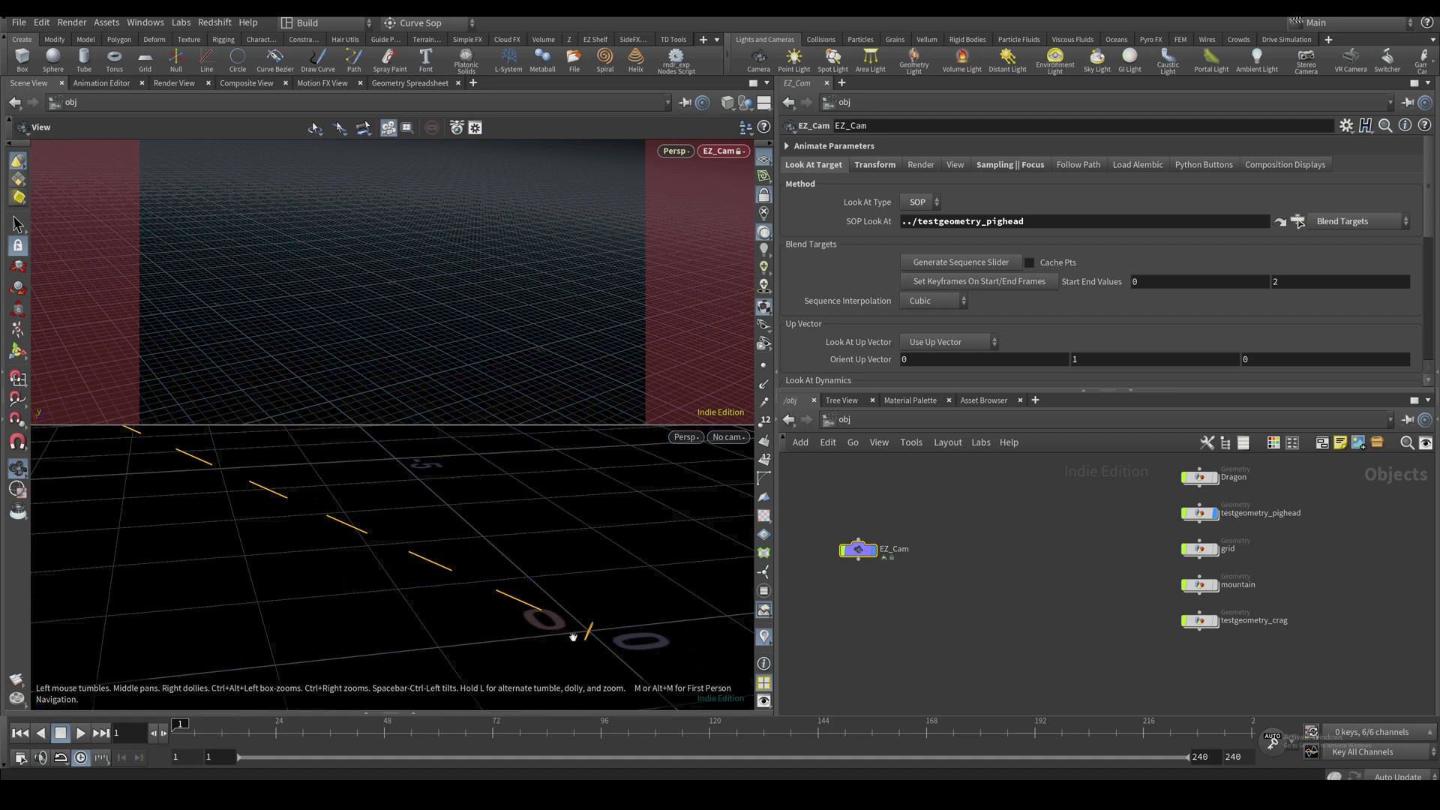
middle_click_drag(592, 634, 584, 607)
right_click_drag(527, 525, 225, 628)
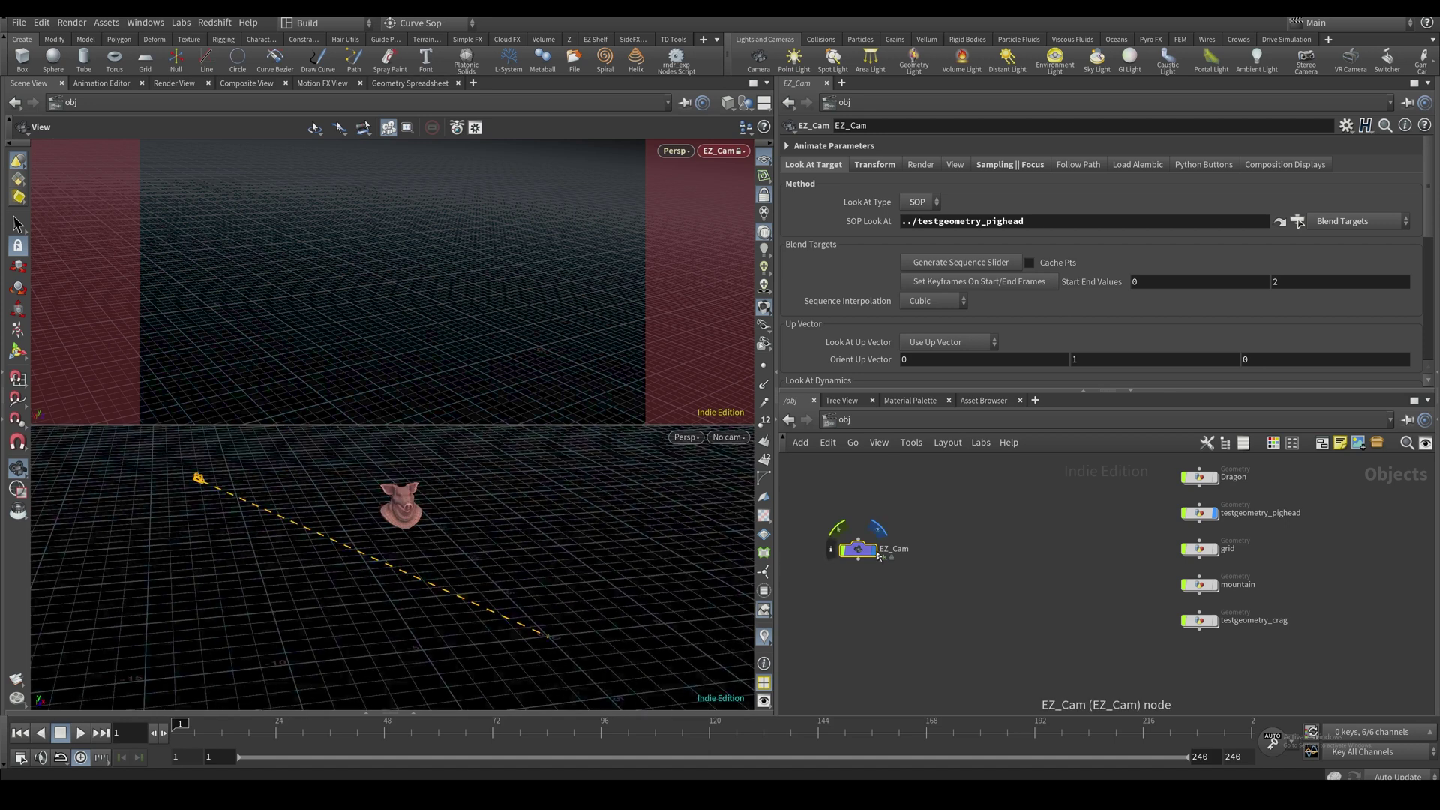
middle_click_drag(889, 582, 914, 574)
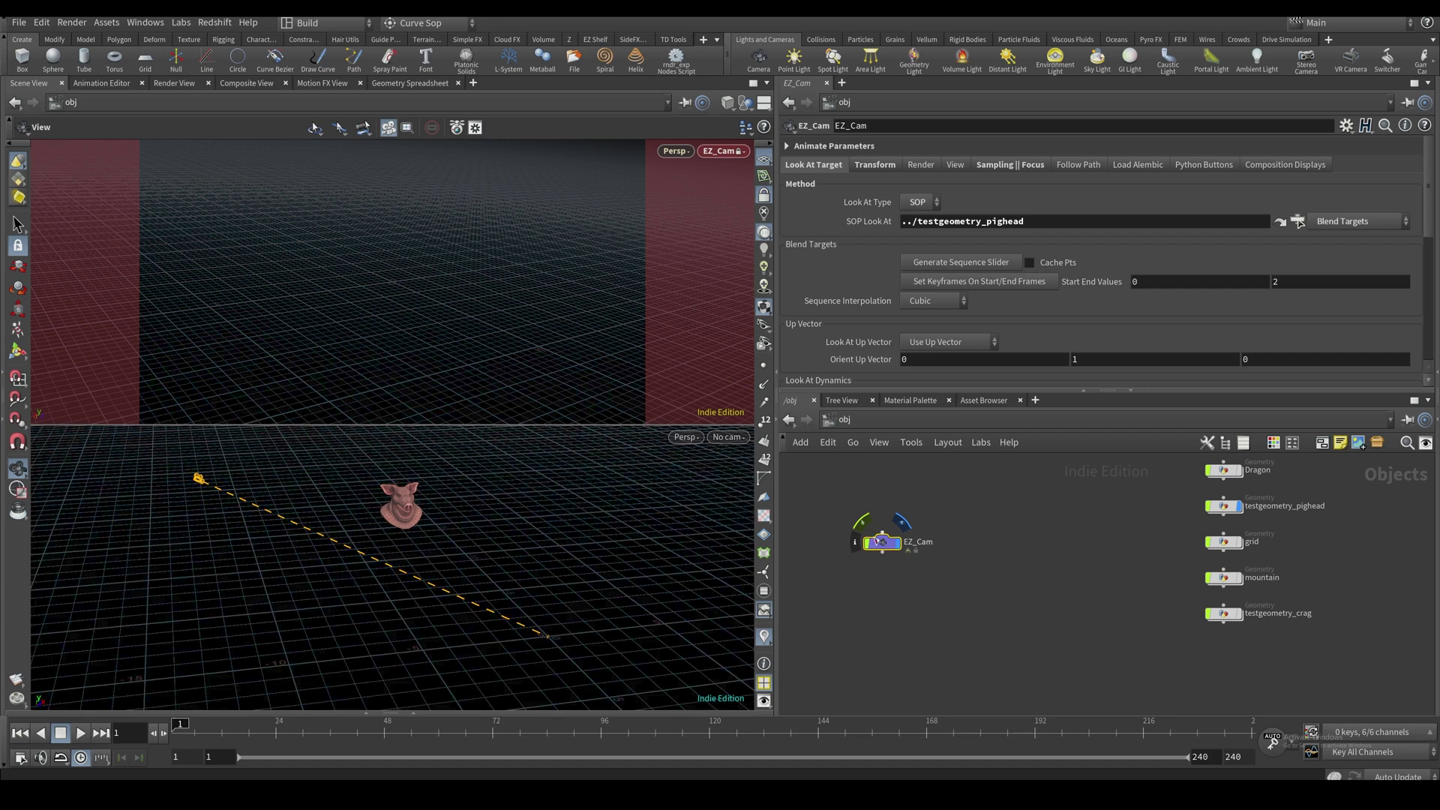
double_click(887, 545)
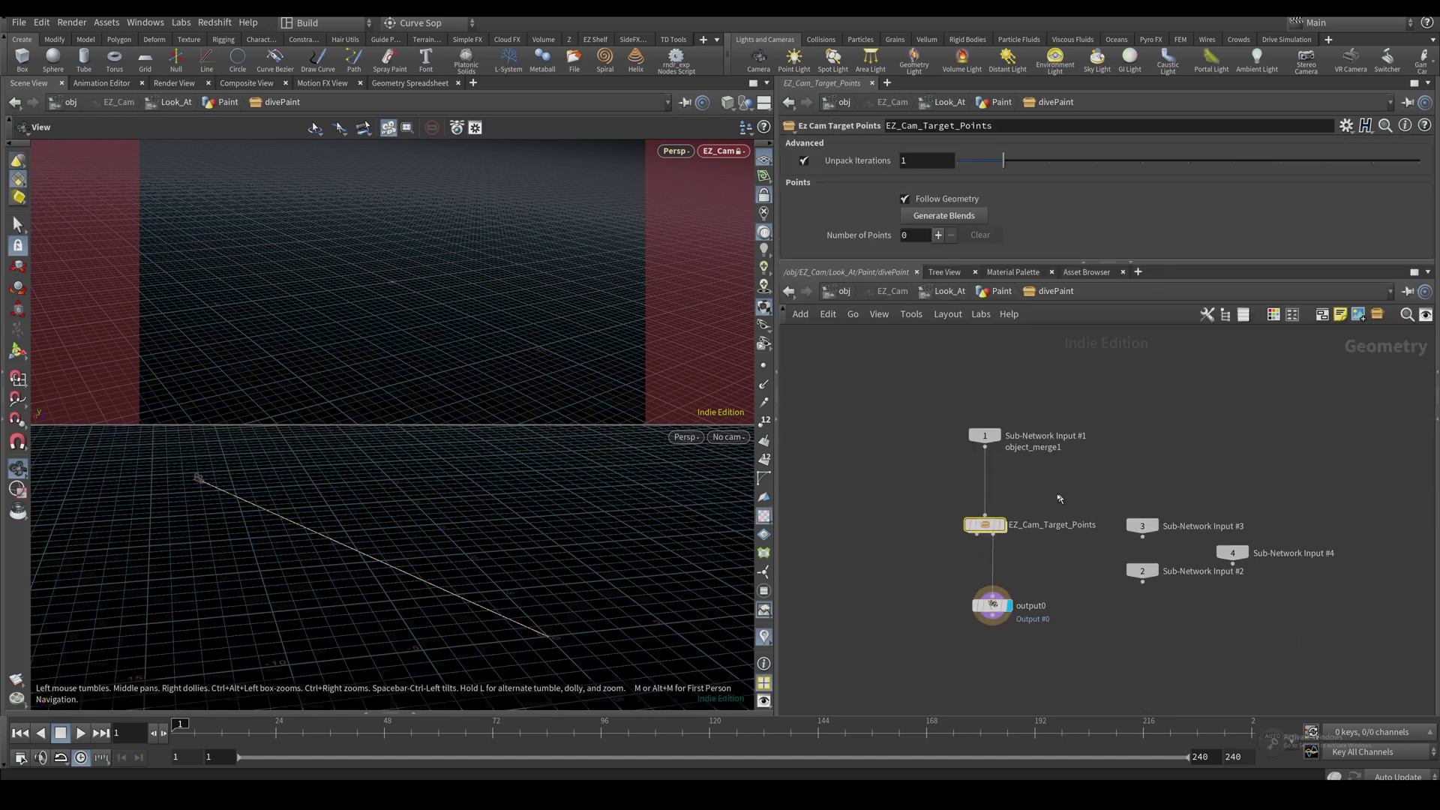
left_click_drag(1114, 509, 940, 554)
mouse_move(592, 513)
left_mouse_down()
mouse_move(534, 521)
mouse_move(499, 546)
left_mouse_up()
key("Return")
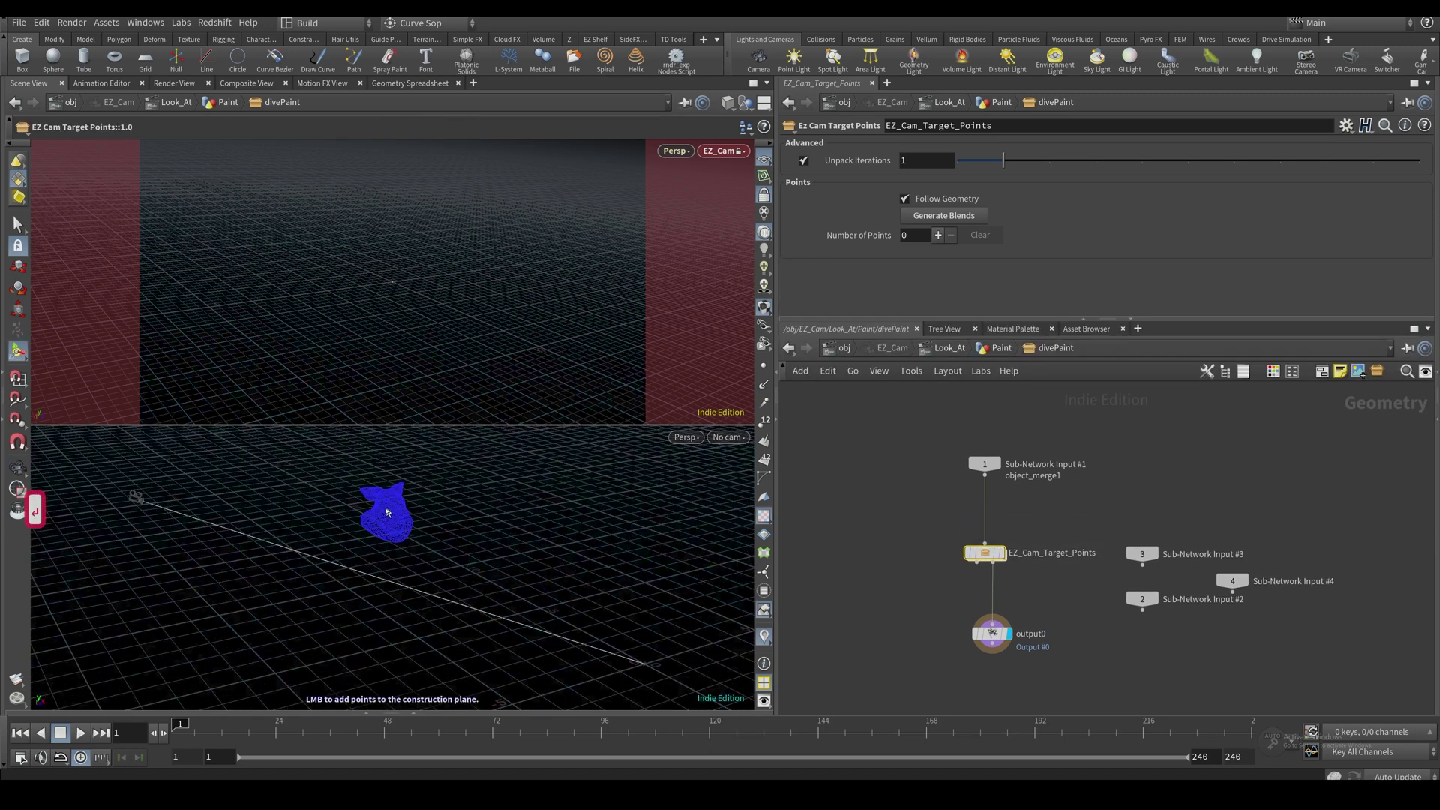
left_click_drag(390, 507, 440, 502, "alt")
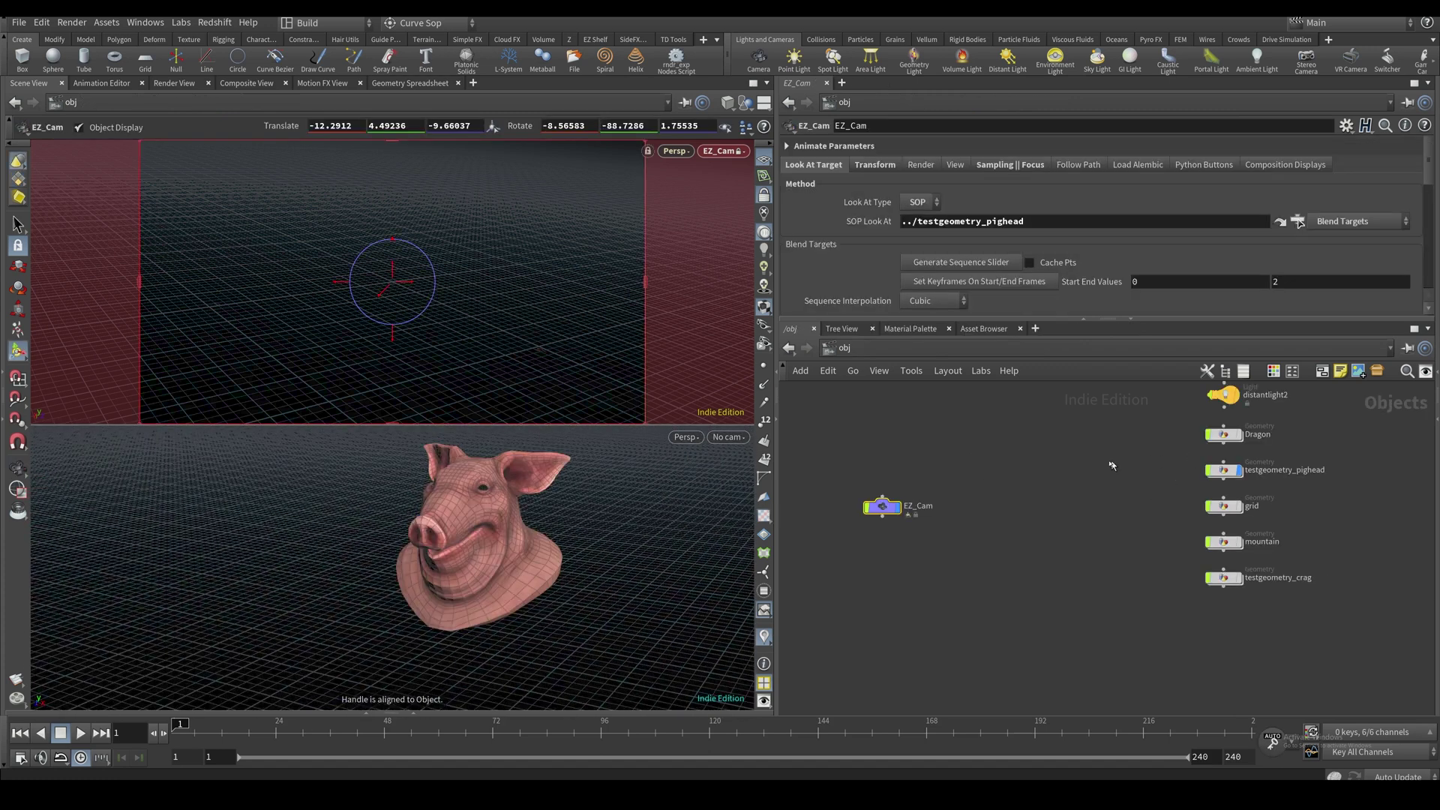
Hide testgeometry_pighead, display grid, and assign grid as EZ_Cam's SOP Look At target
left_click(1237, 469)
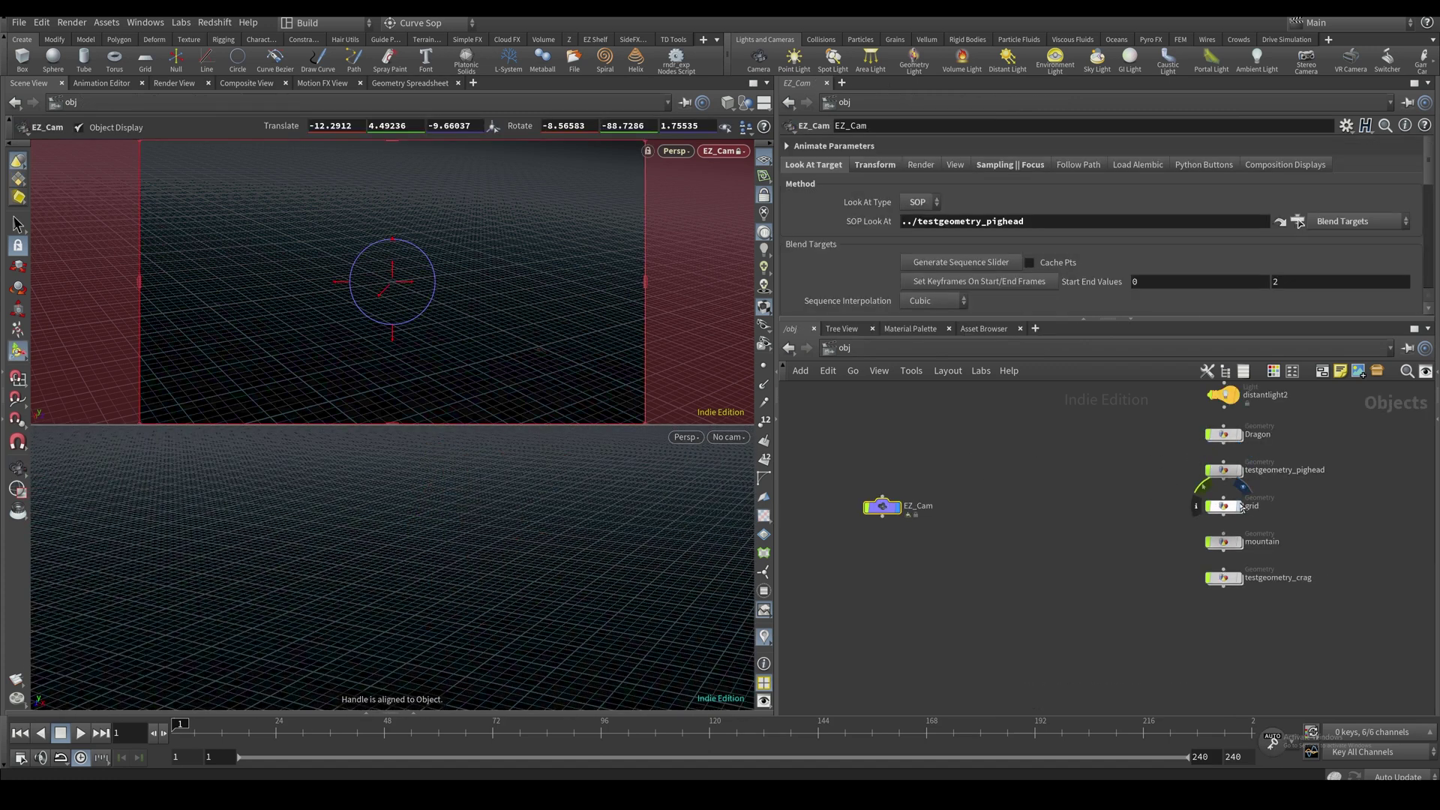
left_click(1238, 505)
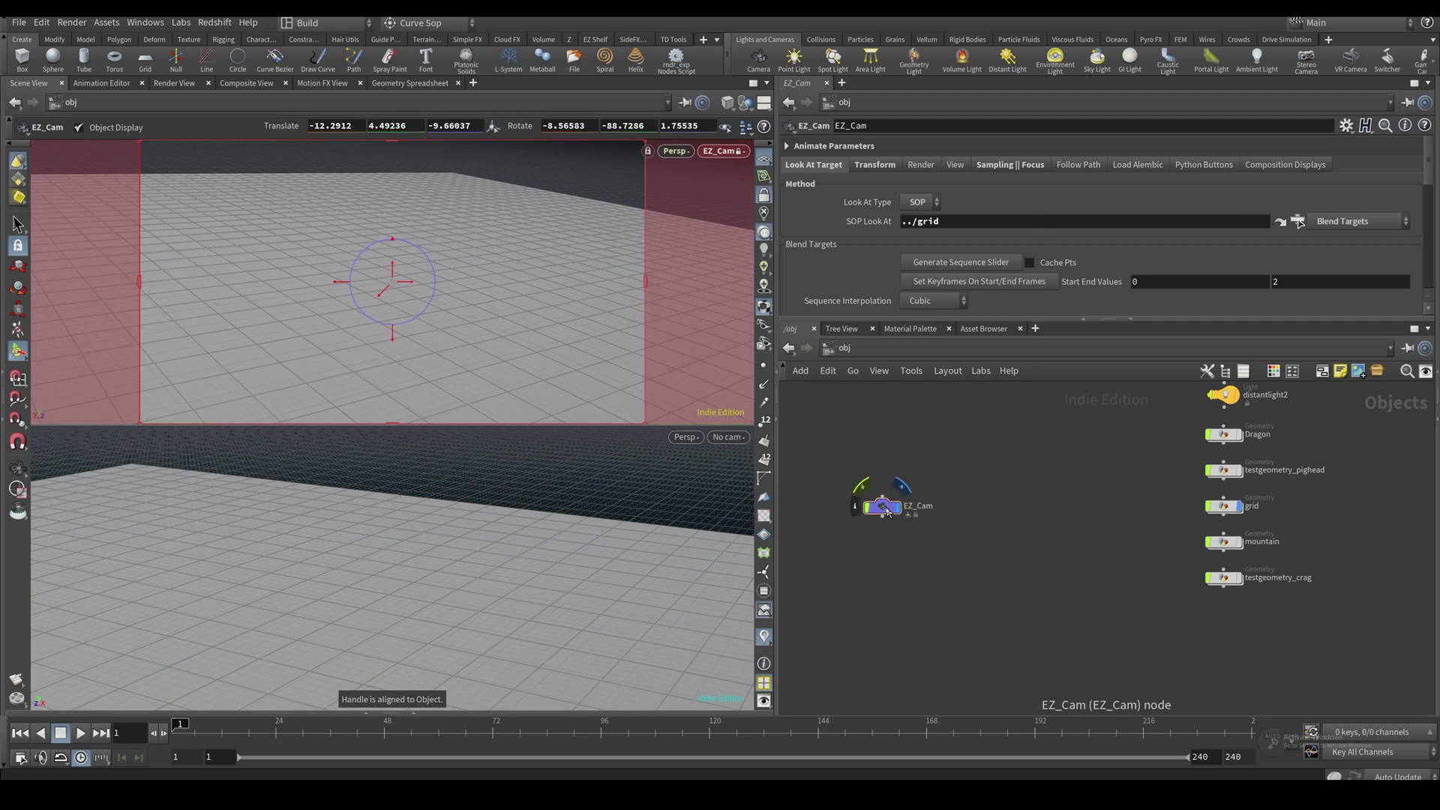
Inside EZ_Cam, place a target point on each of the grid's four corners with the viewport's reference plane hidden, and return to the object level
double_click(883, 507)
right_click_drag(450, 510, 210, 526, "alt")
left_click_drag(210, 527, 59, 548)
key("Return")
left_click(59, 550)
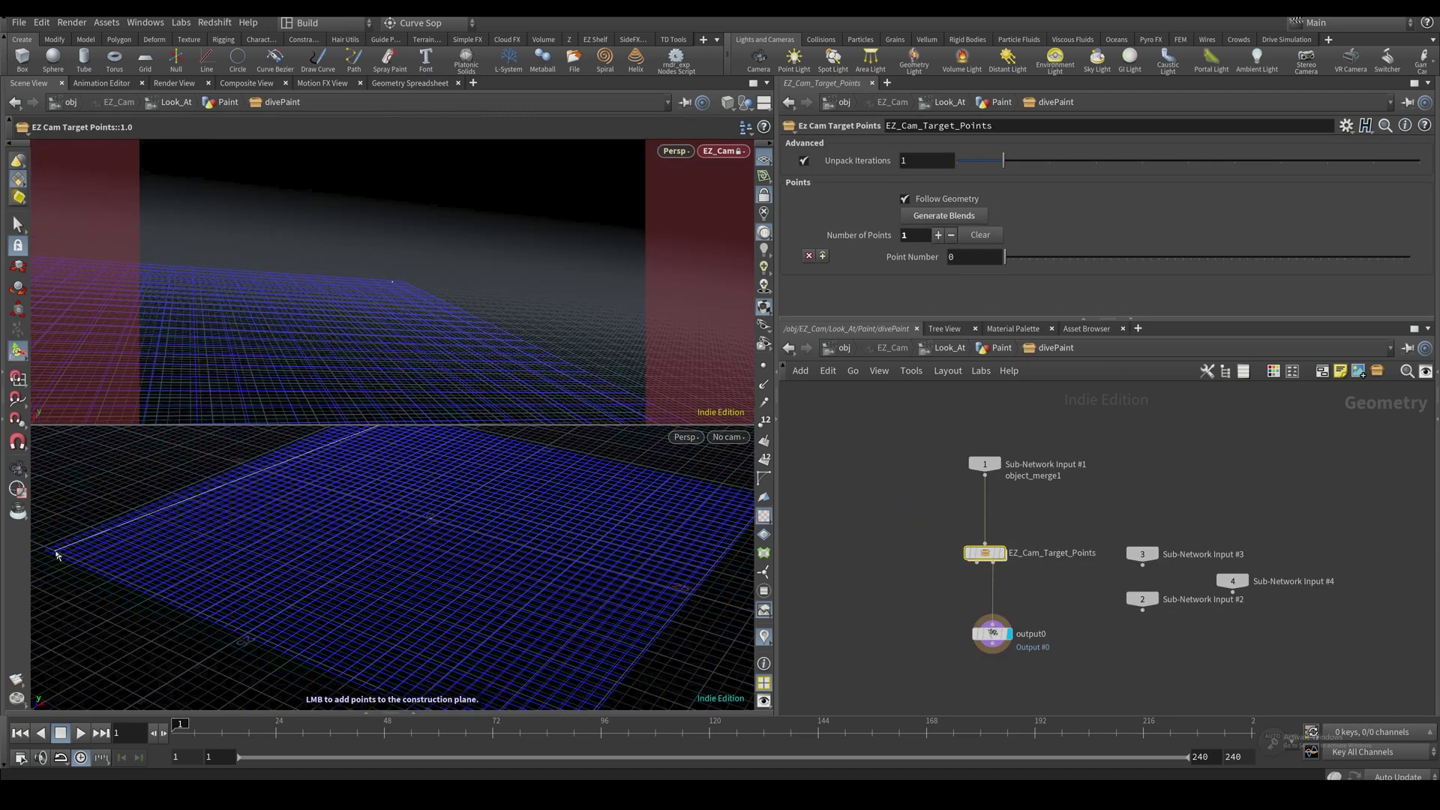
left_click(763, 158)
middle_click_drag(407, 530, 417, 582, "alt")
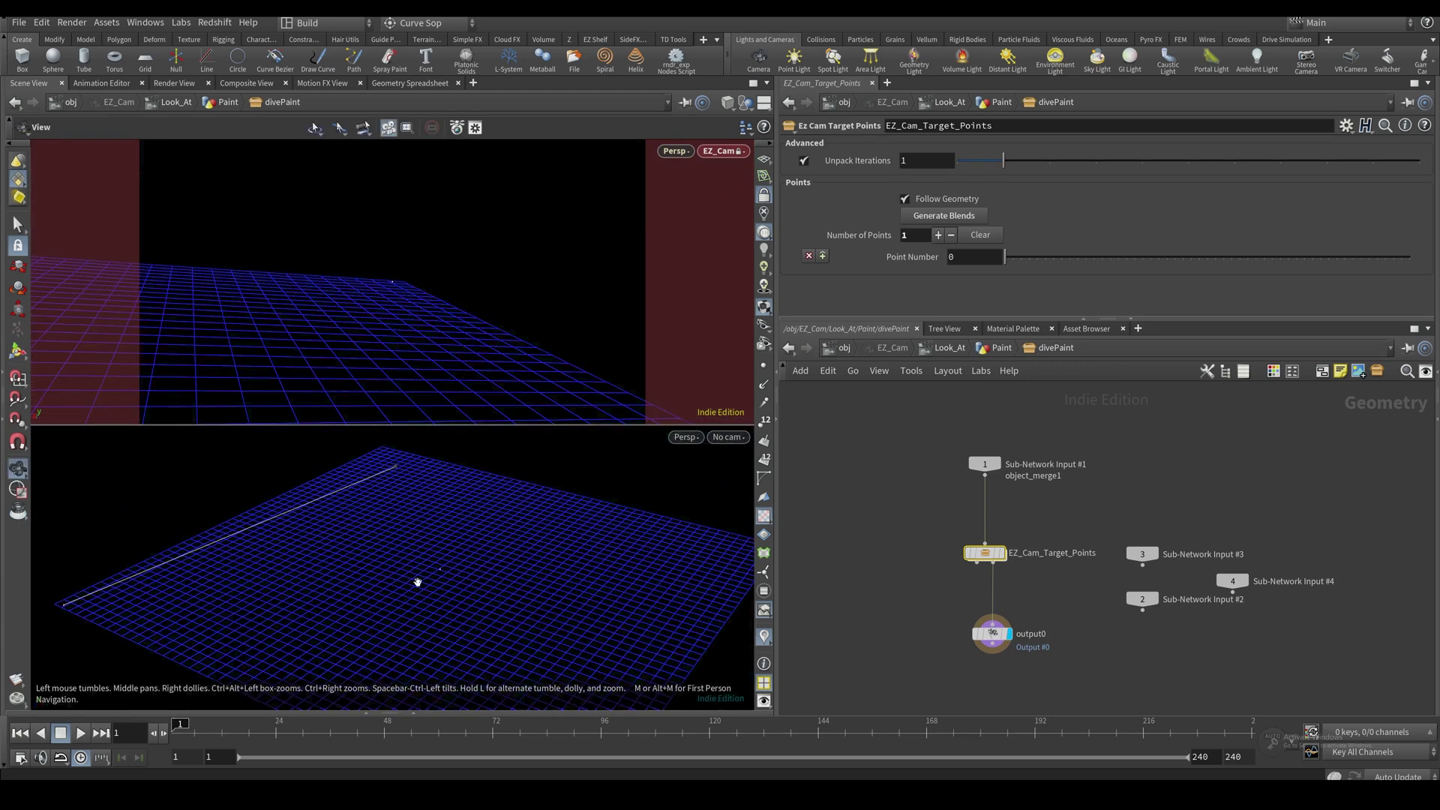
left_click(385, 454)
left_click_drag(558, 504, 679, 537)
left_click(684, 528)
left_click(508, 696)
left_click(837, 348)
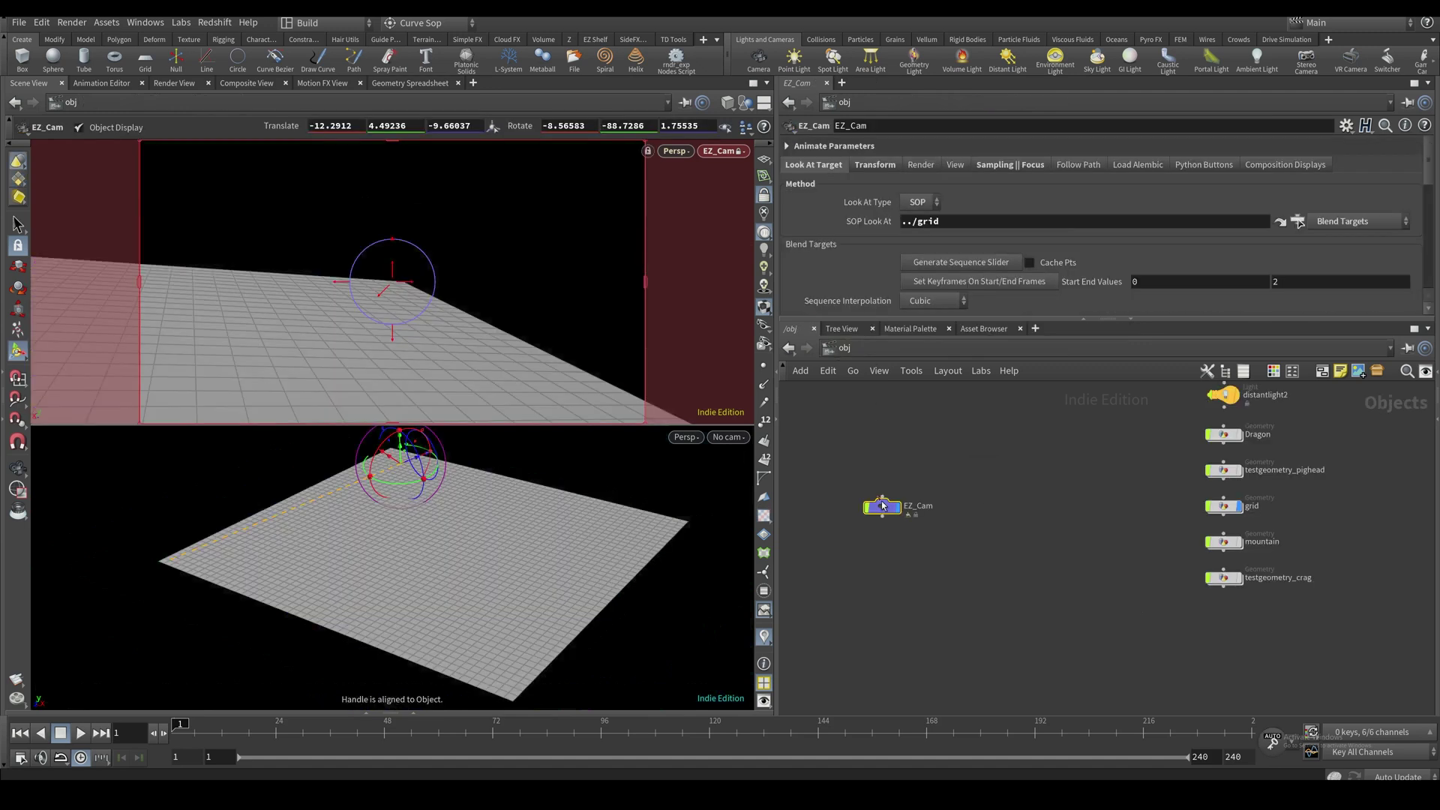
Generate EZ_Cam's sequence slider for the blend targets, and set Sequence Interpolation to Linear
scroll(875, 270, "down", 1)
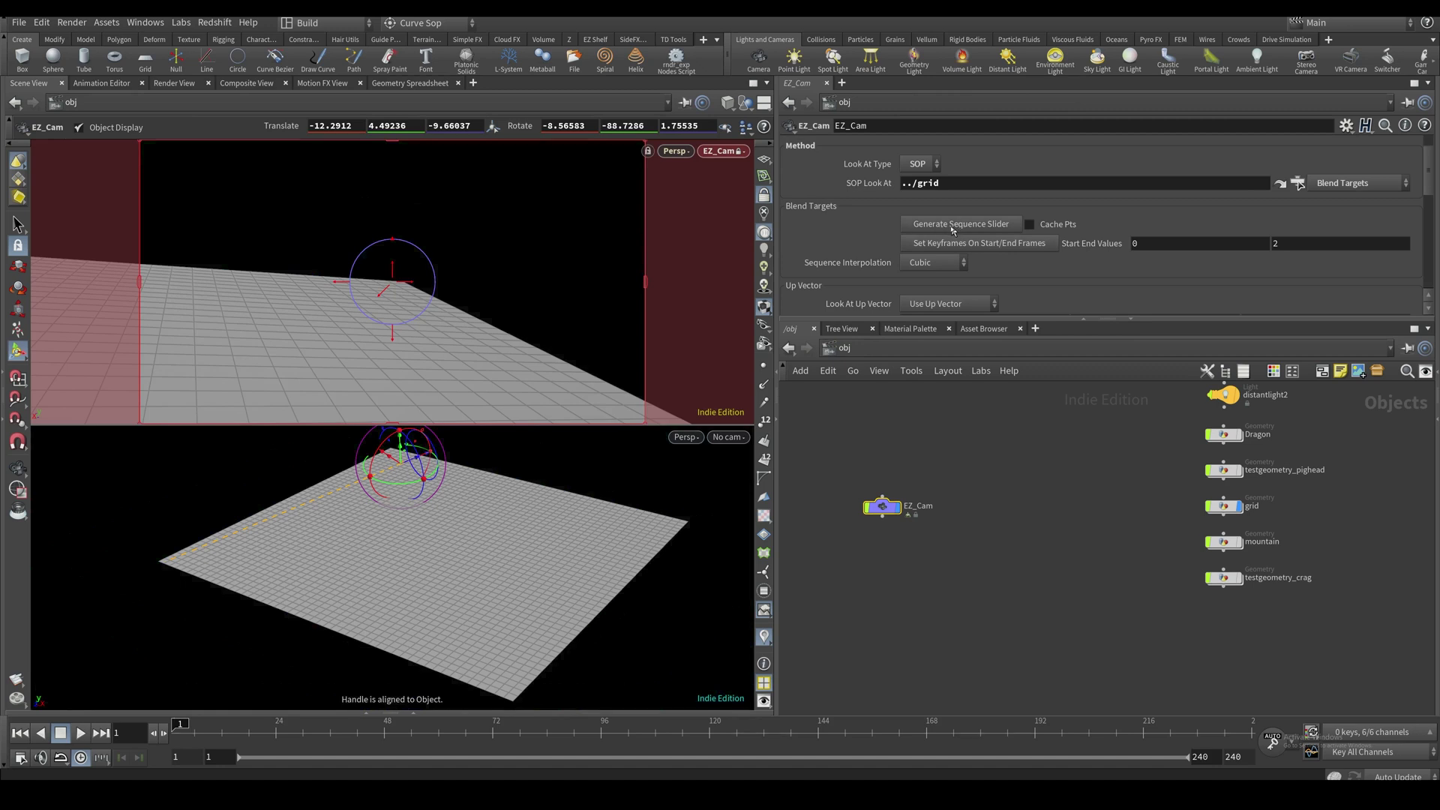
left_click_drag(916, 321, 915, 492)
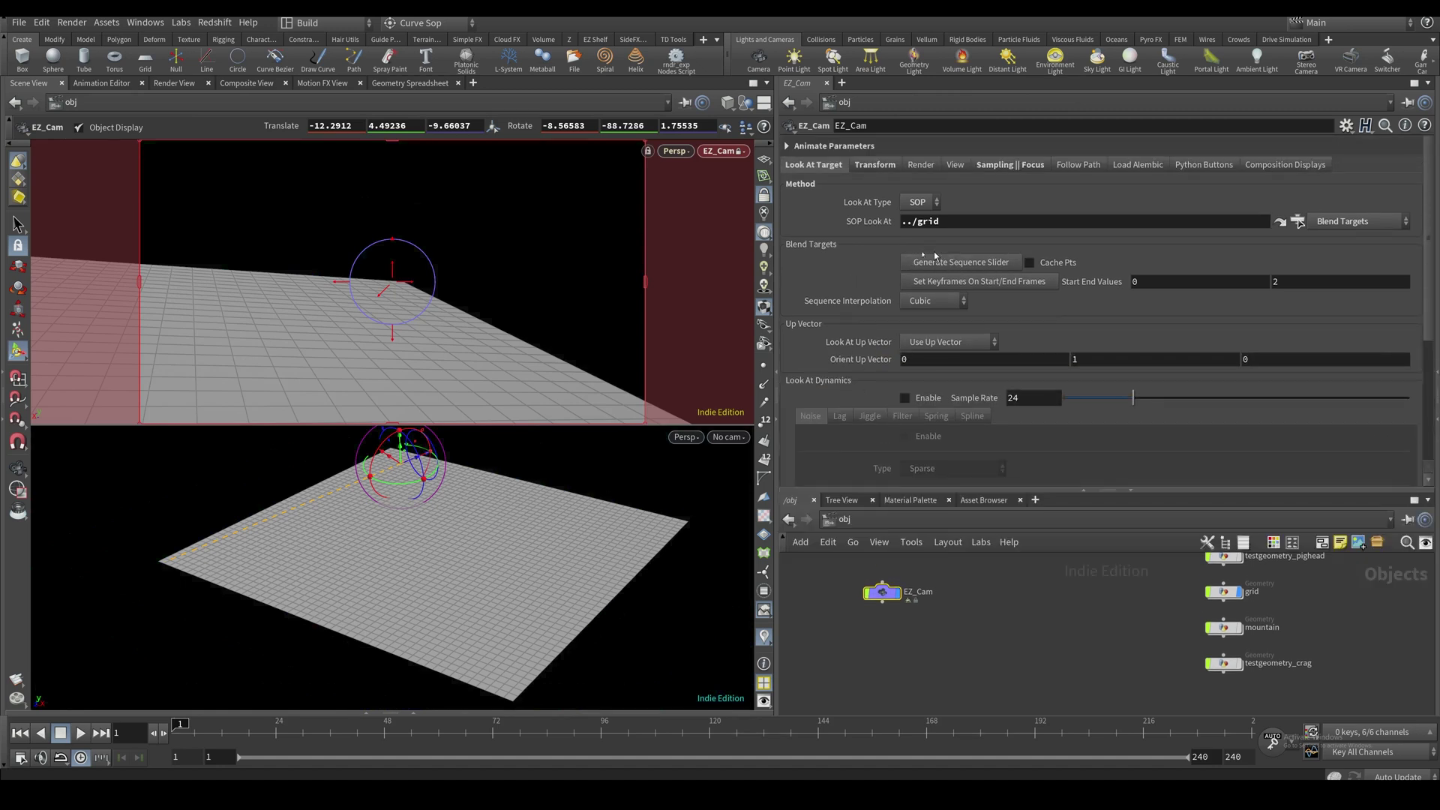
left_click(960, 262)
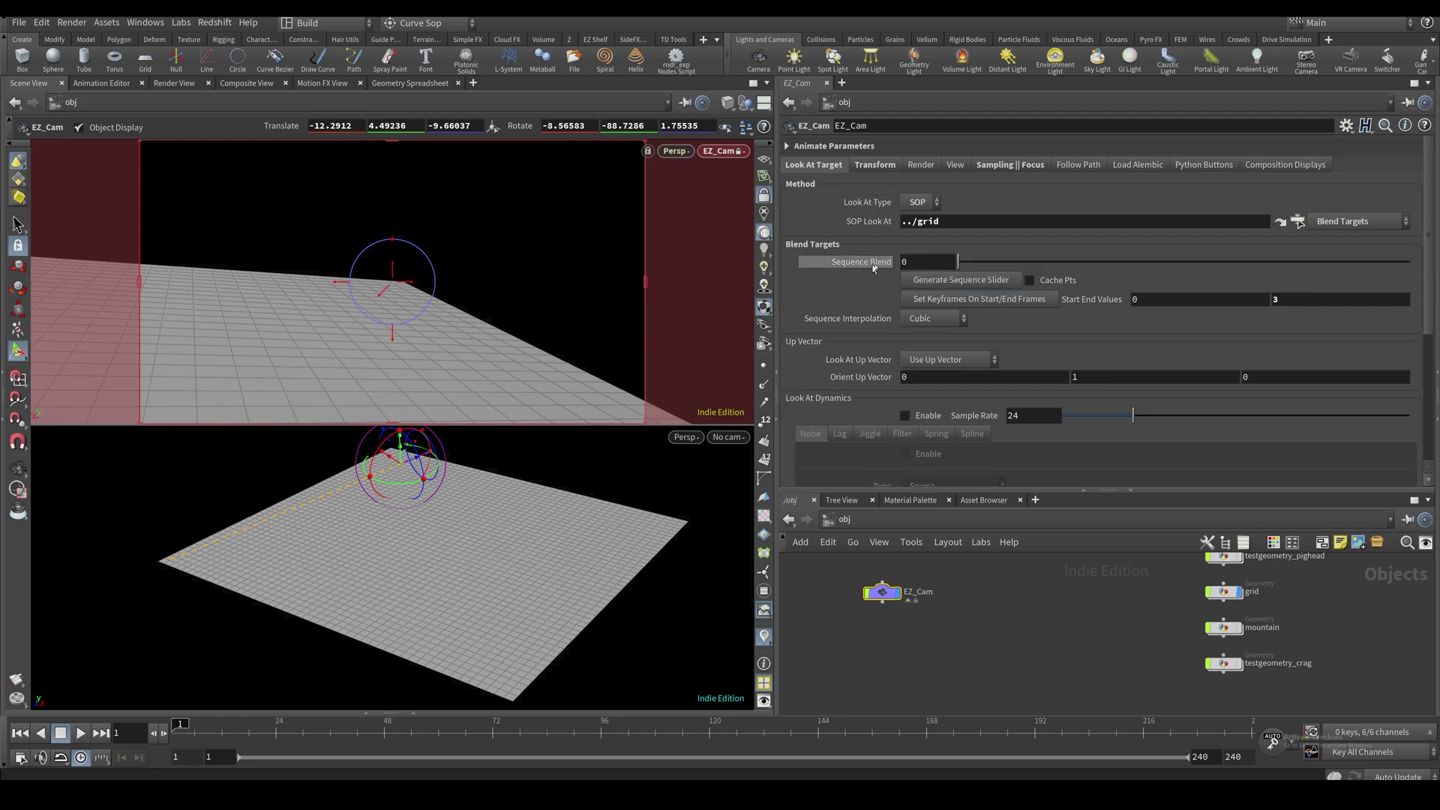
mouse_move(961, 263)
left_mouse_down()
mouse_move(1235, 260)
mouse_move(953, 261)
left_mouse_up()
left_click(933, 318)
left_click(931, 345)
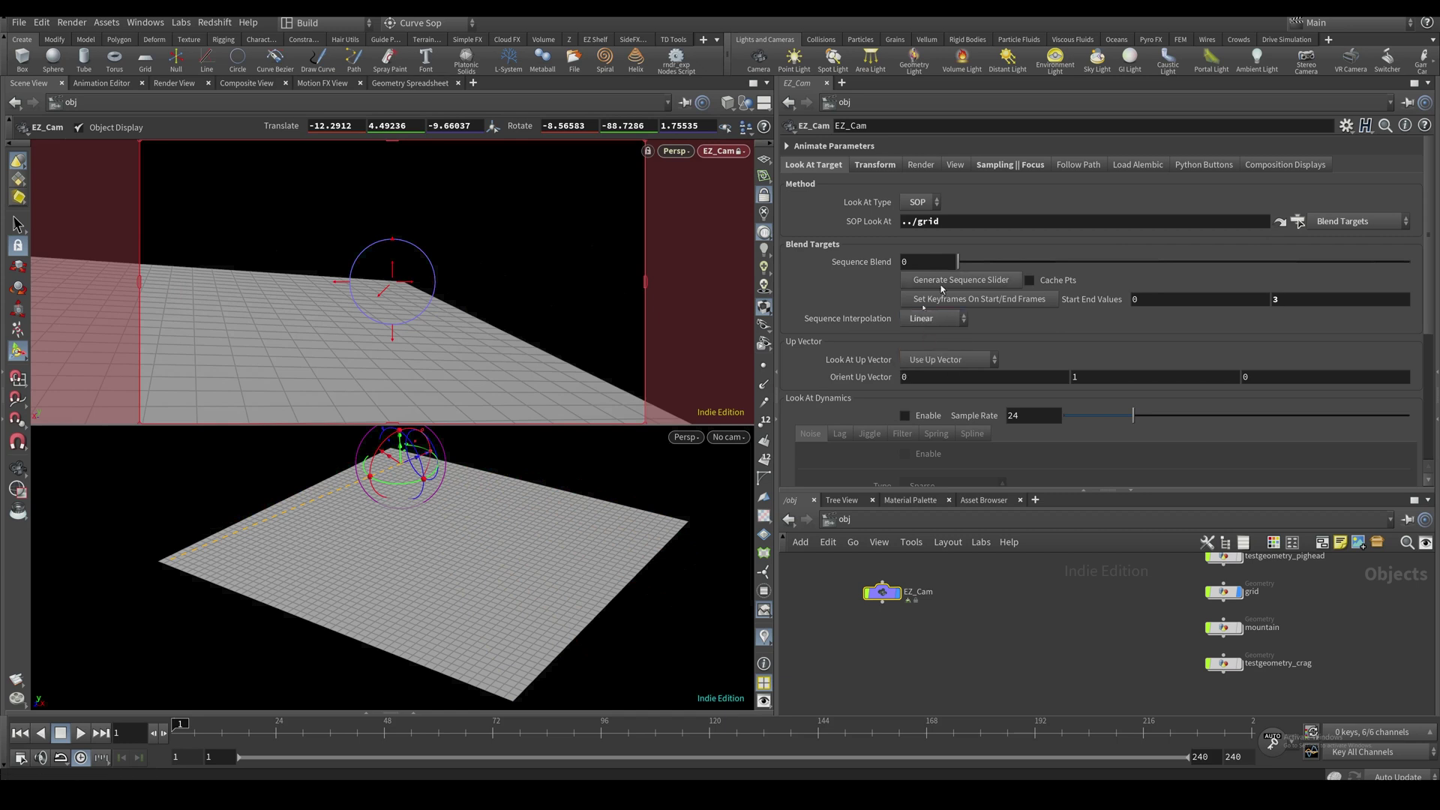
Preview the camera's aim by moving Sequence Blend to about 1.04, and return it to 0
left_click_drag(959, 264, 1115, 252)
middle_click_drag(350, 519, 359, 527, "alt")
mouse_move(359, 527)
left_mouse_down()
mouse_move(420, 510)
mouse_move(331, 520)
mouse_move(416, 476)
mouse_move(379, 508)
left_mouse_up()
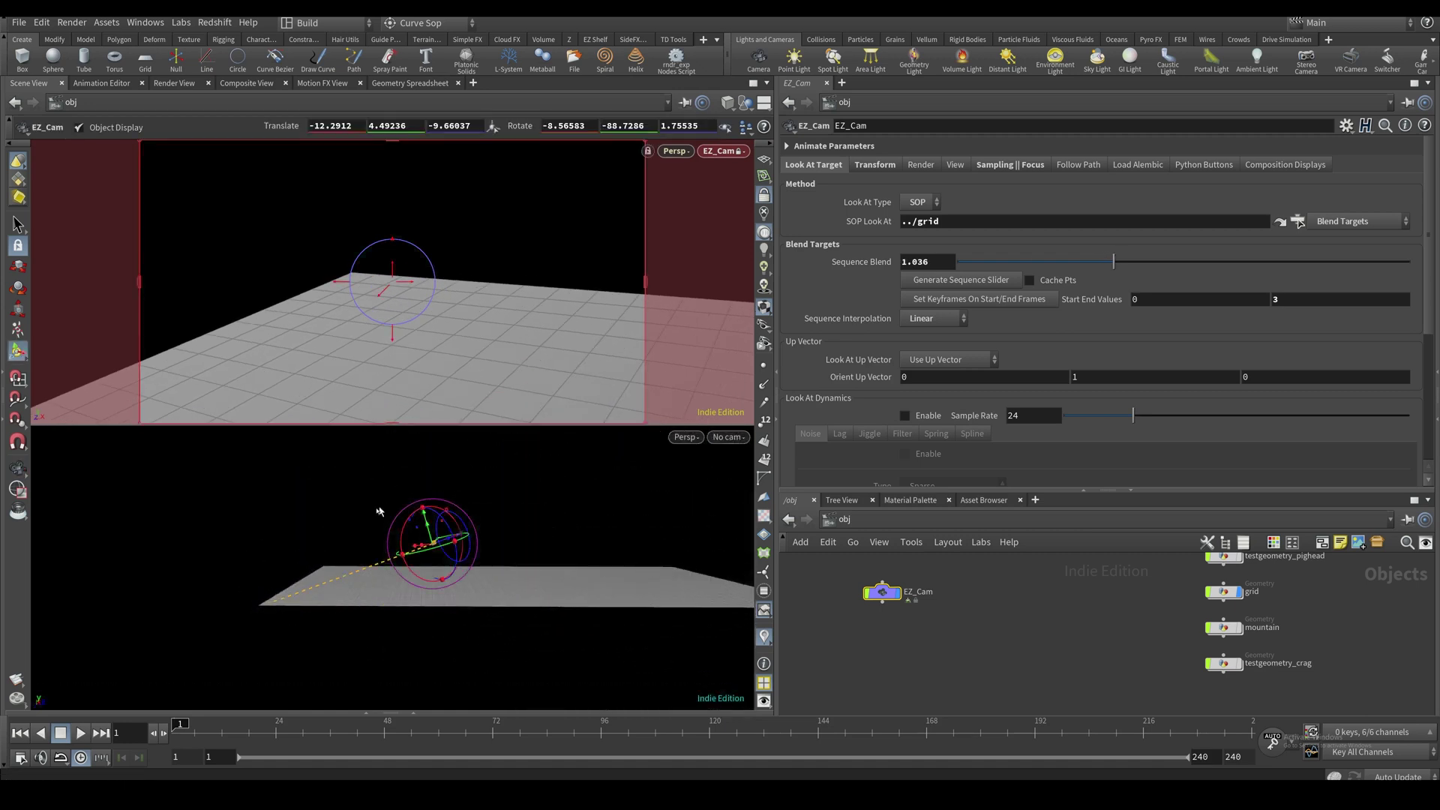
left_click_drag(1113, 262, 894, 255)
Inside EZ_Cam, add 18 more target points in a loop across the grid's surface, and return to EZ_Cam's parameters
double_click(883, 592)
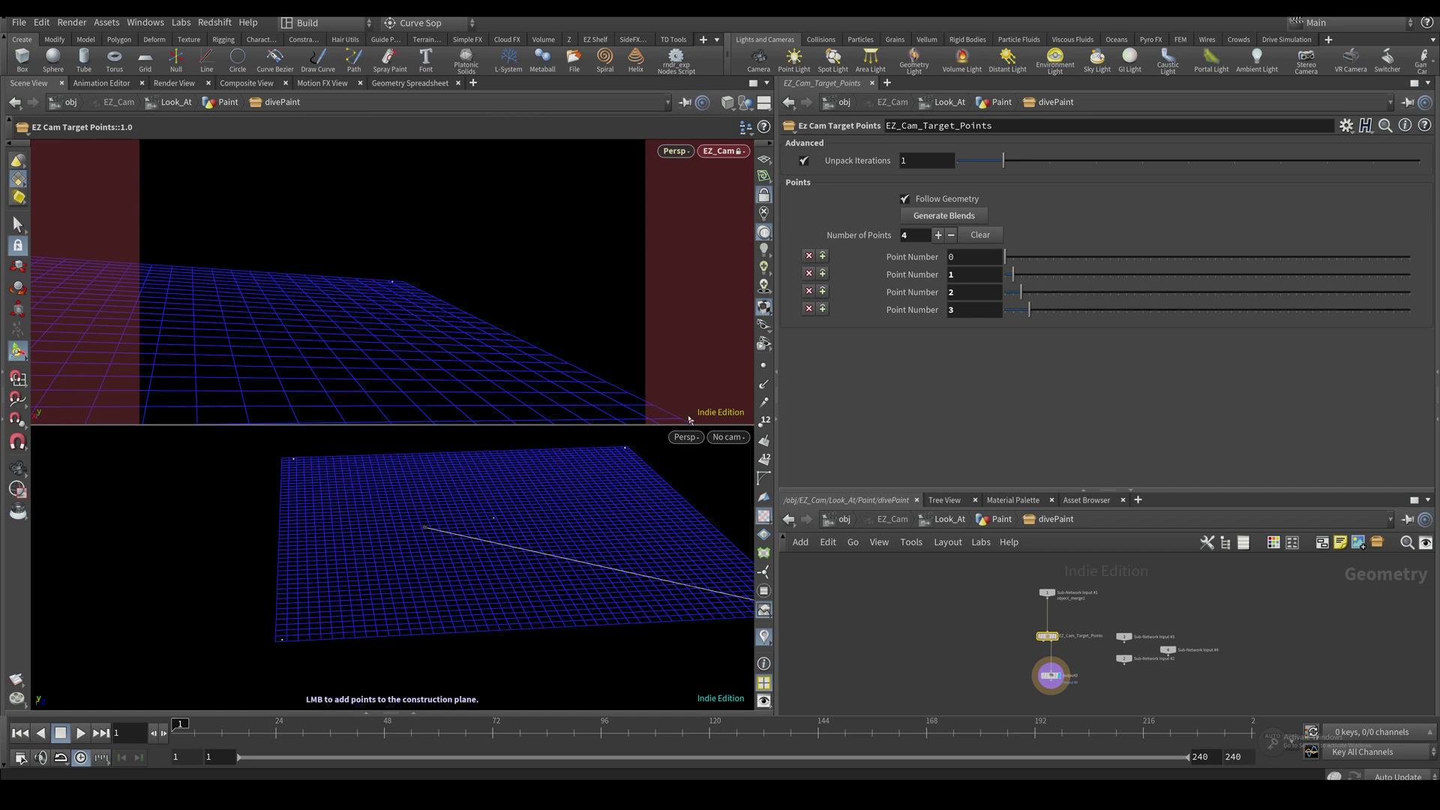
left_click_drag(545, 514, 358, 513, "alt")
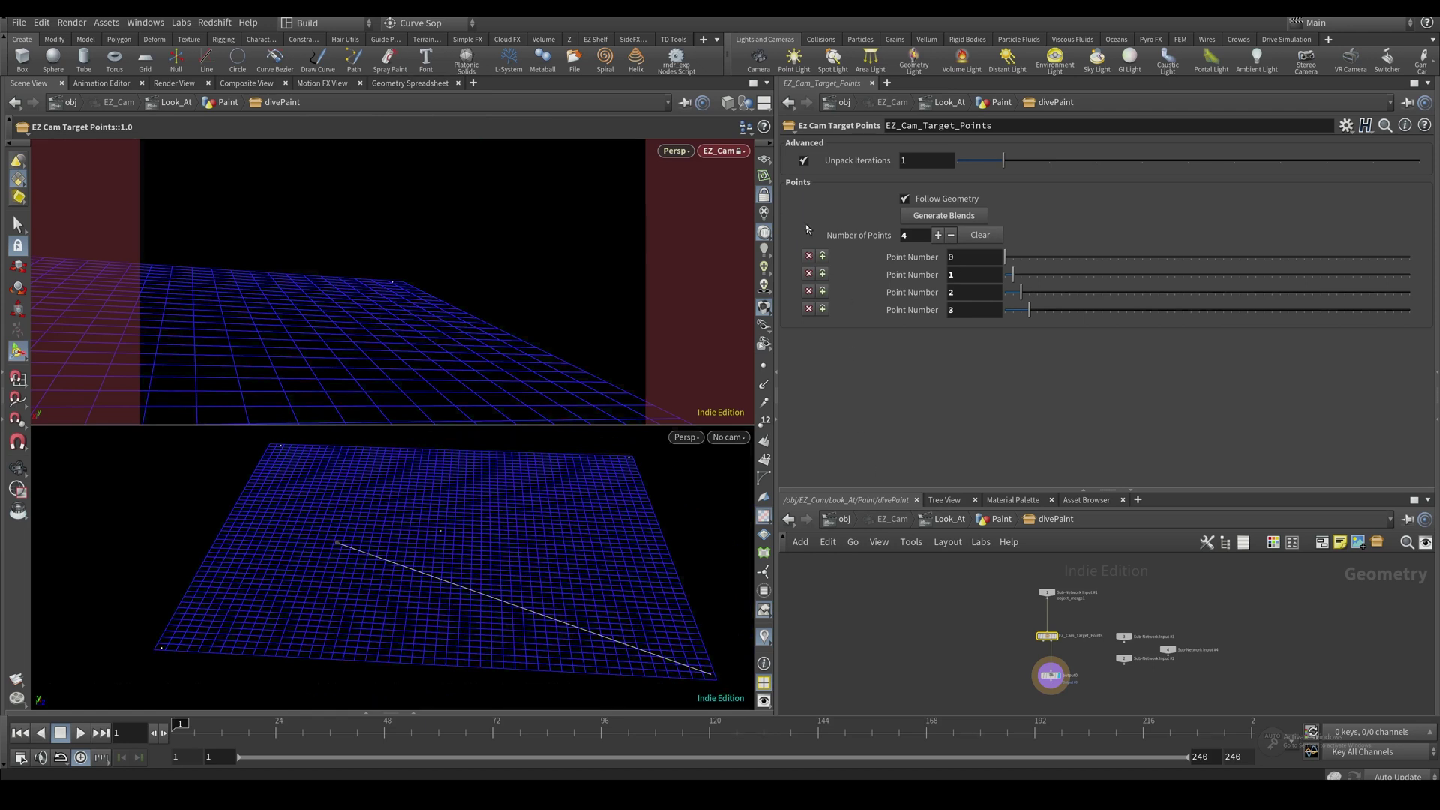
left_click(288, 576)
left_click(298, 529)
left_click(314, 500)
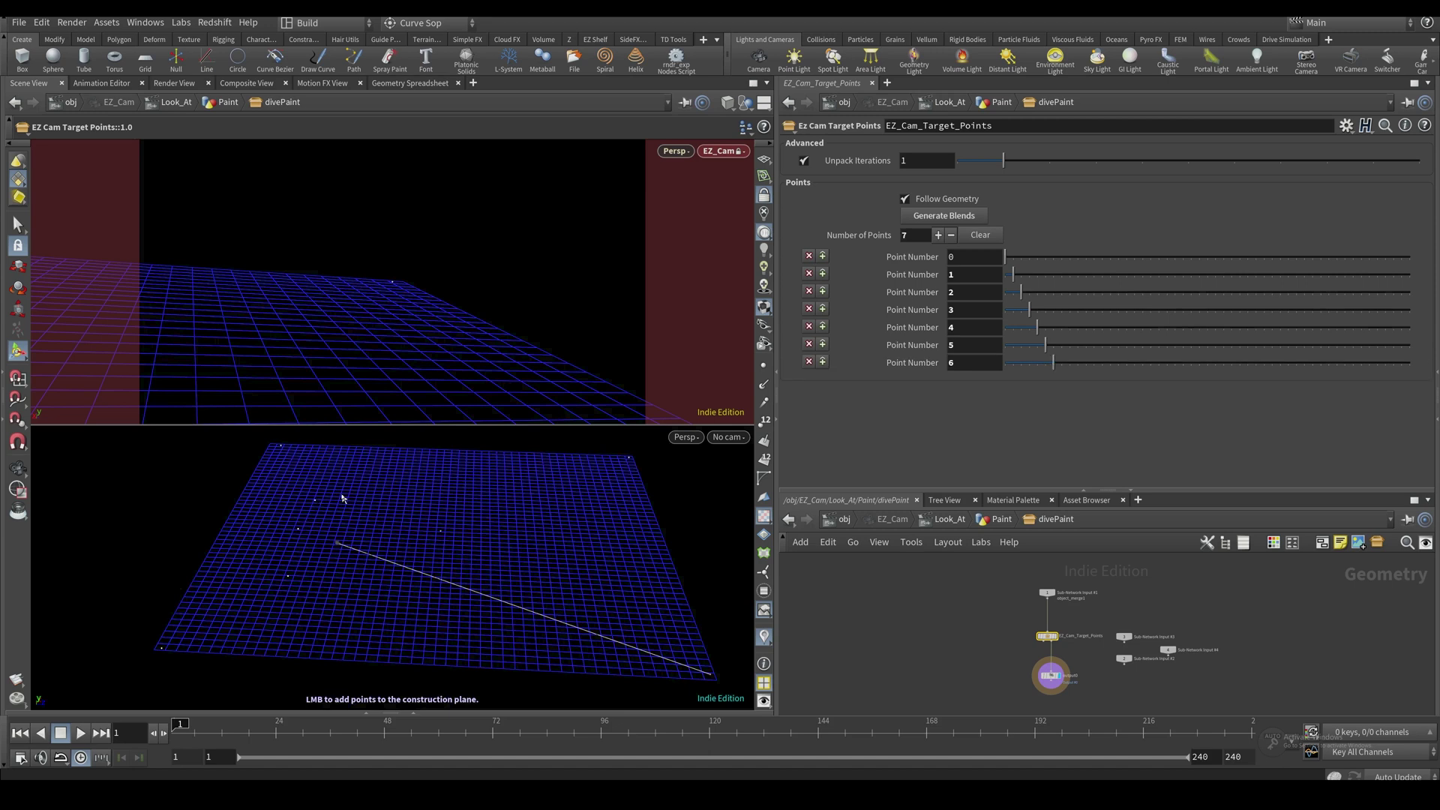
left_click(341, 492)
left_click(374, 488)
left_click(421, 486)
left_click(432, 485)
left_click(469, 481)
left_click(513, 501)
left_click(538, 522)
left_click(575, 548)
left_click(575, 575)
left_click(555, 602)
left_click(464, 626)
left_click(396, 626)
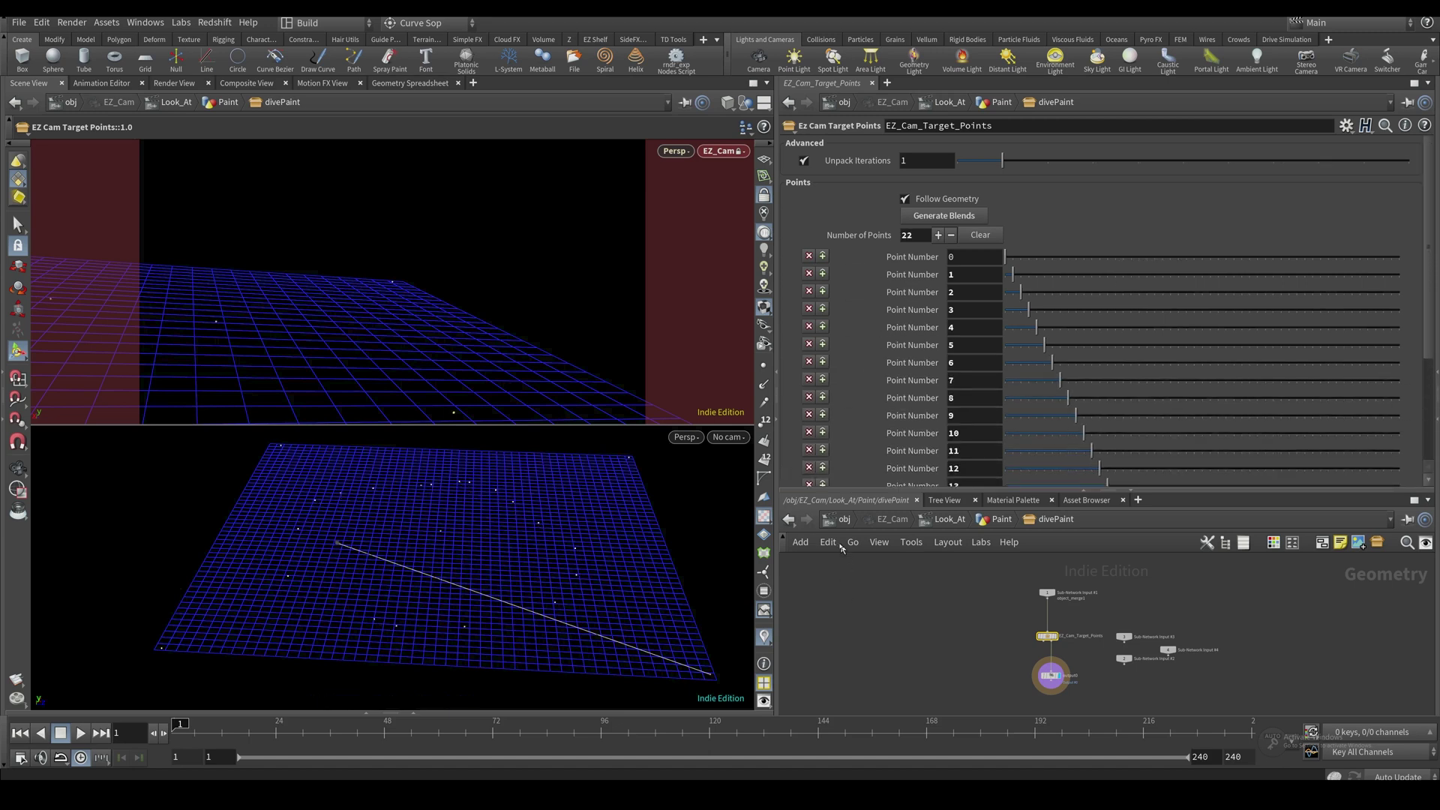
left_click(839, 524)
Regenerate the sequence slider for the added target points, and move Sequence Blend to about 10.62
left_click_drag(958, 261, 1090, 261)
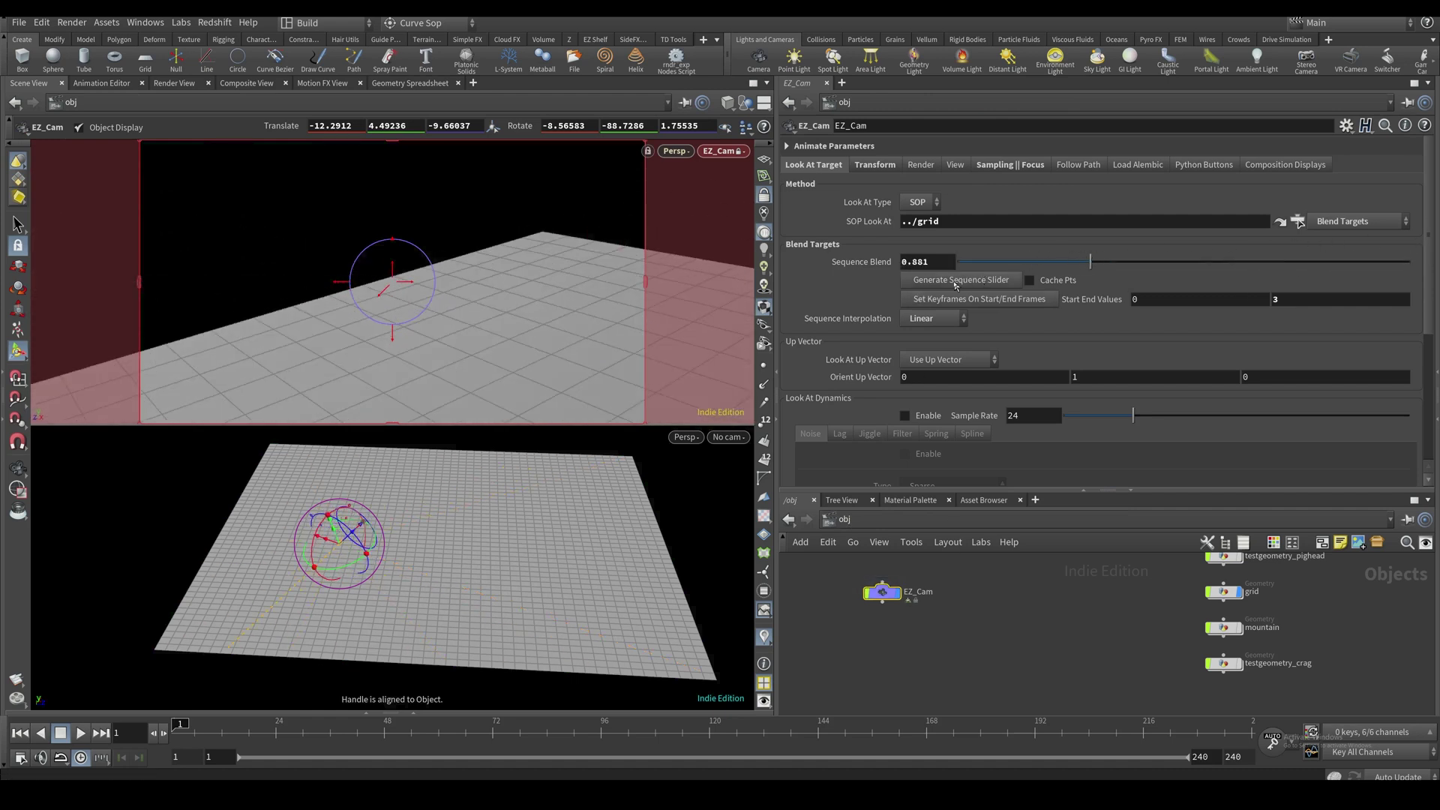
left_click(956, 284)
left_click_drag(975, 260, 1186, 261)
Try keyframing Sequence Blend from 0 to 21 on the start and end frames, previewing it up to frame 68, and undo it
left_click_drag(1283, 299, 1231, 304)
left_click(1199, 304)
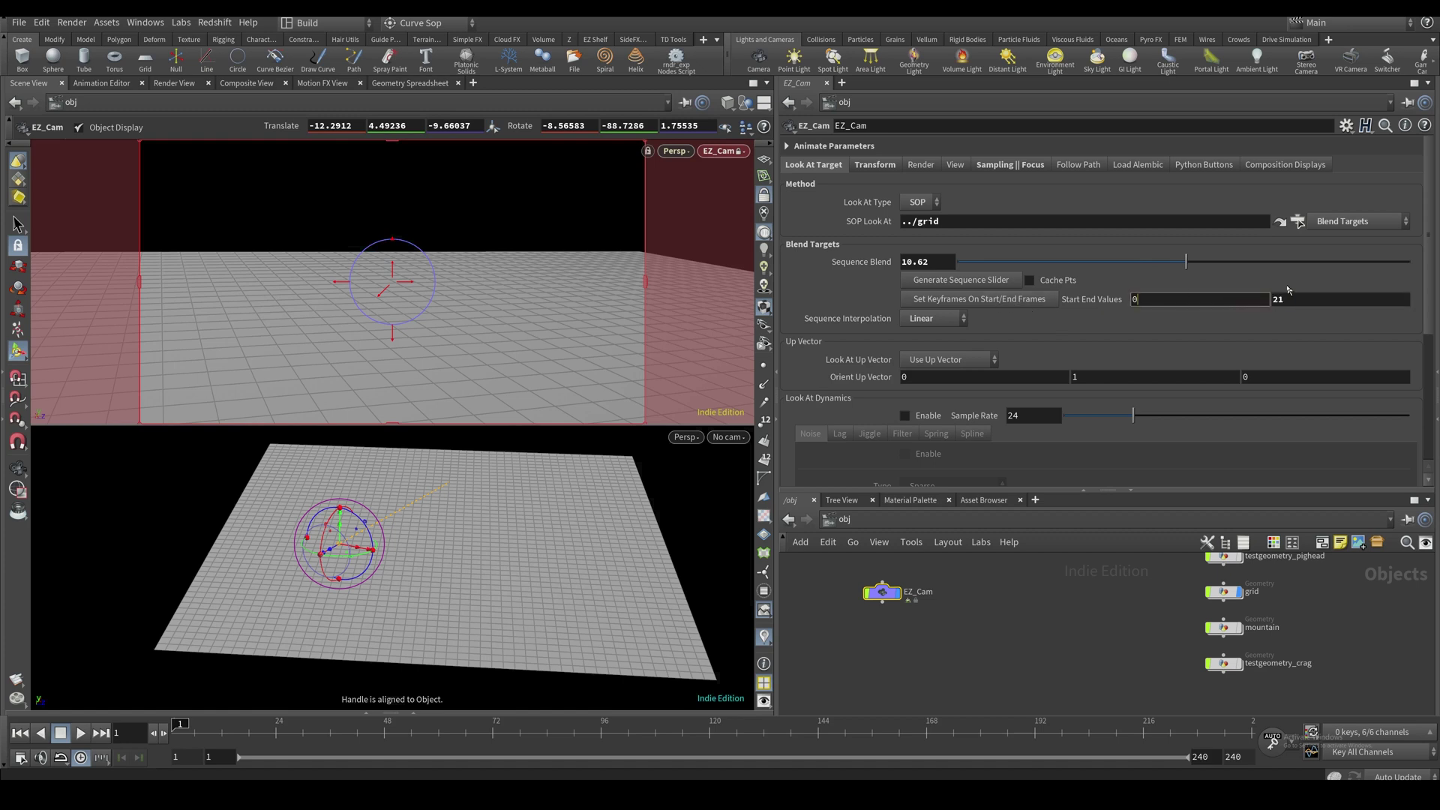
double_click(1277, 300)
left_click(1038, 300)
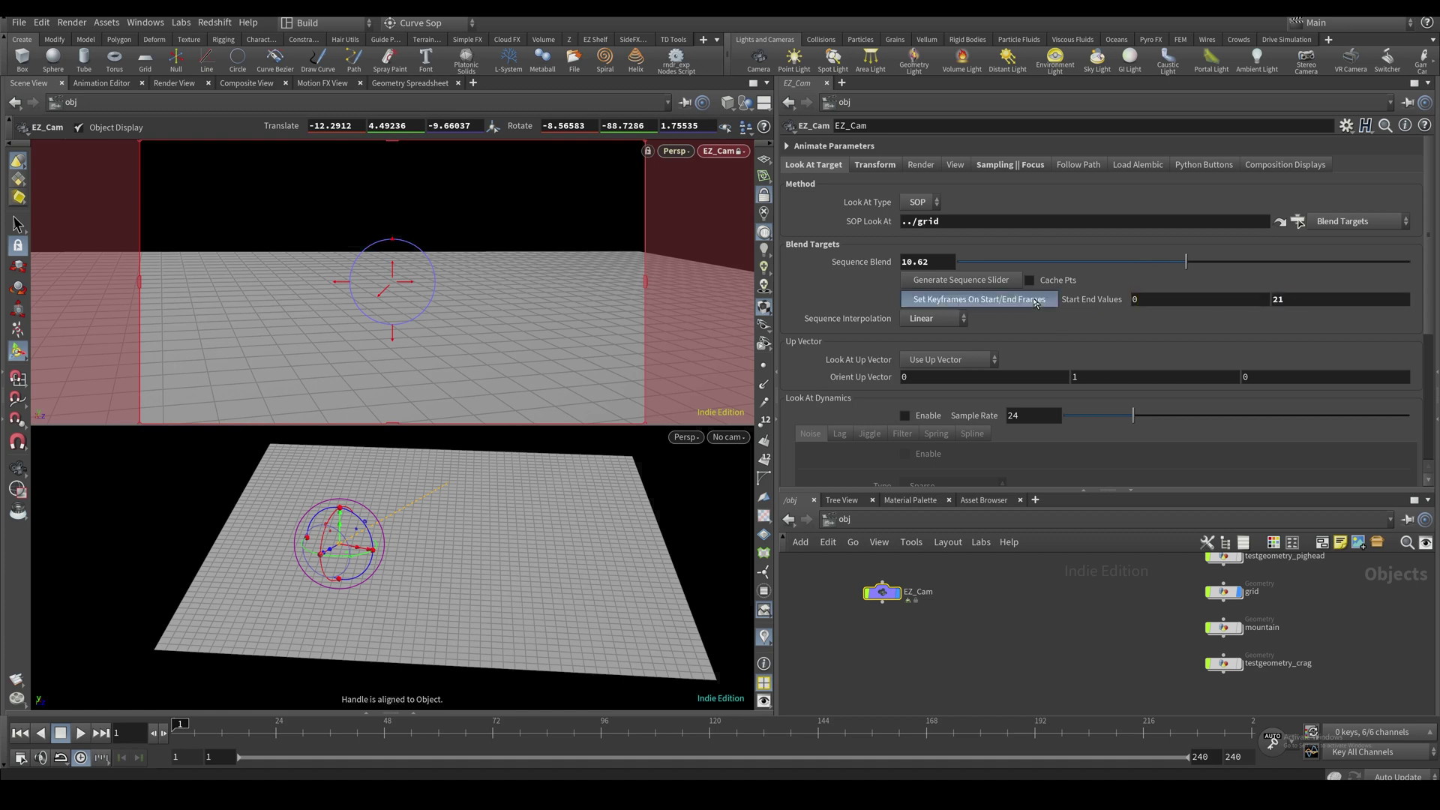
left_click(937, 146)
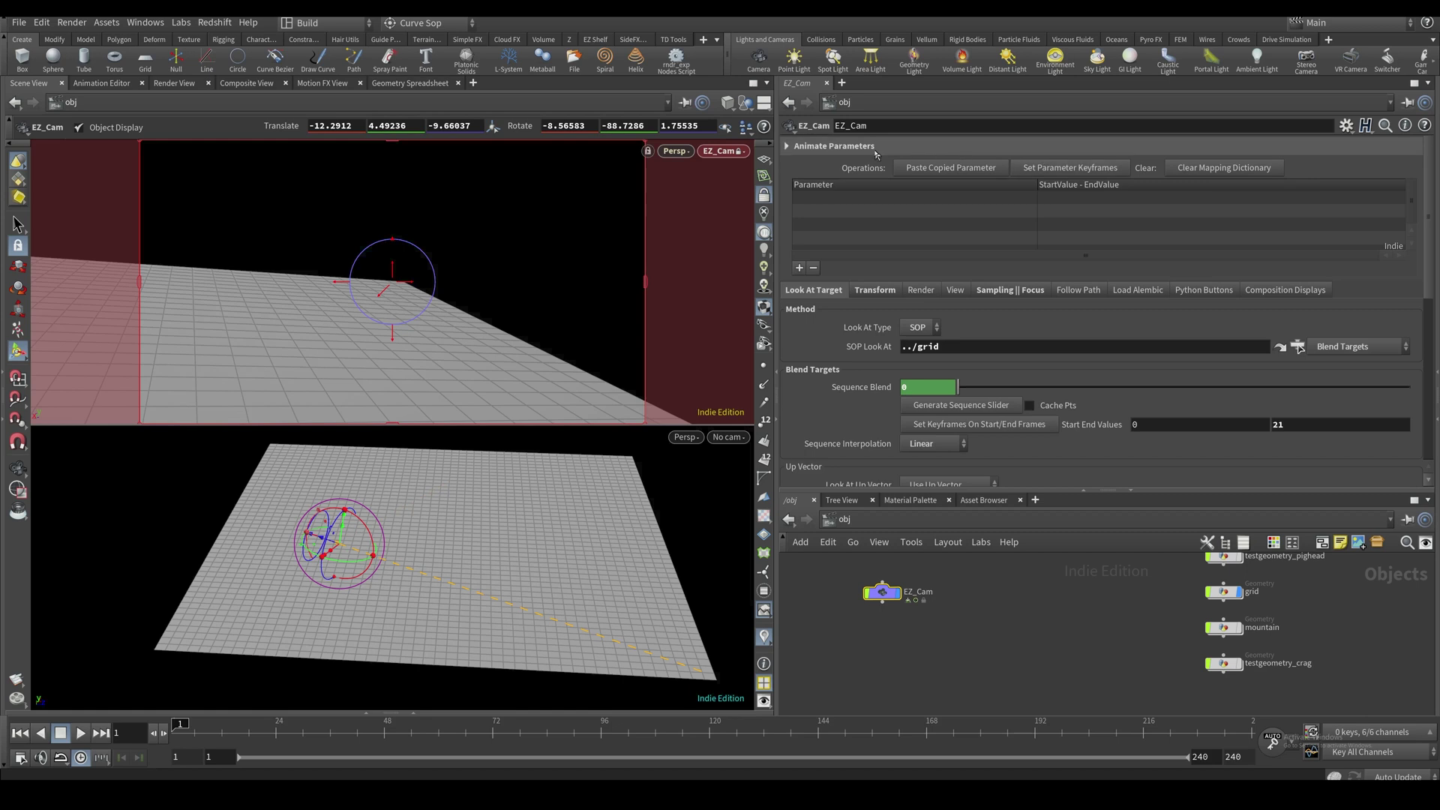
left_click(875, 149)
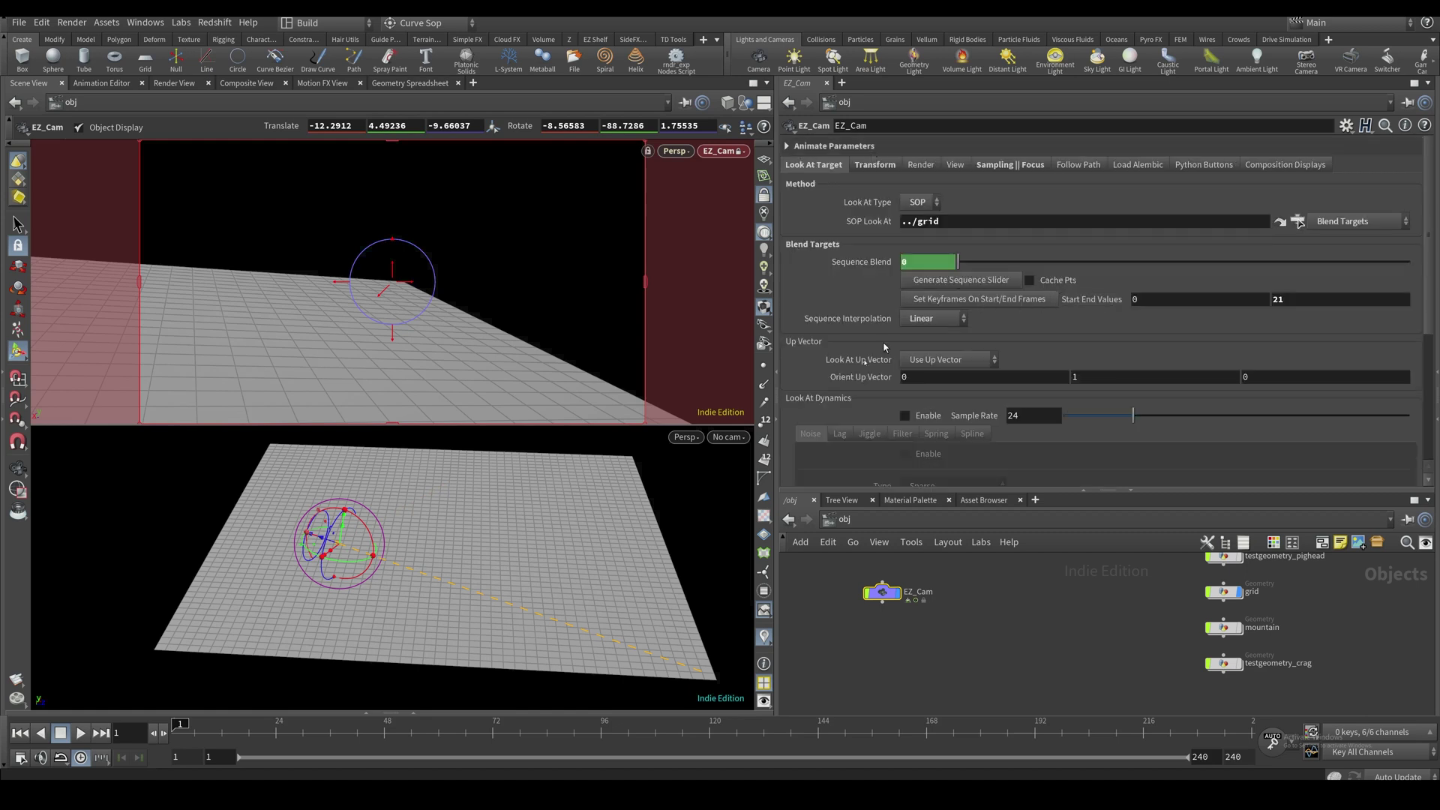
left_click_drag(260, 726, 473, 726)
key("ctrl+z")
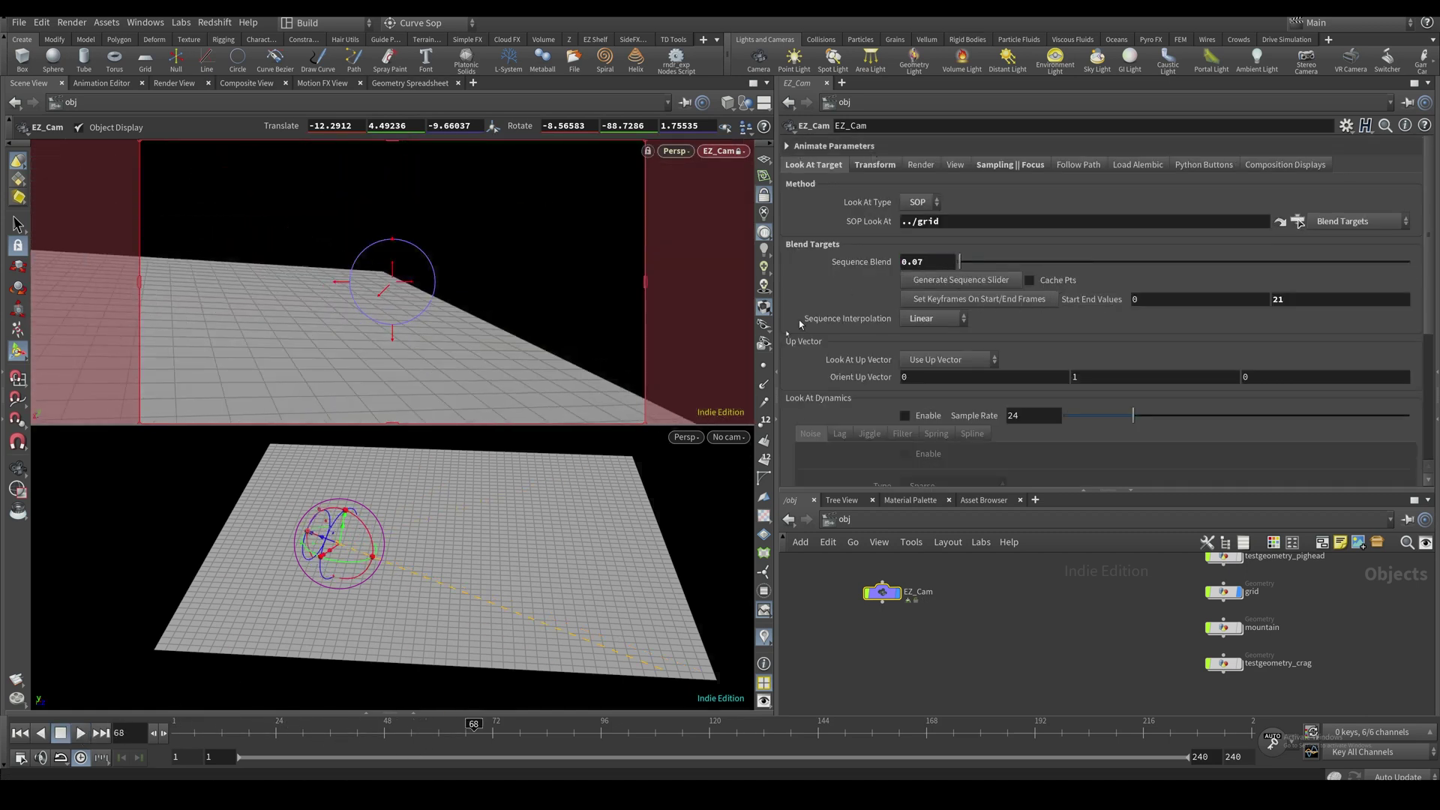
Set EZ_Cam's Sequence Interpolation to Cubic
left_click(933, 318)
left_click(924, 334)
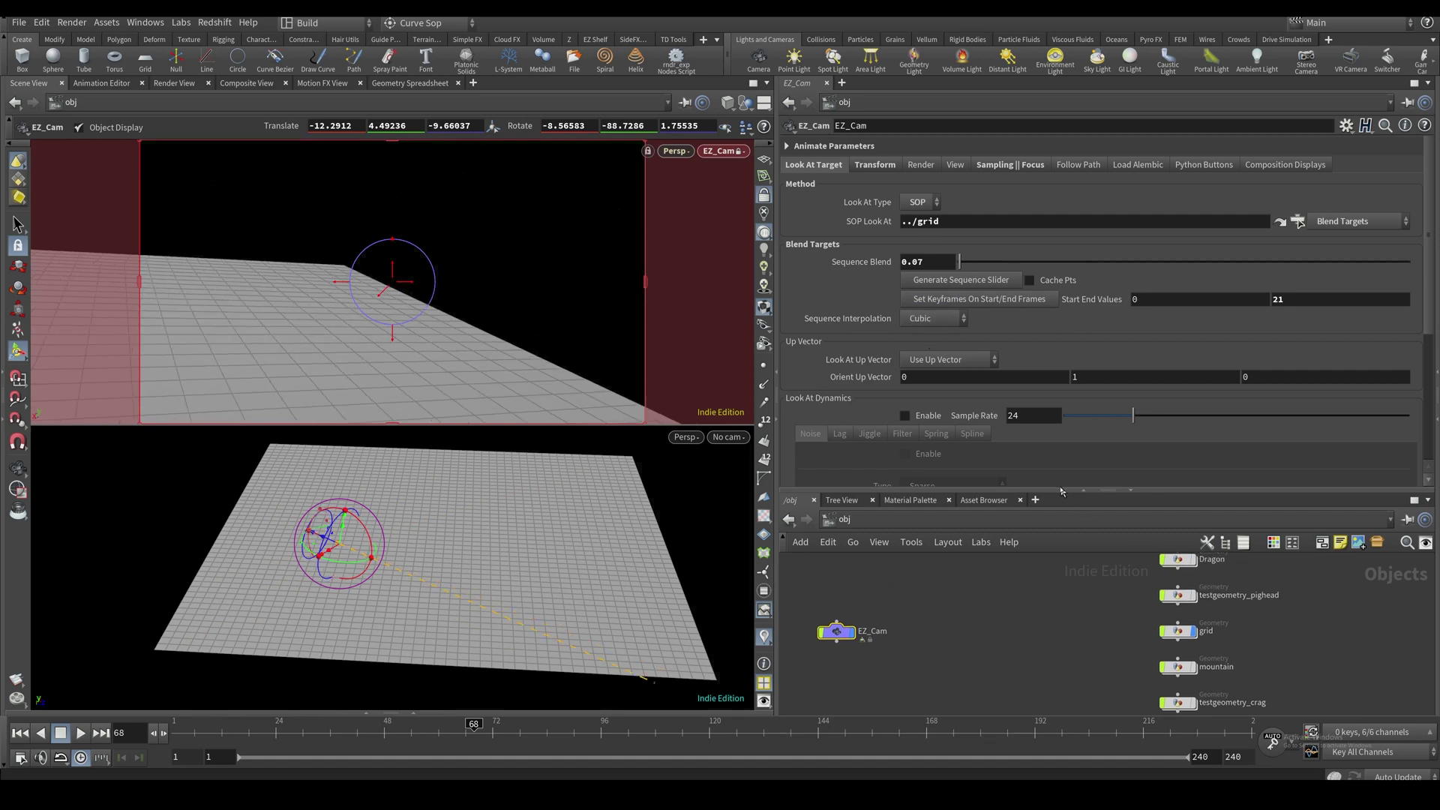
Enlarge the network area, clear all of the grid's target points inside EZ_Cam, and make Dragon the SOP Look At target instead
left_click_drag(1062, 491, 1054, 398)
left_click_drag(1055, 398, 1049, 372)
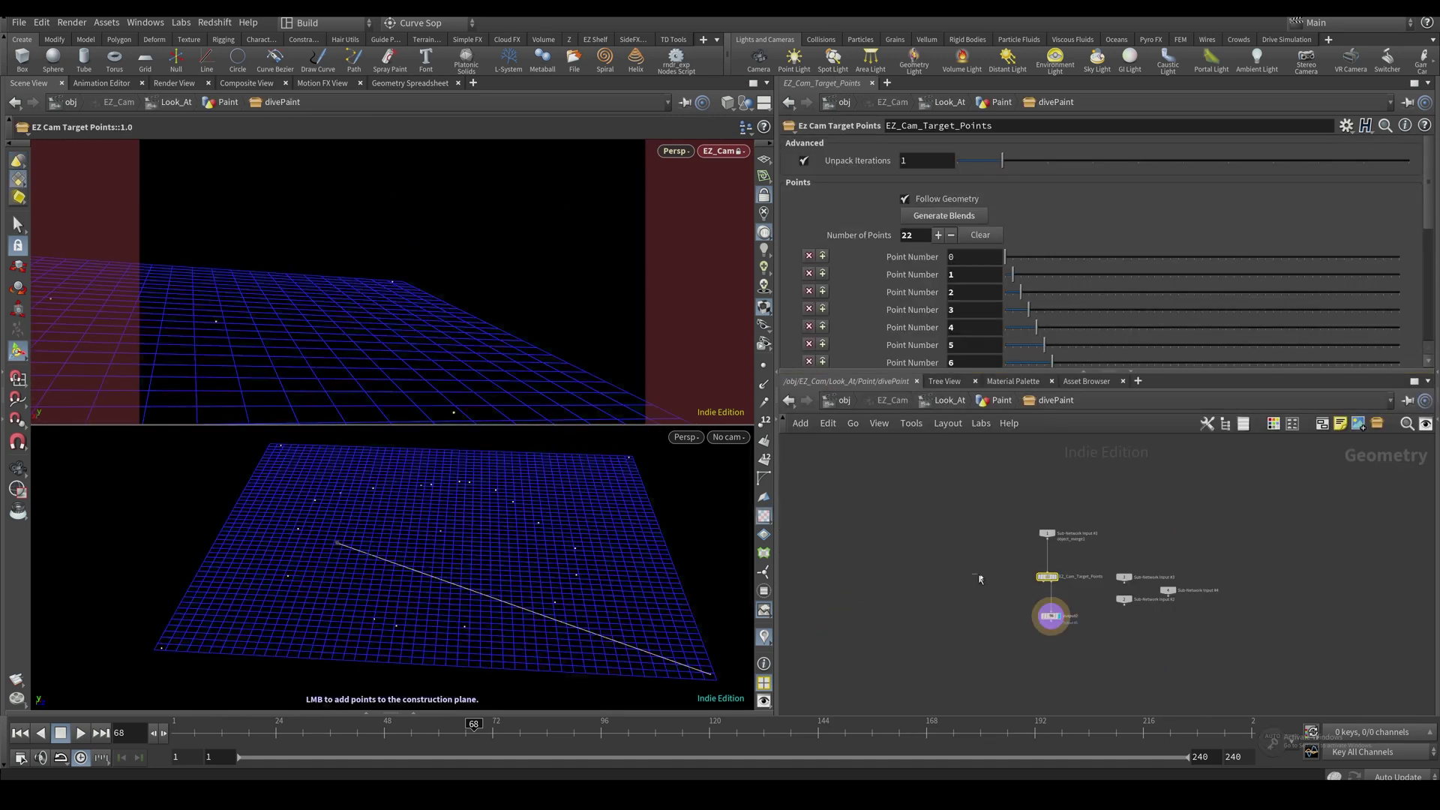
left_click(982, 236)
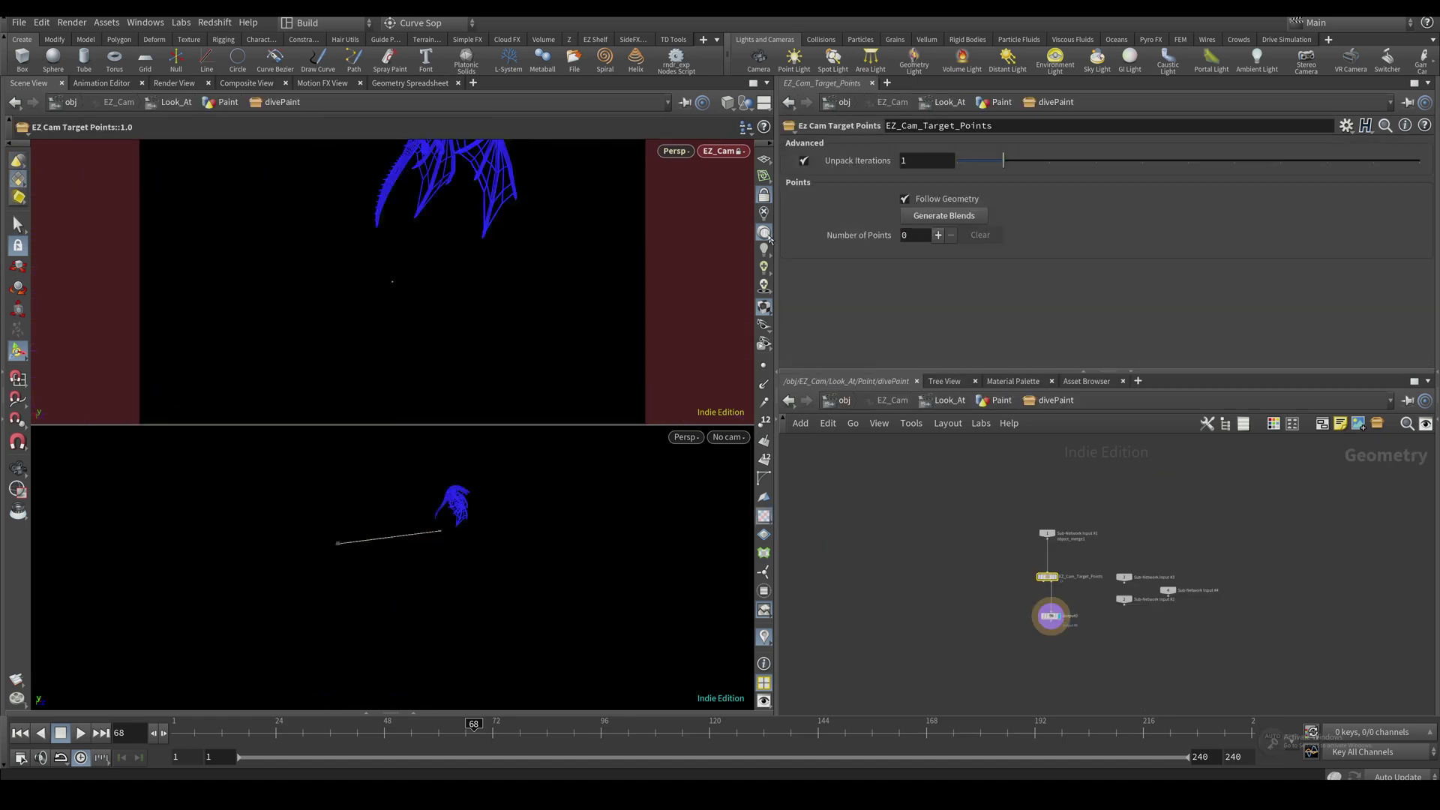
Show the viewport's reference plane, and place the first target point on the dragon's mesh
left_click(763, 158)
middle_click_drag(460, 551, 475, 595, "alt")
right_click_drag(475, 594, 609, 423, "alt")
mouse_move(473, 517)
right_mouse_down("alt")
mouse_move(531, 403)
mouse_move(607, 360)
right_mouse_up("alt")
key("g")
left_click_drag(509, 475, 360, 611)
right_click_drag(360, 611, 559, 594)
middle_click_drag(518, 637, 536, 548)
left_click_drag(520, 512, 468, 579)
right_click_drag(468, 579, 322, 660)
left_click(483, 614)
Add further target points along the dragon's back towards its tail, and undo the last point added
left_click_drag(608, 492, 274, 497, "alt")
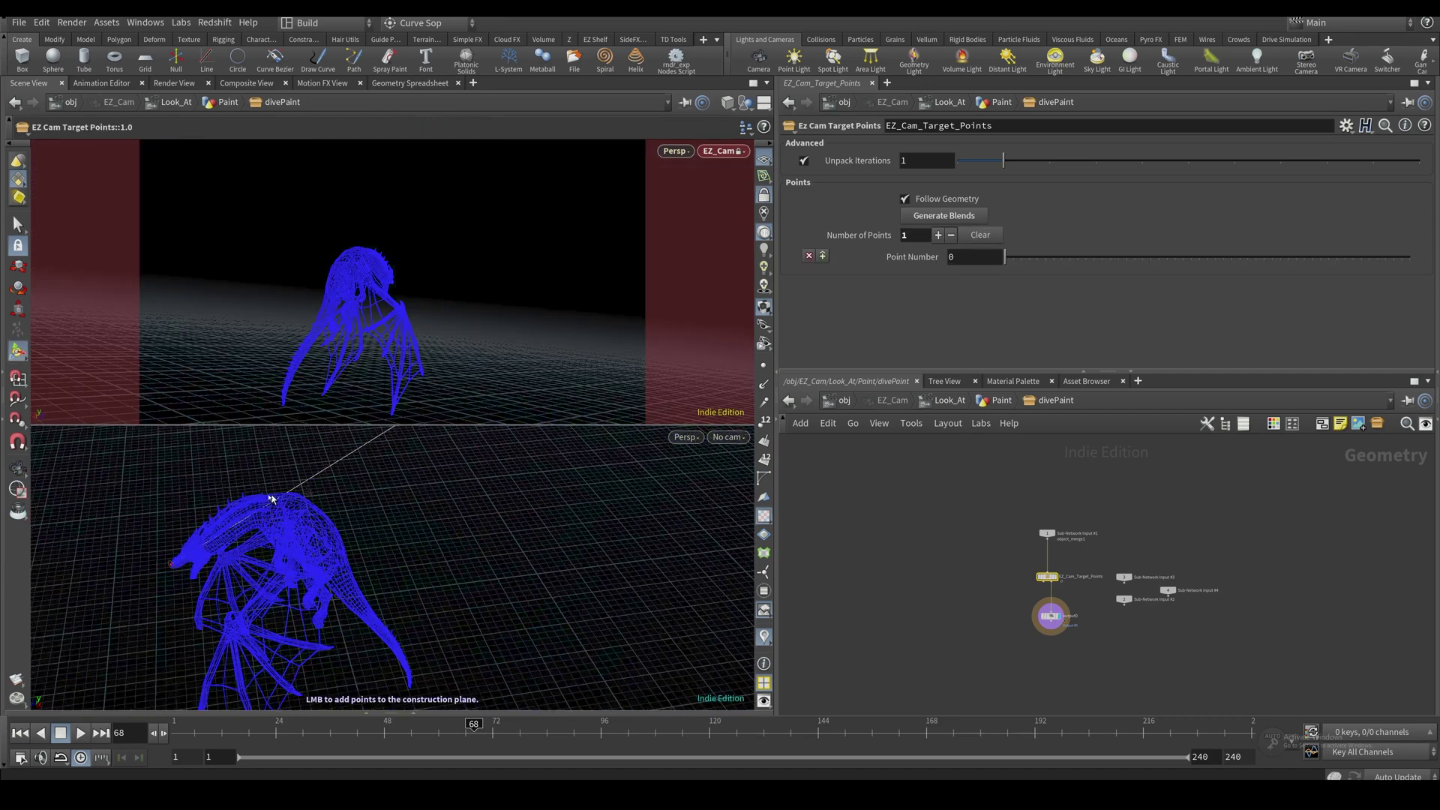
left_click(300, 504)
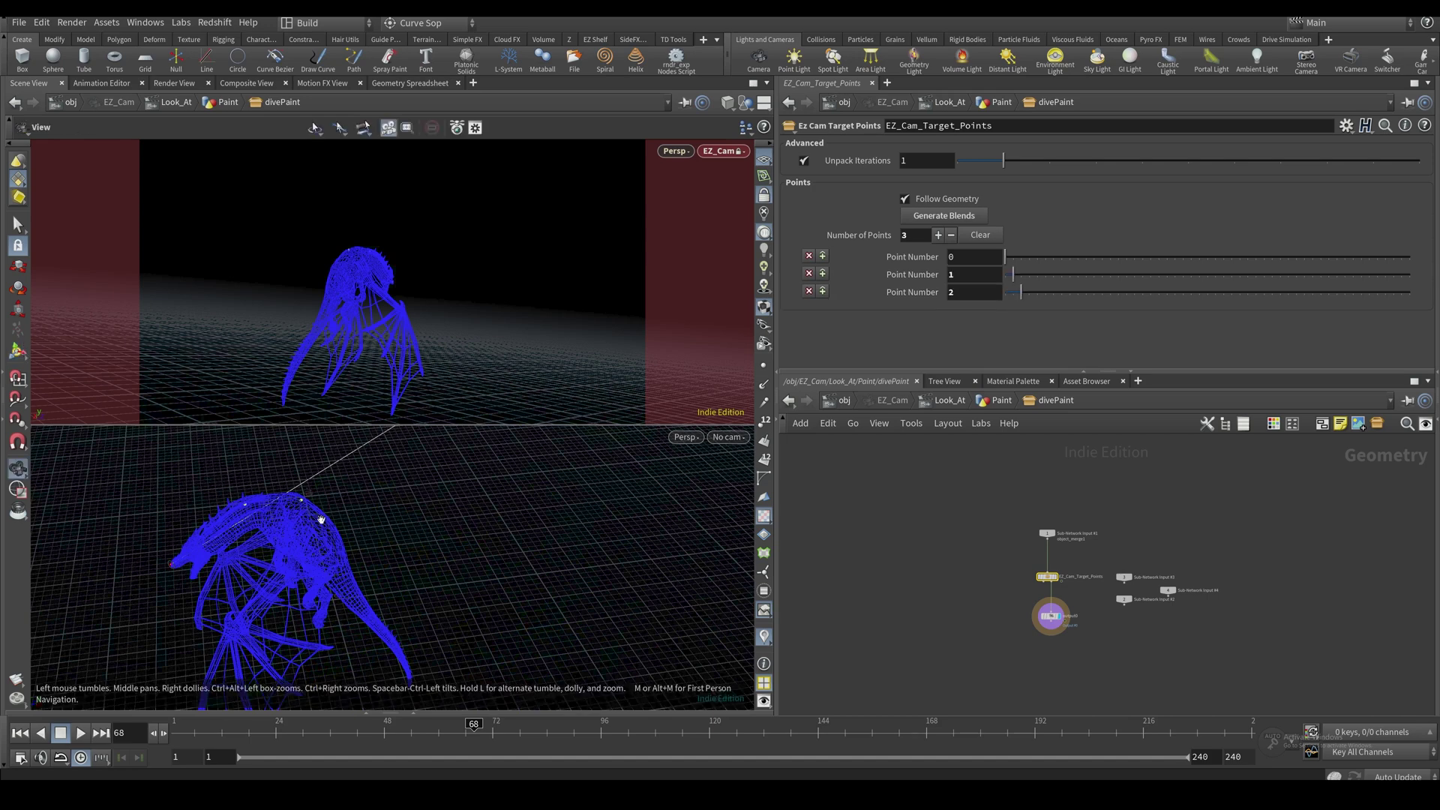
right_click_drag(321, 518, 357, 530, "alt")
left_click(357, 530)
left_click(376, 594)
left_click(403, 643)
left_click_drag(403, 643, 315, 485, "alt")
key("ctrl+z")
middle_click_drag(315, 485, 315, 503, "alt")
left_click_drag(316, 502, 420, 562, "alt")
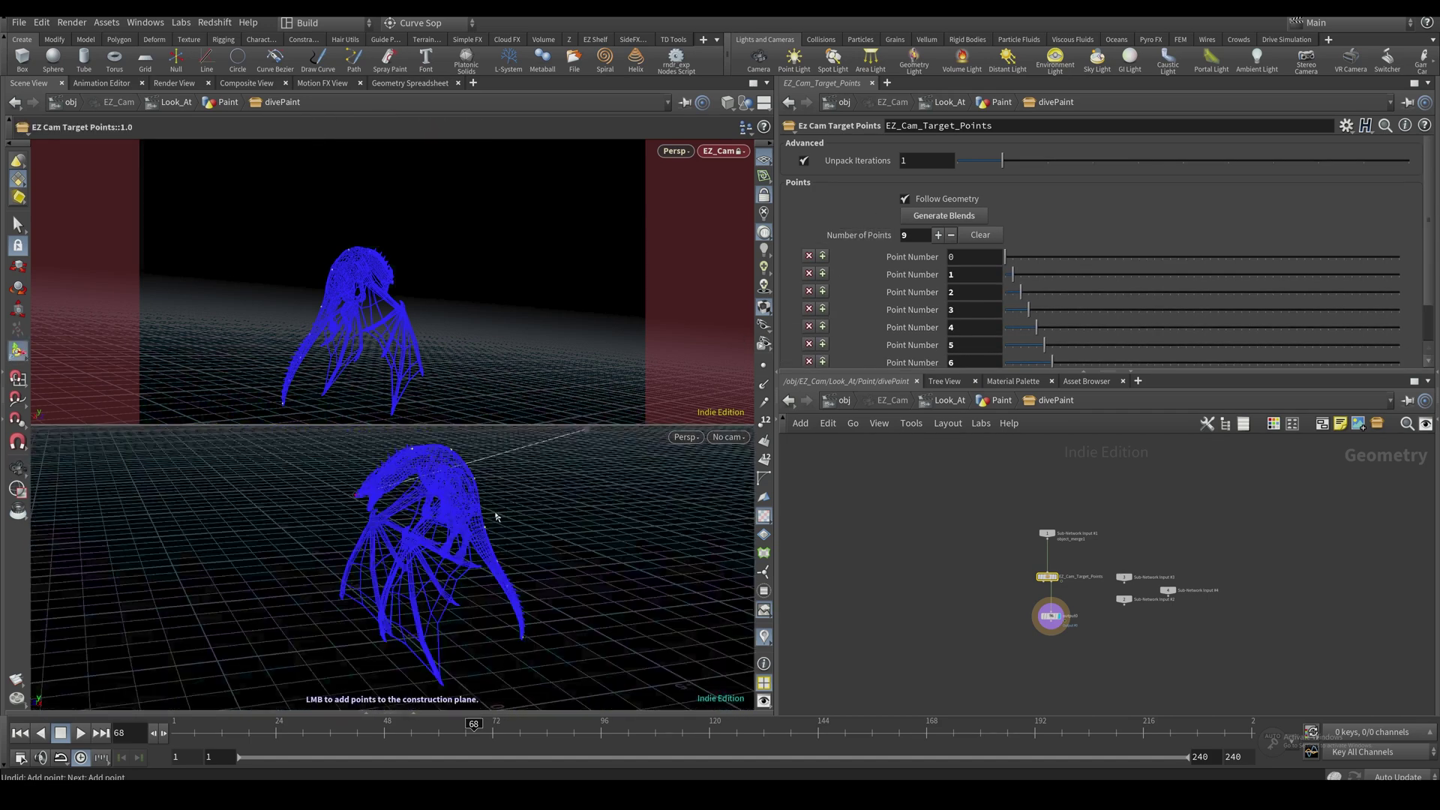
Play the animation to check that the target points ride on the dragon, and compare playback with Follow Geometry disabled
left_click_drag(470, 508, 461, 506)
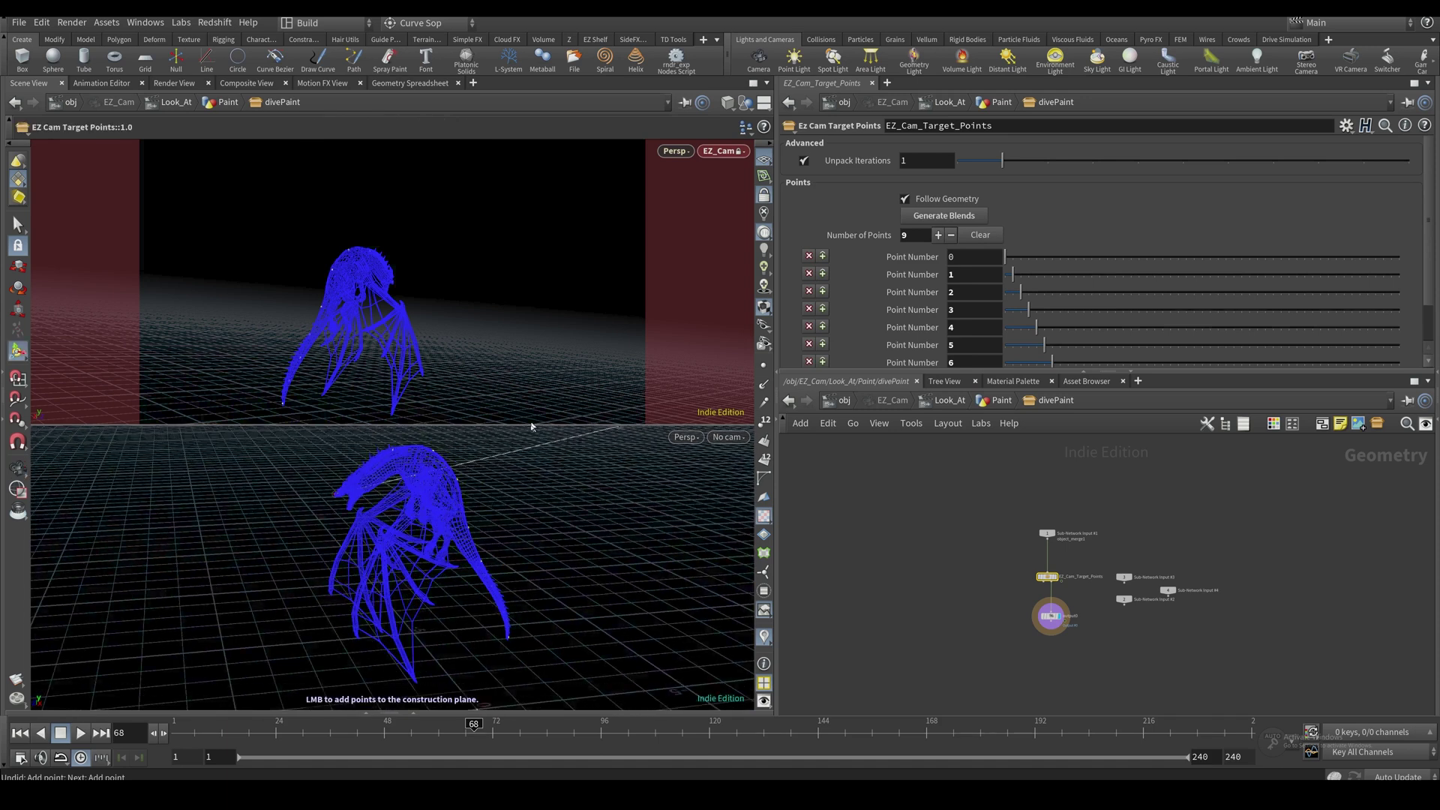
middle_click_drag(964, 573, 882, 554)
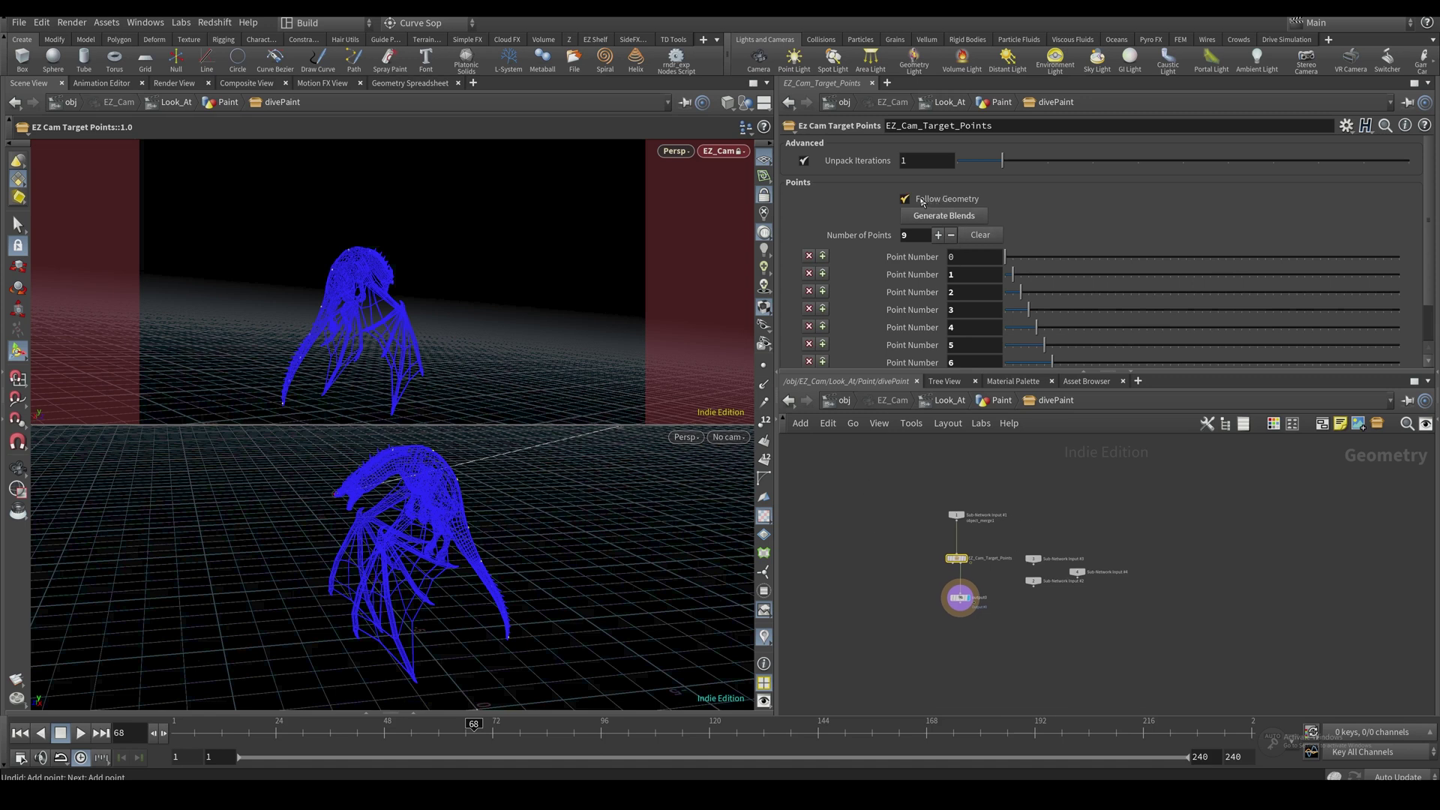
key("Up")
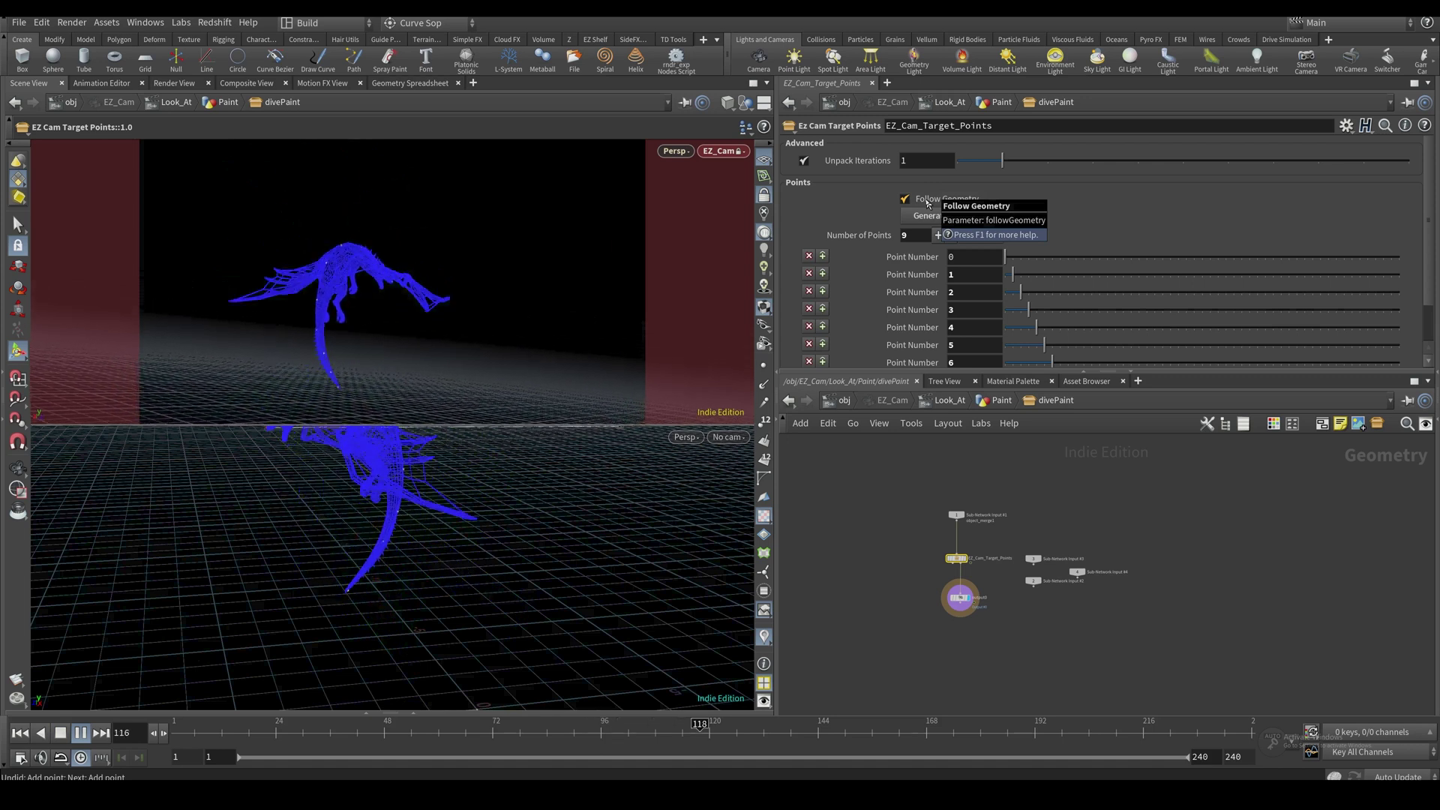
key("Up")
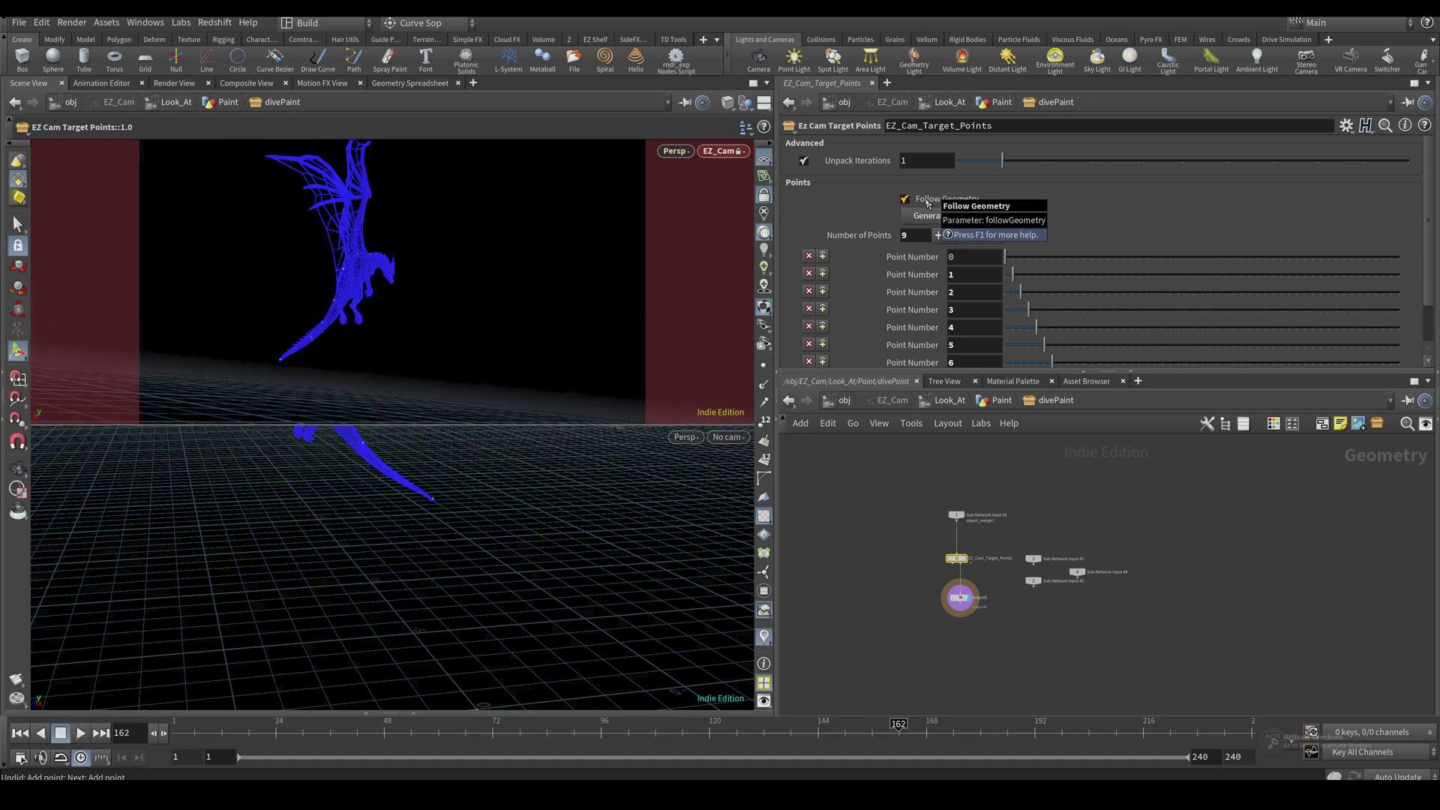
left_click(927, 202)
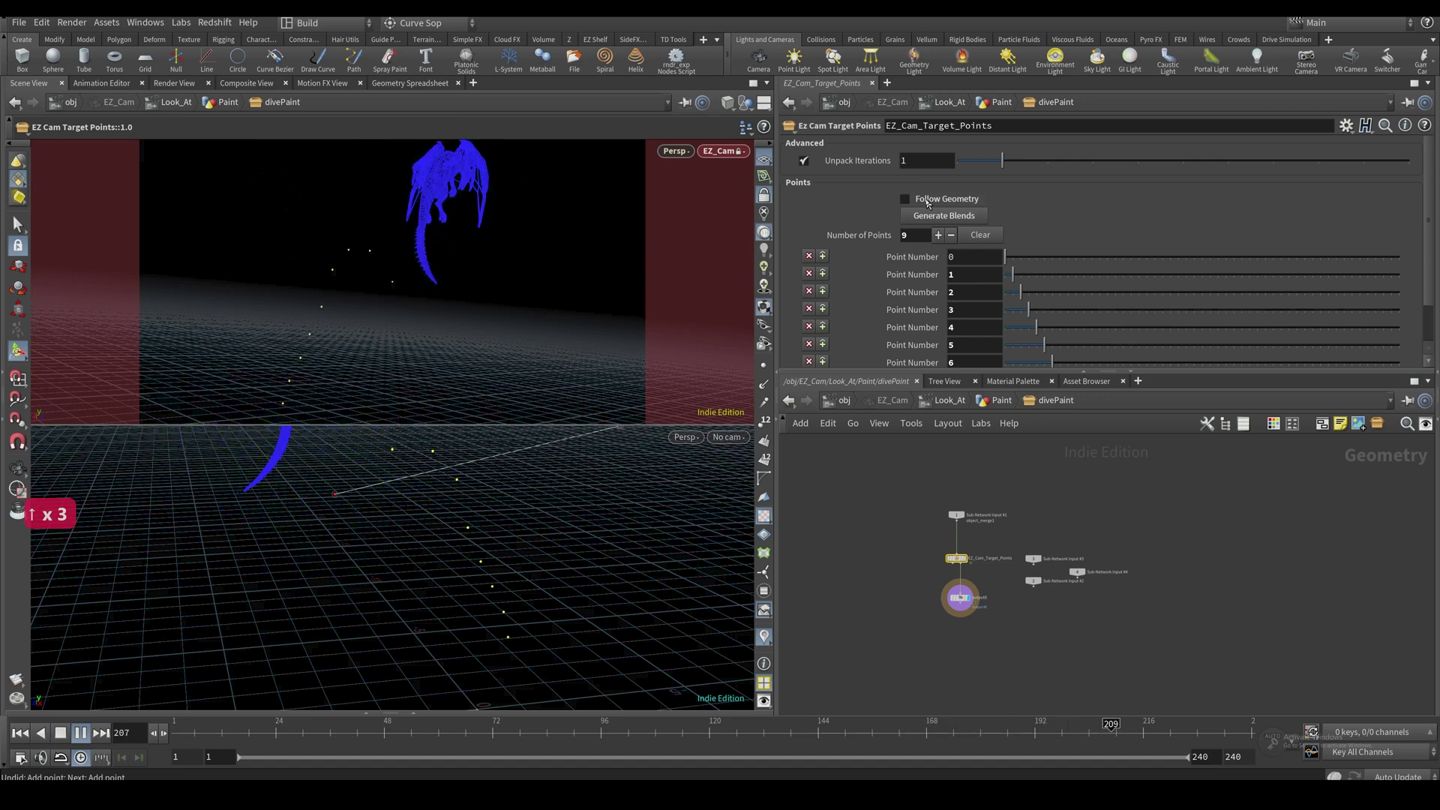
key("ctrl+Up")
Return to the object level, regenerate EZ_Cam's sequence slider, and reposition the camera around the dragon while the animation plays
left_click(845, 400)
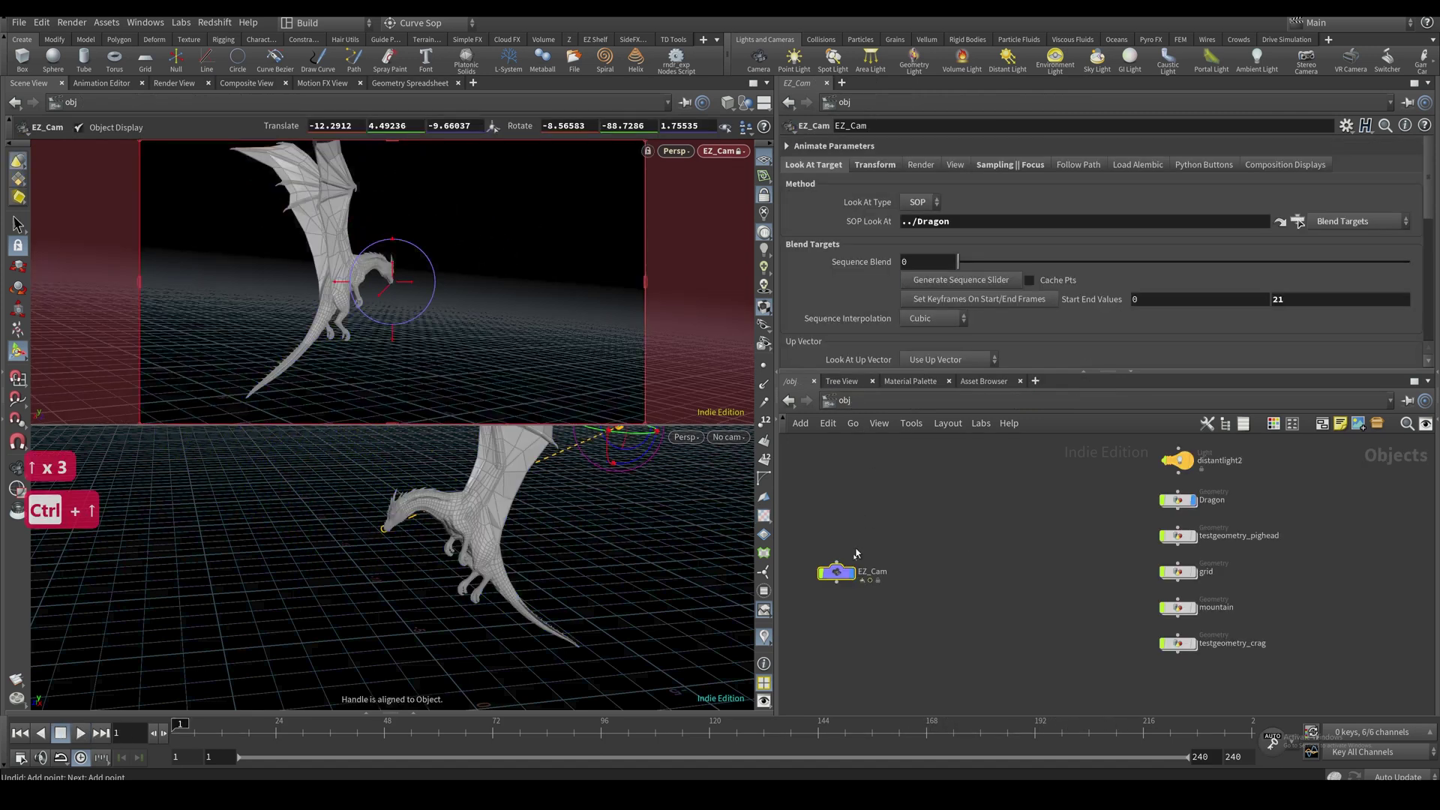
key("Up")
left_click_drag(527, 247, 430, 308, "alt")
key("Up")
key("Up")
key("Up")
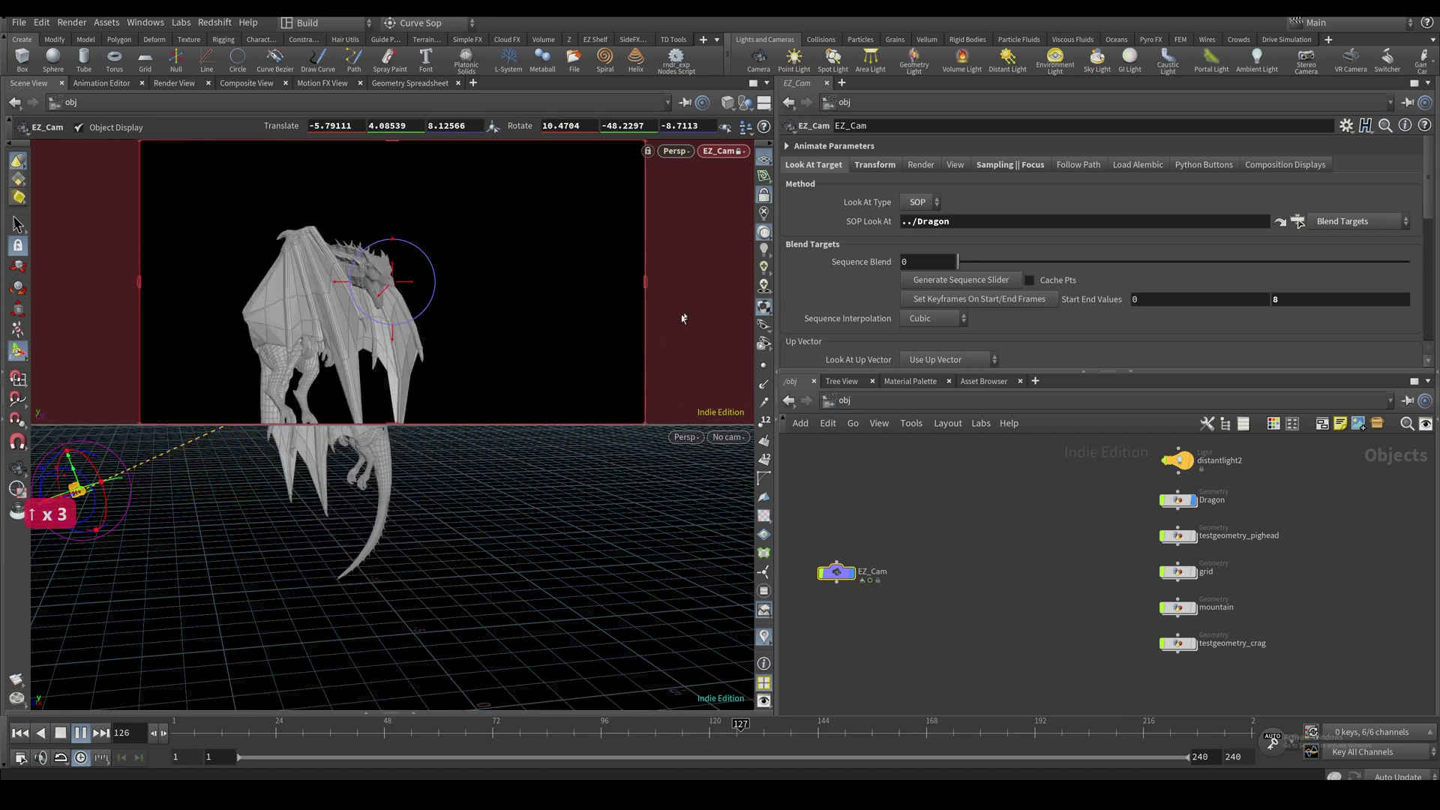
Zoom EZ_Cam in tighter on the dragon's head through its View parameters, play the animation and return to the first frame
left_click(956, 165)
left_click_drag(1121, 262, 1267, 261)
left_click(814, 164)
key("Up")
scroll(882, 287, "down", 2)
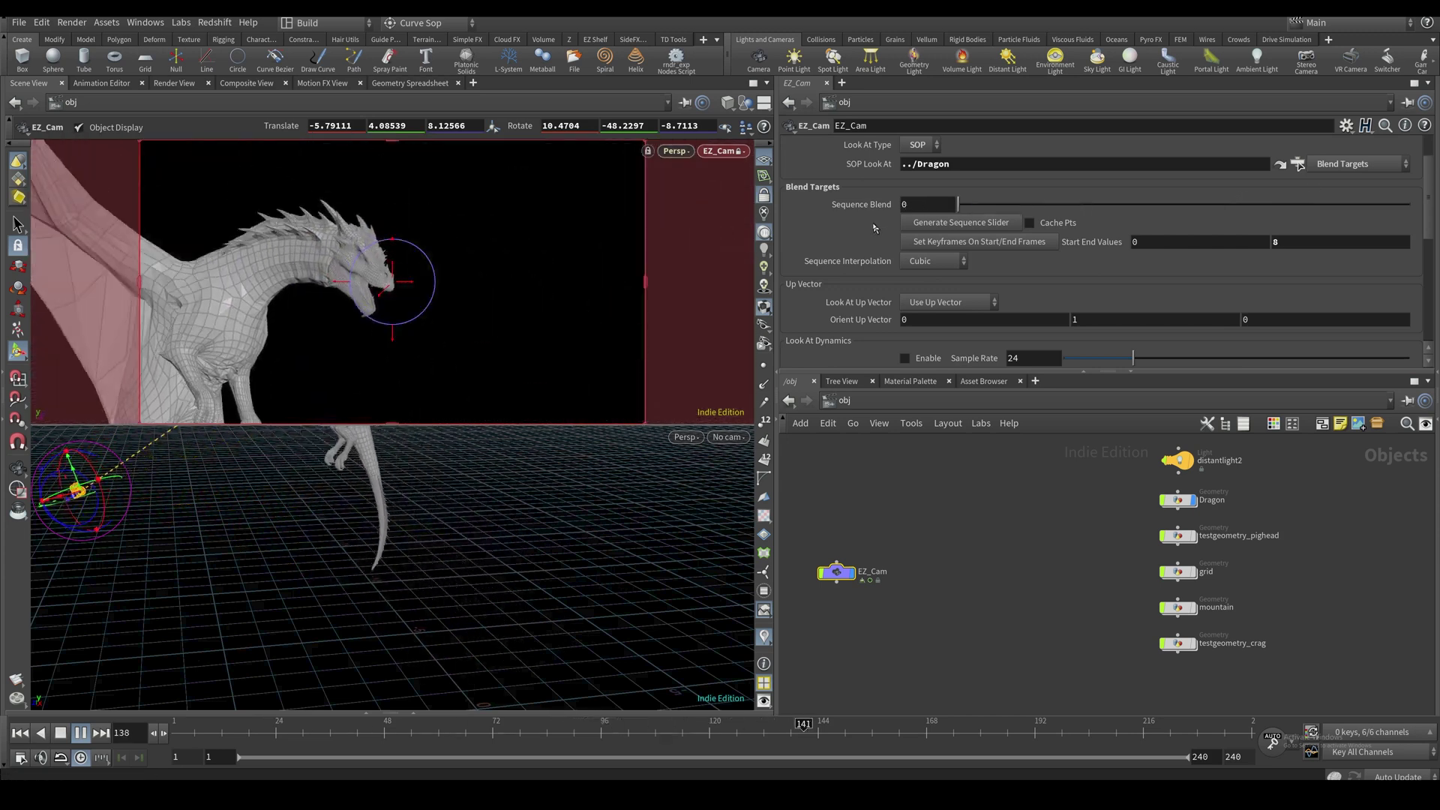
key("Up")
key("Up")
key("ctrl+Up")
Replay the animation from the first frame to review how EZ_Cam tracks the target point on the dragon's head
scroll(862, 258, "up", 1)
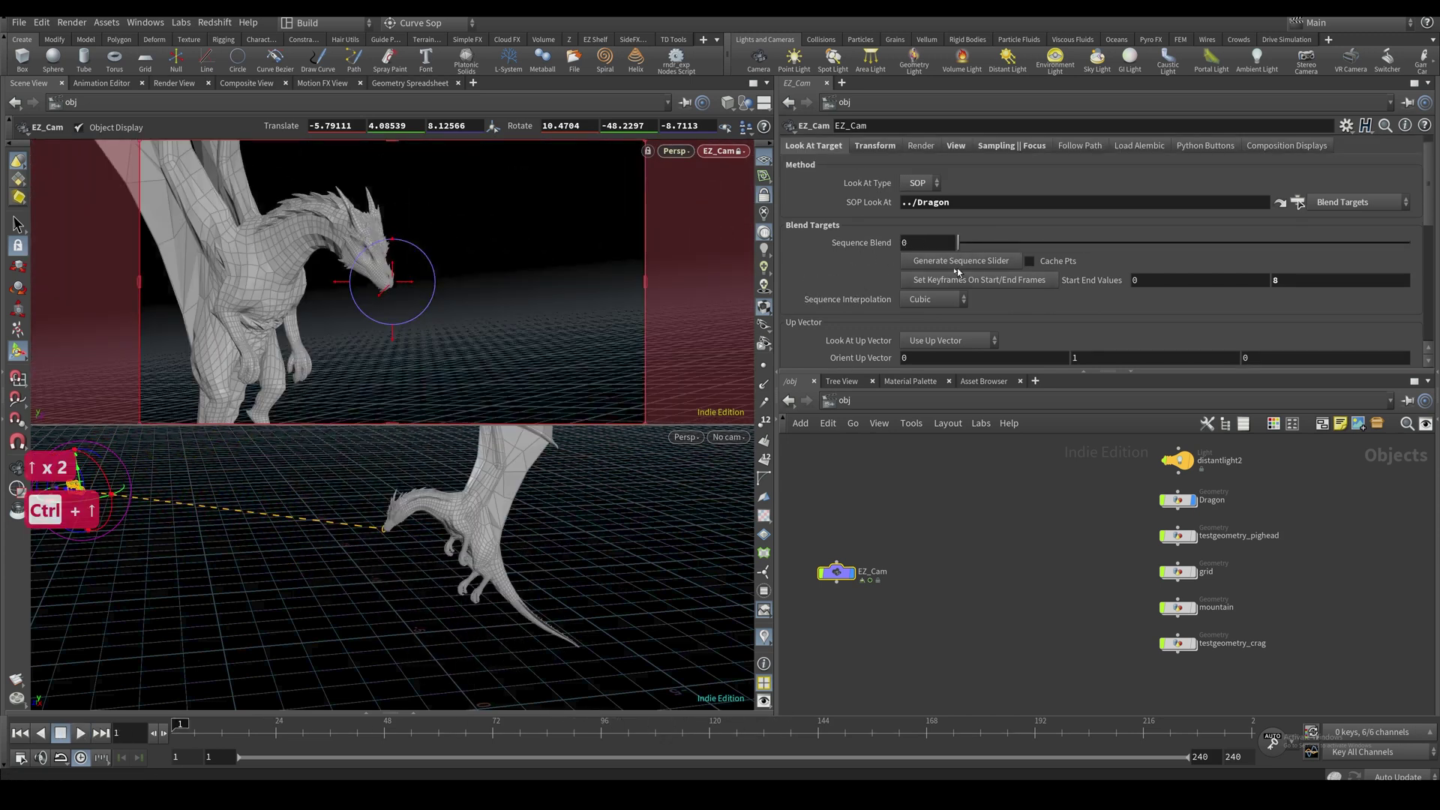
scroll(866, 302, "up", 1)
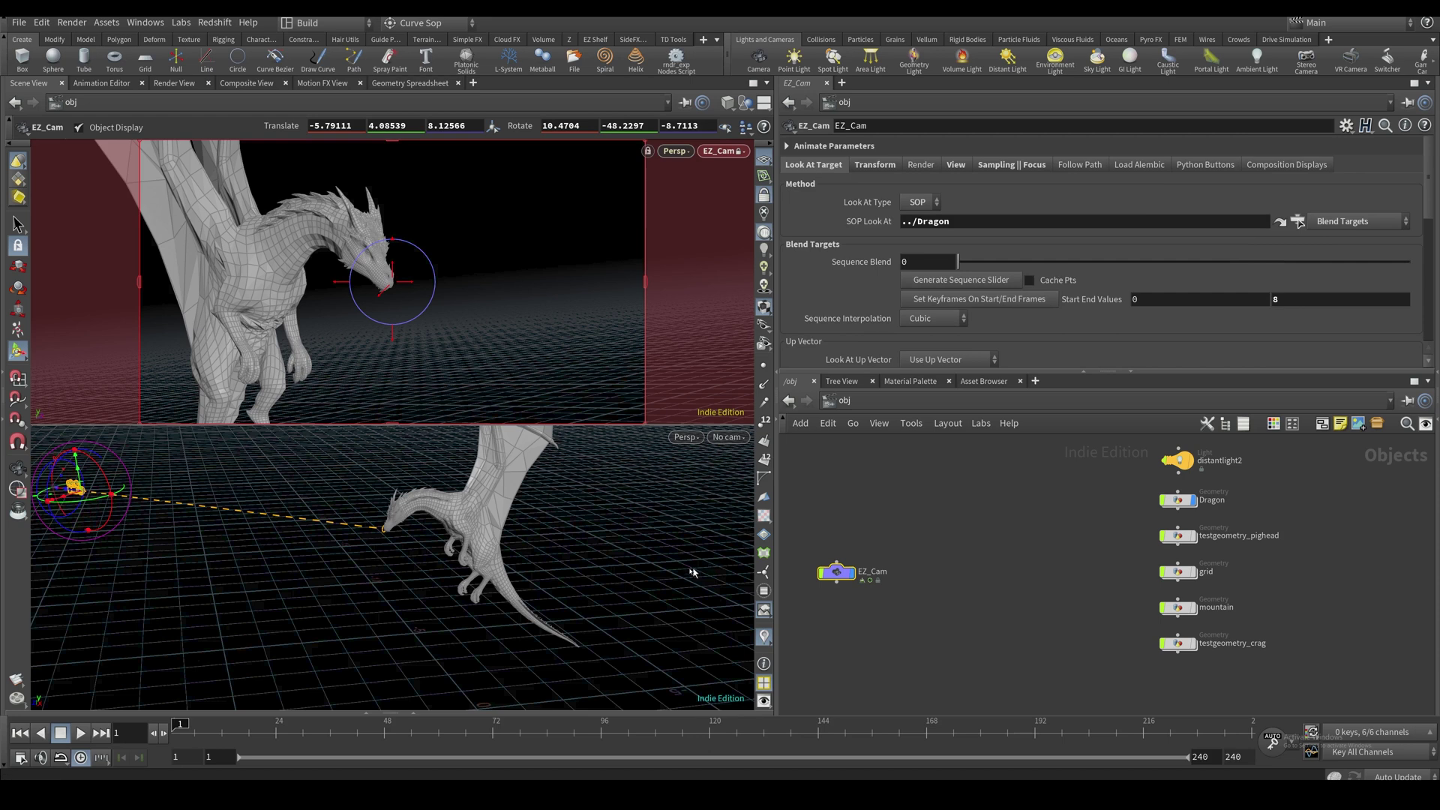
key("Up")
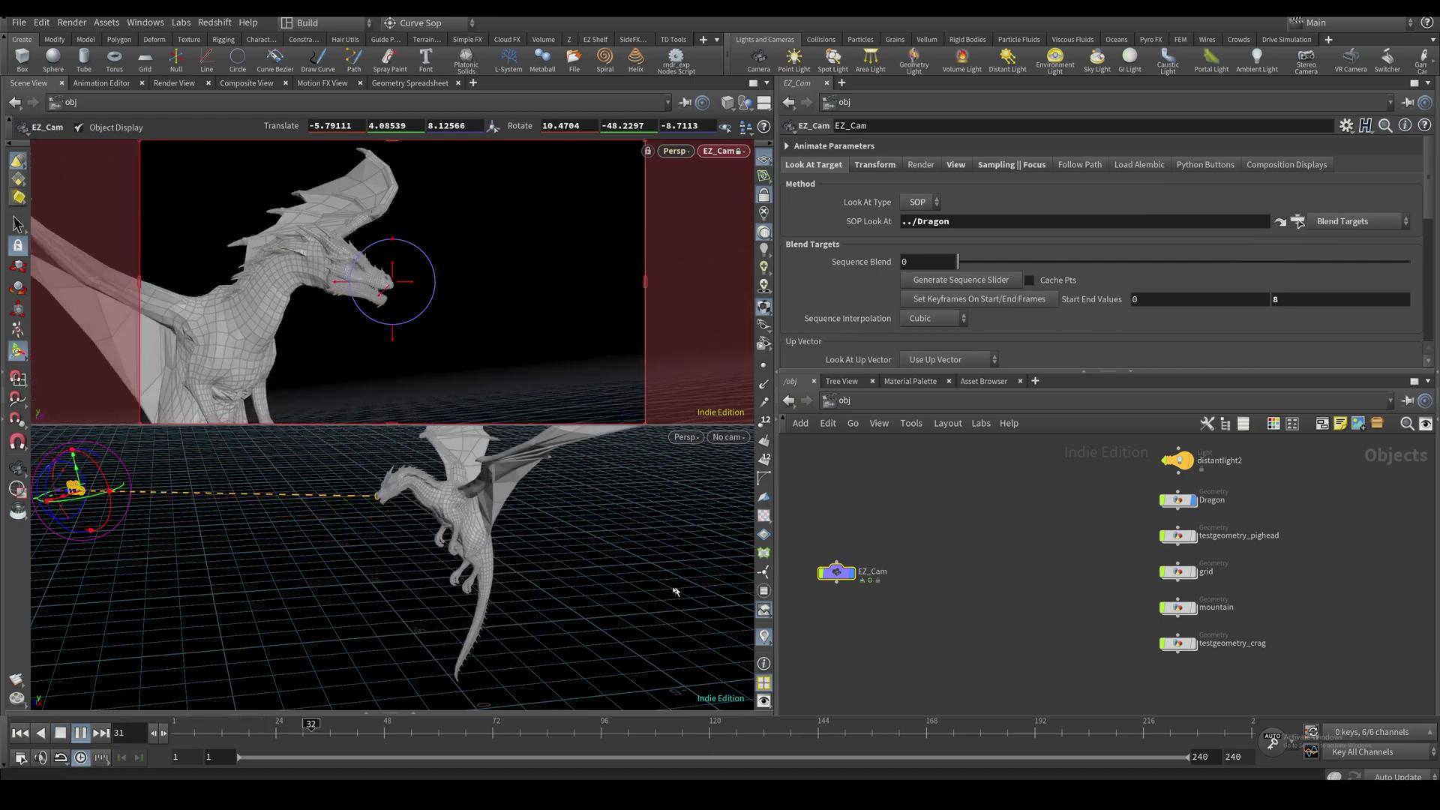
key("Up")
key("ctrl+Up")
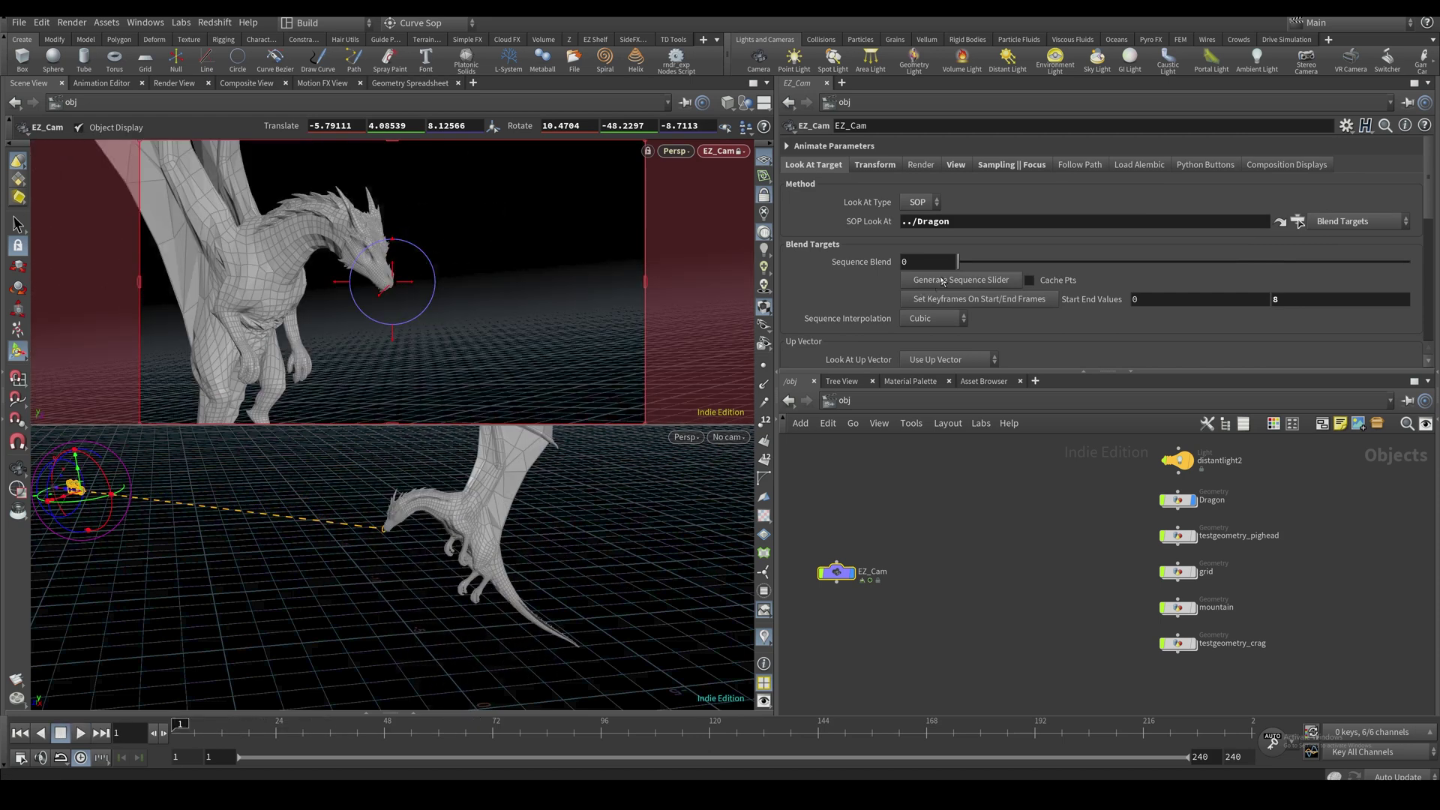
key("Up")
key("Up")
key("Up")
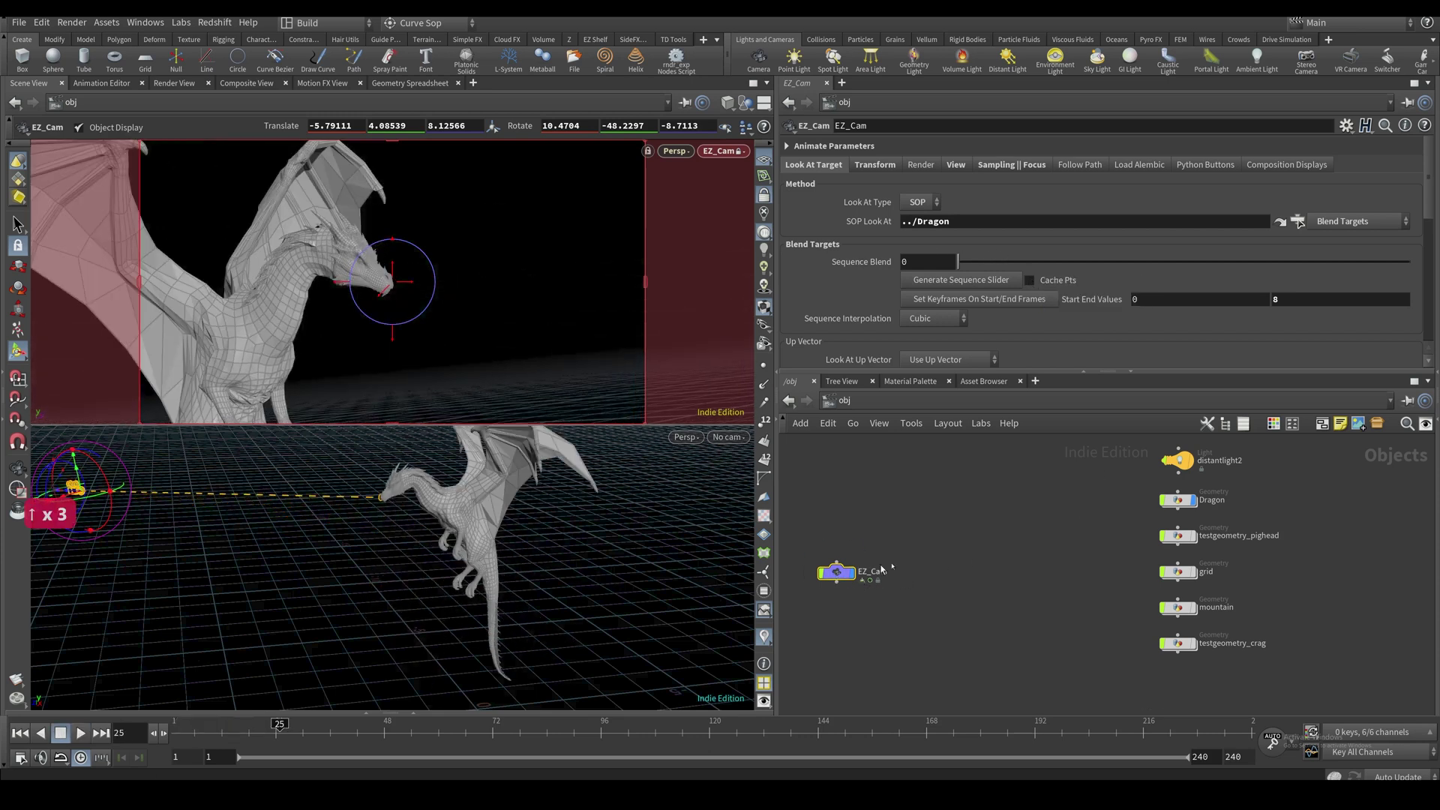
Look at the target points inside EZ_Cam, return to the object level, and play the animation with Cache Pts enabled
double_click(837, 578)
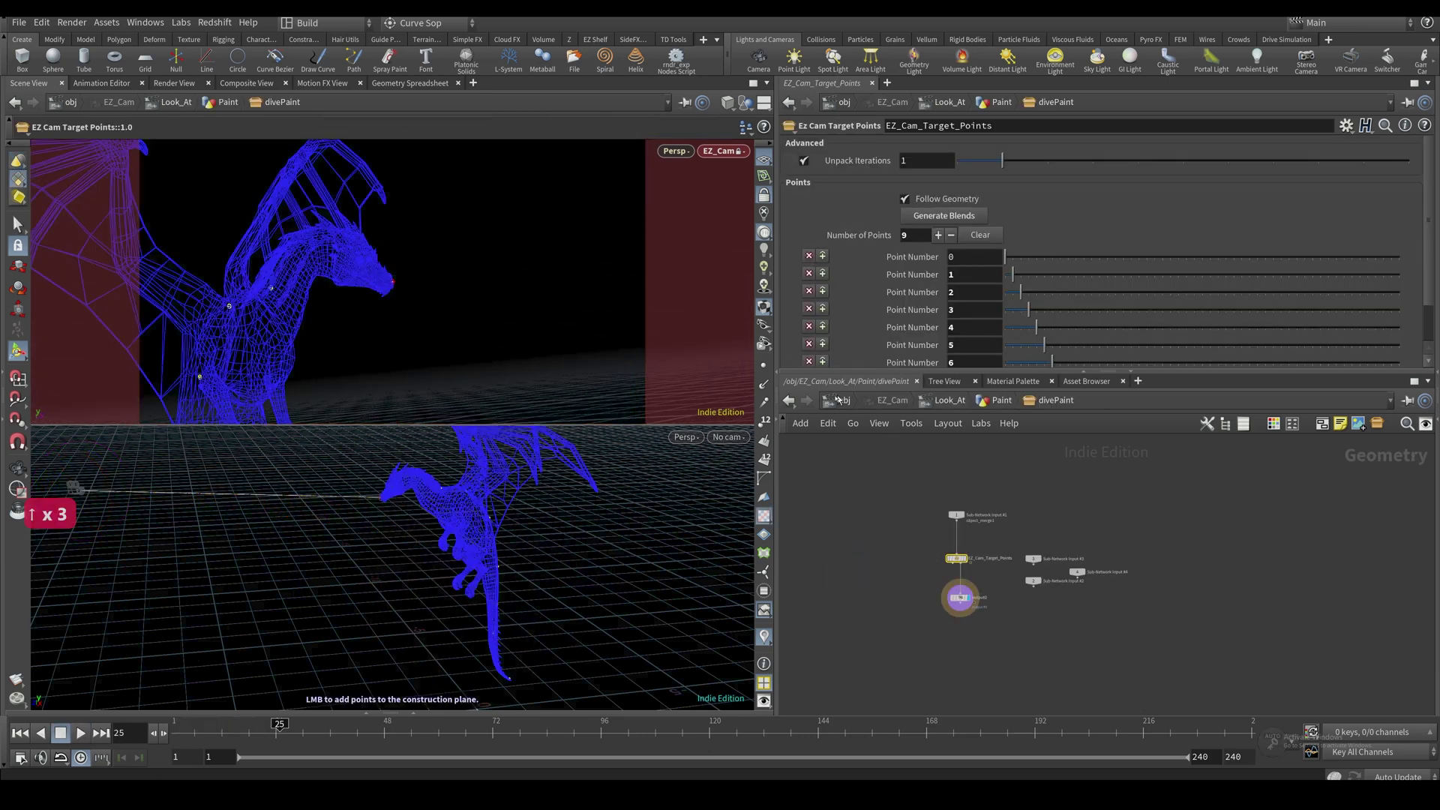
left_click(838, 400)
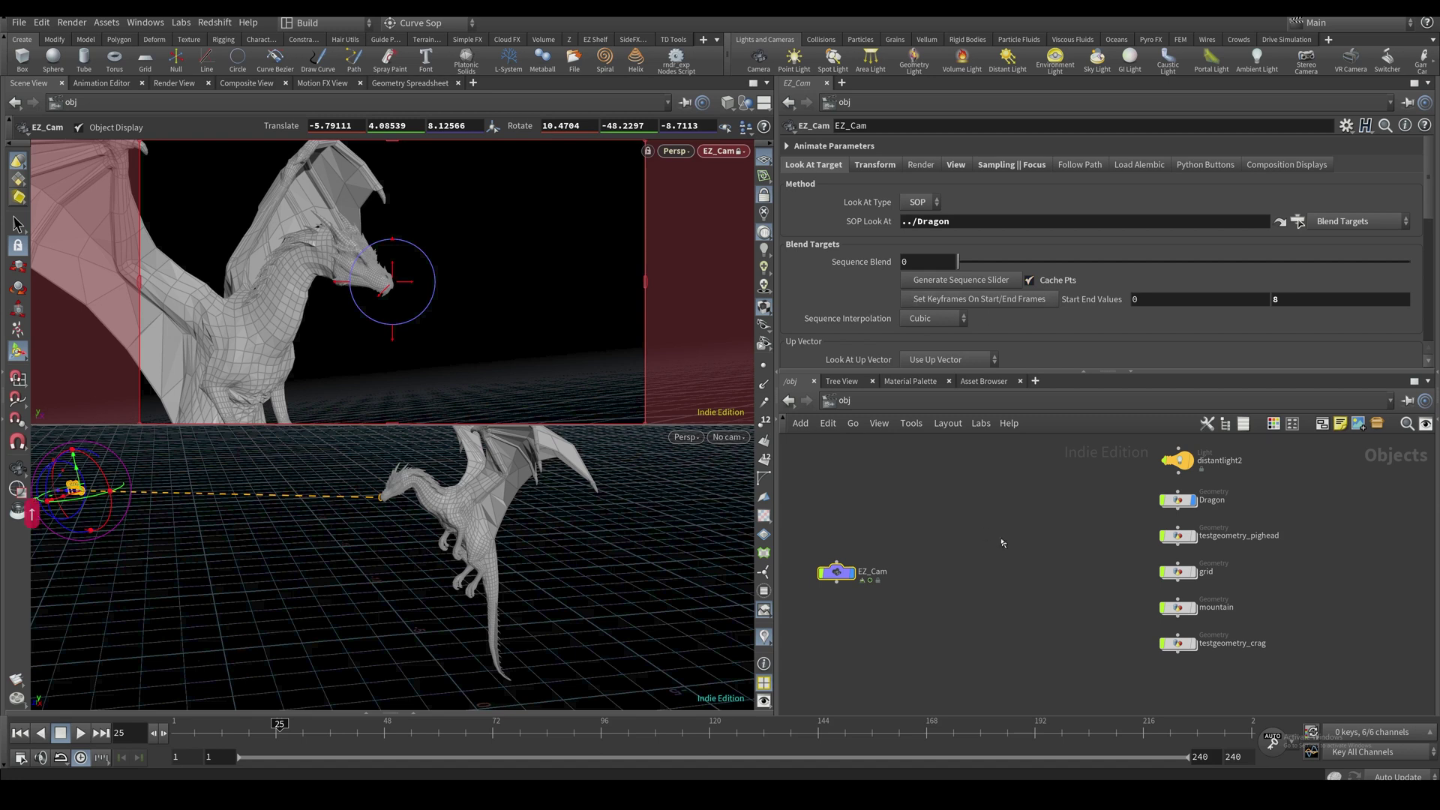
key("Up")
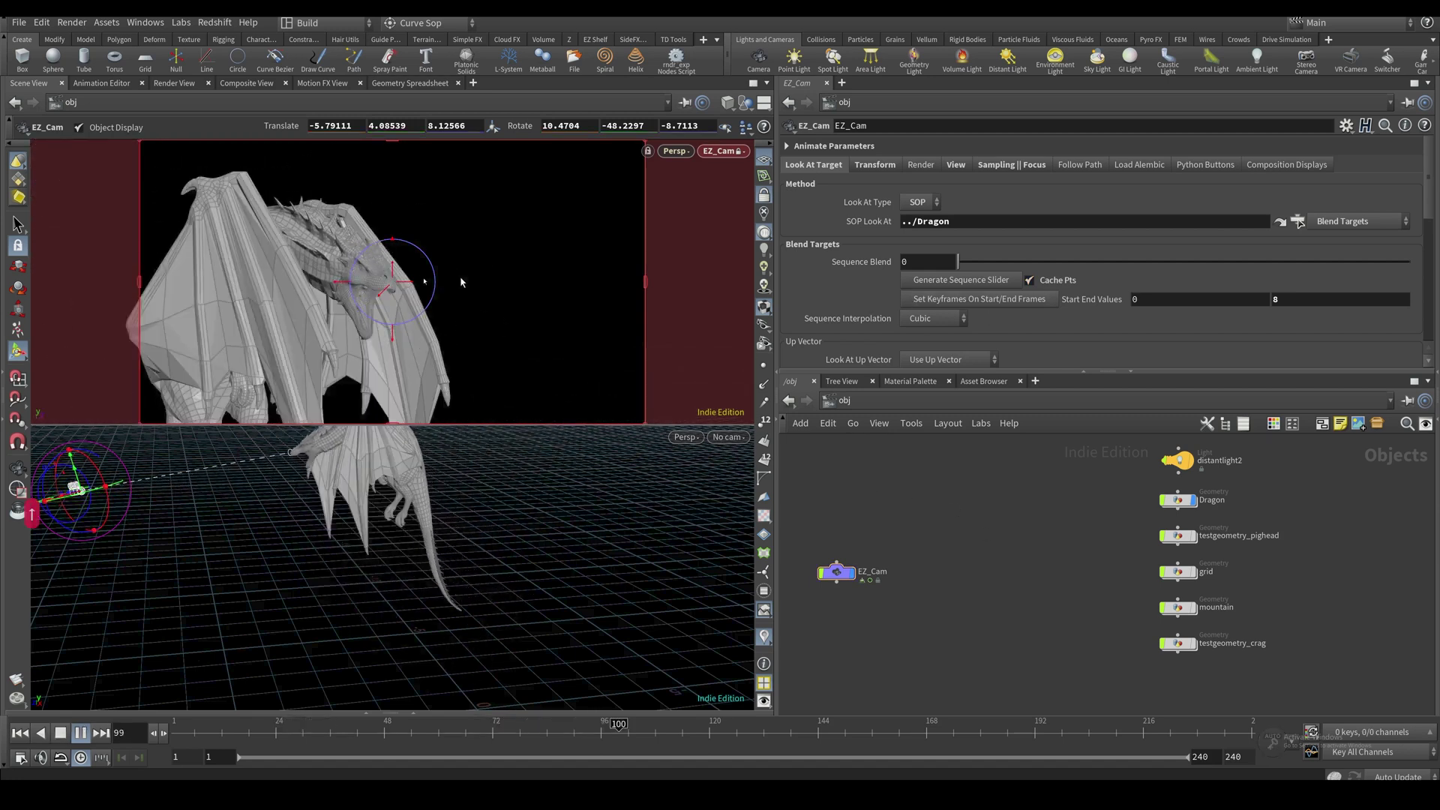
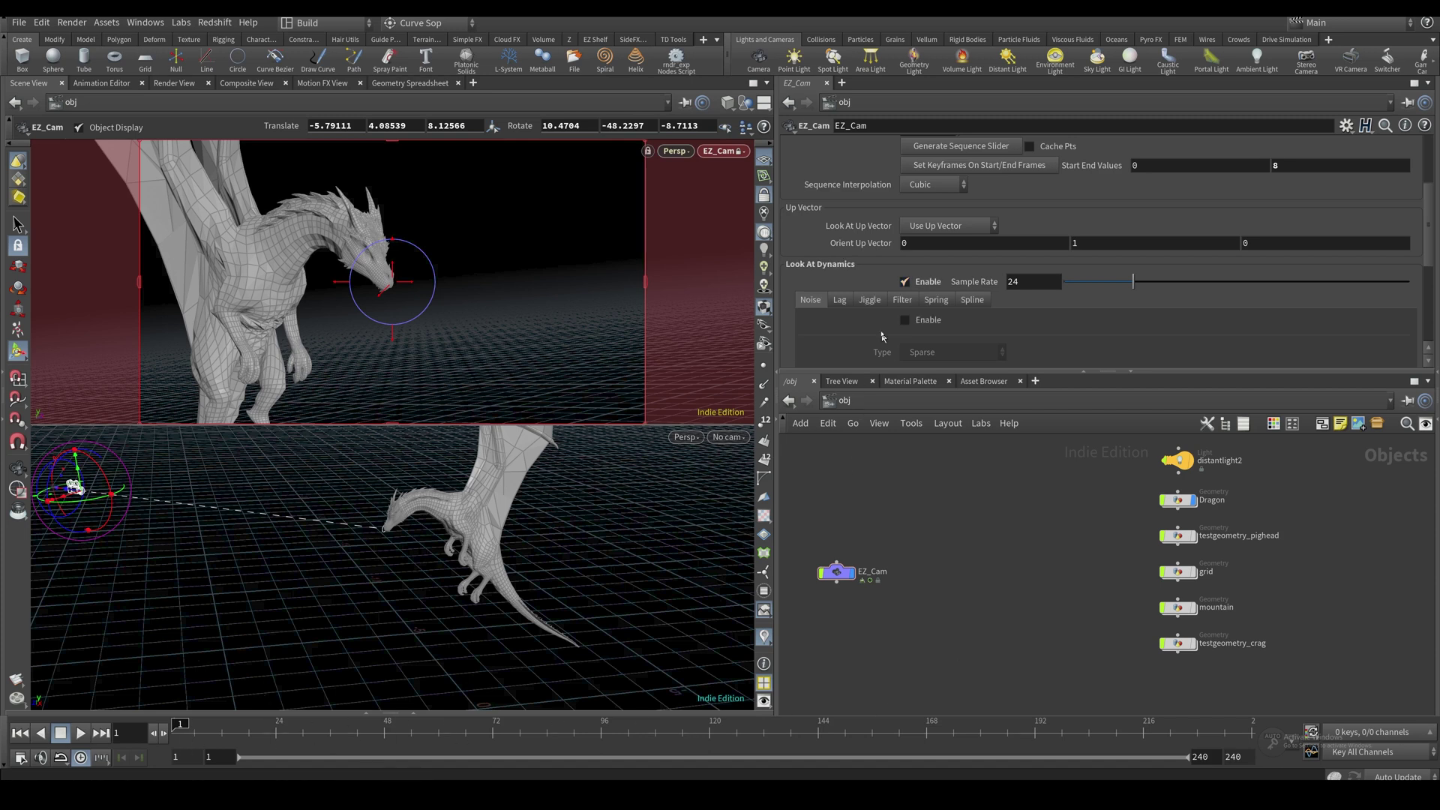
Play the animation with Cache Pts off to compare playback with Look At Dynamics enabled, and return to the first frame
key("Up")
key("Up")
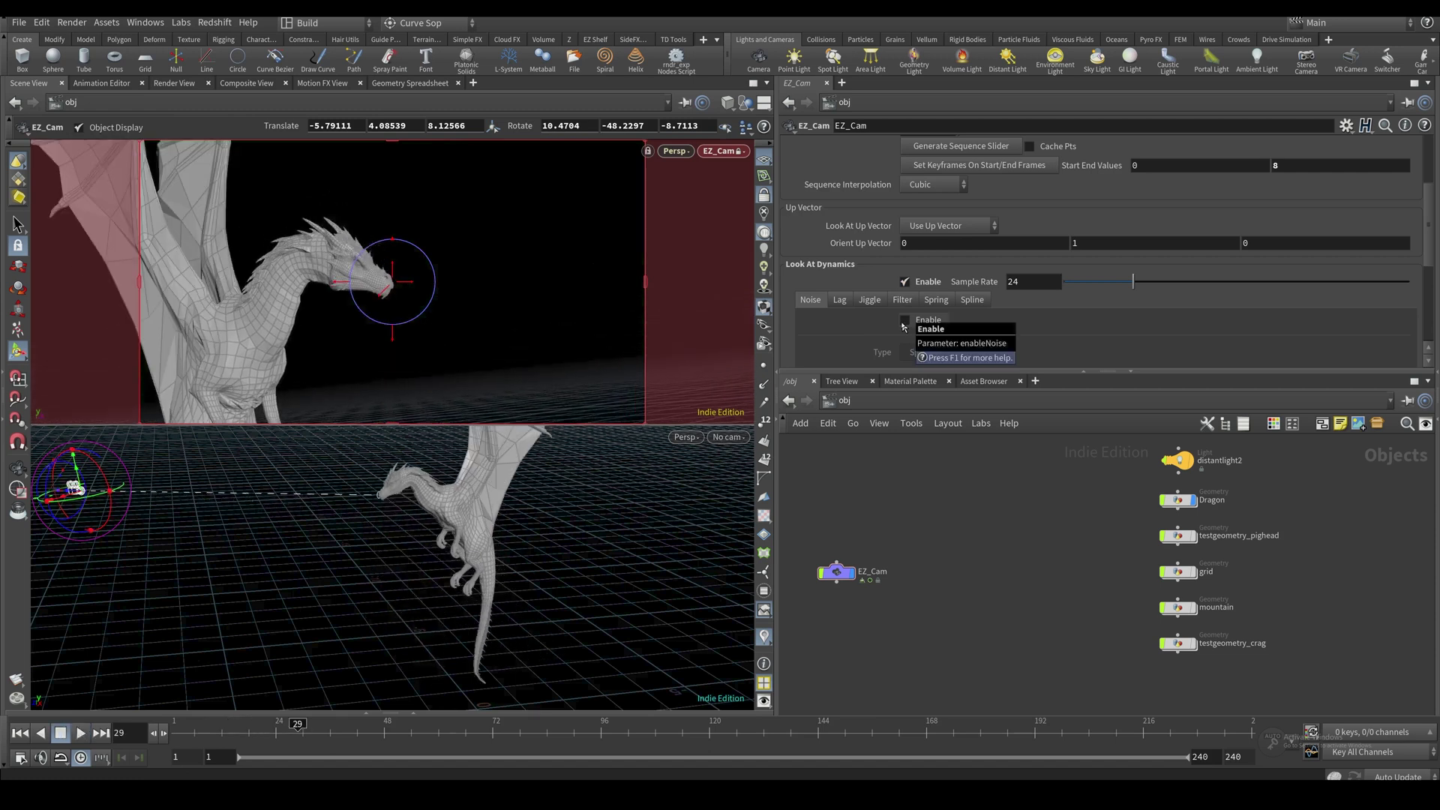
key("ctrl+Up")
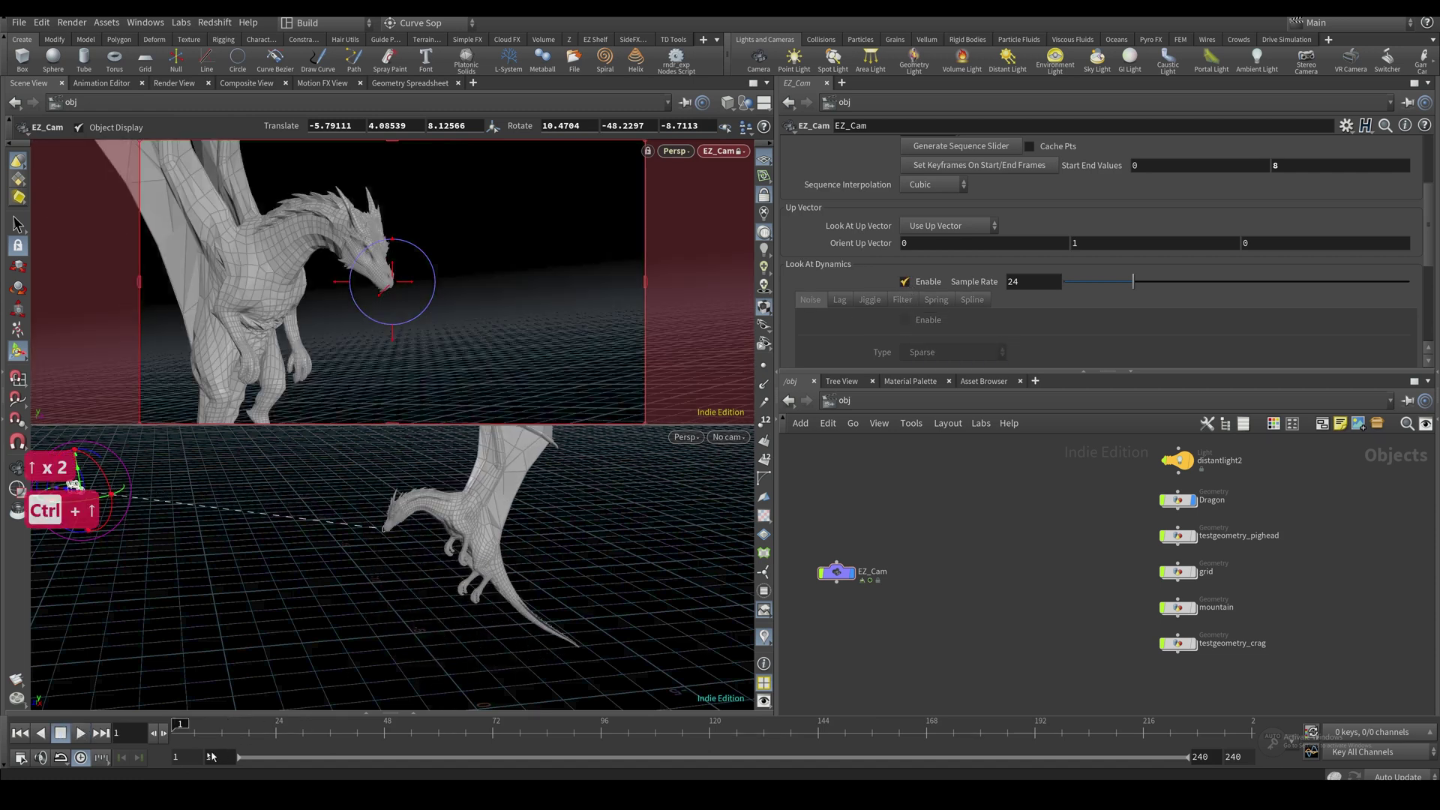
key("Up")
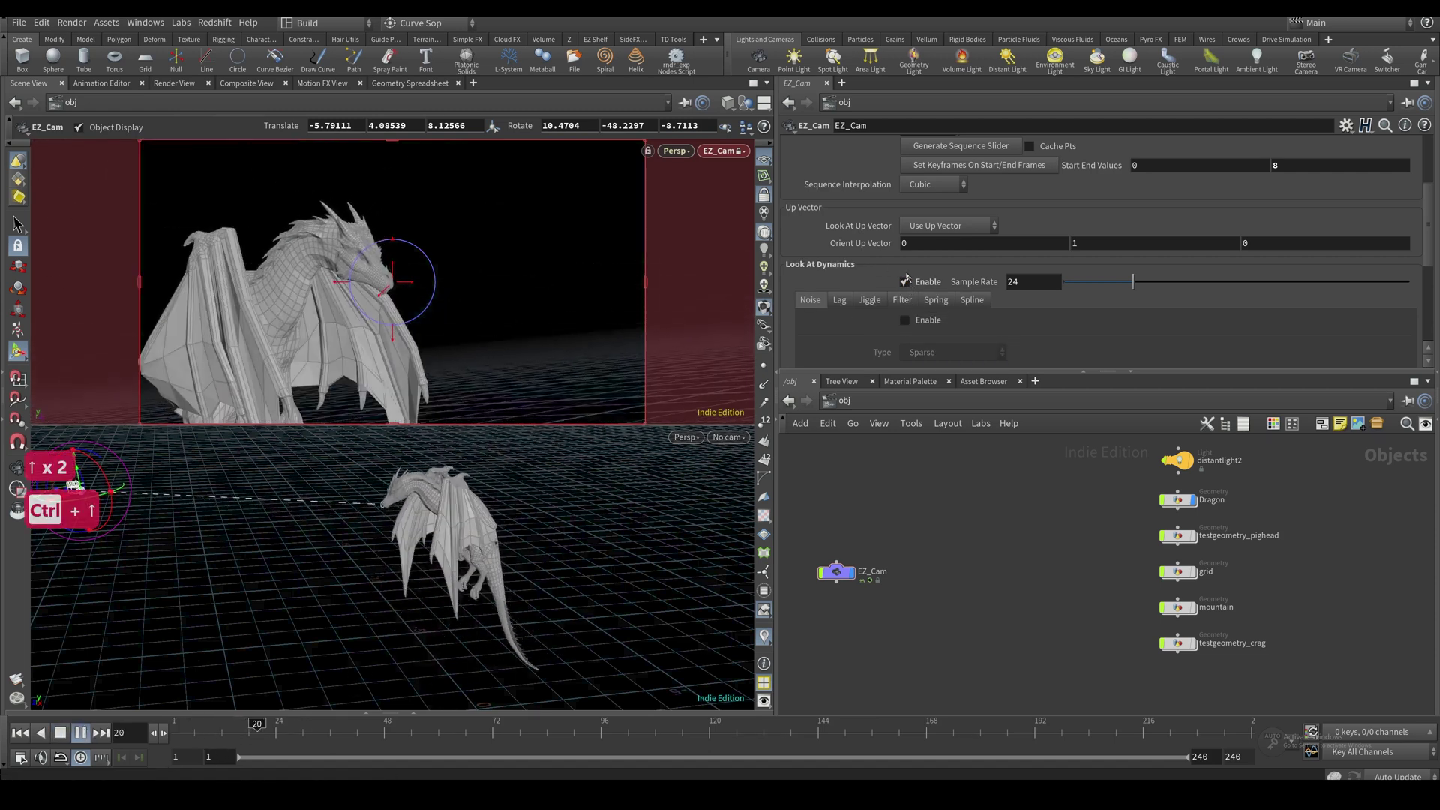
key("Up")
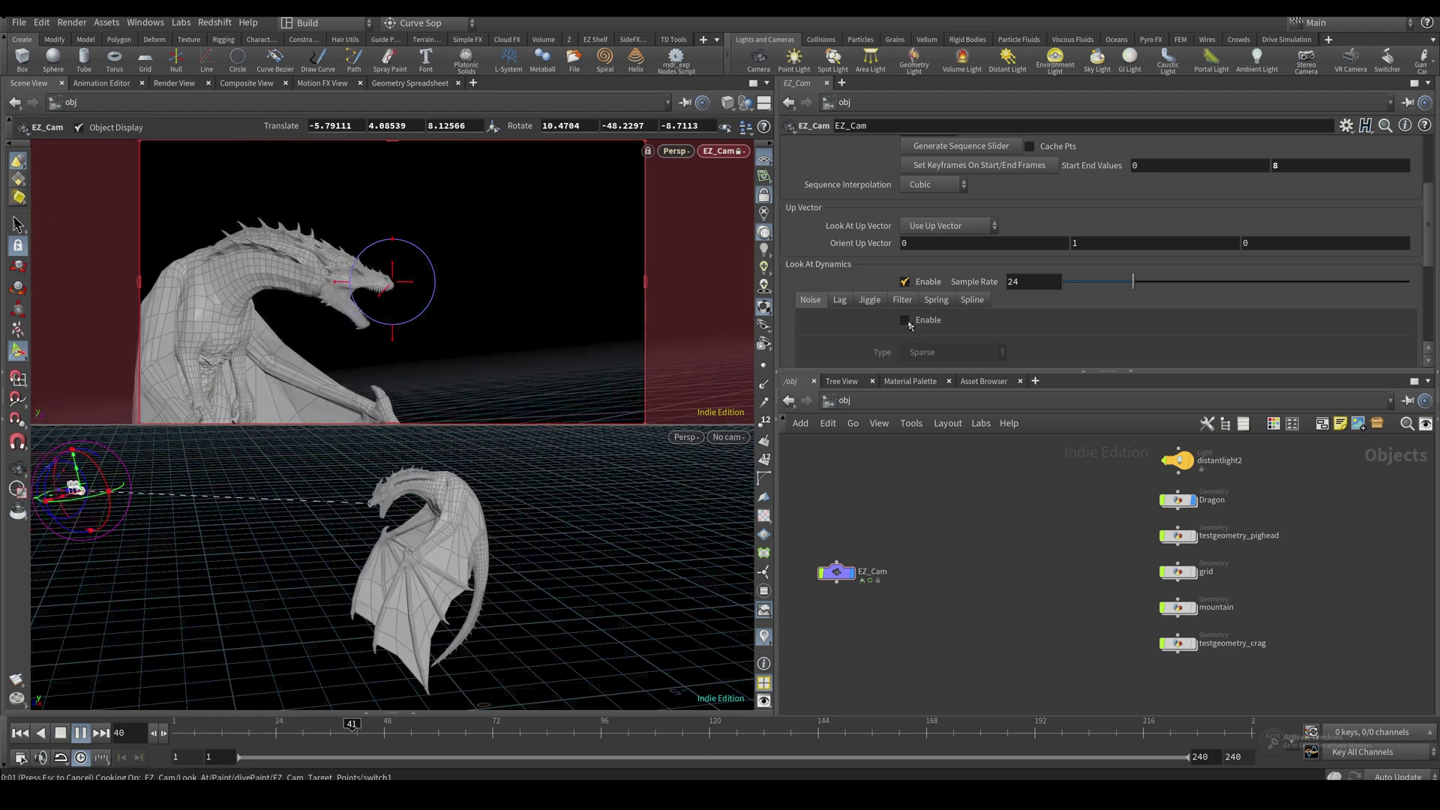
key("ctrl+Up")
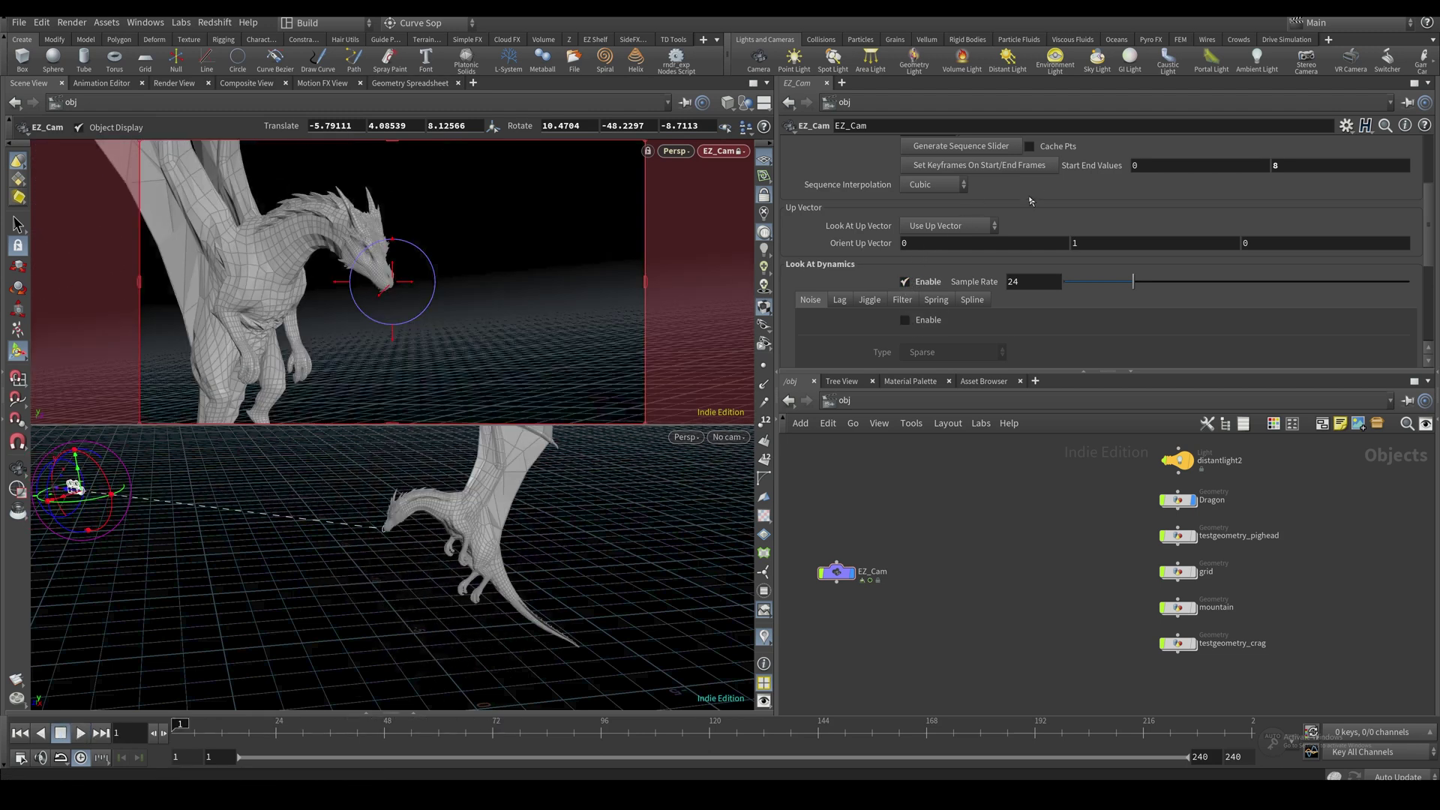
Replay the animation with both Cache Pts and Look At Dynamics enabled, and switch both options off again
scroll(1020, 201, "up", 1)
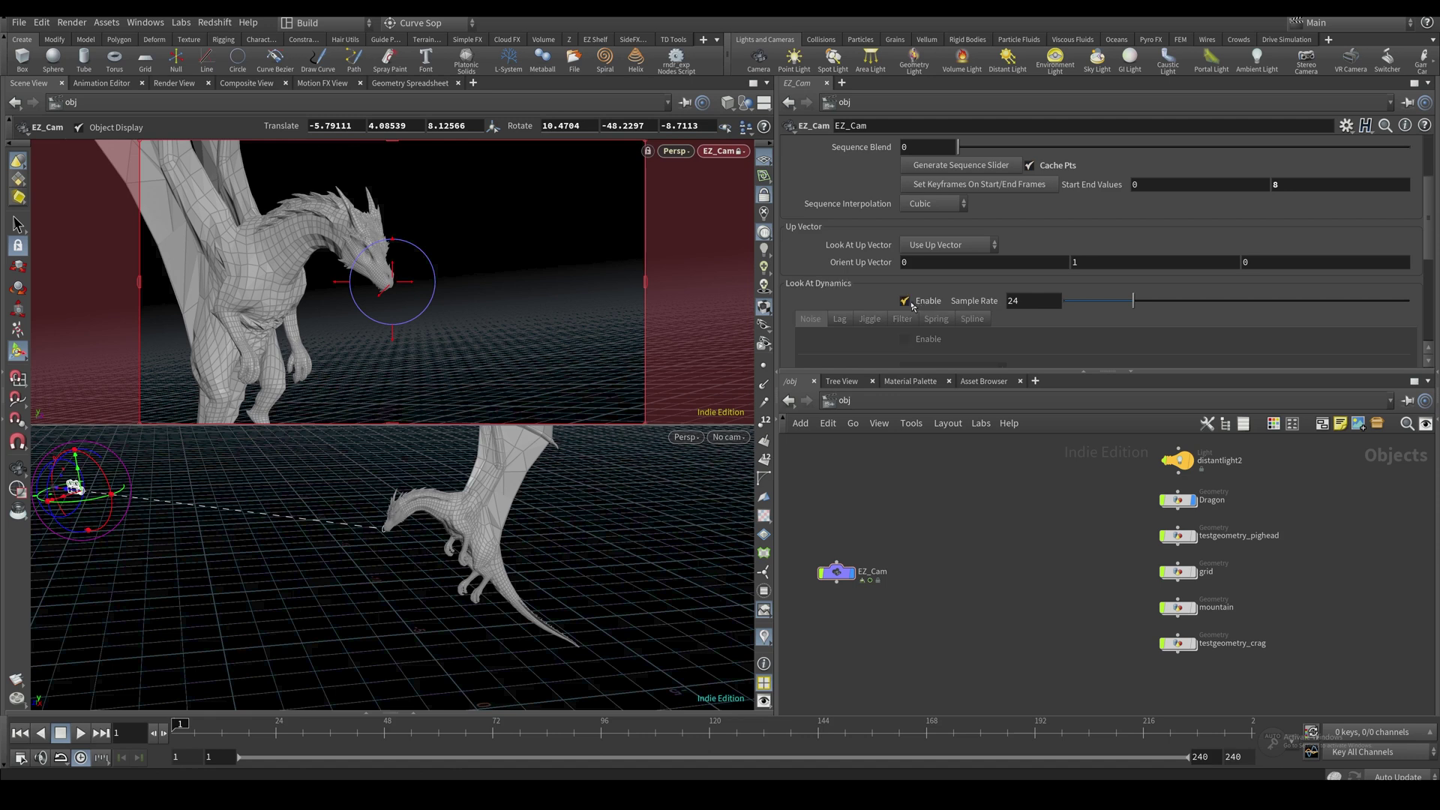
key("Up")
key("Up")
key("Up")
left_click(905, 300)
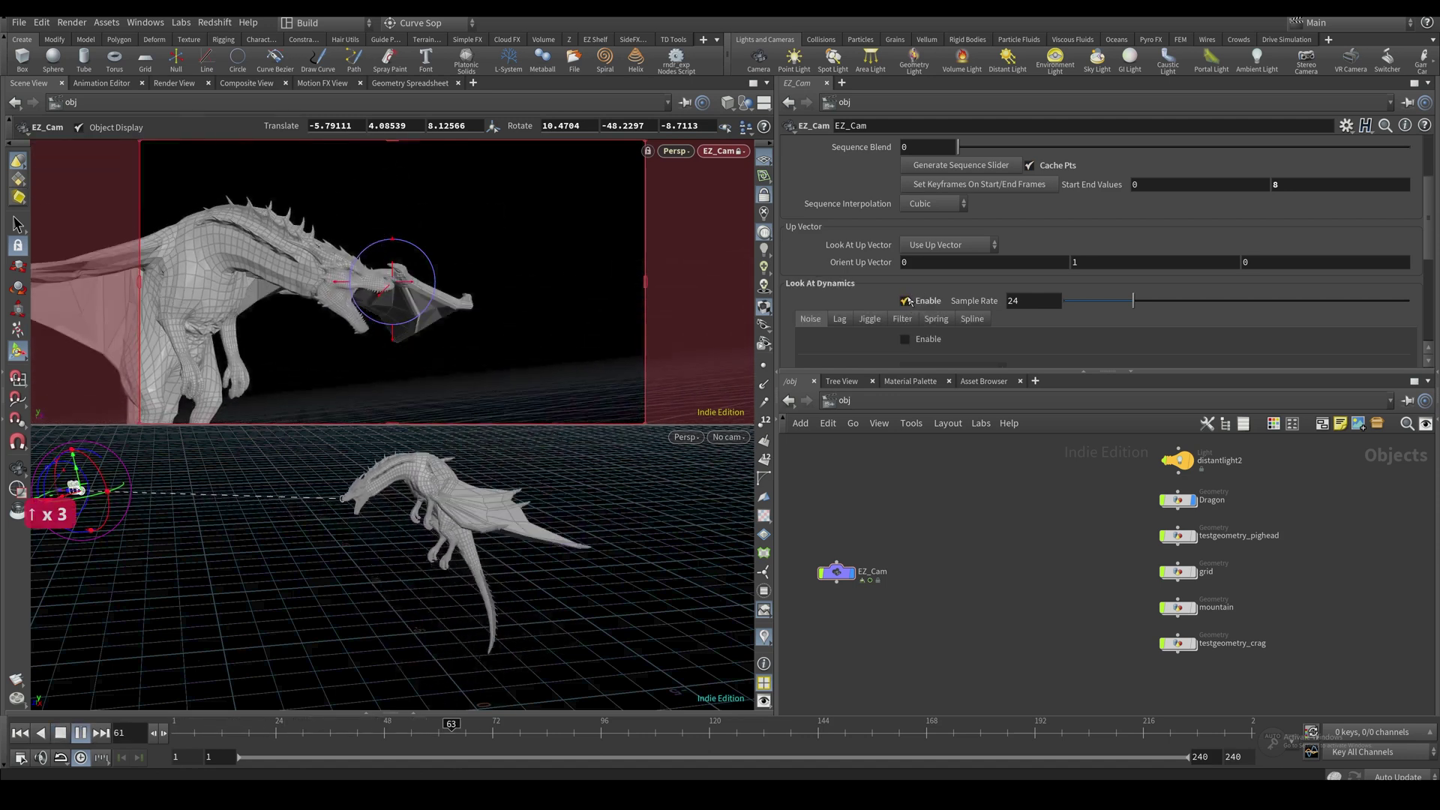
scroll(868, 315, "down", 2)
scroll(881, 279, "up", 1)
scroll(874, 284, "down", 2)
scroll(870, 287, "up", 2)
key("ctrl+Up")
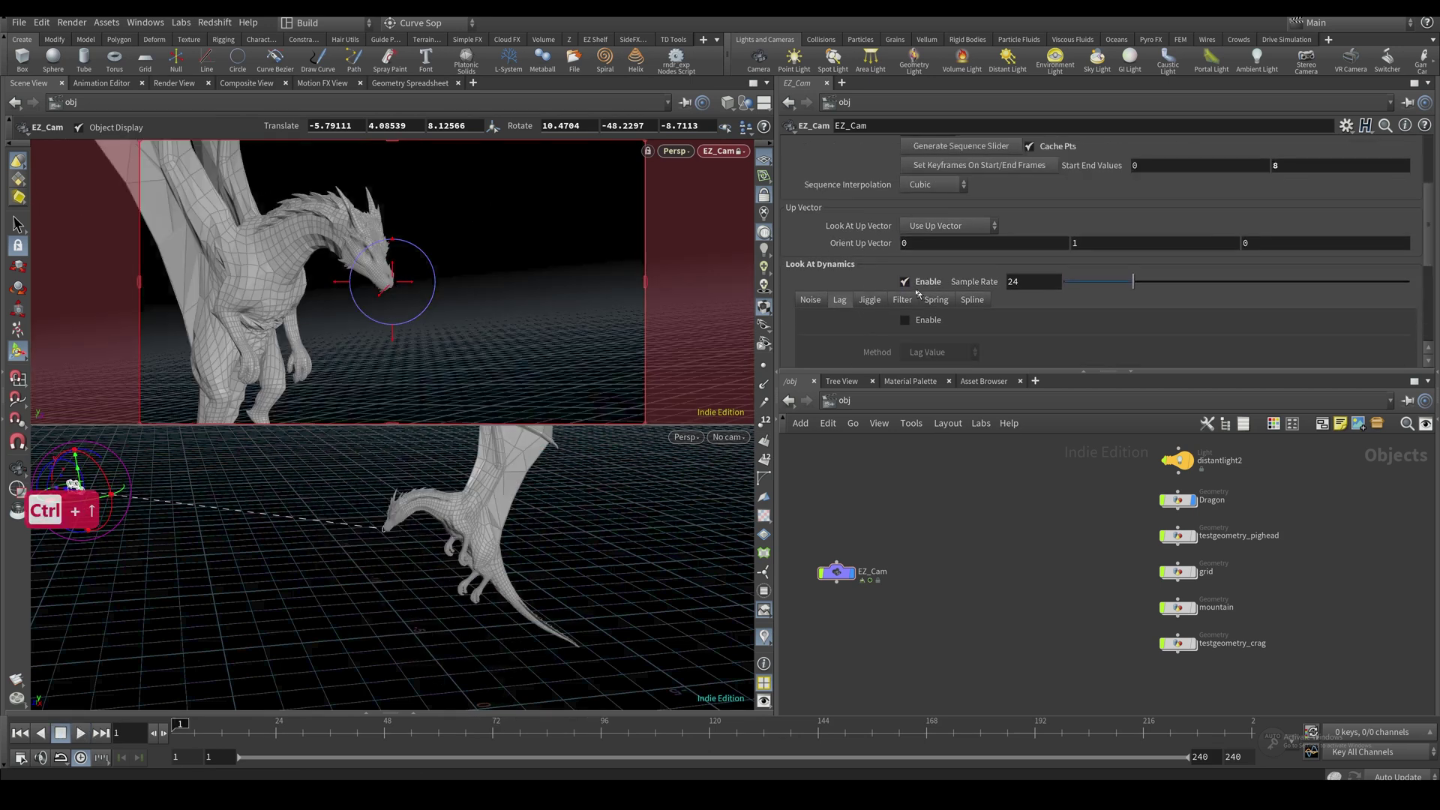
scroll(858, 301, "up", 3)
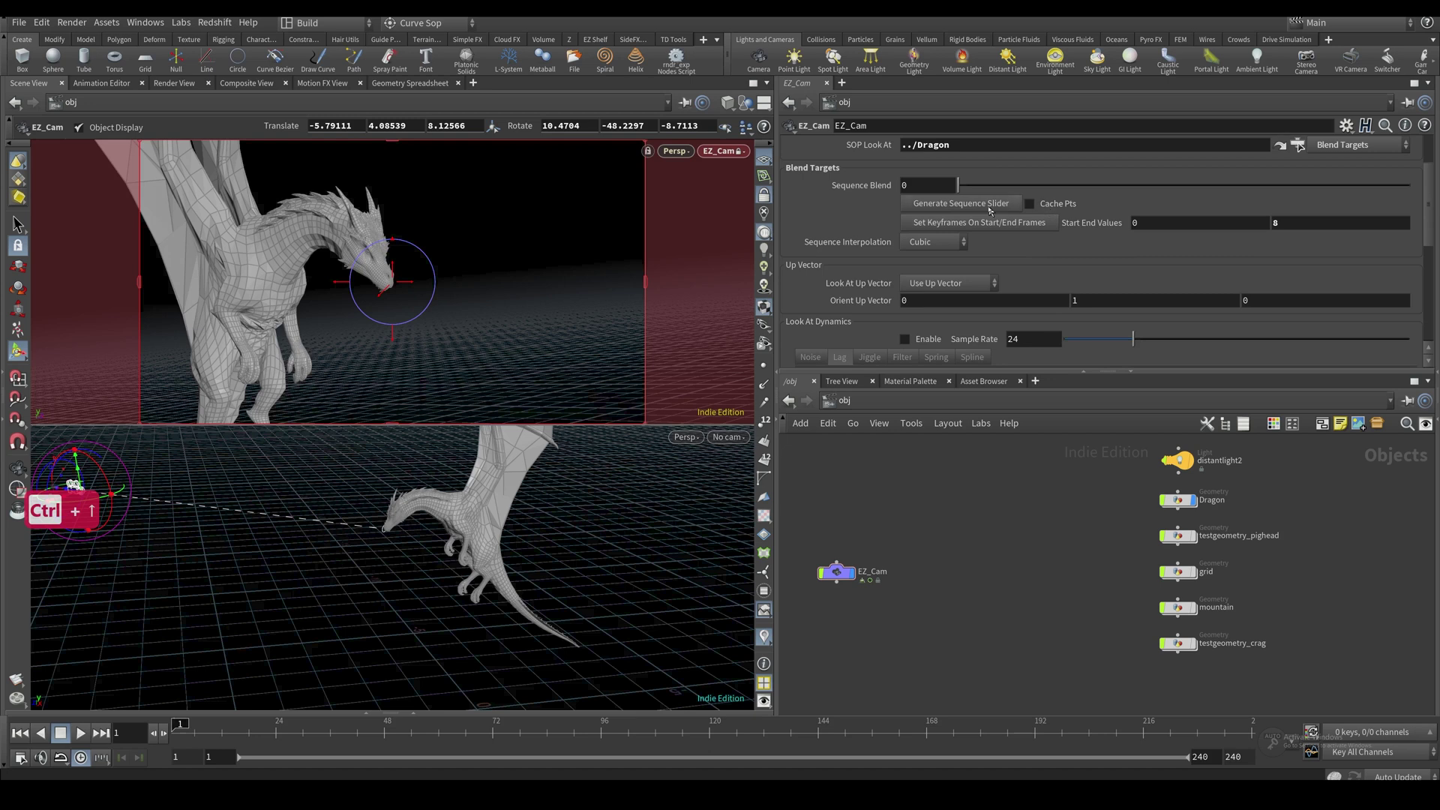
Clear all of the dragon's target points inside EZ_Cam, and place a single one at the tip of its wing
double_click(838, 578)
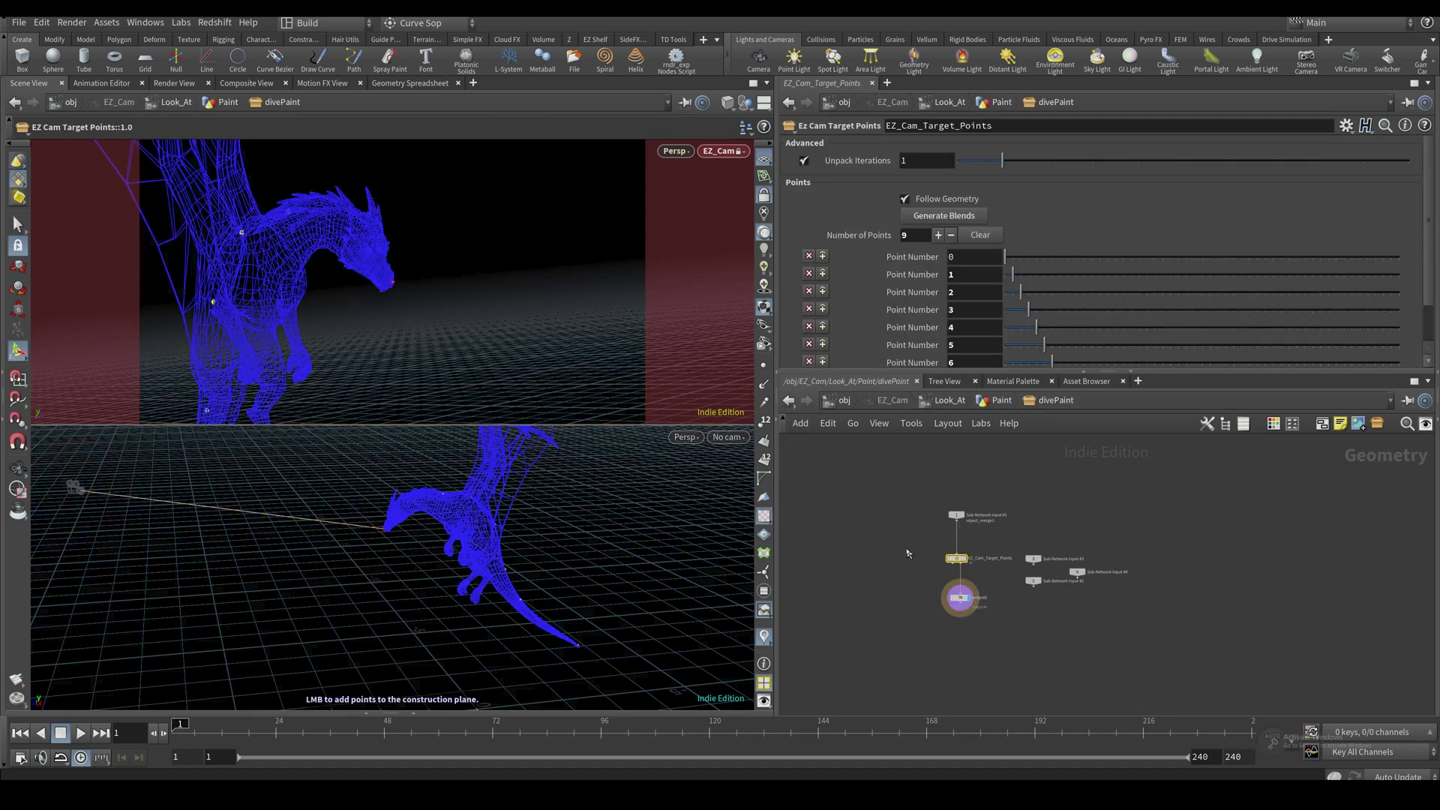
left_click(845, 400)
double_click(831, 571)
left_click(990, 238)
left_click_drag(494, 508, 545, 442, "alt")
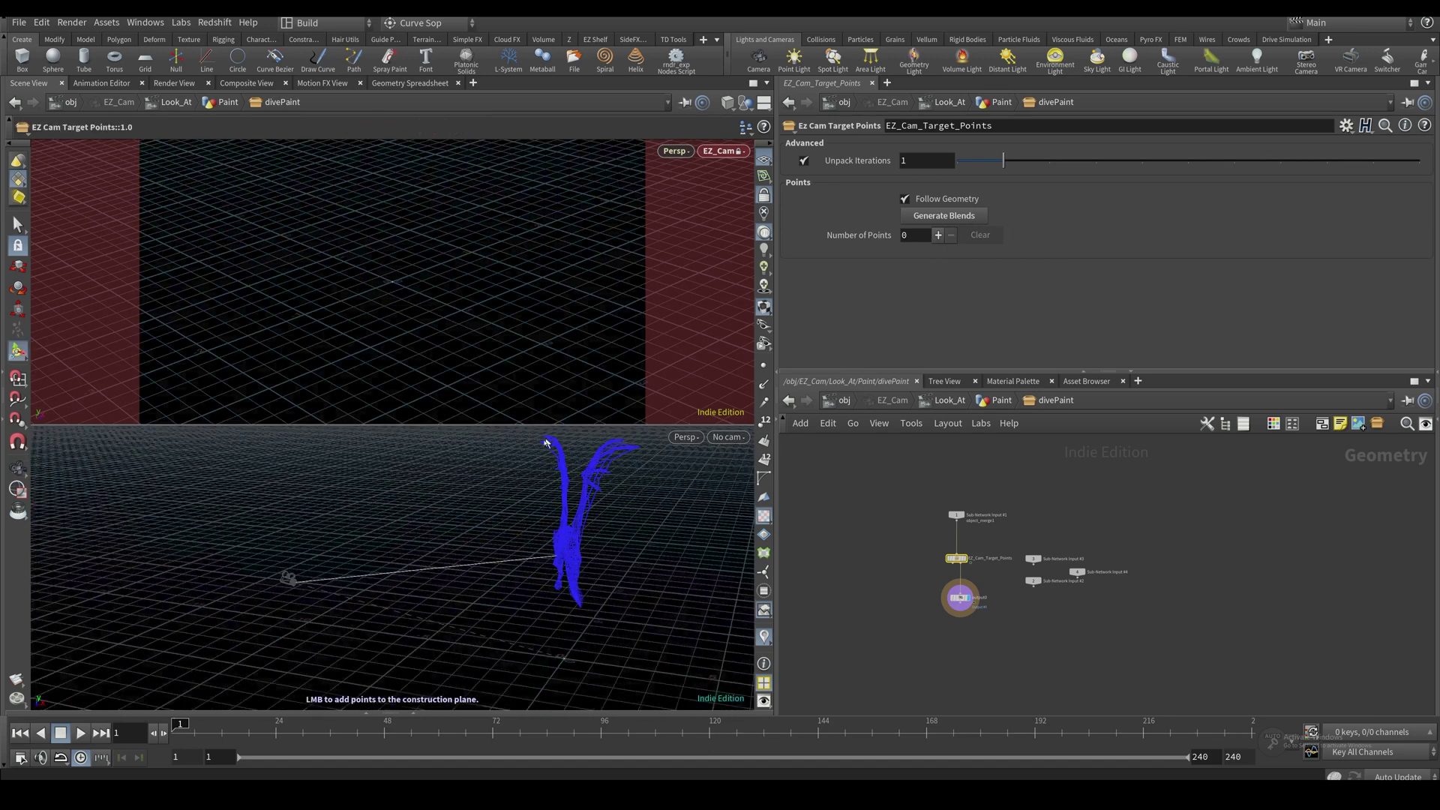
left_click(636, 452)
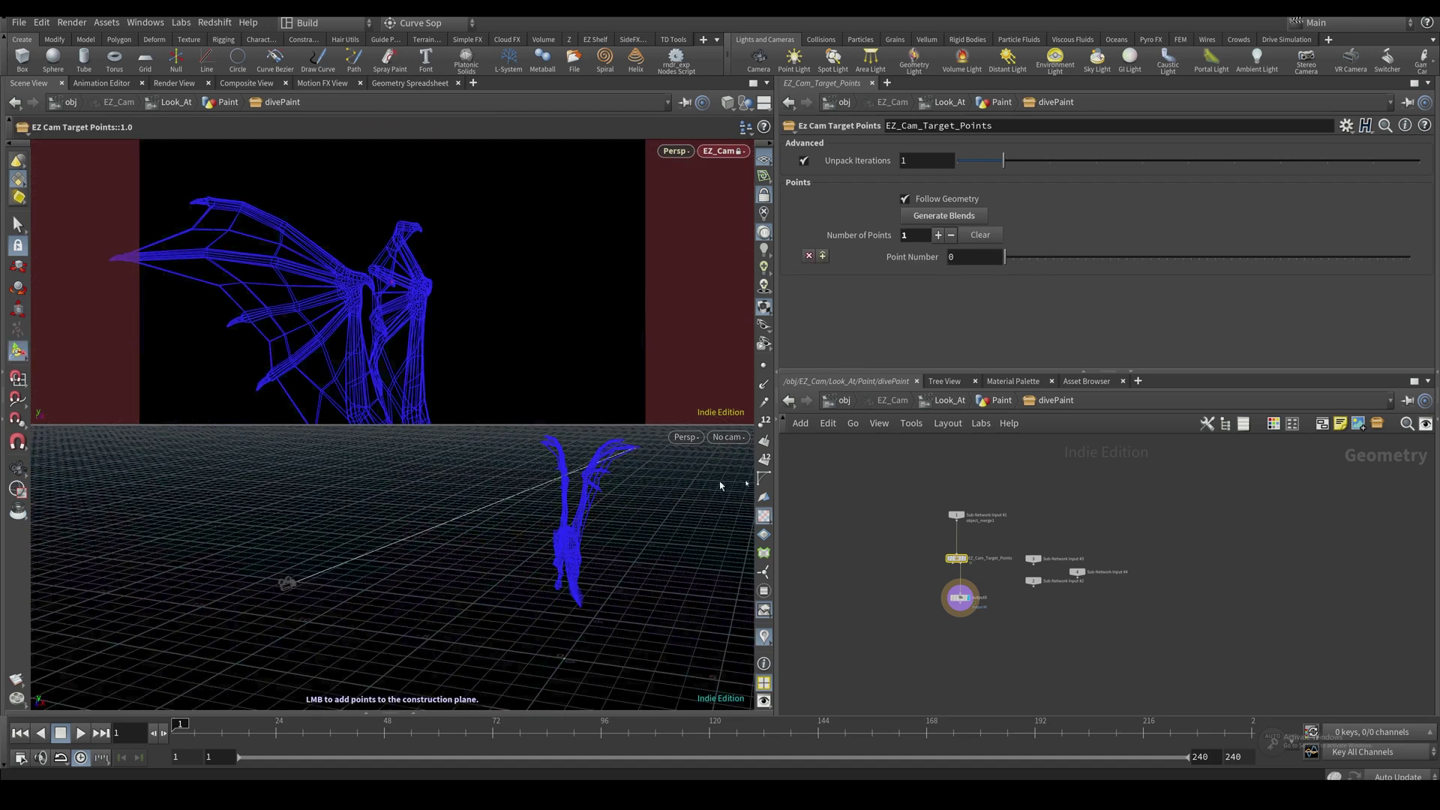
Return to the object level and play the animation to watch EZ_Cam track the wing tip
left_click(844, 402)
key("Up")
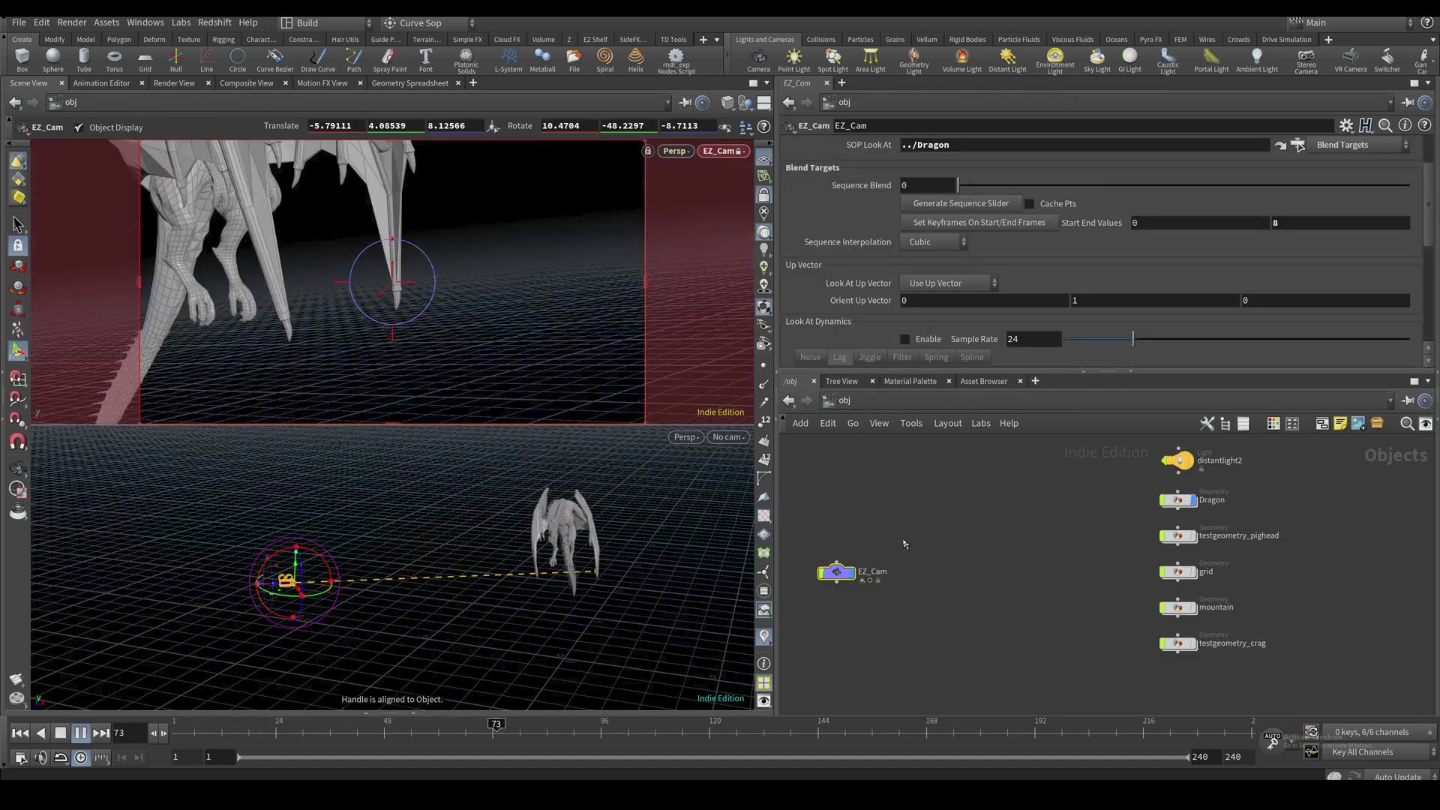
key("Up")
Regenerate the sequence slider for the single wing-tip target, enable Cache Pts, and close the console
scroll(901, 286, "down", 1)
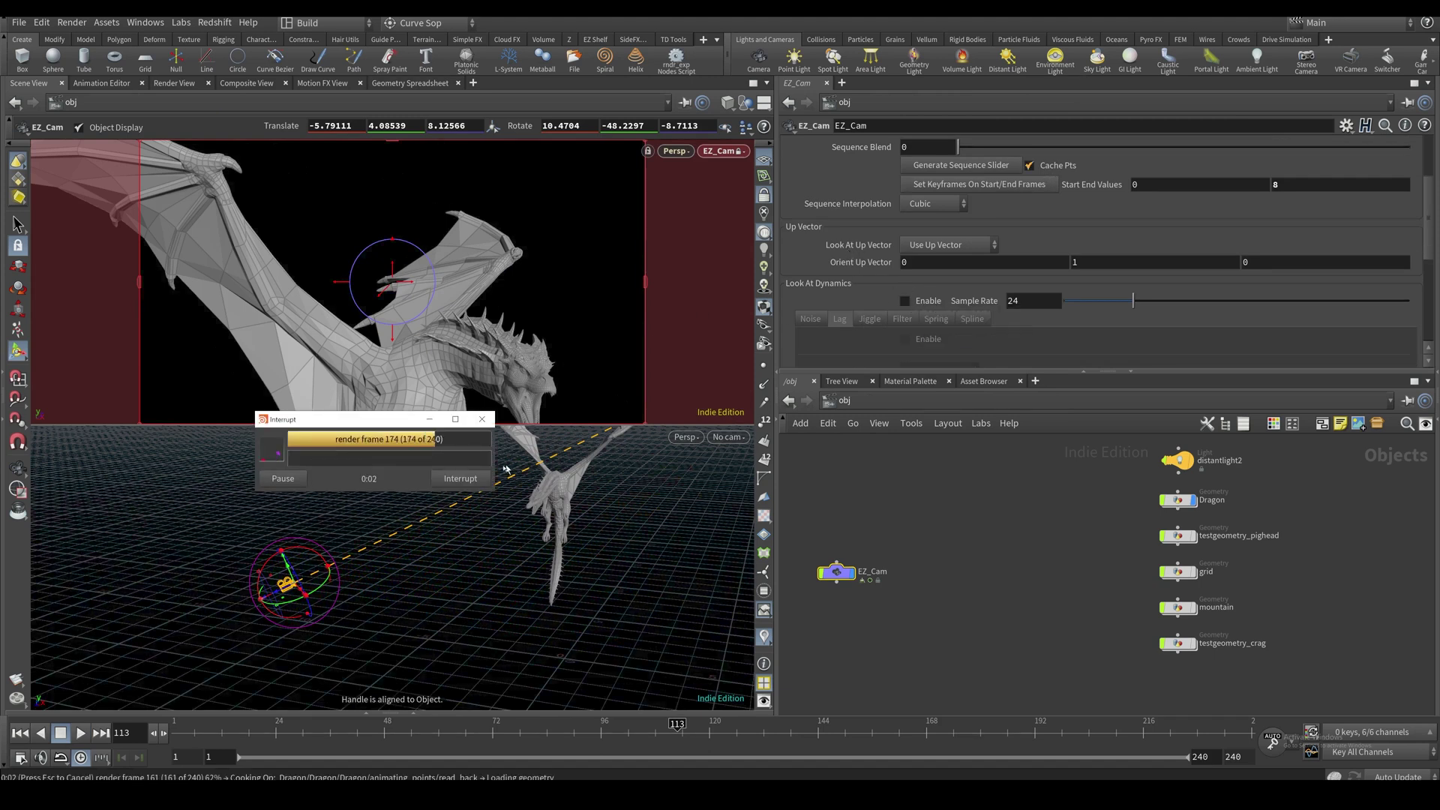
left_click(475, 485)
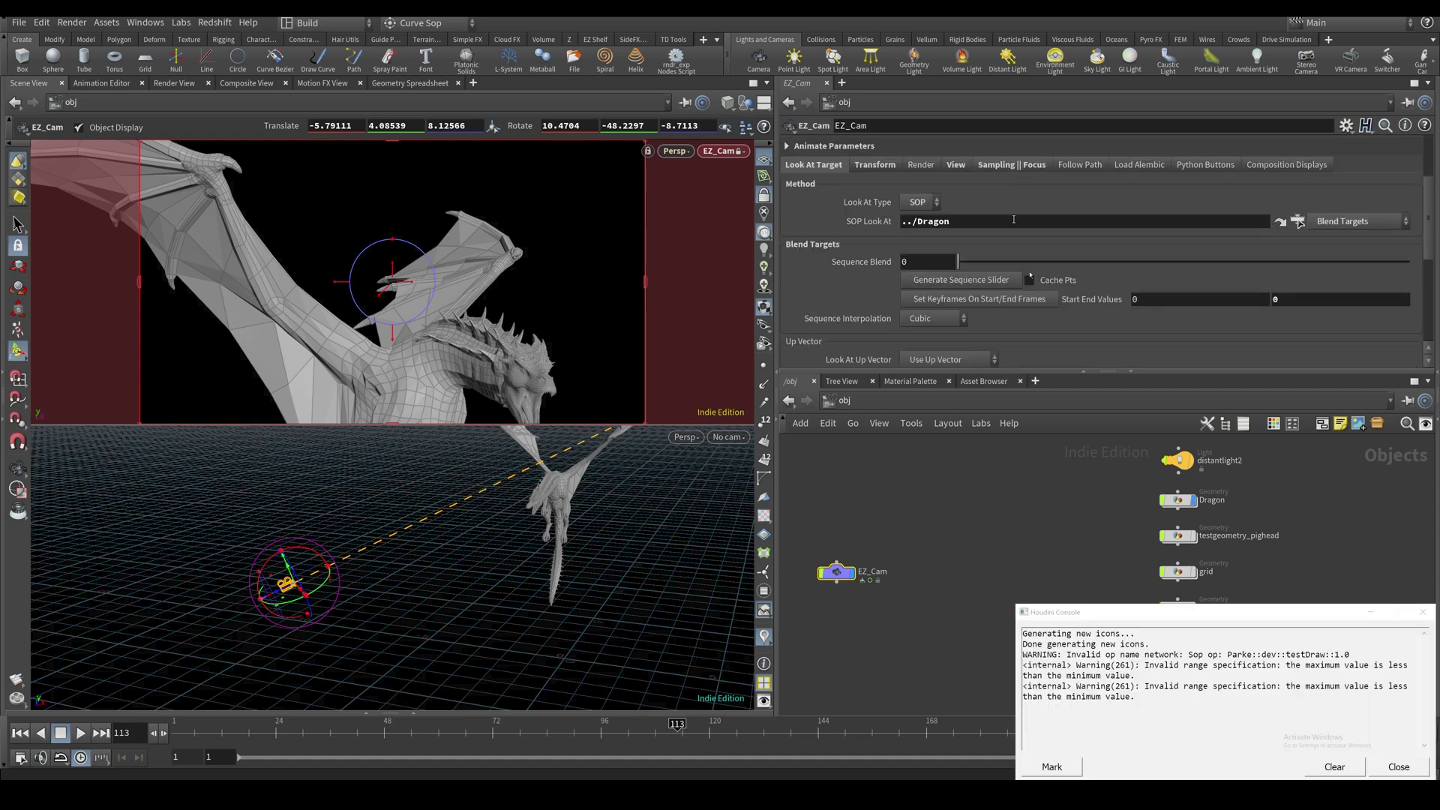
left_click(1423, 612)
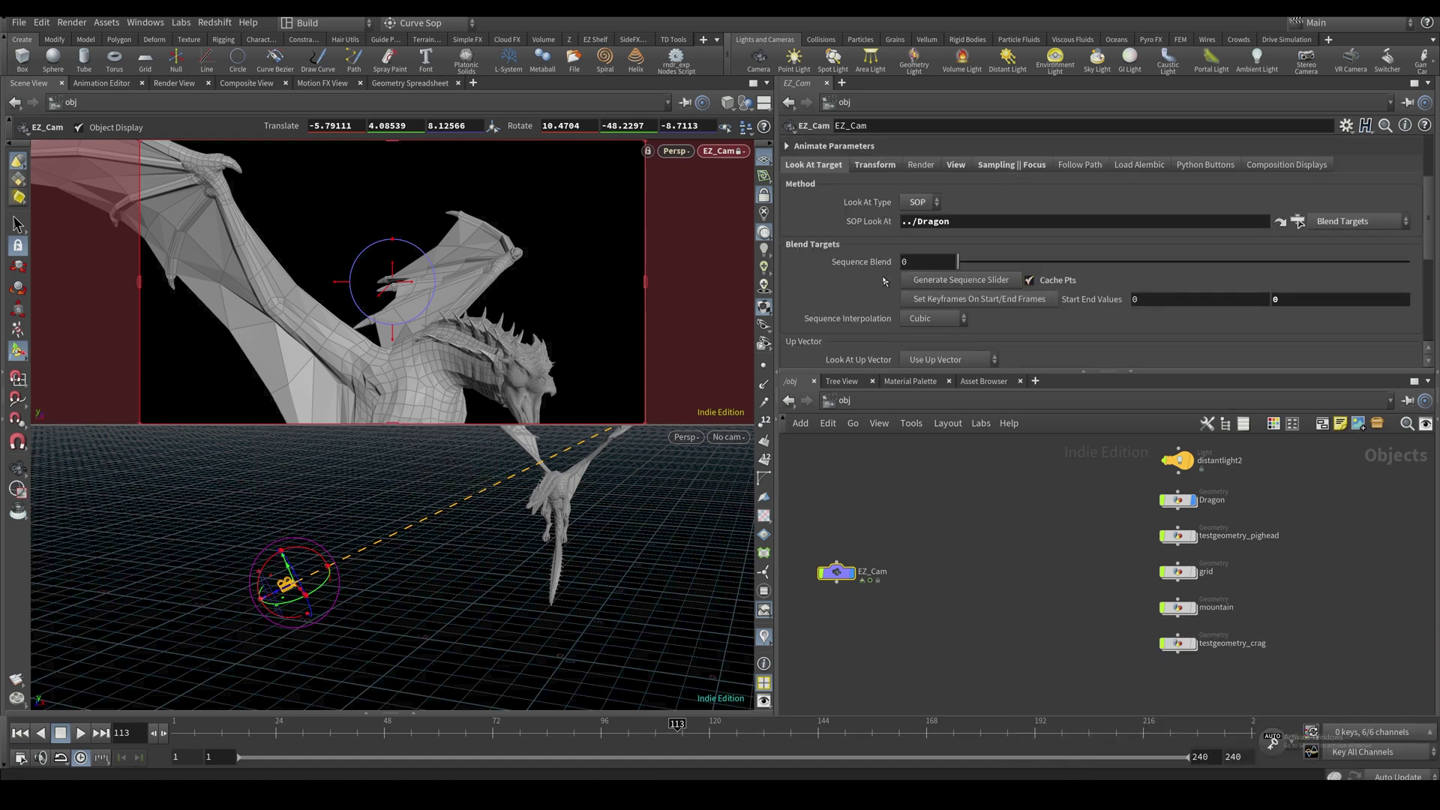
Play part of the animation, and enable Look At Dynamics with its Lag effect on EZ_Cam
key("Up")
key("Up")
scroll(913, 361, "down", 5)
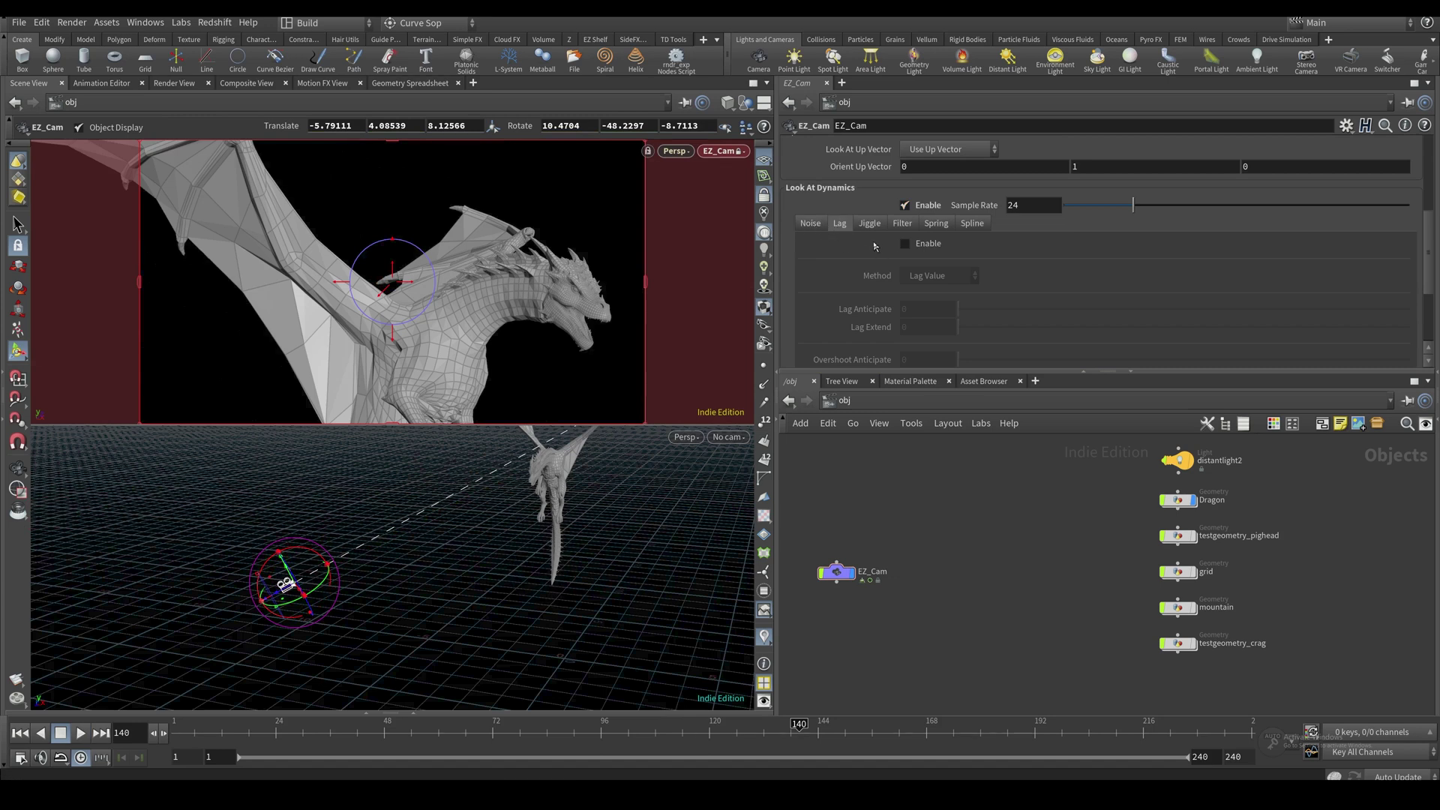
left_click(914, 247)
scroll(927, 275, "down", 1)
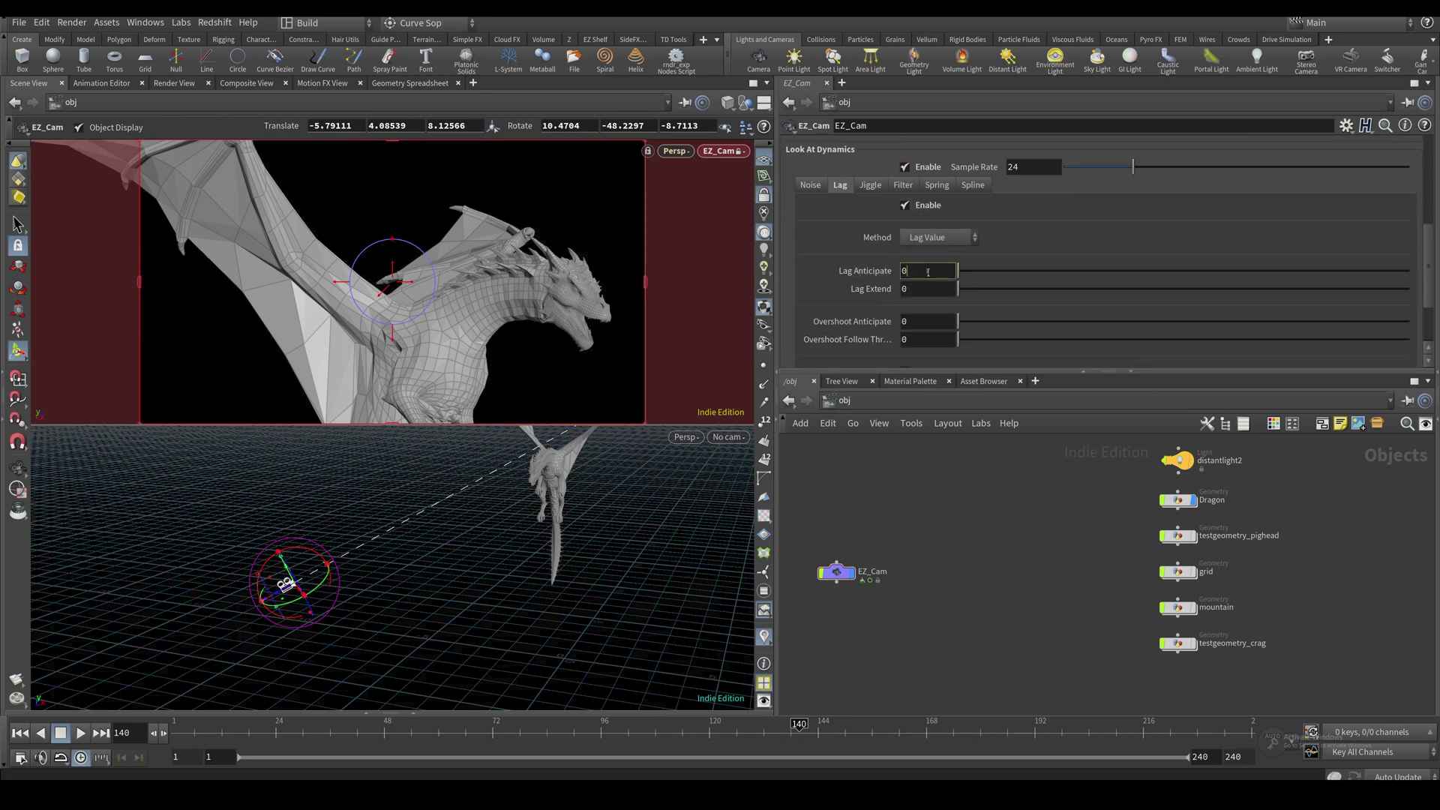
Set EZ_Cam's Lag Anticipate, Lag Extend, Overshoot Anticipate and Overshoot Follow Through to 0.5, and play part of the animation
key("Return")
type(".5")
key("Return")
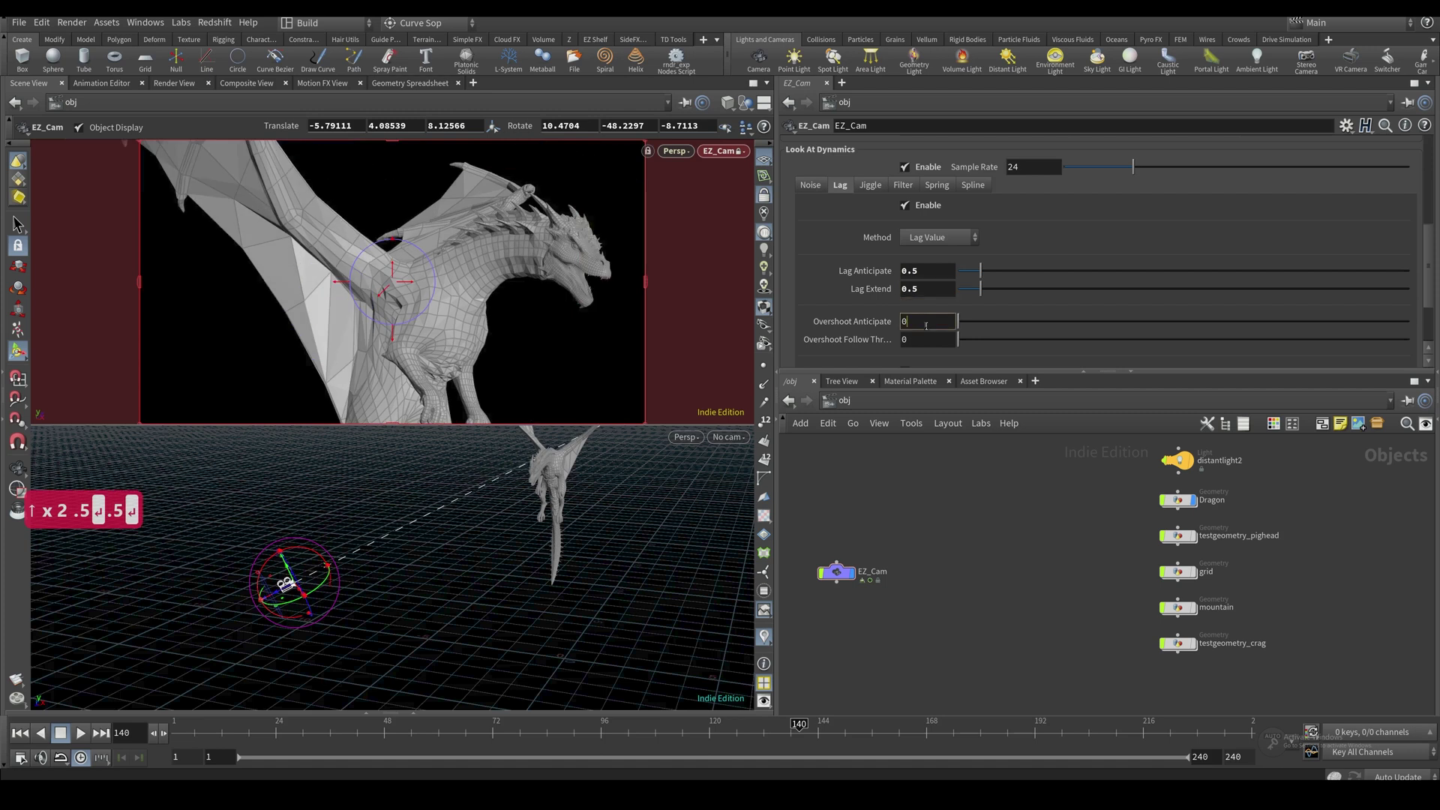
type(".5")
key("Return")
type(".5")
key("Return")
key("Up")
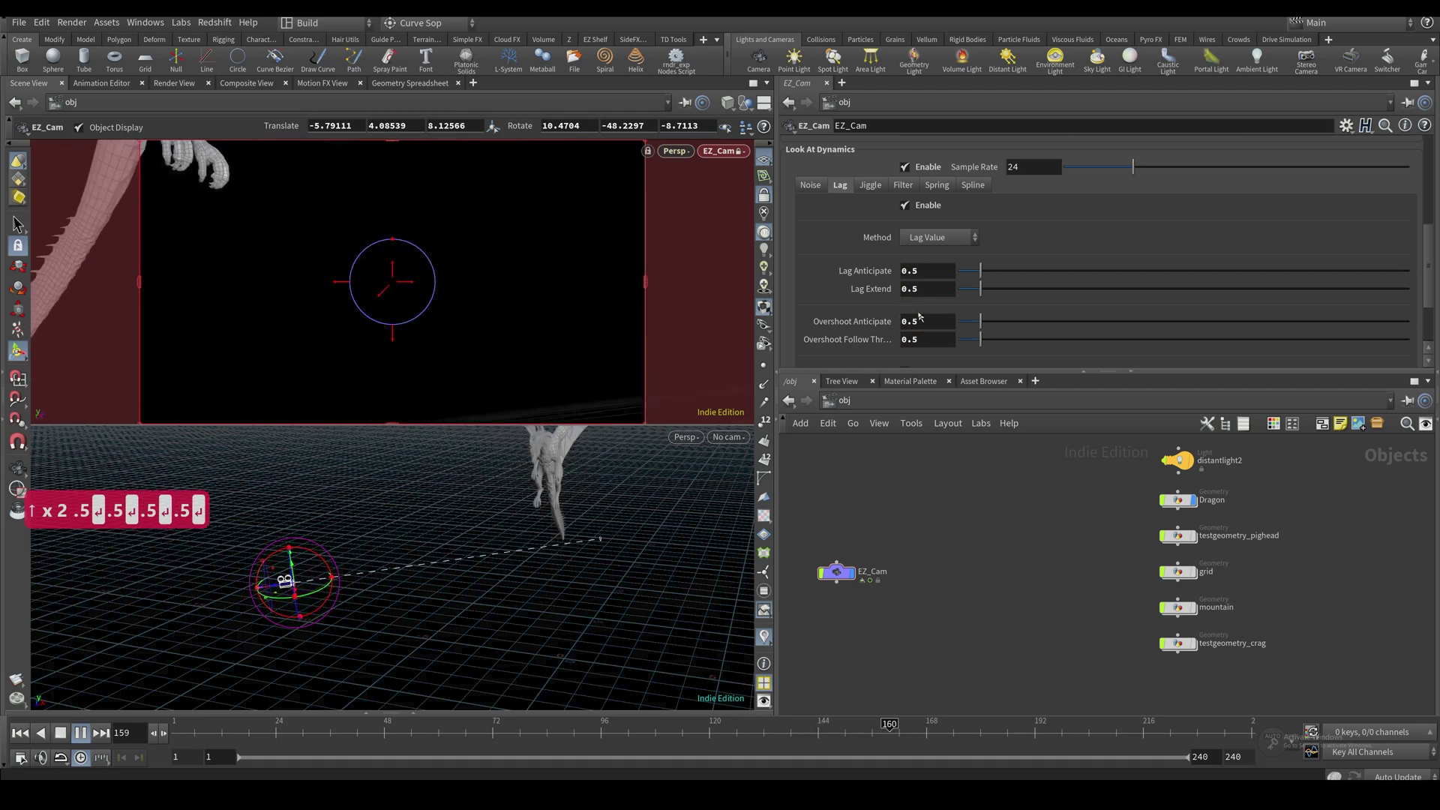
key("Up")
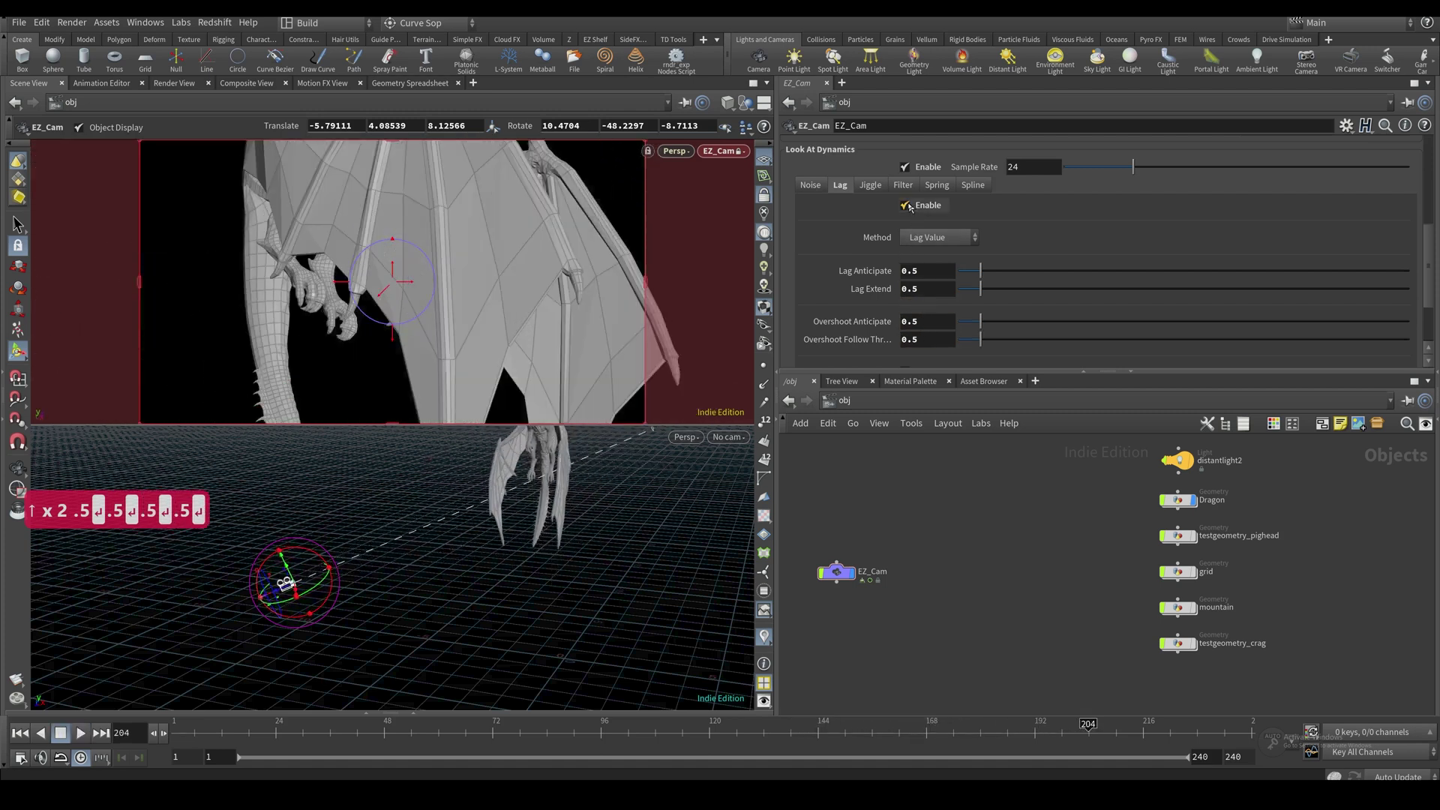
Turn off Lag, enable the Filter effect with a Filter Width of 2, and play the animation to review the camera motion
left_click(902, 184)
left_click(906, 208)
double_click(937, 274)
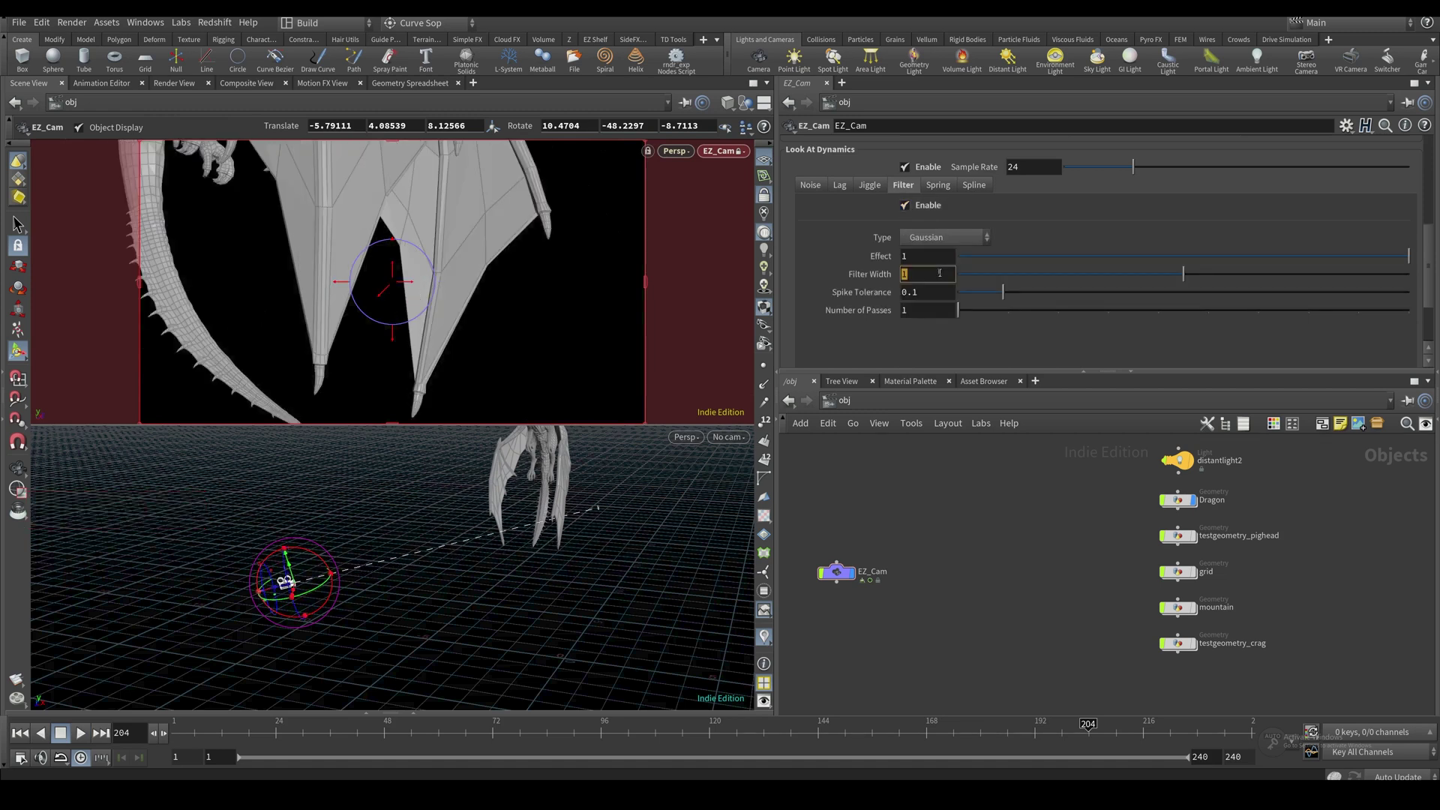
type("2")
key("Return")
key("Up")
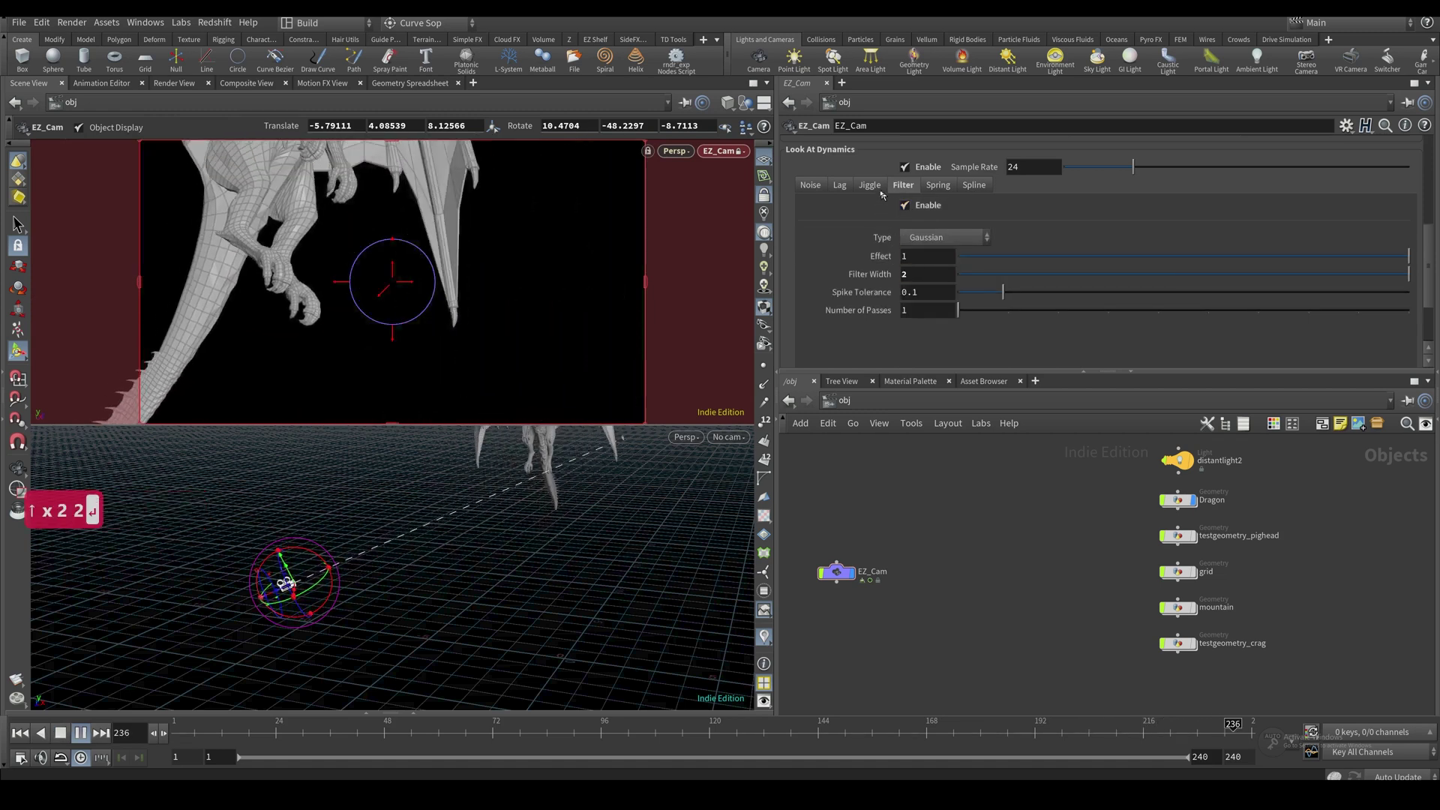
key("Up")
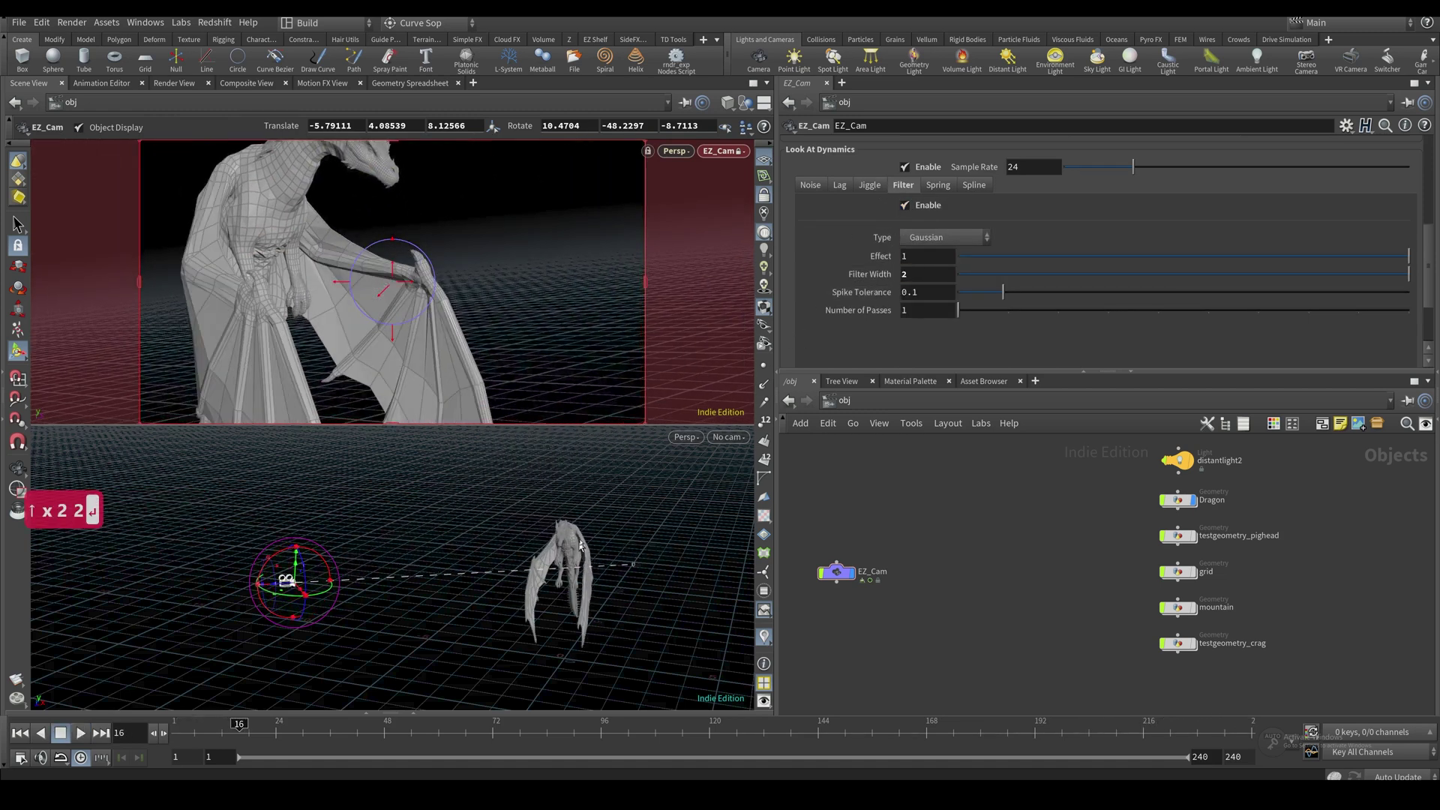
scroll(868, 293, "up", 1)
key("Up")
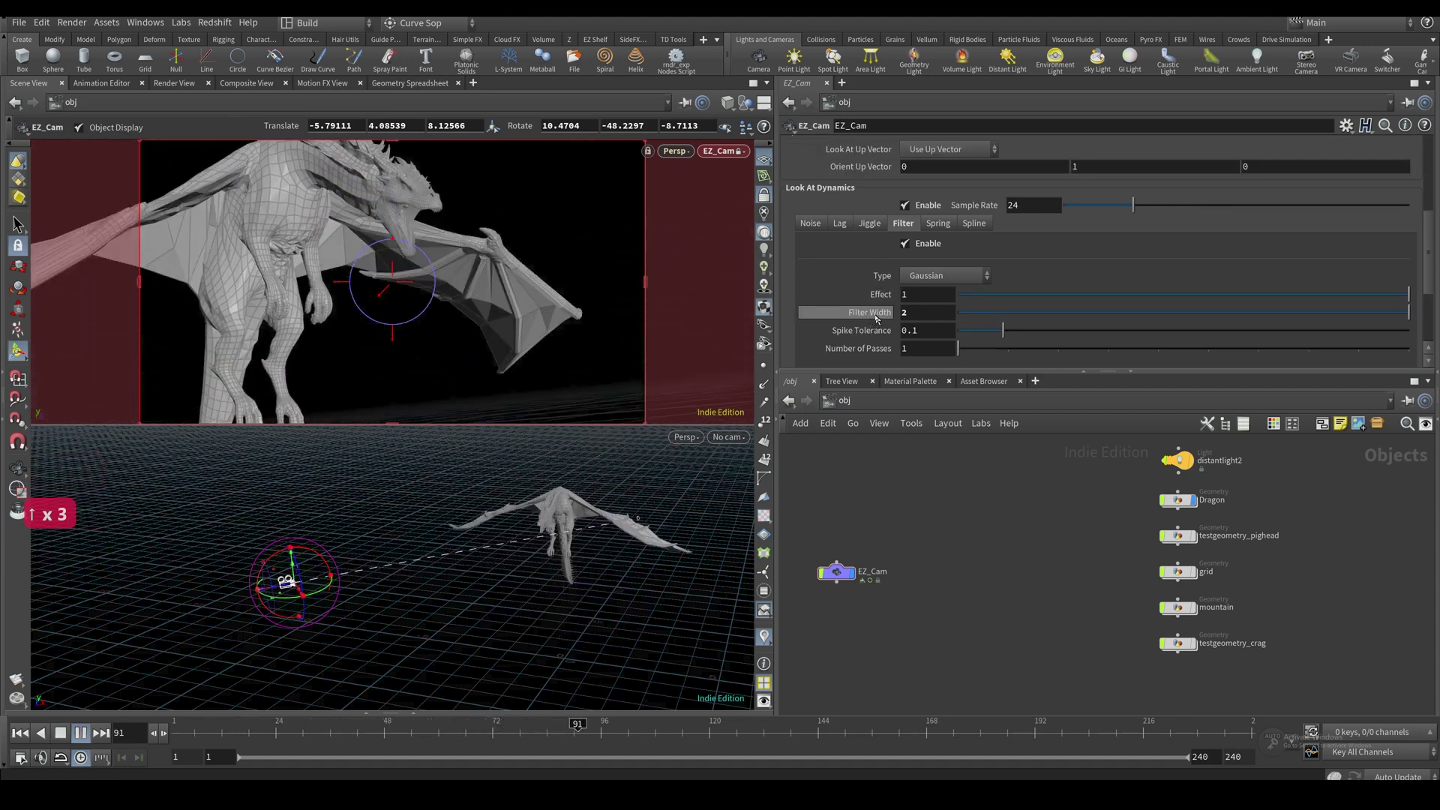
Disable Look At Dynamics, switch the look-at mode to Center of Mass, and show testgeometry_pighead as the target in place of the Dragon
scroll(874, 345, "up", 3)
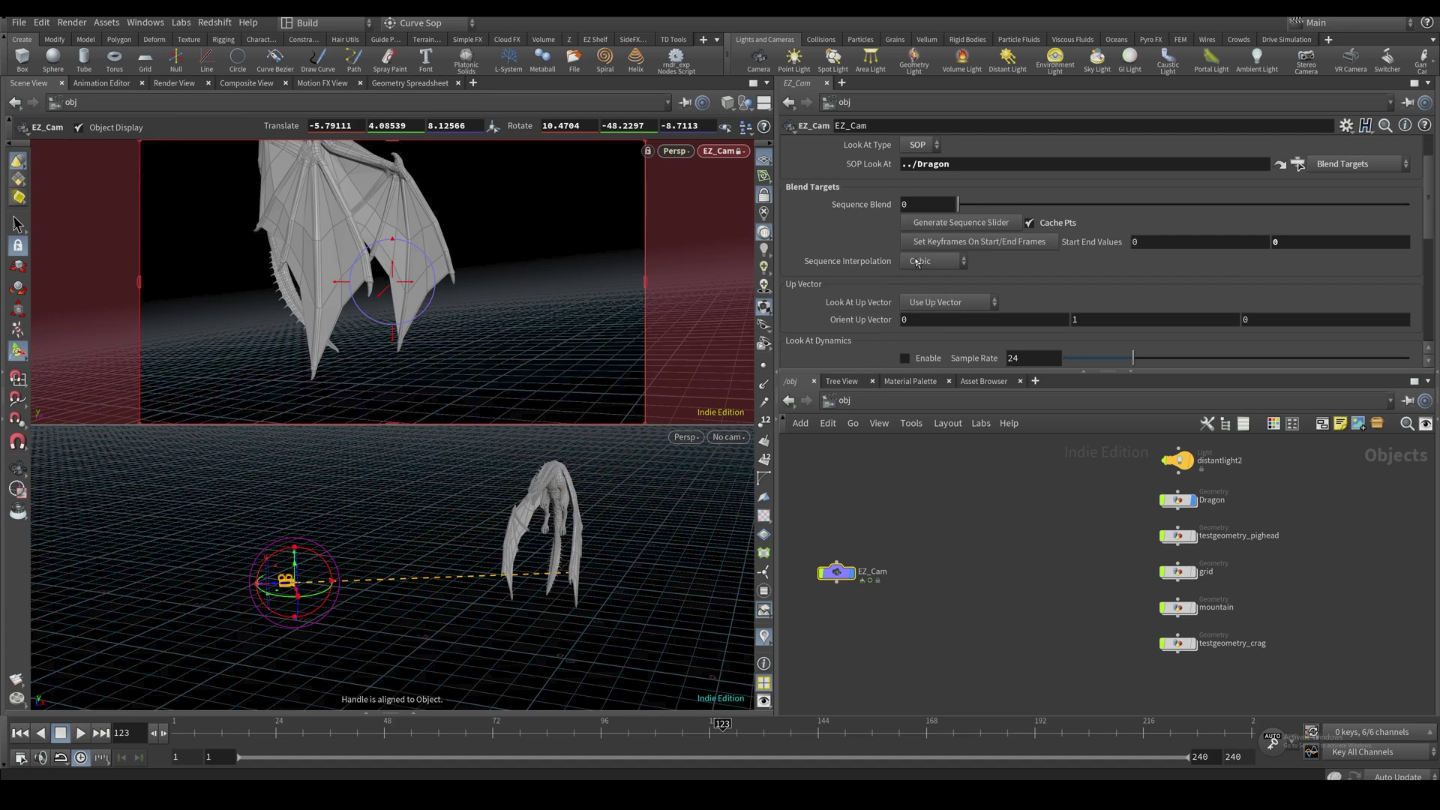
left_click(1335, 165)
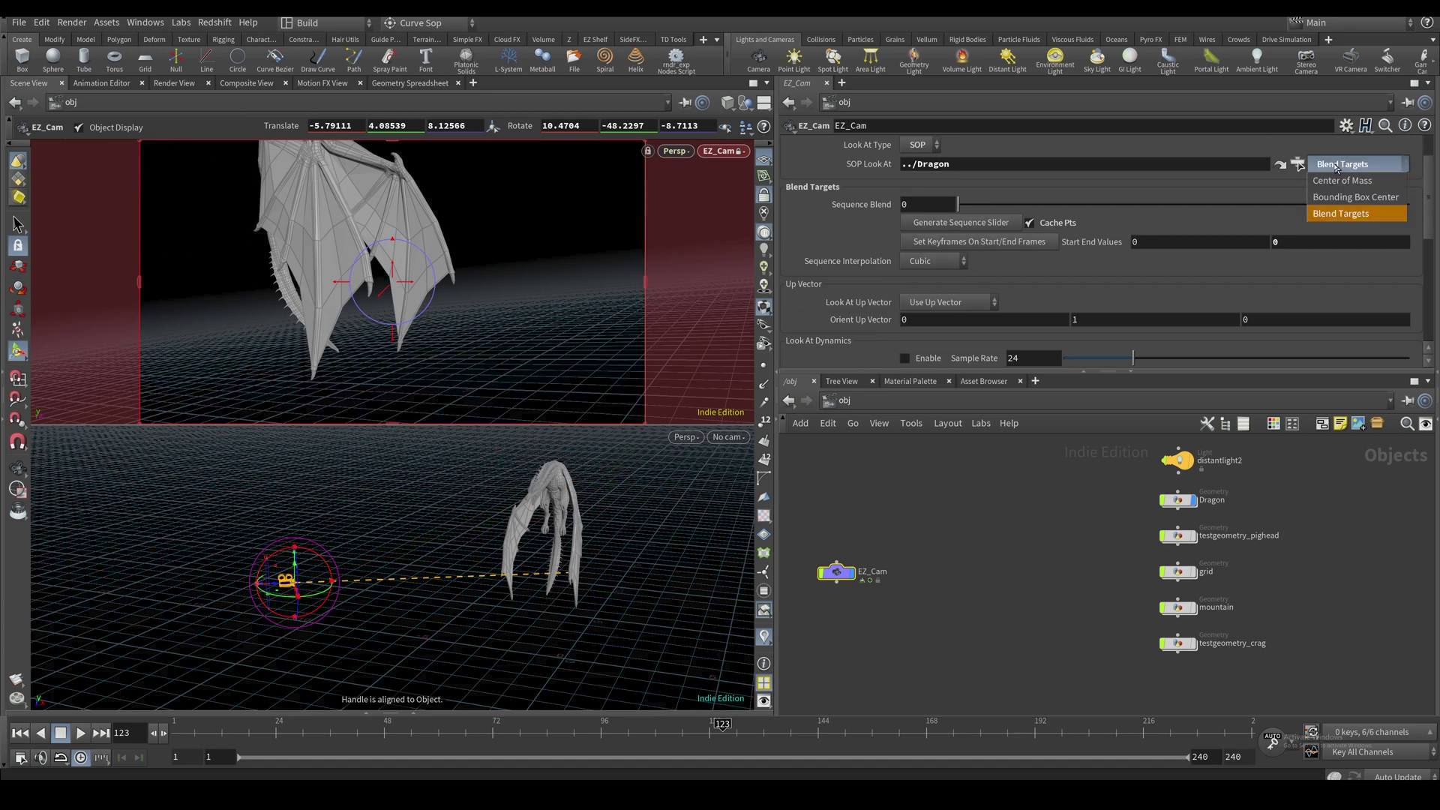
left_click(1342, 184)
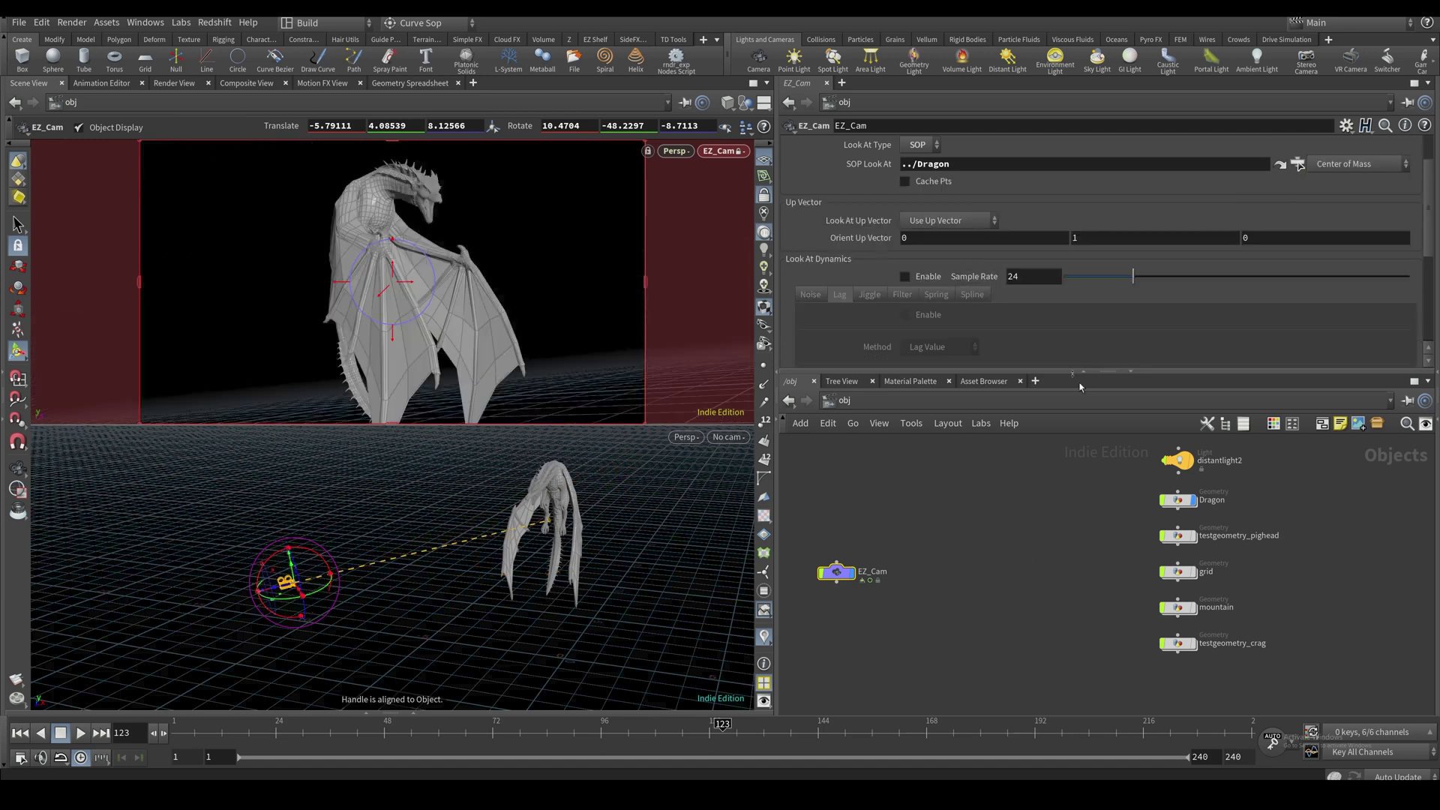
left_click(1193, 500)
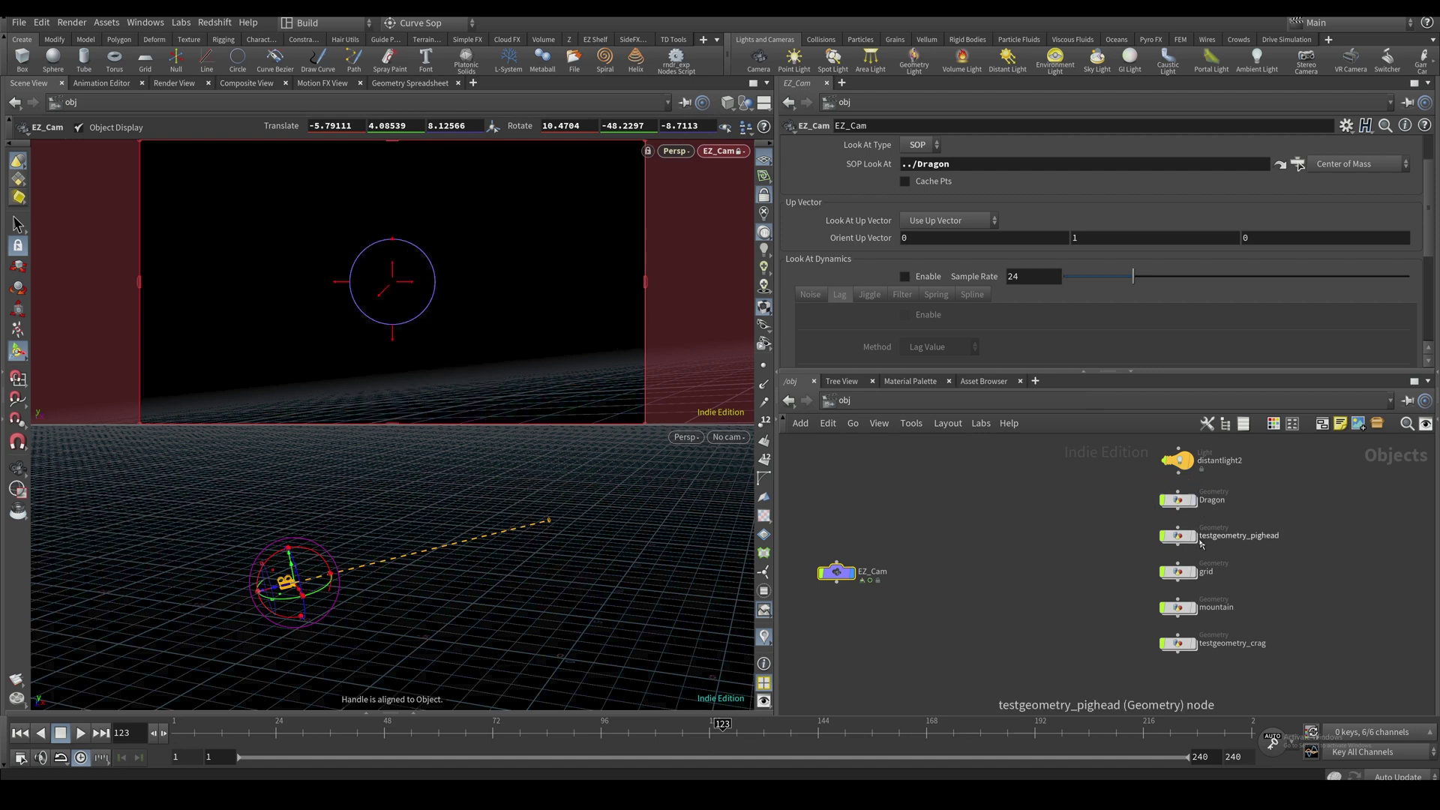
left_click(1189, 540)
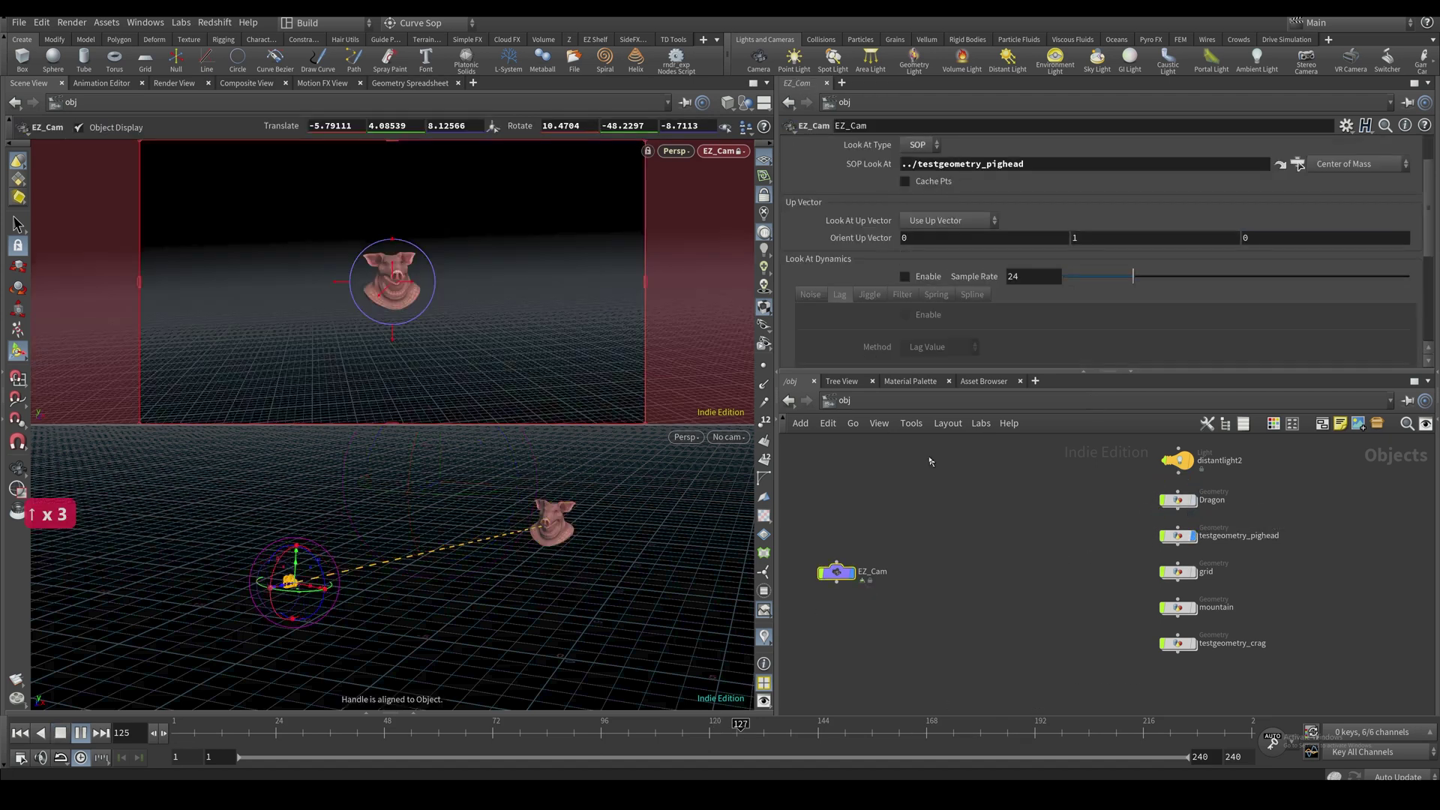
Enable Look At Dynamics with its Noise effect on EZ_Cam while the animation plays
scroll(930, 204, "down", 2)
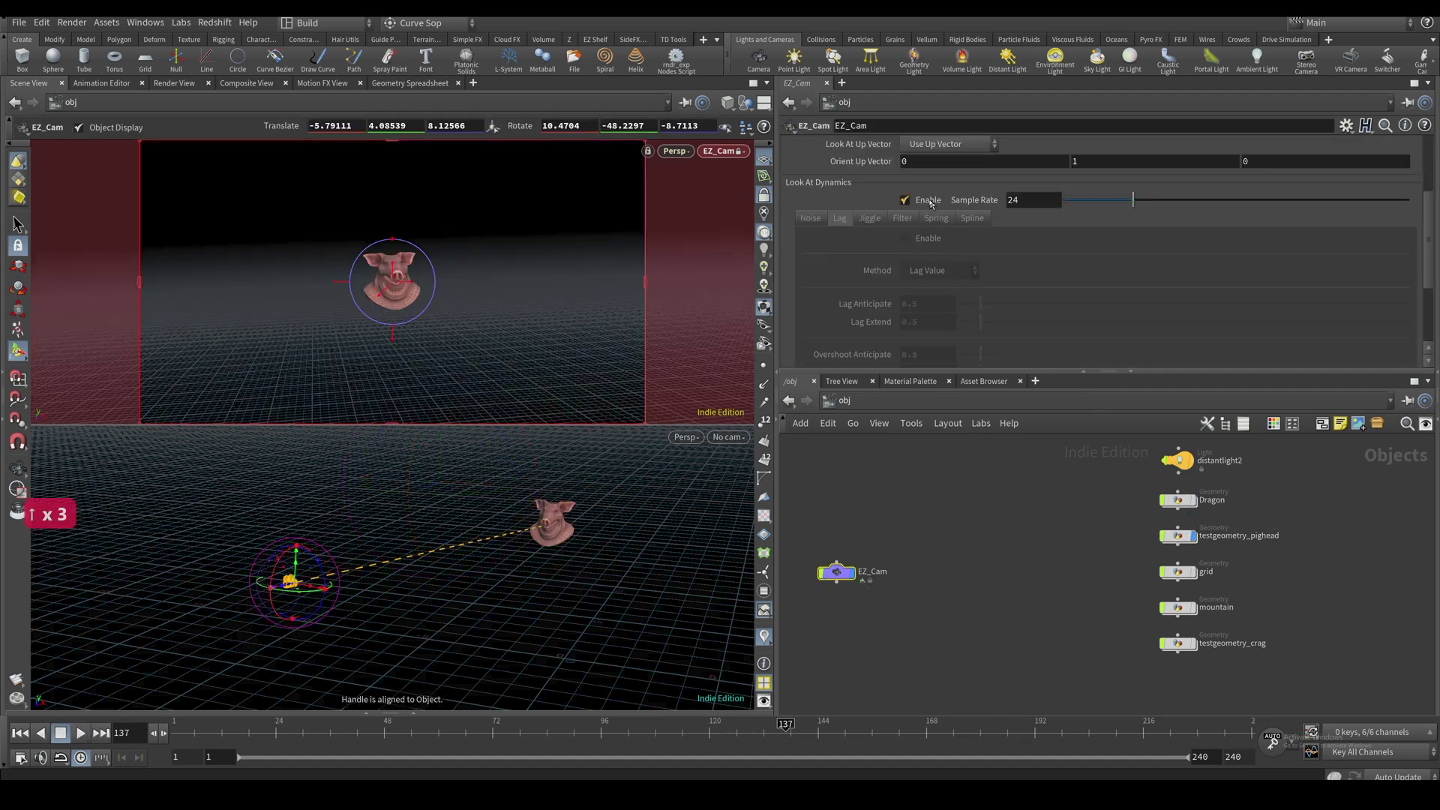
left_click(812, 218)
left_click(905, 238)
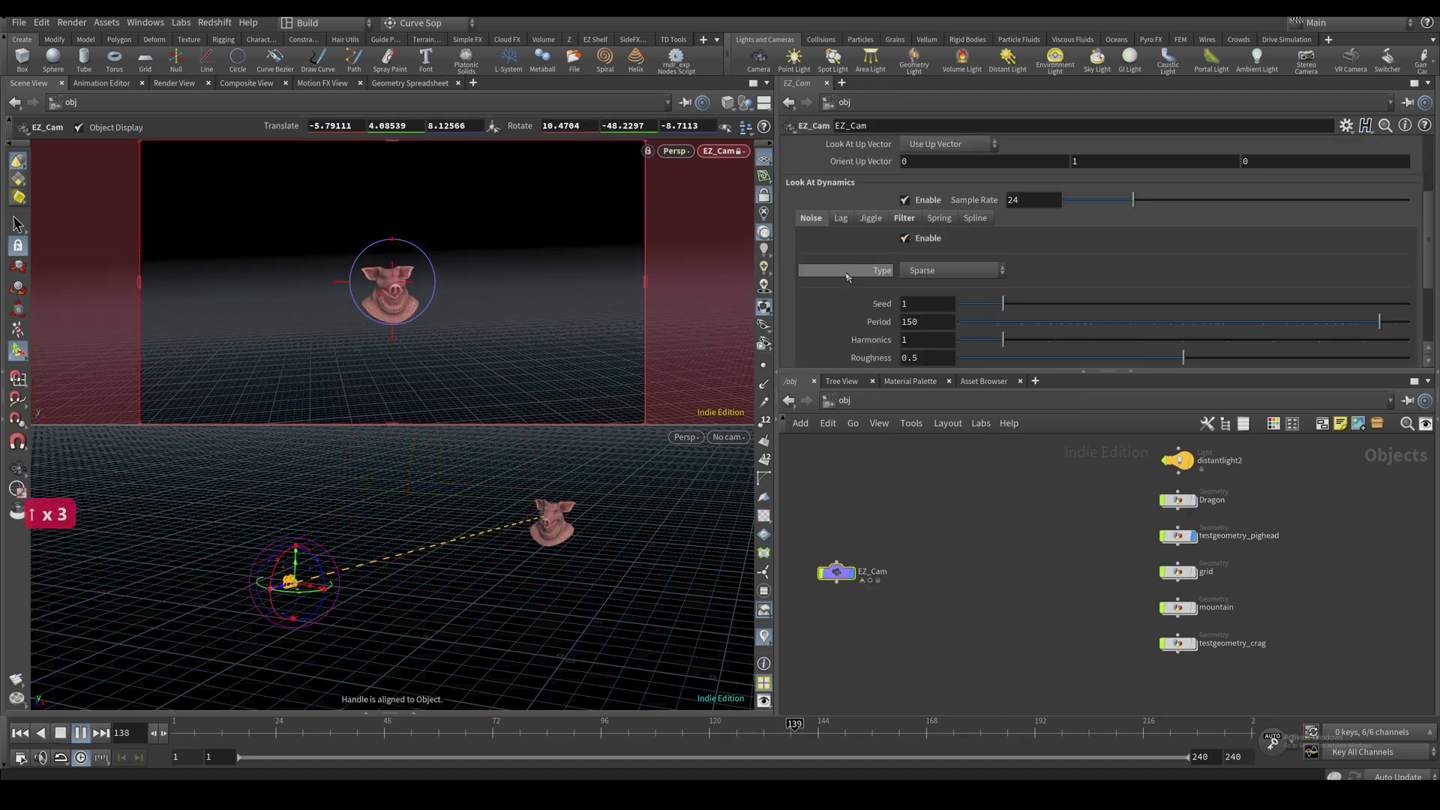
Raise the Noise Amplitude X and Z to 10 and Amplitude Y to about 2.05, viewing the look-at point's movement around the pig head
scroll(860, 297, "down", 3)
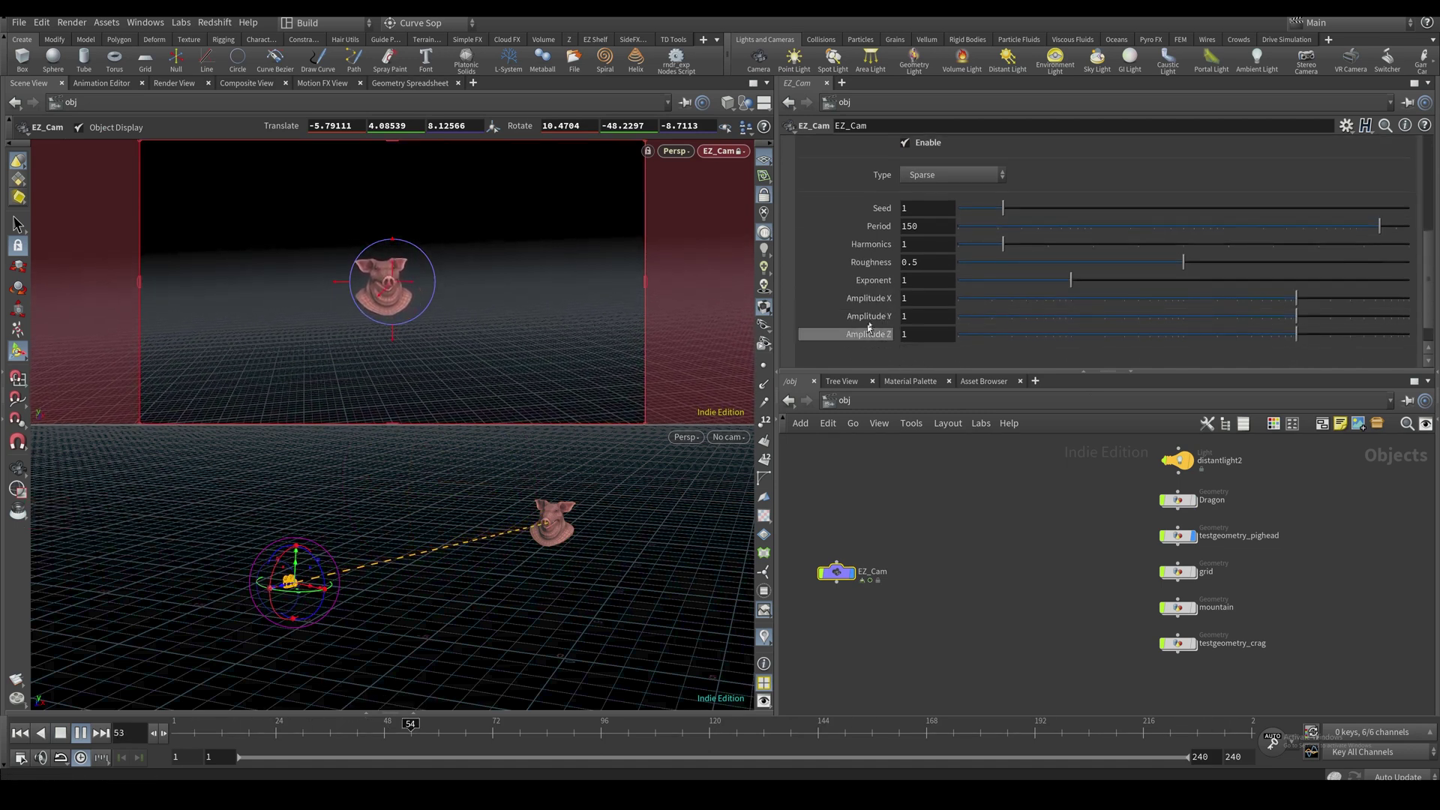
left_click_drag(1374, 335, 1409, 335)
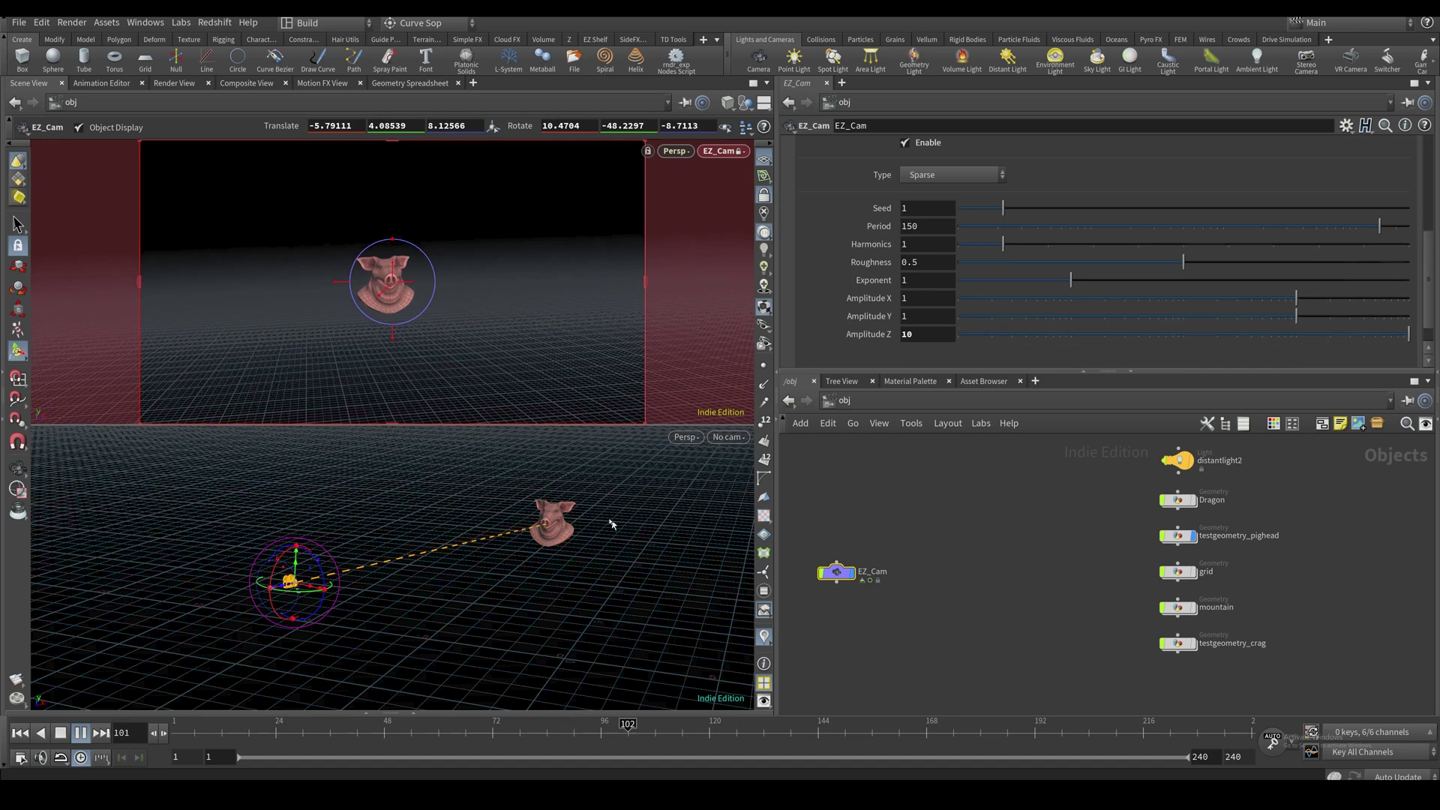
right_click_drag(616, 529, 669, 384, "alt")
left_click_drag(670, 384, 437, 525, "alt")
left_click_drag(1313, 319, 1410, 297)
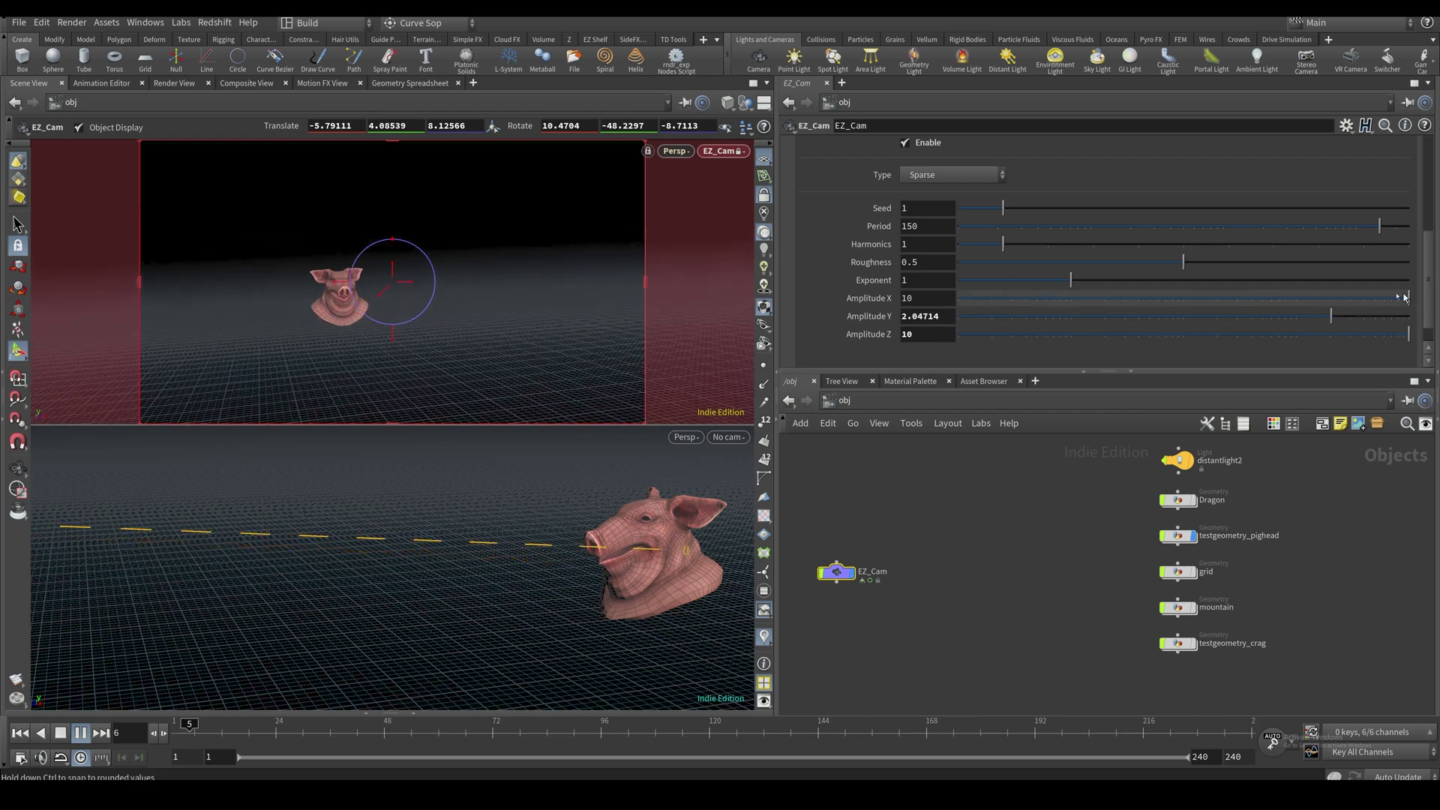
mouse_move(637, 541)
left_mouse_down("alt")
mouse_move(728, 535)
mouse_move(620, 533)
left_mouse_up("alt")
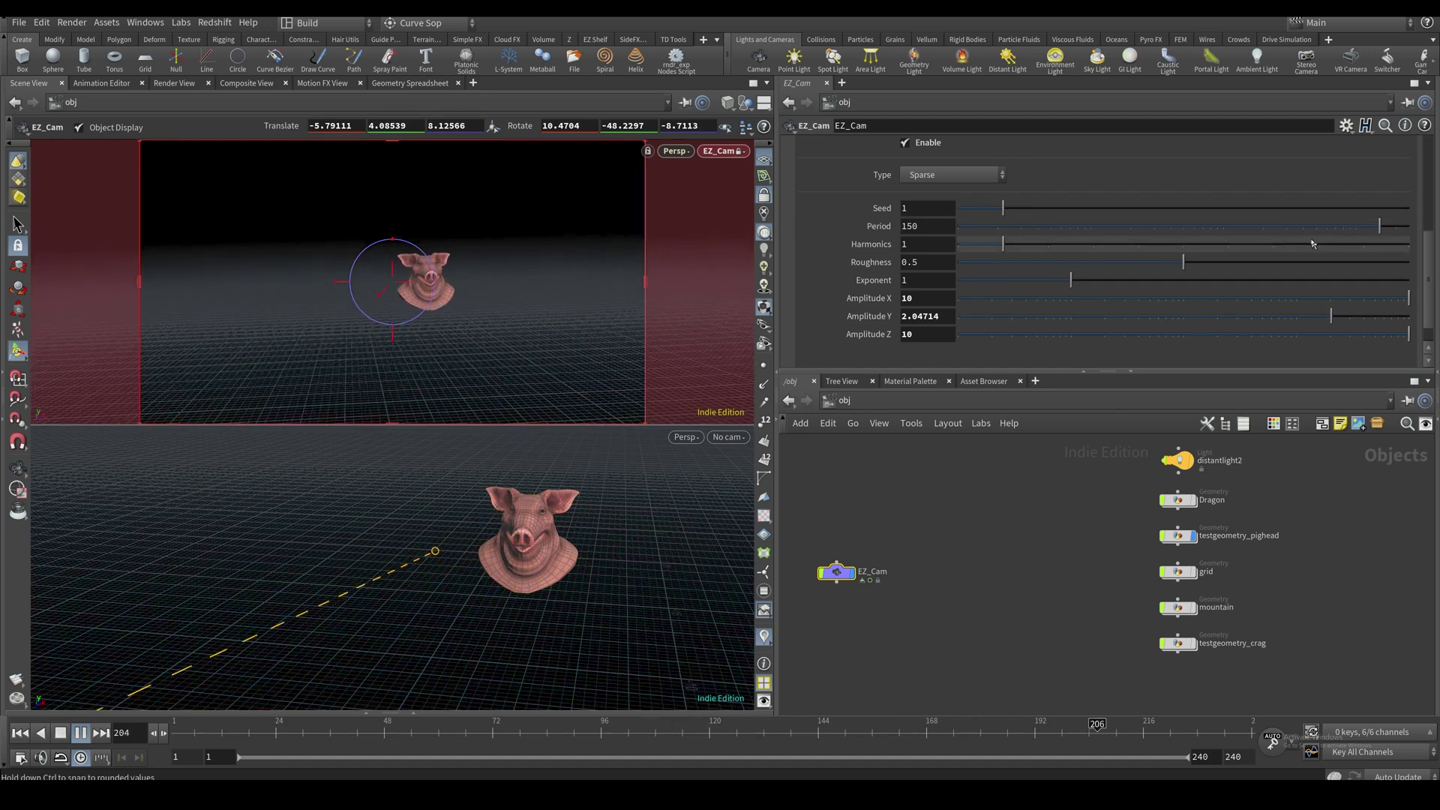
Try a shorter Noise period, turn off the Filter effect, and set the period to about 64.56
left_click_drag(1303, 222, 1124, 225)
scroll(974, 225, "up", 2)
left_click(903, 199)
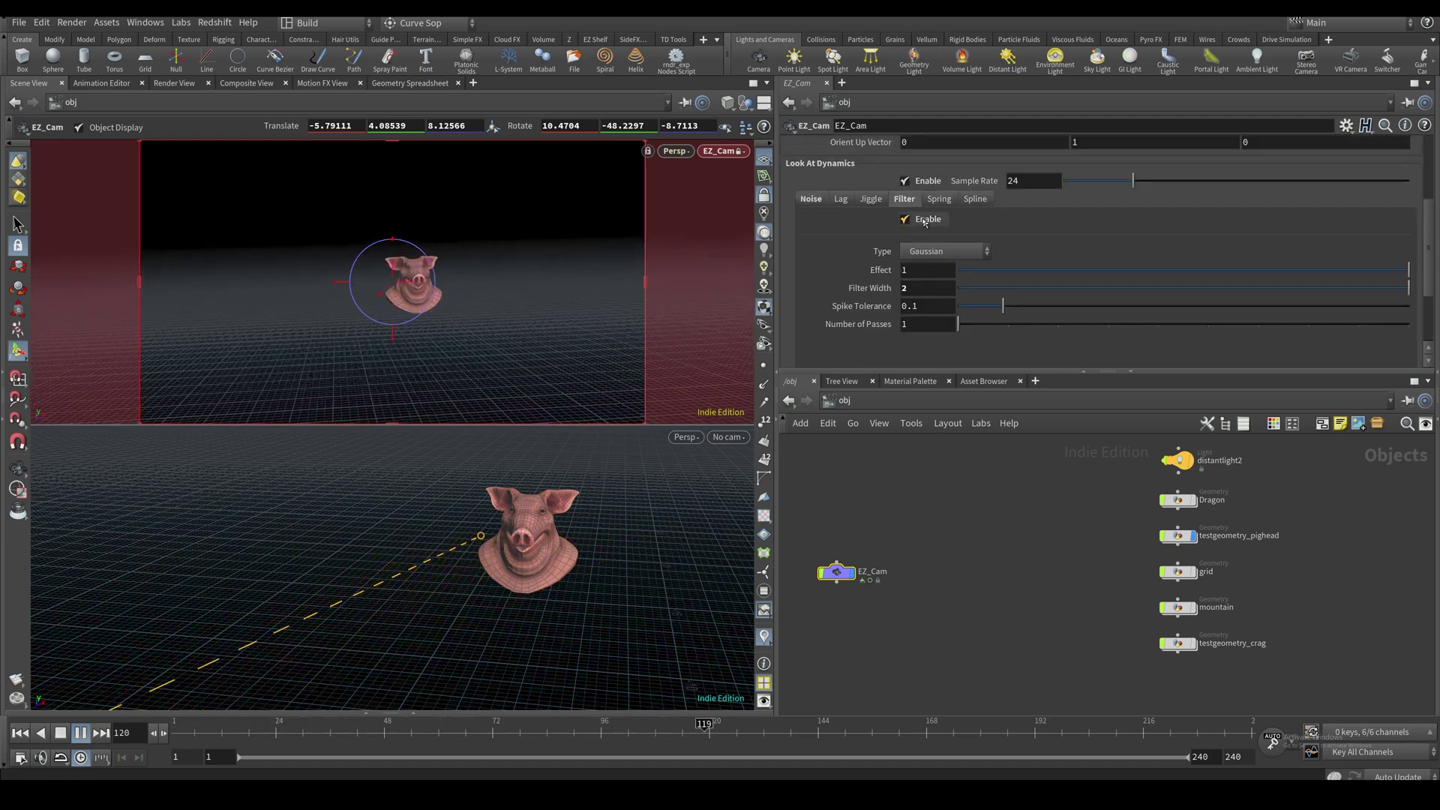
left_click(811, 199)
left_click_drag(1122, 293, 1330, 300)
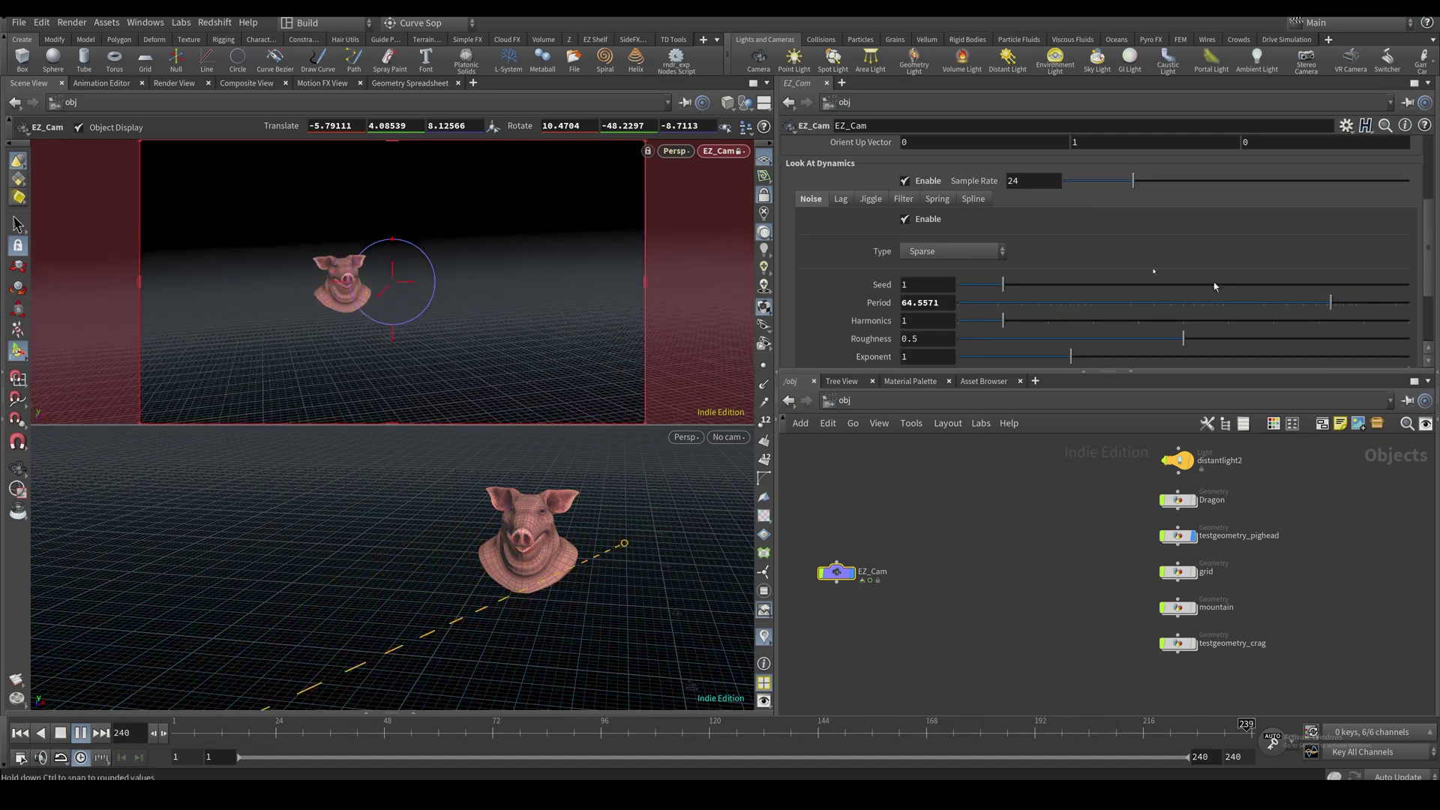
left_click(840, 200)
left_click(939, 199)
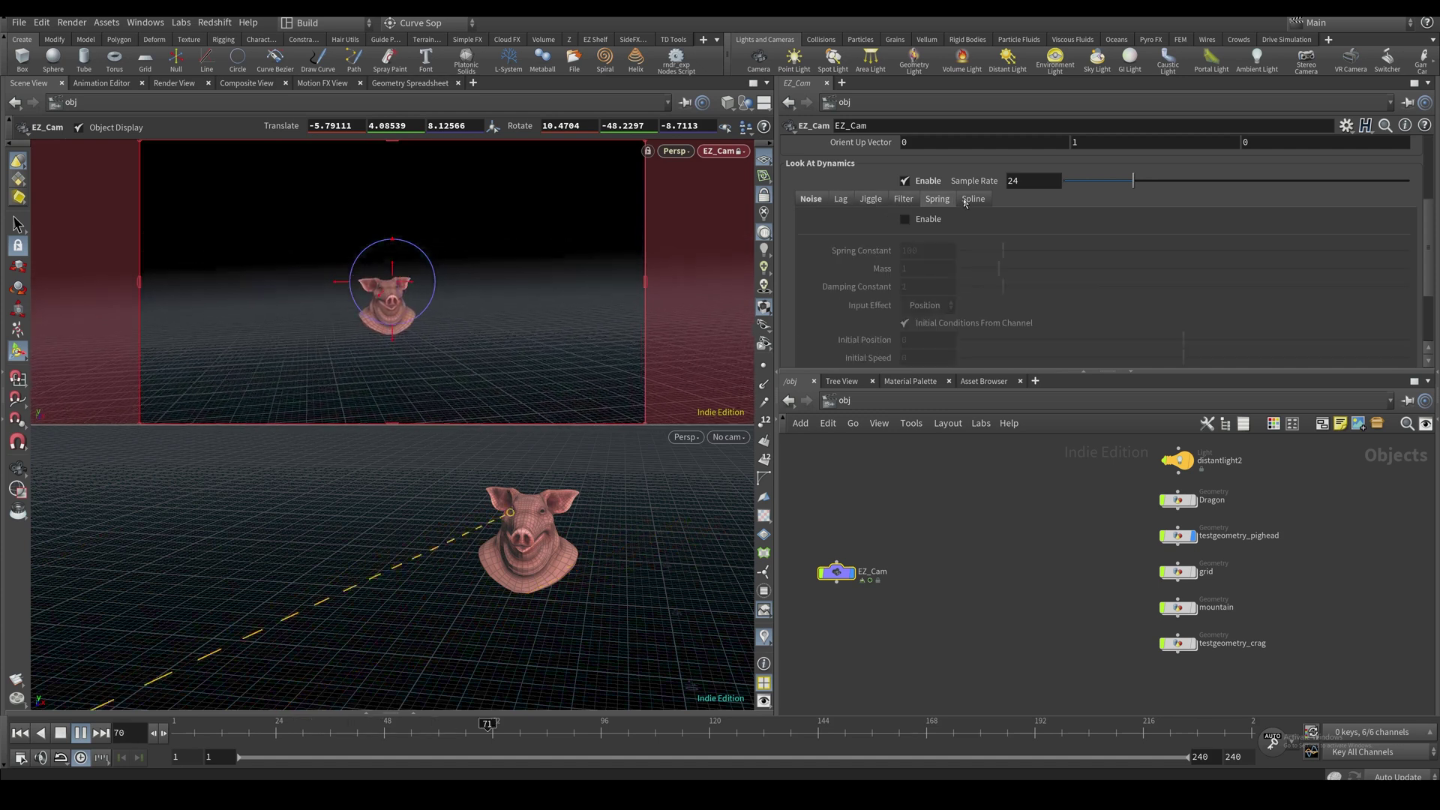
left_click(810, 200)
left_click(843, 204)
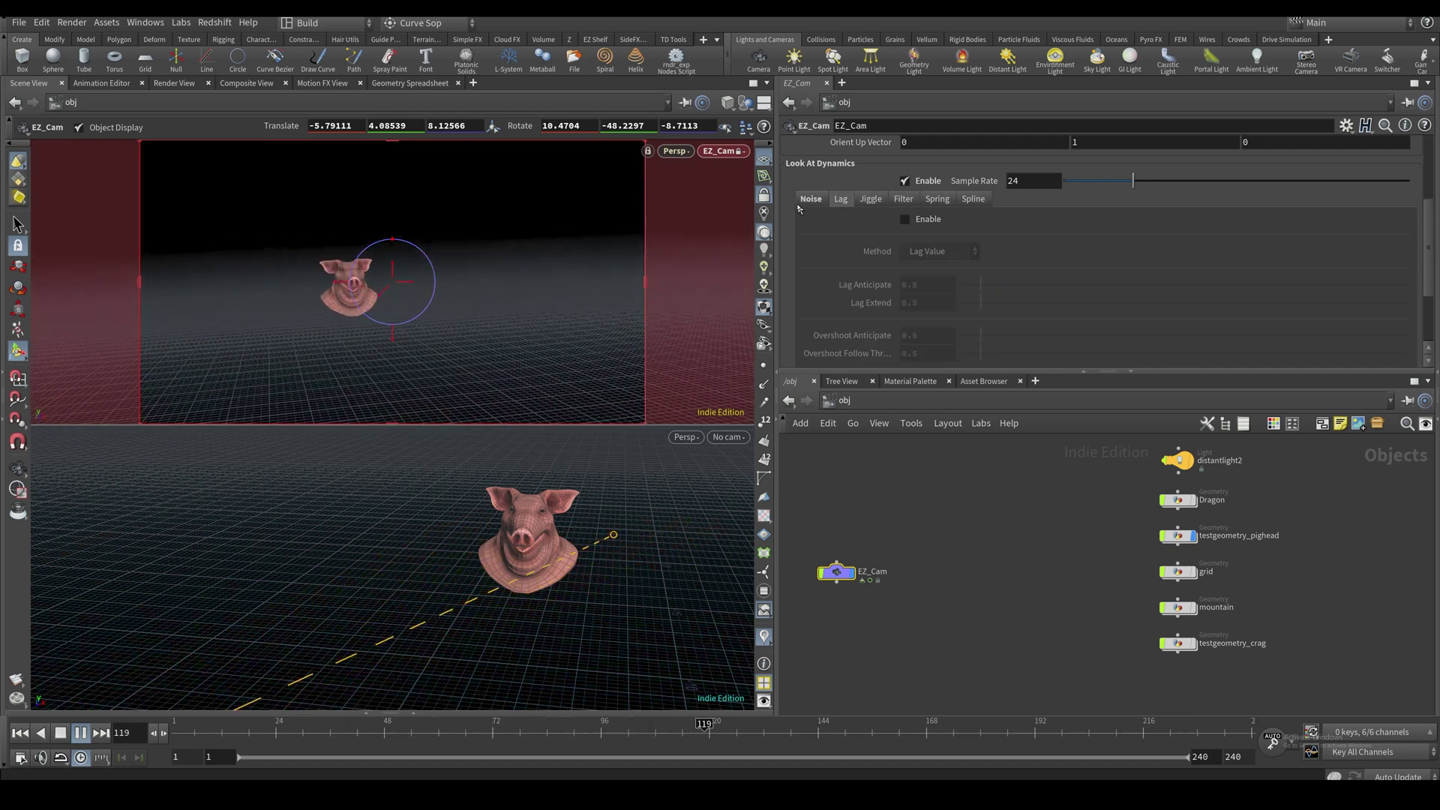
left_click(825, 200)
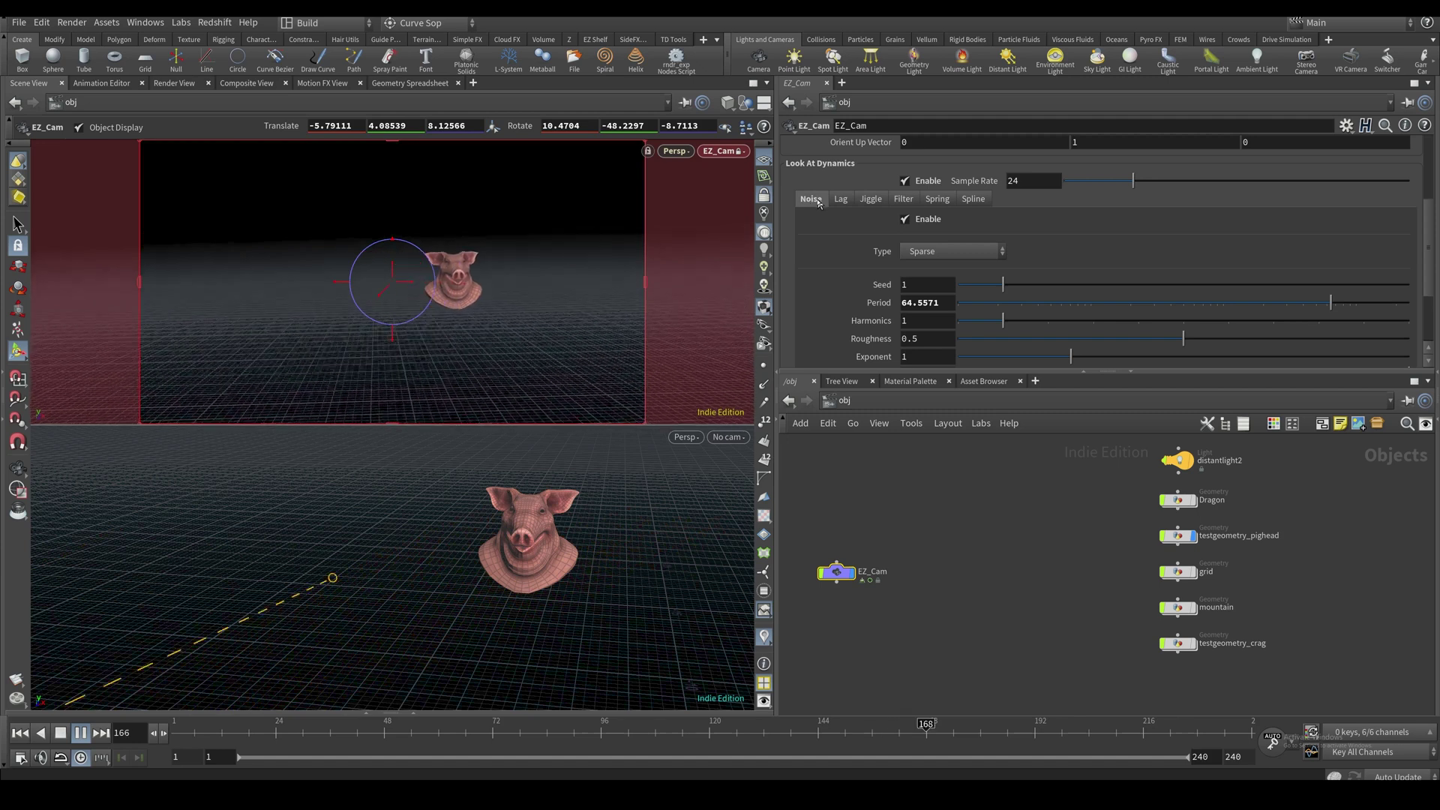
Enable the Lag and Filter effects alongside Noise, and set the Filter Width to 0.5
left_click(841, 200)
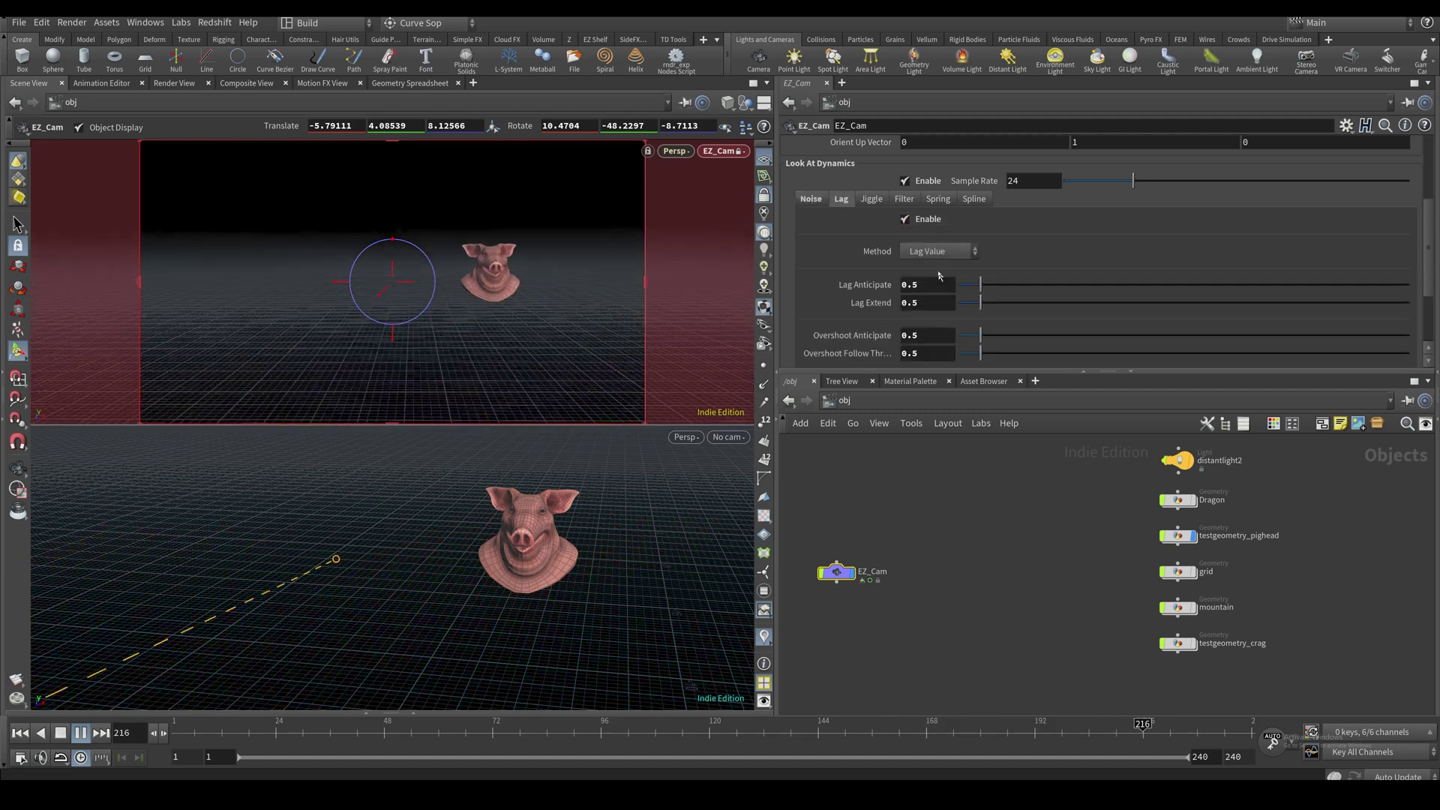
left_click(905, 199)
double_click(927, 286)
type("1")
key("Return")
type("0.")
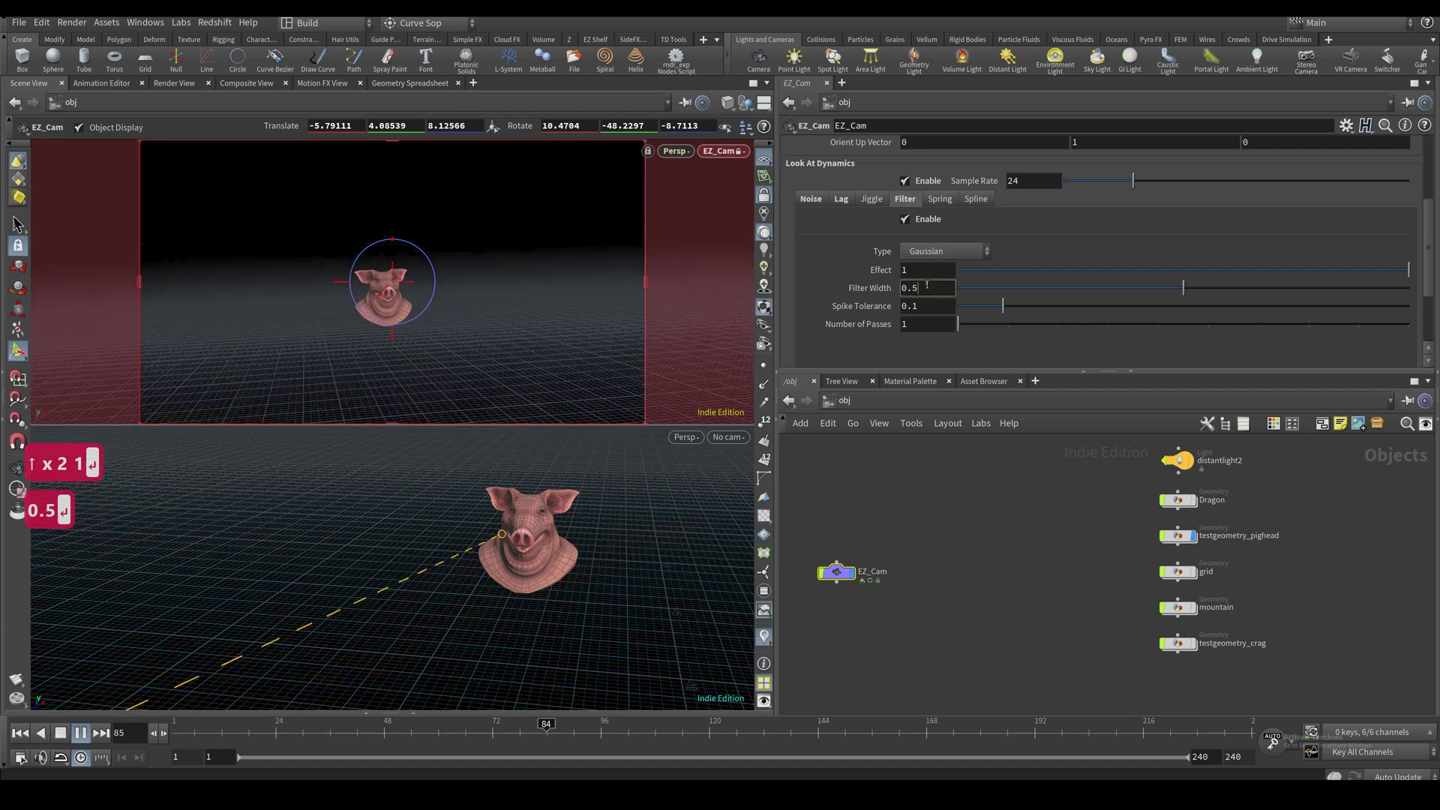
type("5")
key("Return")
View the available Noise types without changing the selection, and turn off Look At Dynamics
left_click(810, 199)
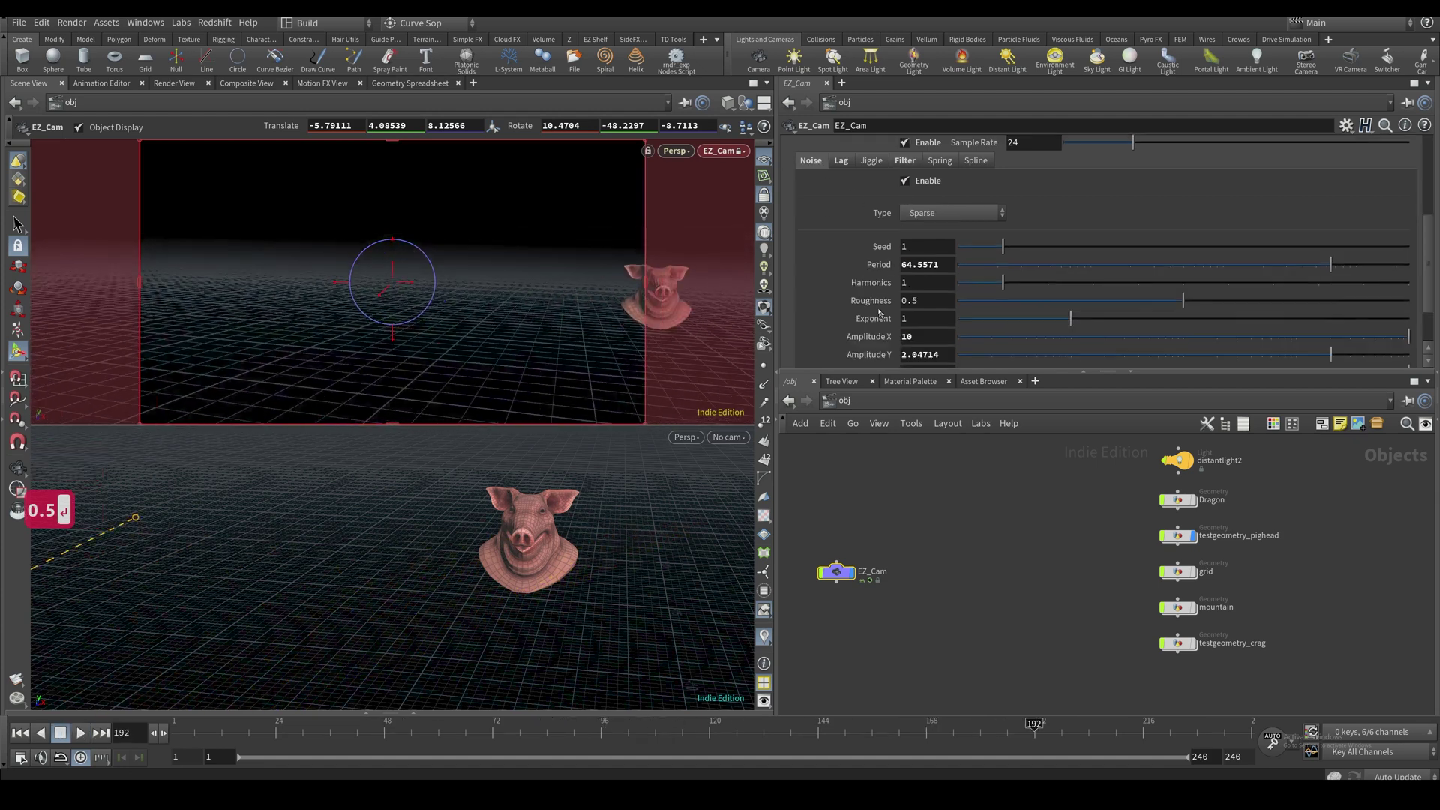
scroll(895, 276, "up", 1)
left_click(943, 293)
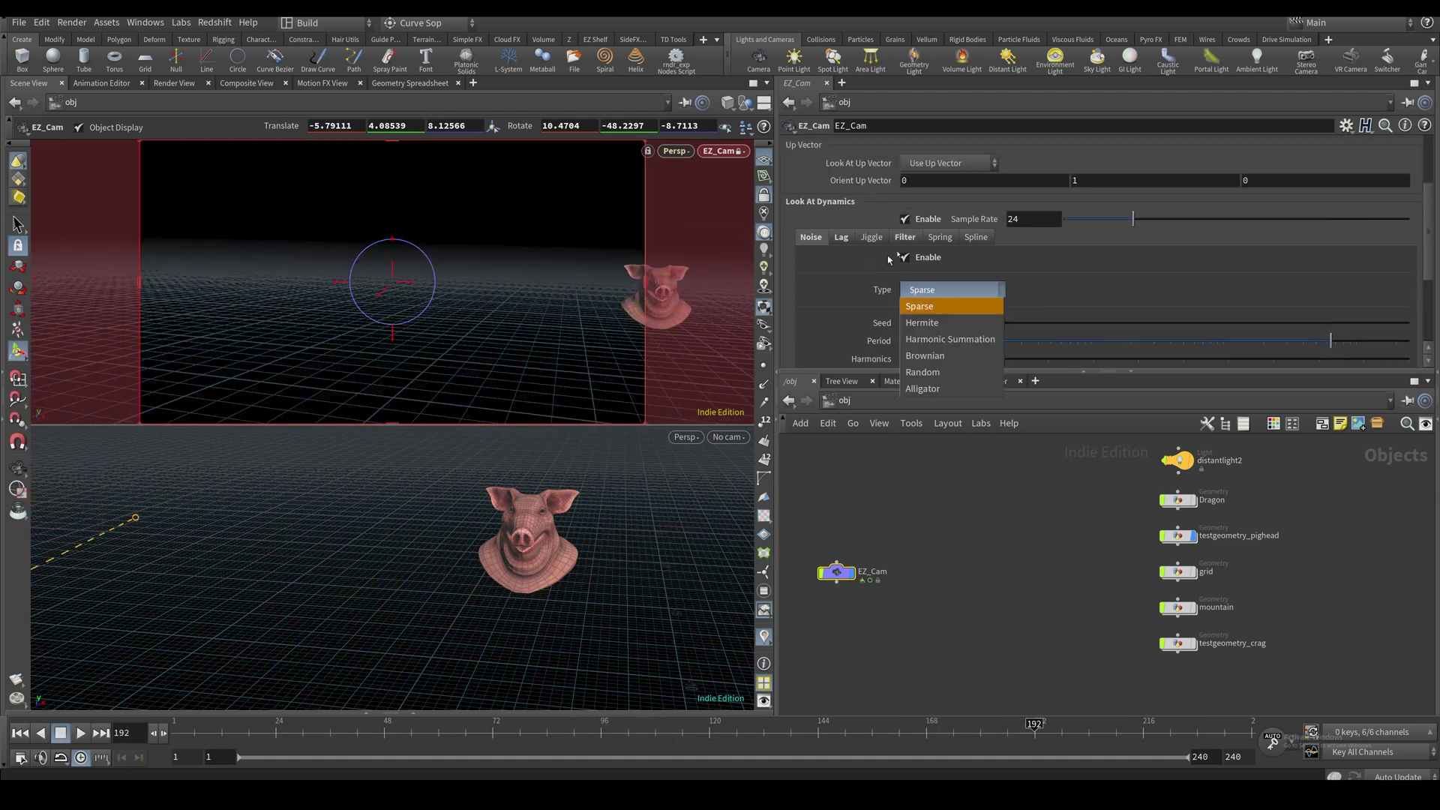
left_click(905, 258)
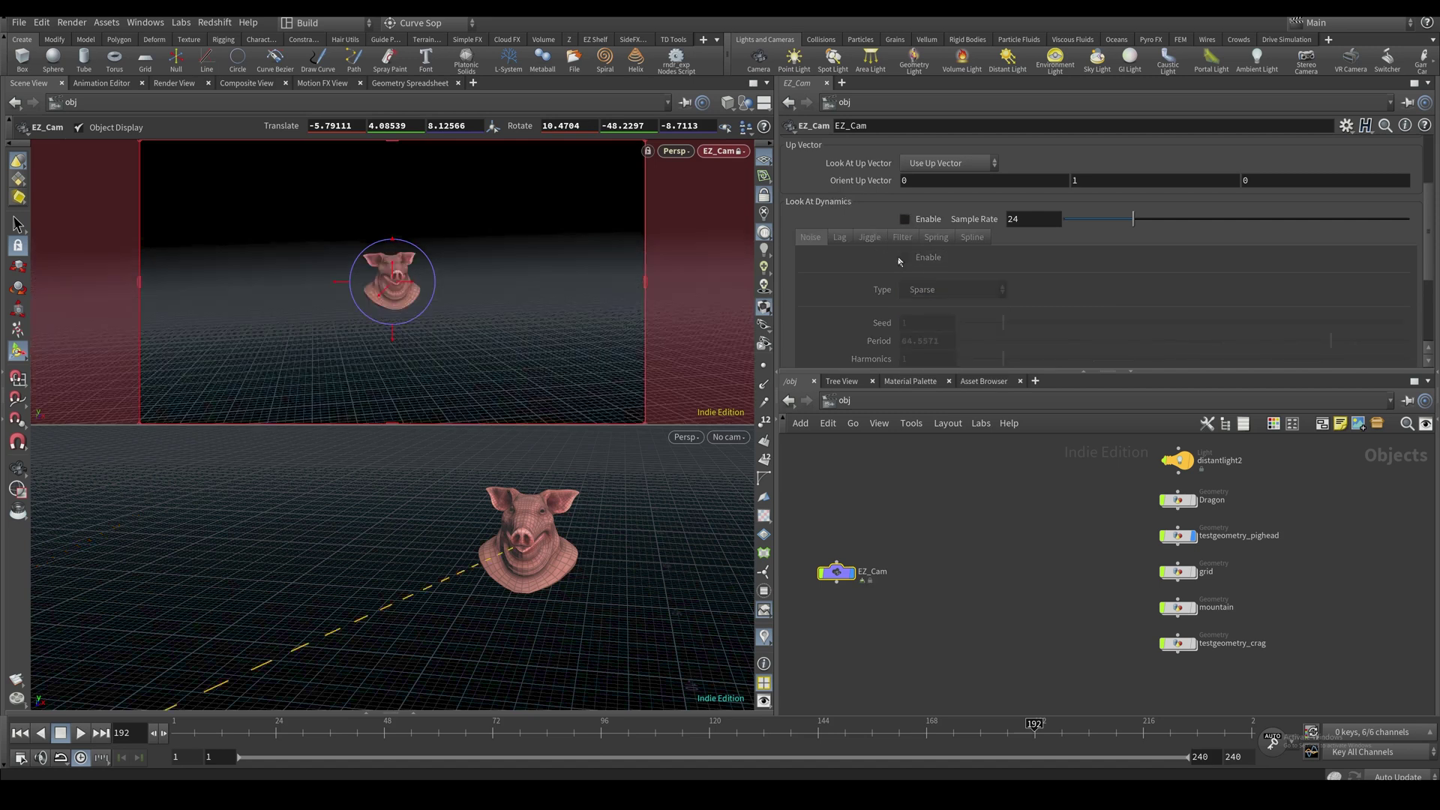
scroll(884, 253, "up", 2)
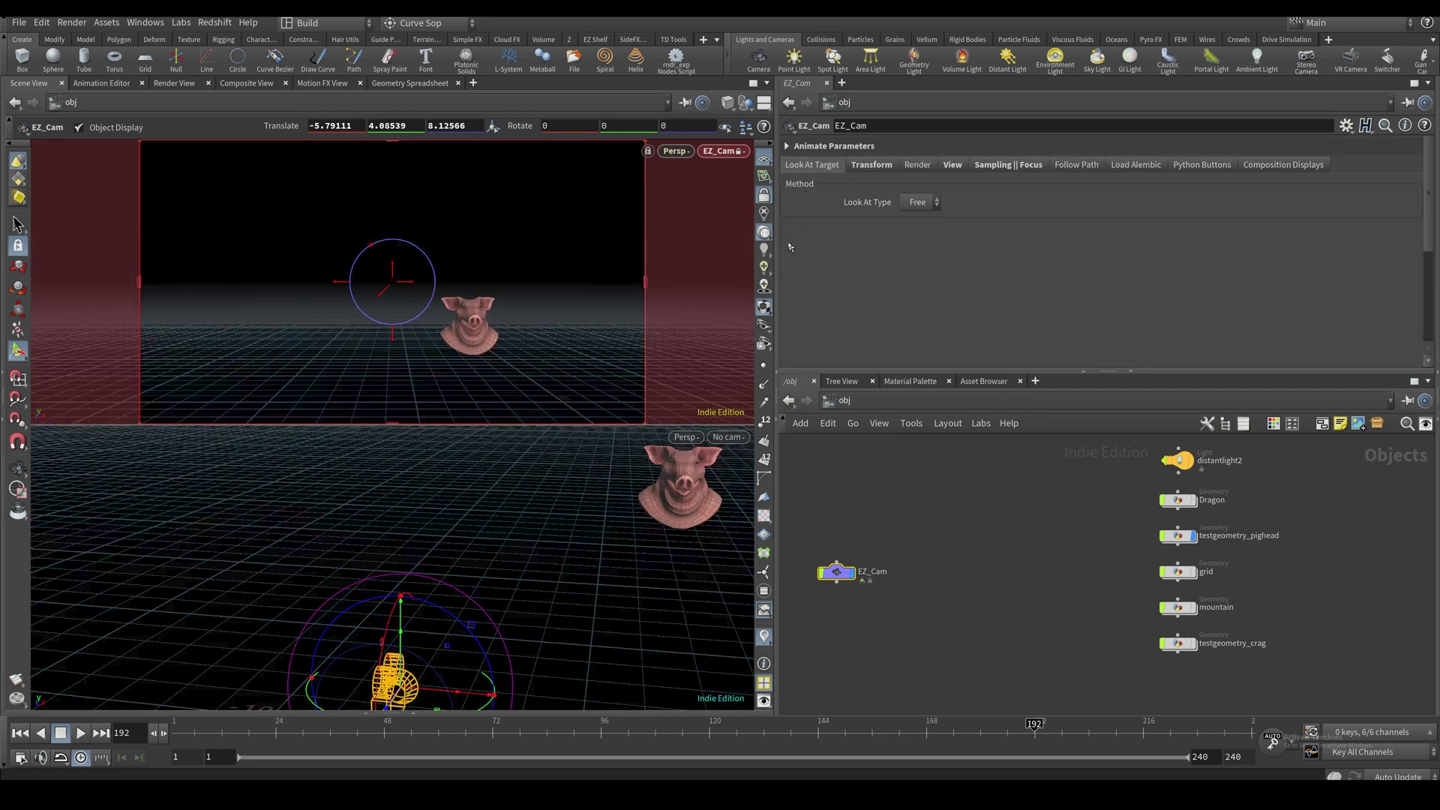
Undo the recent EZ_Cam changes, open its Sampling || Focus settings, and frame the camera and pig head from the side
key("ctrl+z")
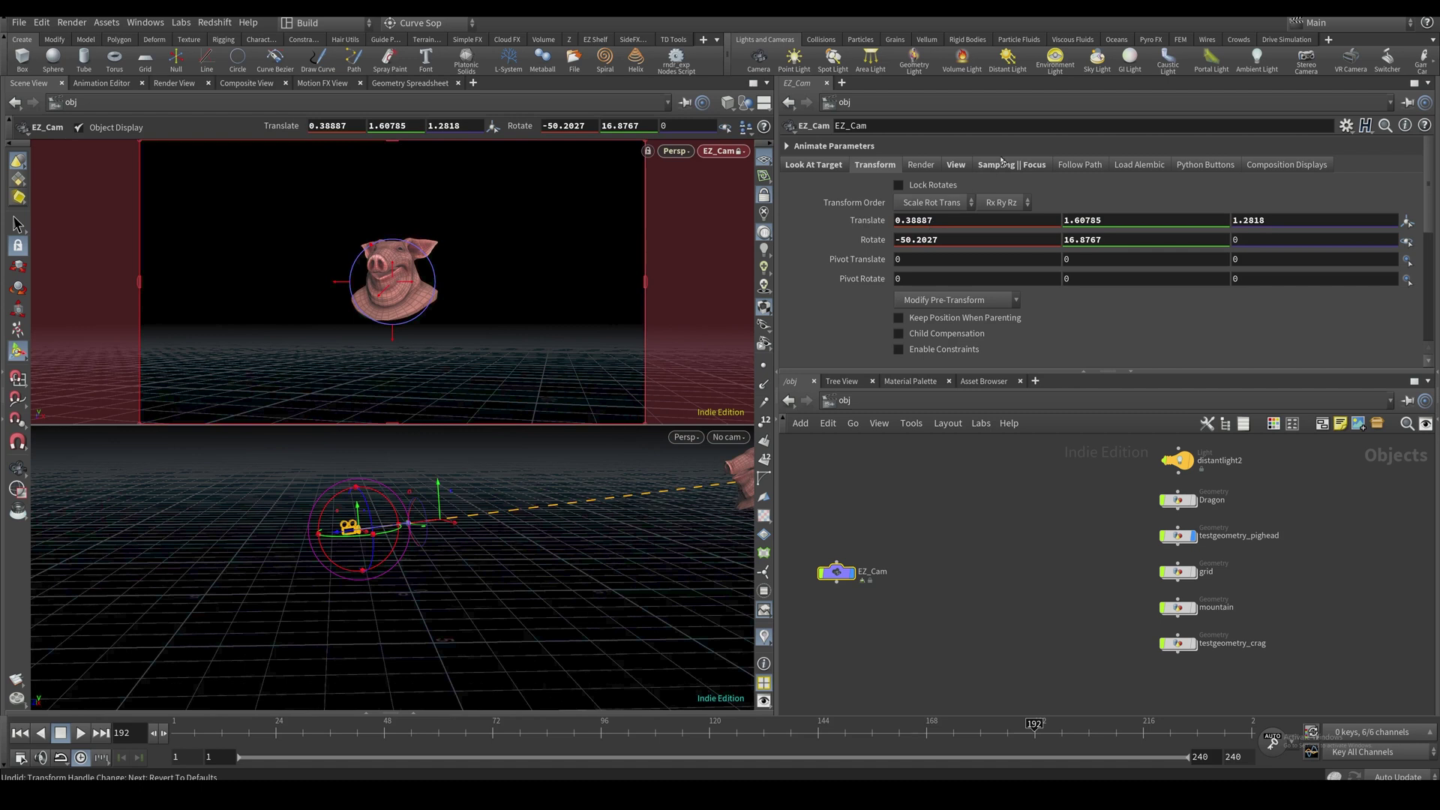
left_click(1000, 162)
middle_click_drag(570, 495, 487, 510, "alt")
left_click_drag(487, 509, 614, 453, "alt")
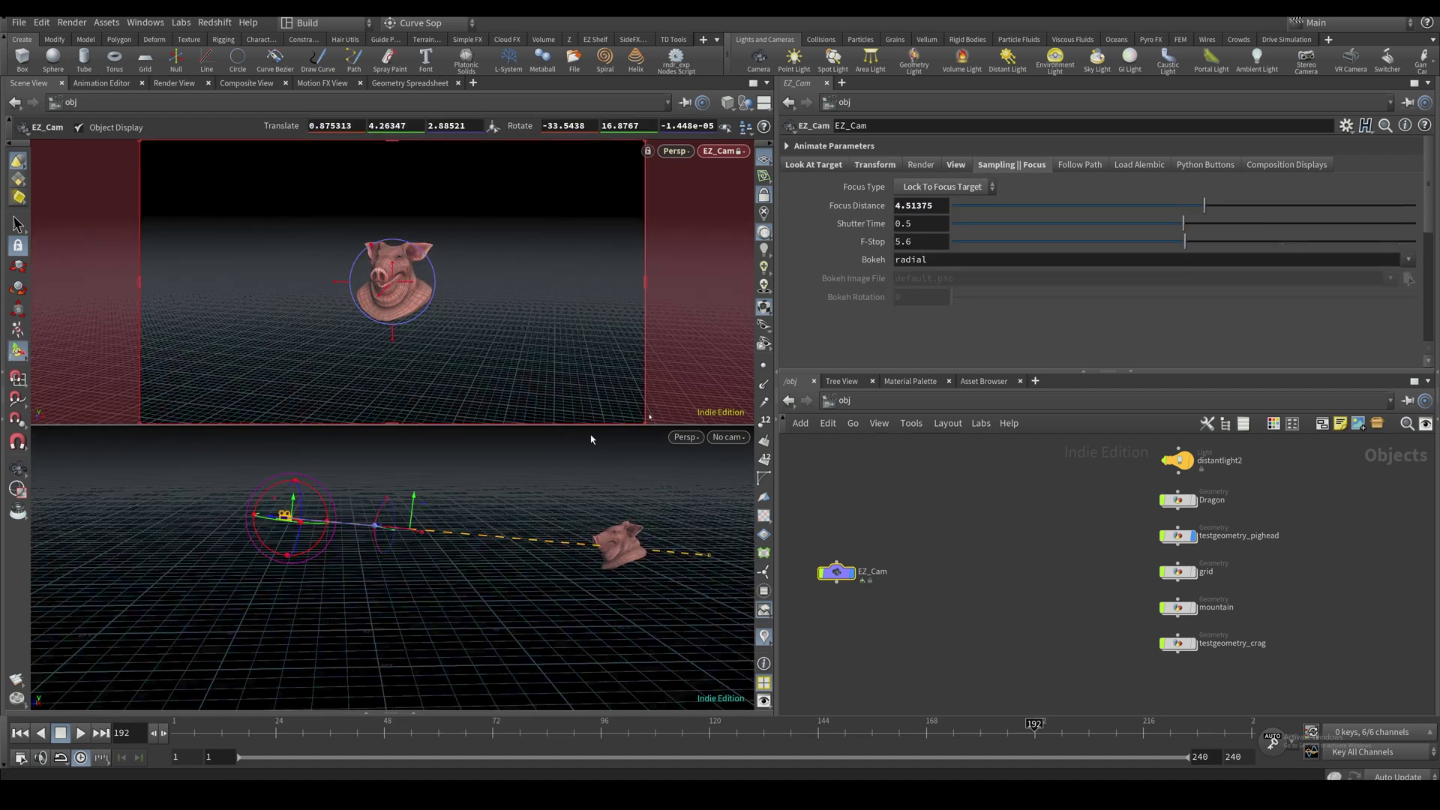
Slide the camera's focus handle along the line towards the pig head and back, leaving the Focus Distance at about 4.52
left_click_drag(405, 533, 444, 529)
left_click_drag(345, 519, 475, 531)
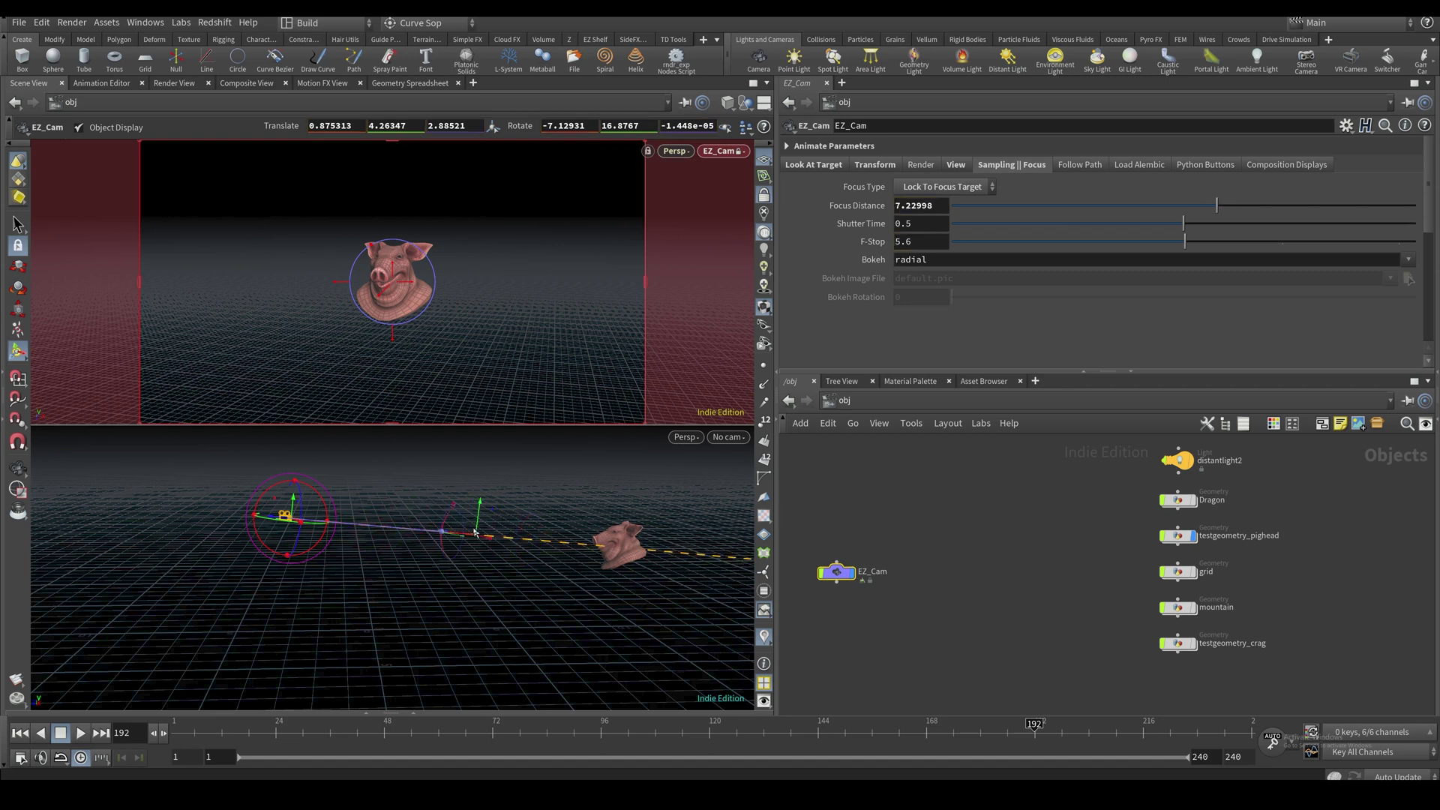
right_click(473, 537)
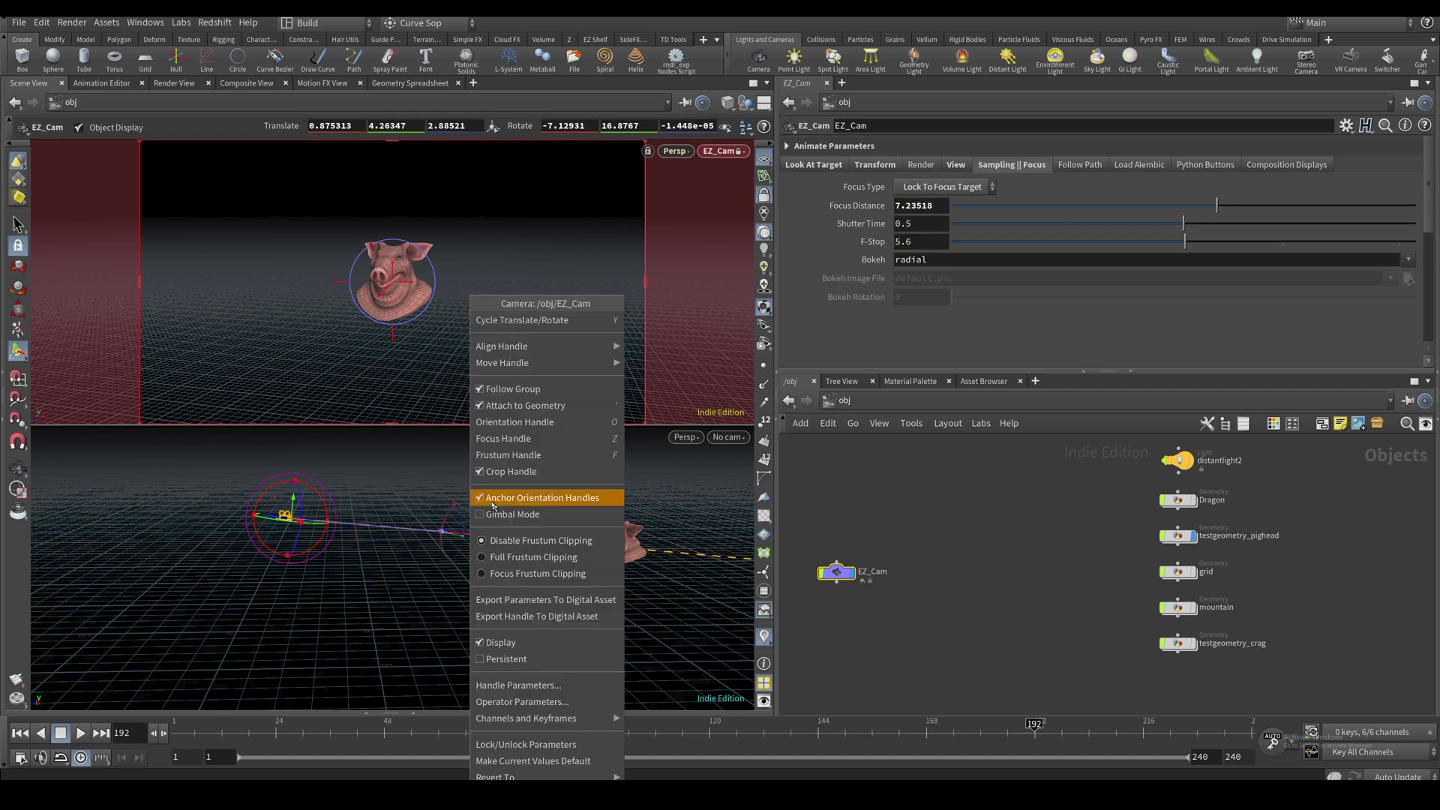
left_click(427, 487)
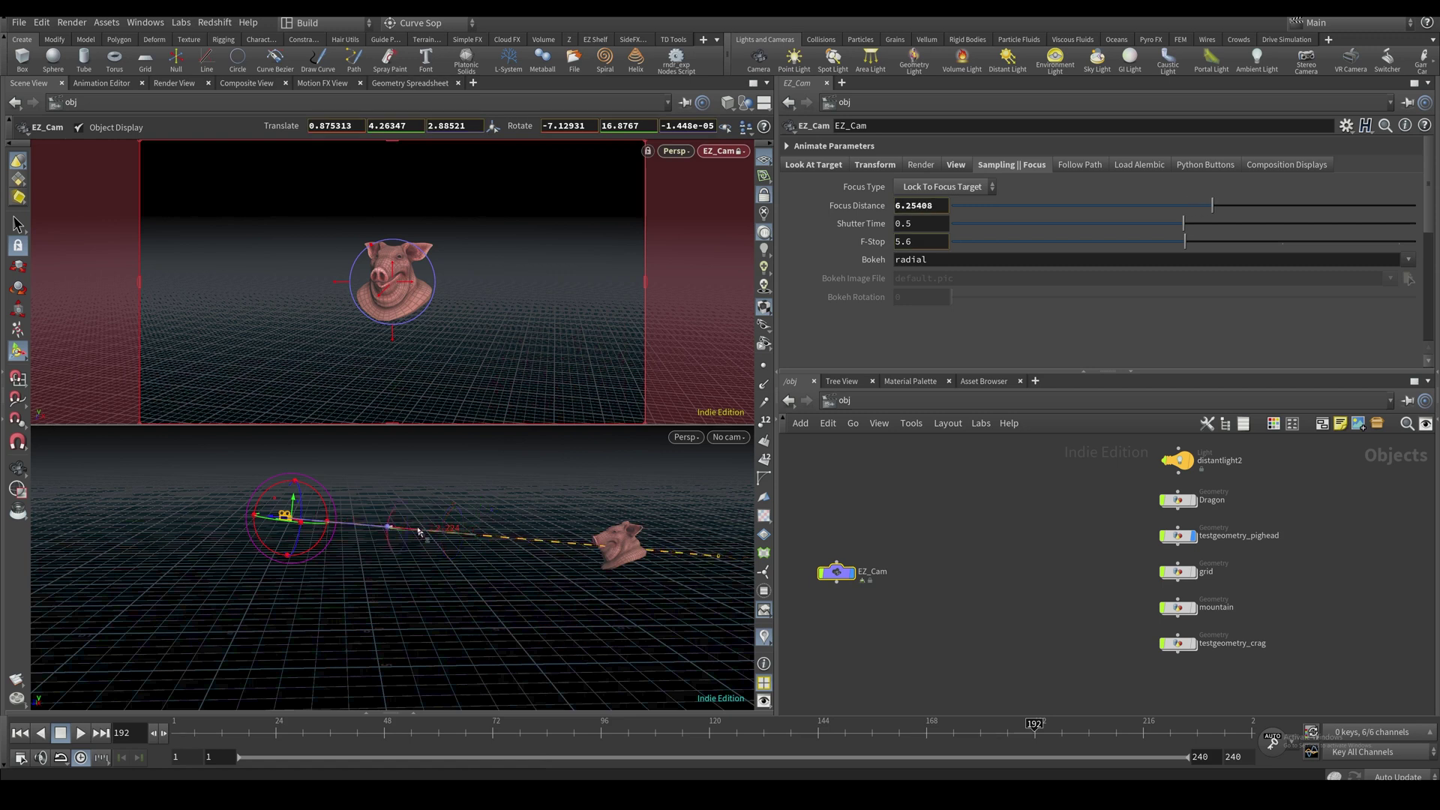
left_click_drag(416, 519, 410, 527)
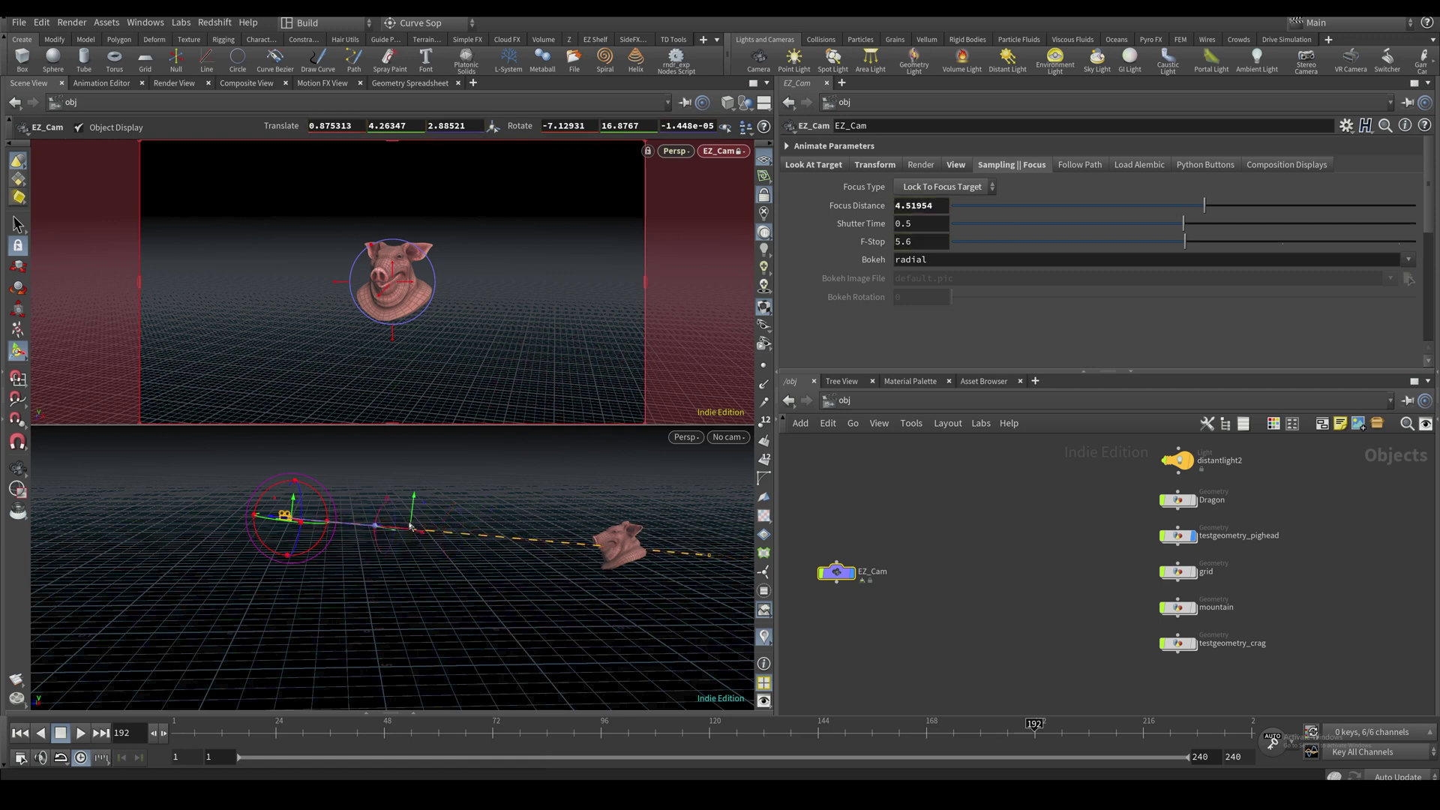
Move the camera lower and back up with focus locked to the pig head, and set the Focus Distance to 0
left_click_drag(289, 517, 262, 541)
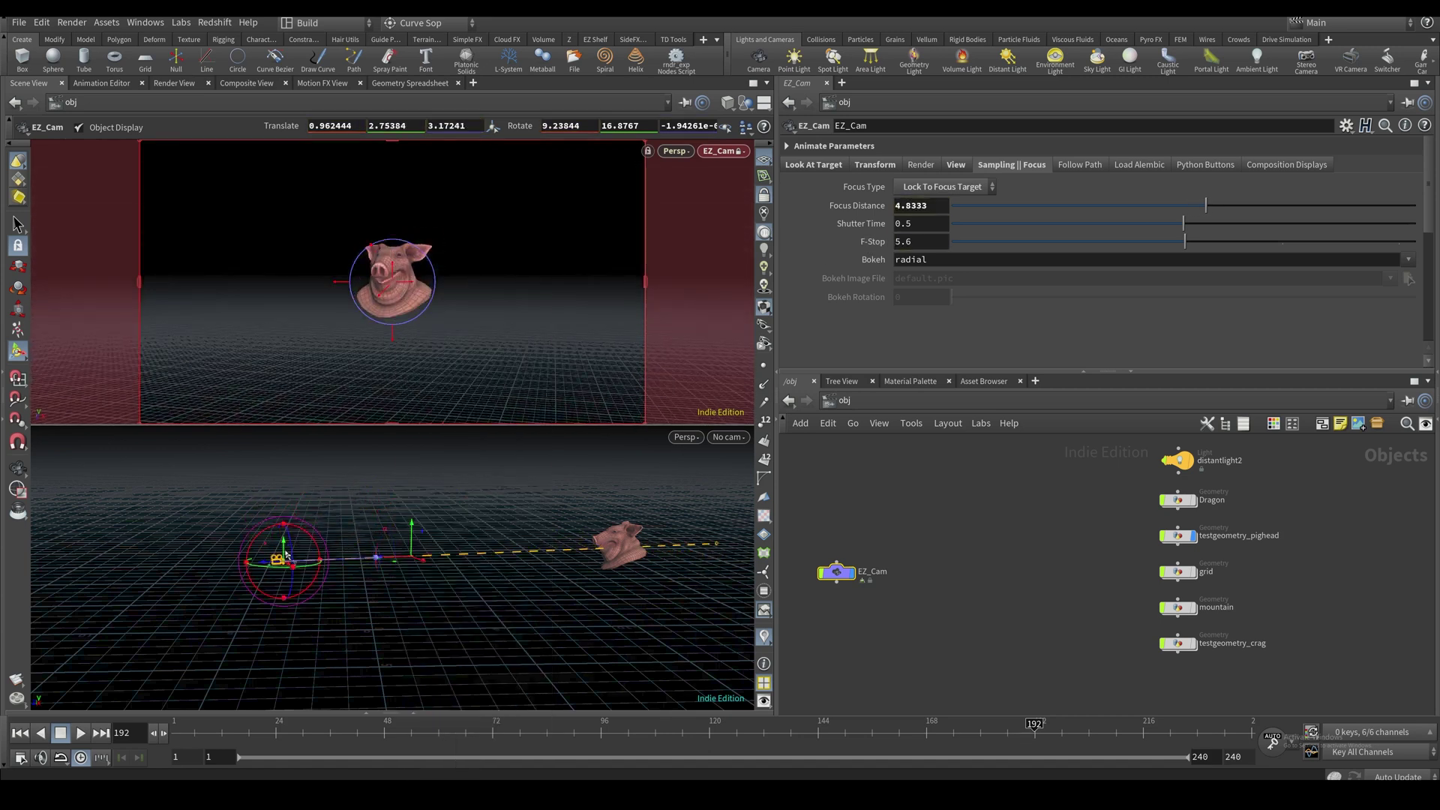
right_click(410, 553)
left_click(326, 527)
left_click_drag(282, 550, 376, 478)
left_click(921, 206)
type("0")
key("Return")
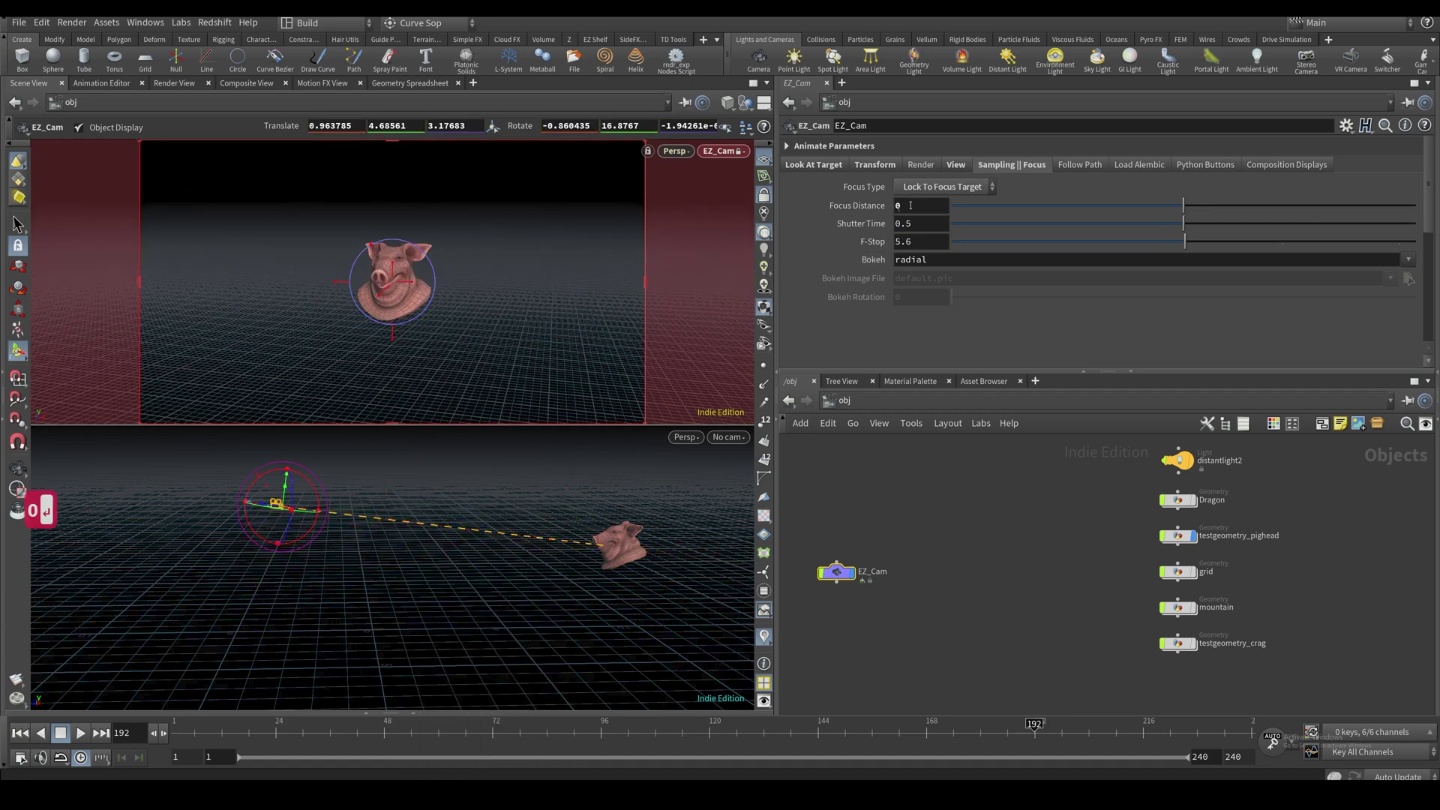
Move the camera closer to the pig head, undo the focus target lock, and adjust the Focus Distance in Free Focus mode
left_click_drag(270, 492, 452, 527)
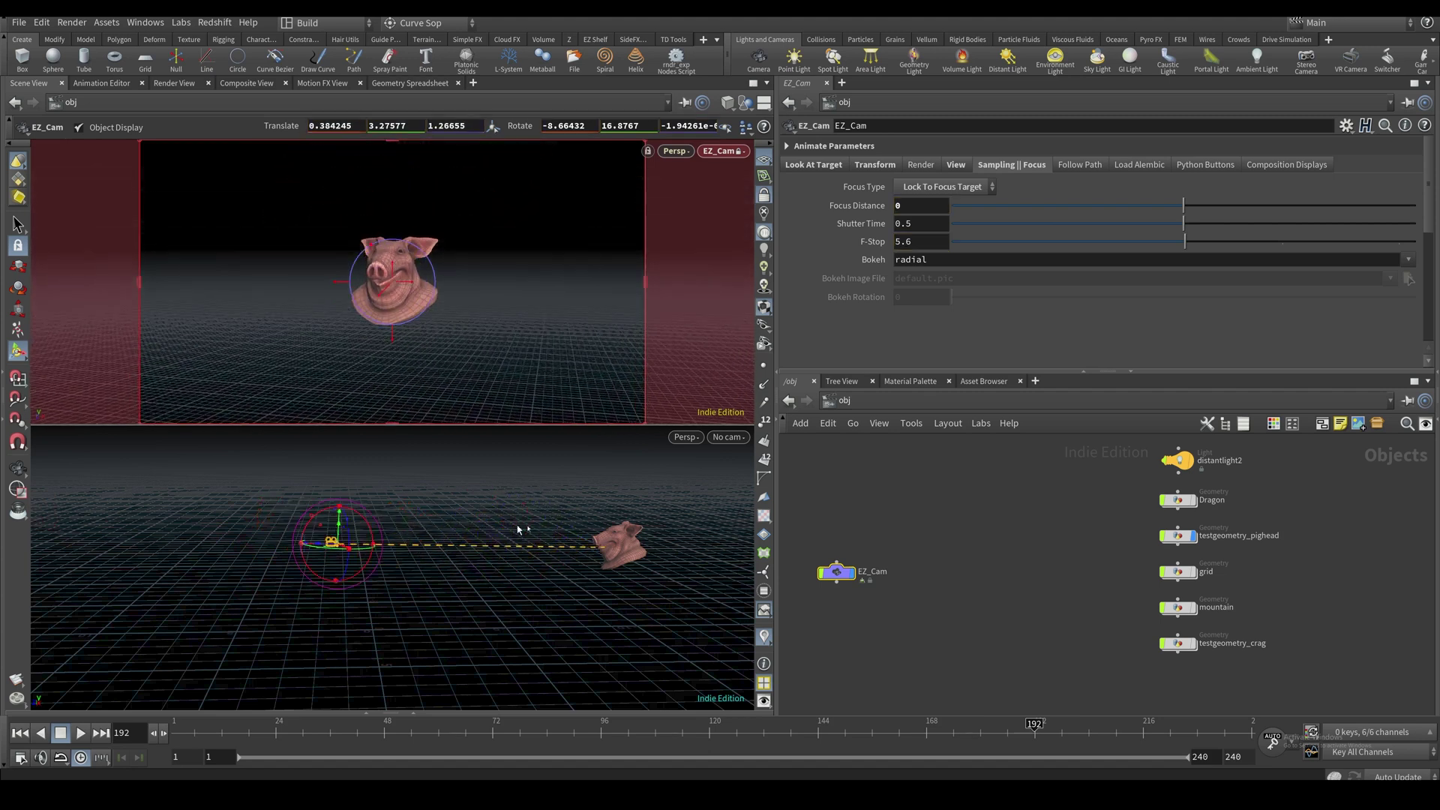
left_click_drag(319, 527, 342, 558)
key("ctrl+z")
key("ctrl+z")
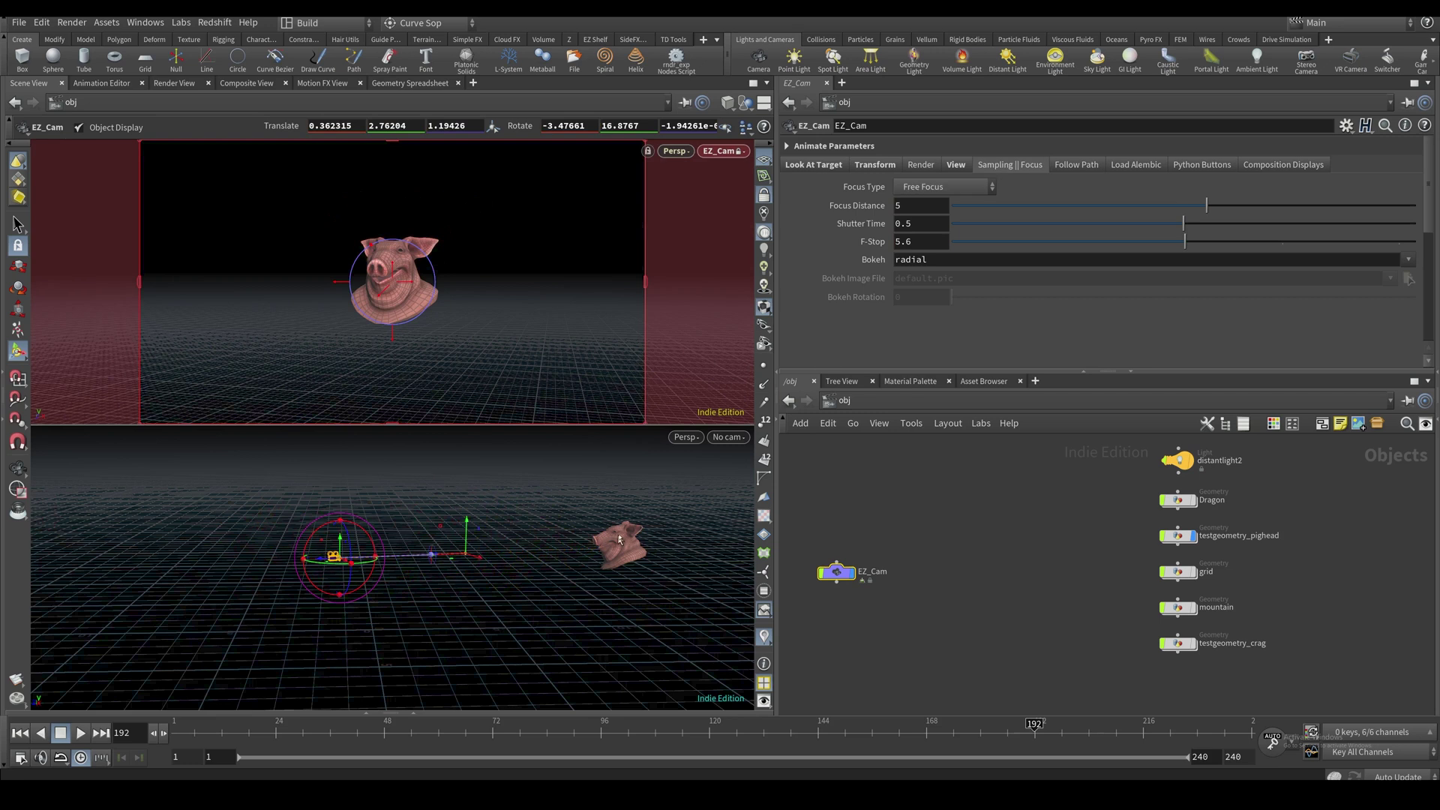
left_click(1222, 205)
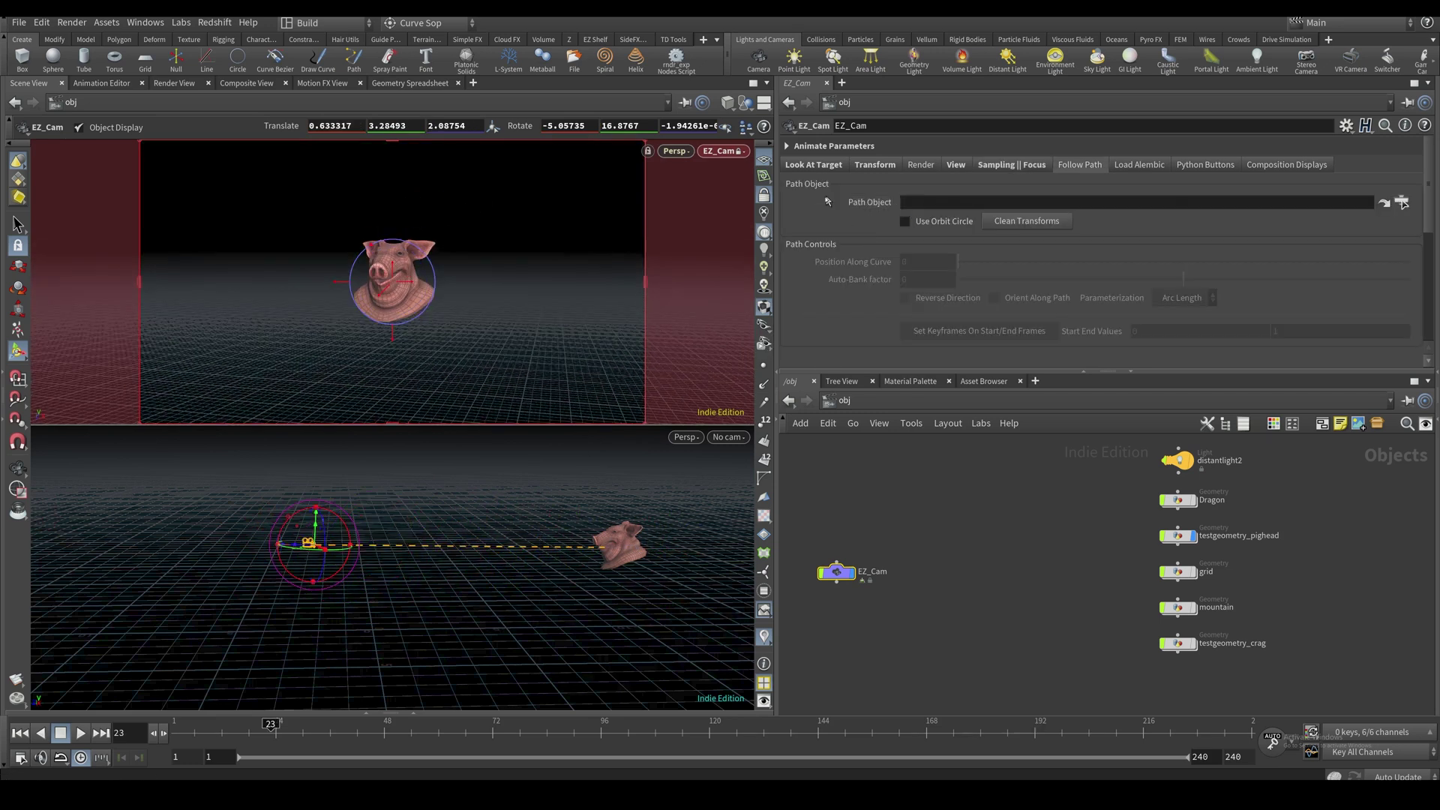
Add a Geometry node to the object network and open it
left_click(1035, 220)
key("Tab")
type("geo")
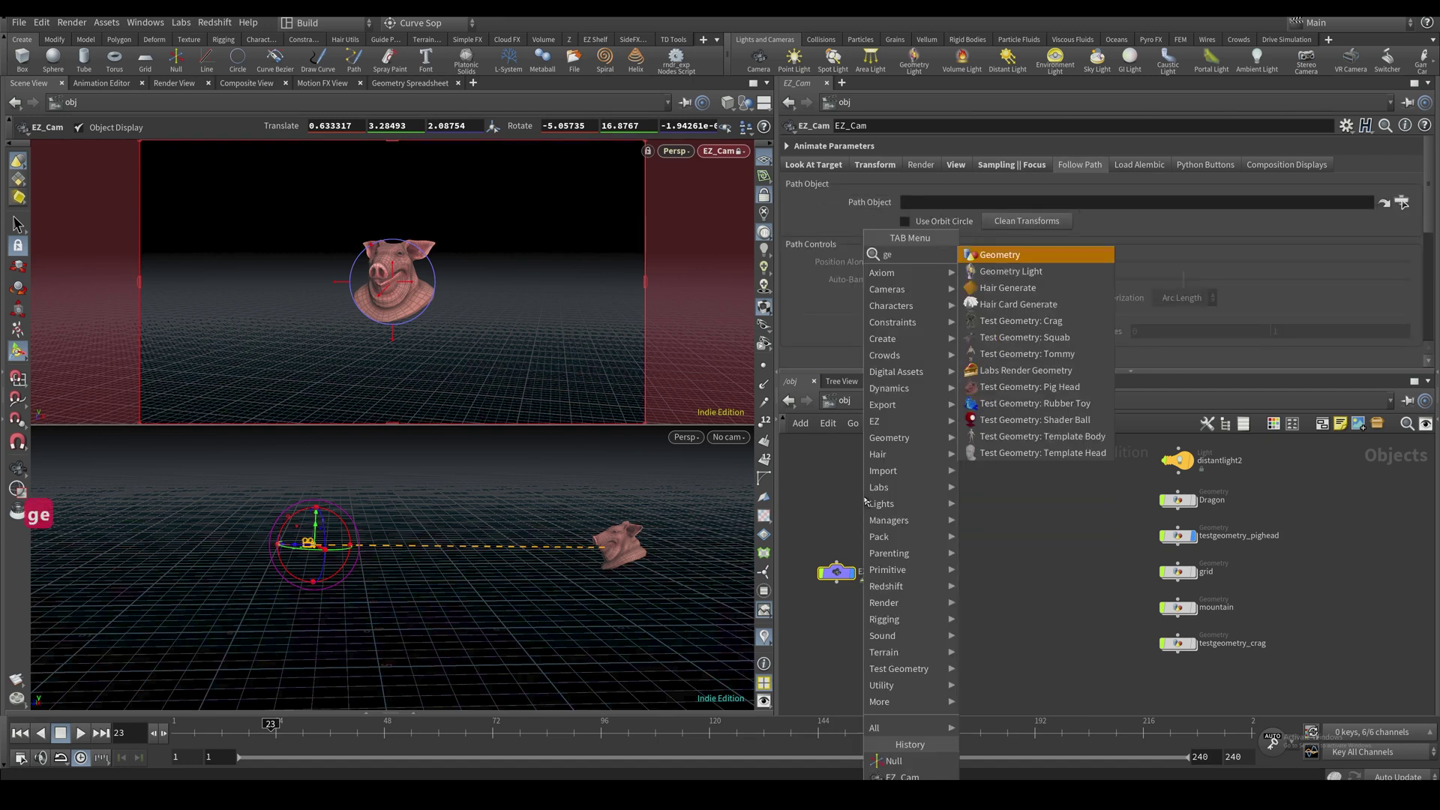
key("Return")
left_click(972, 506)
double_click(972, 505)
right_click(946, 525)
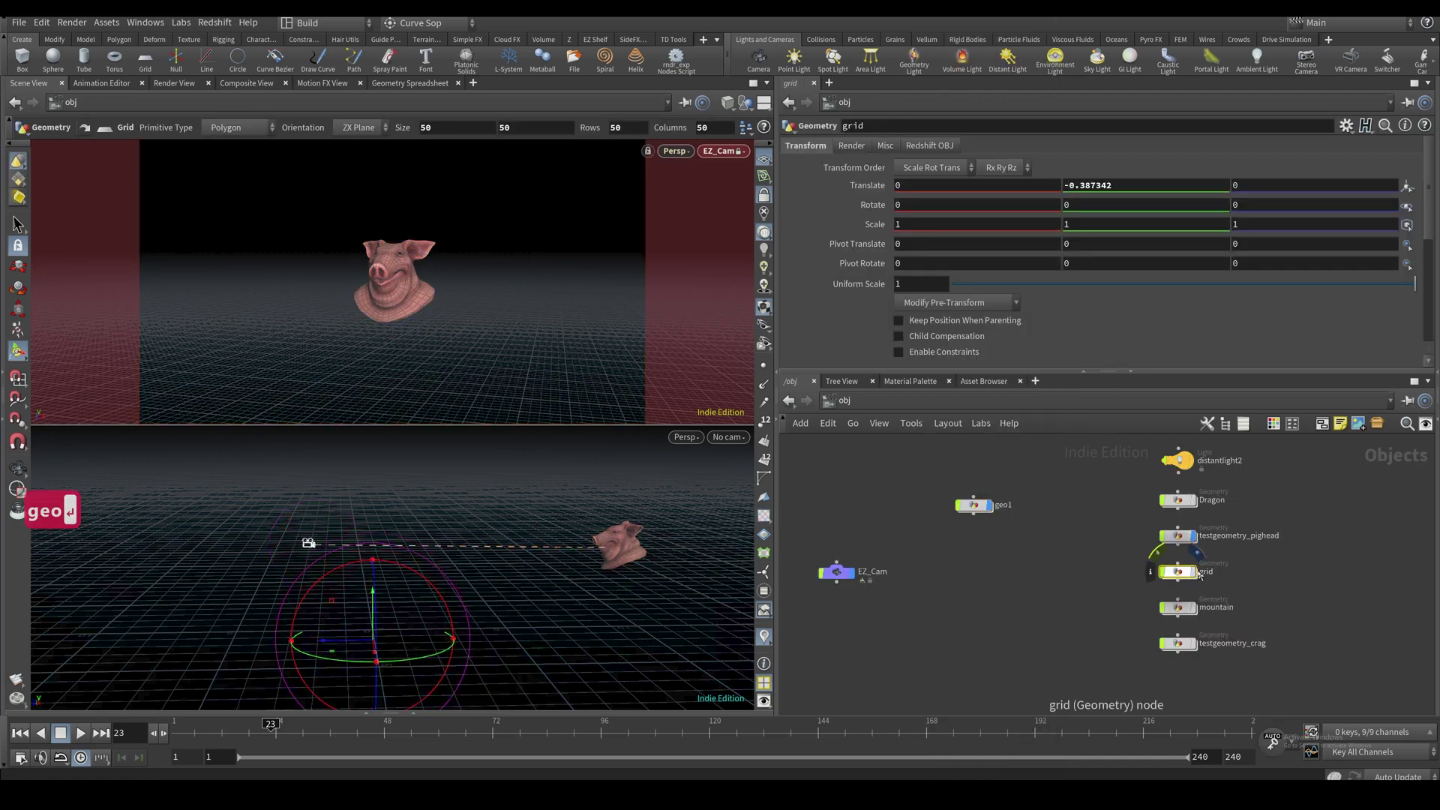
Display the mountain geometry instead of the grid, and open the mountain's network
left_click(1178, 572)
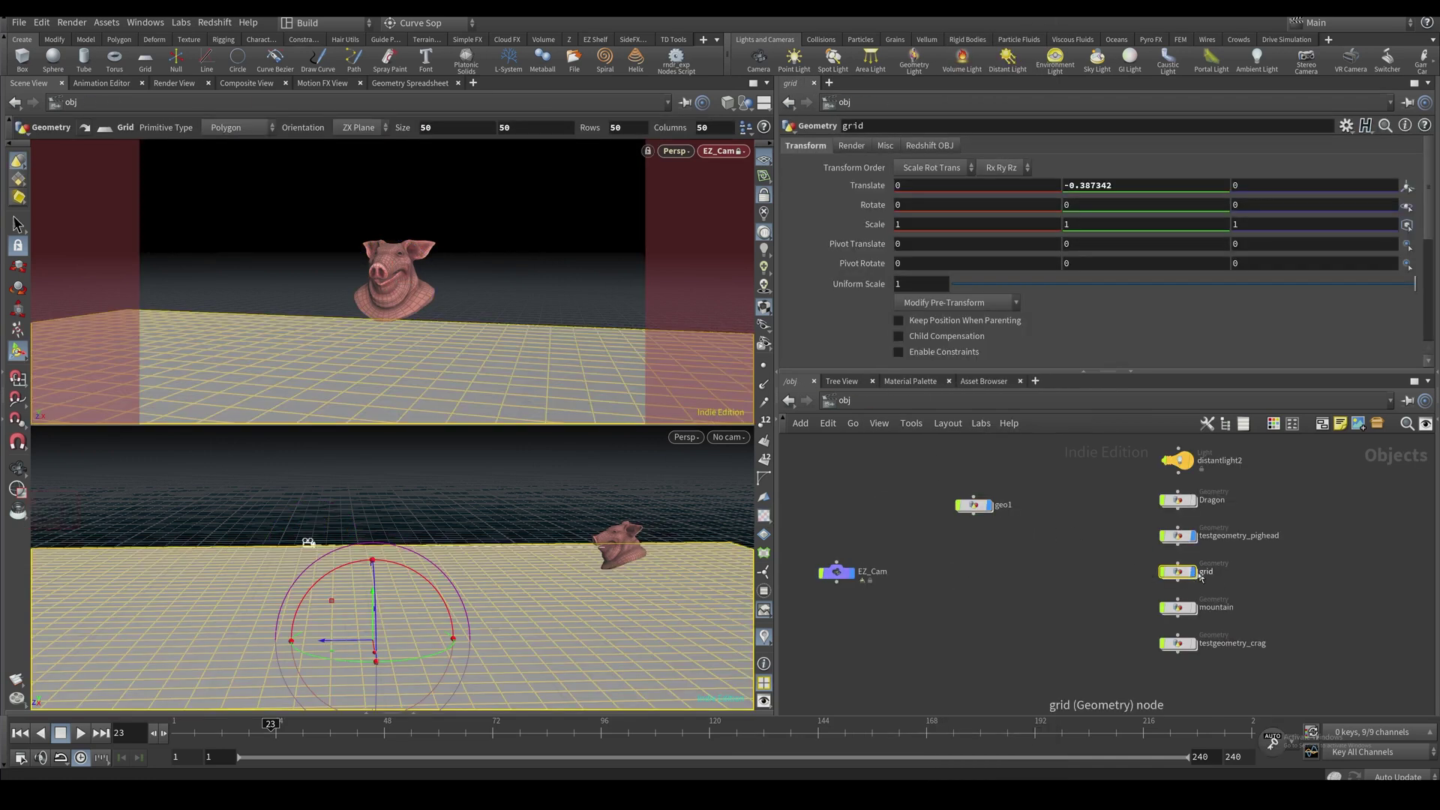
left_click(1199, 572)
left_click(1198, 608)
double_click(1177, 608)
Add a Draw Curve node connected to mountain1 and set its projection to Geometry for drawing on the terrain
key("Tab")
mouse_move(1014, 632)
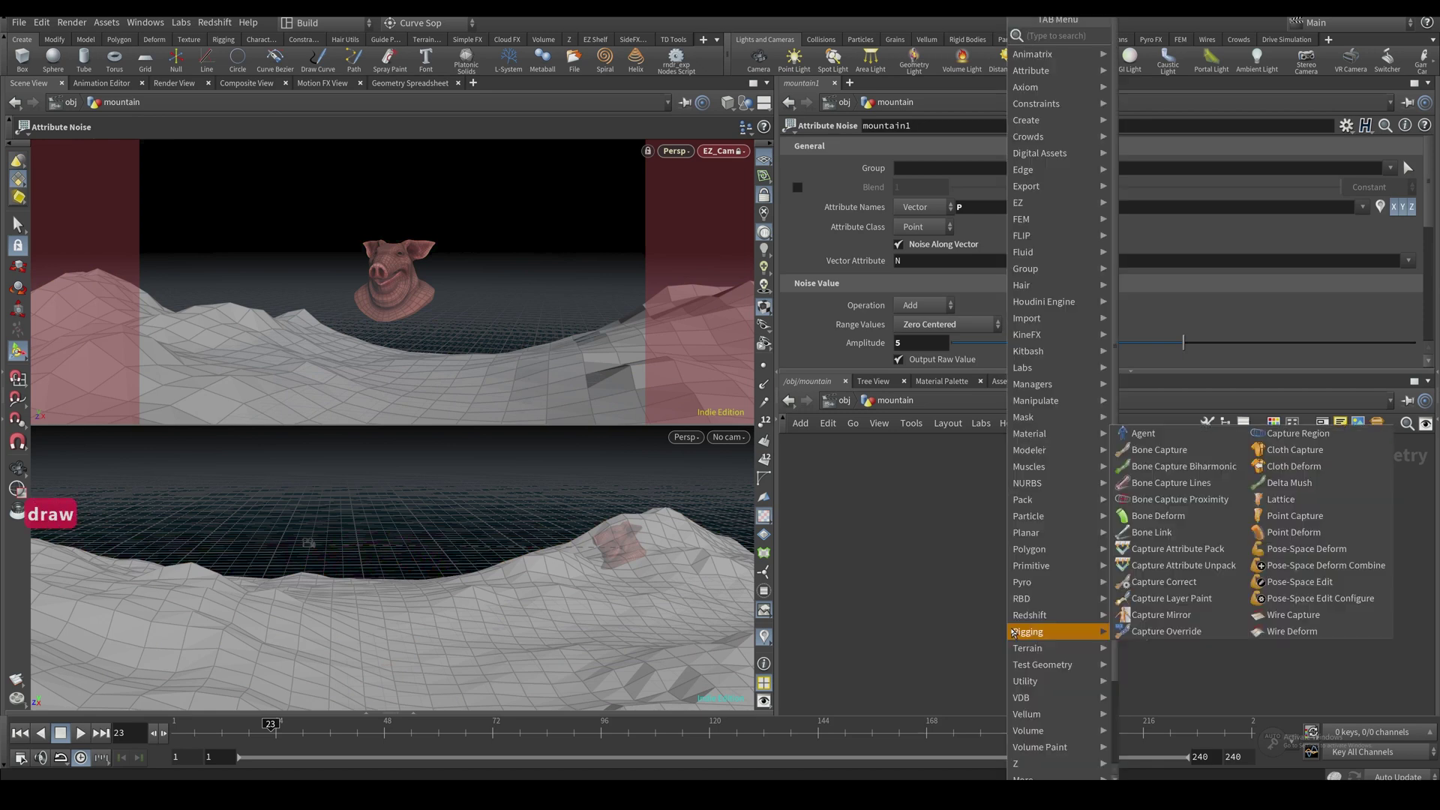
type("drawcu")
key("Return")
left_click(837, 145)
left_click(928, 203)
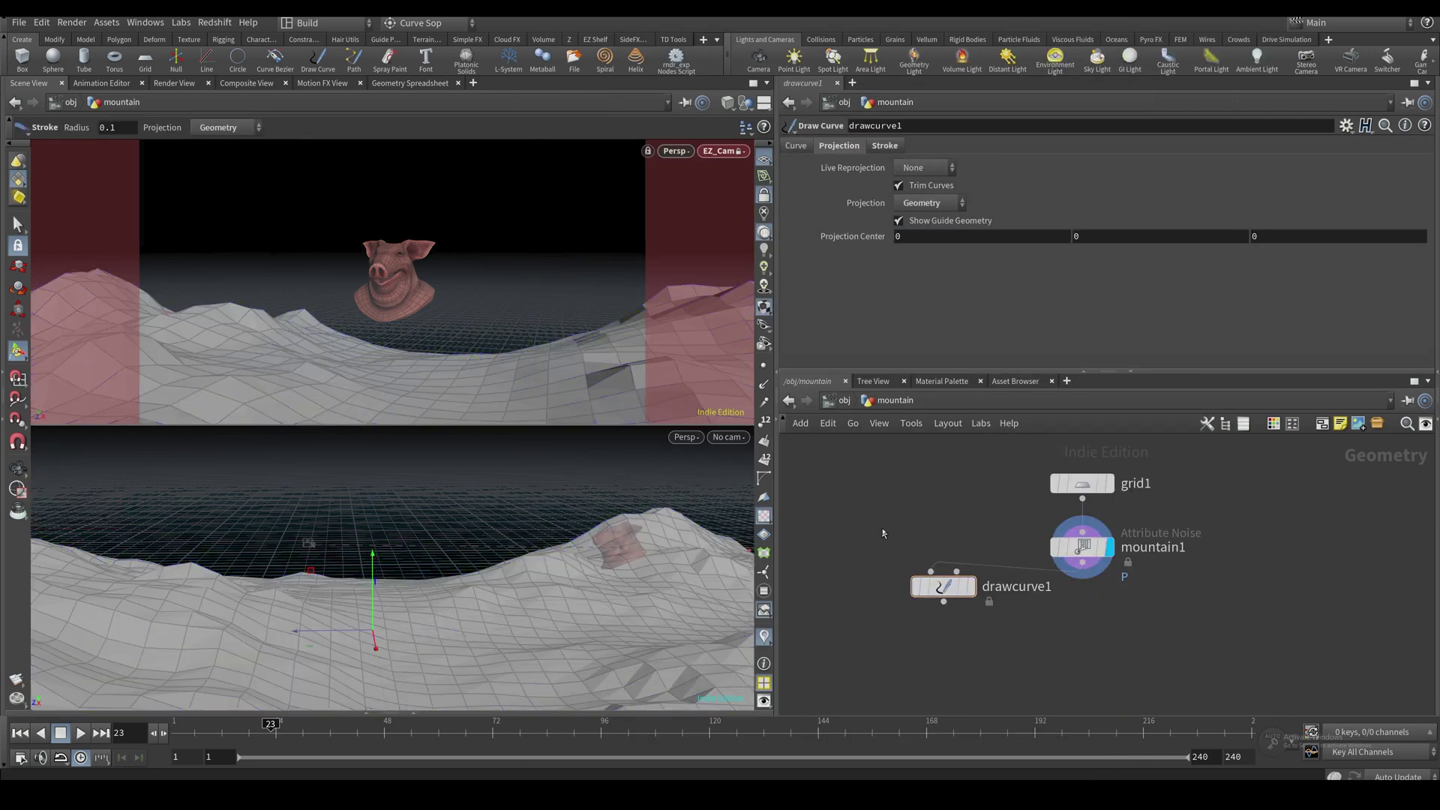
Copy the Draw Curve node and assign /obj/mountain/drawcurve1 as EZ_Cam's Path Object
key("ctrl+c")
key("u")
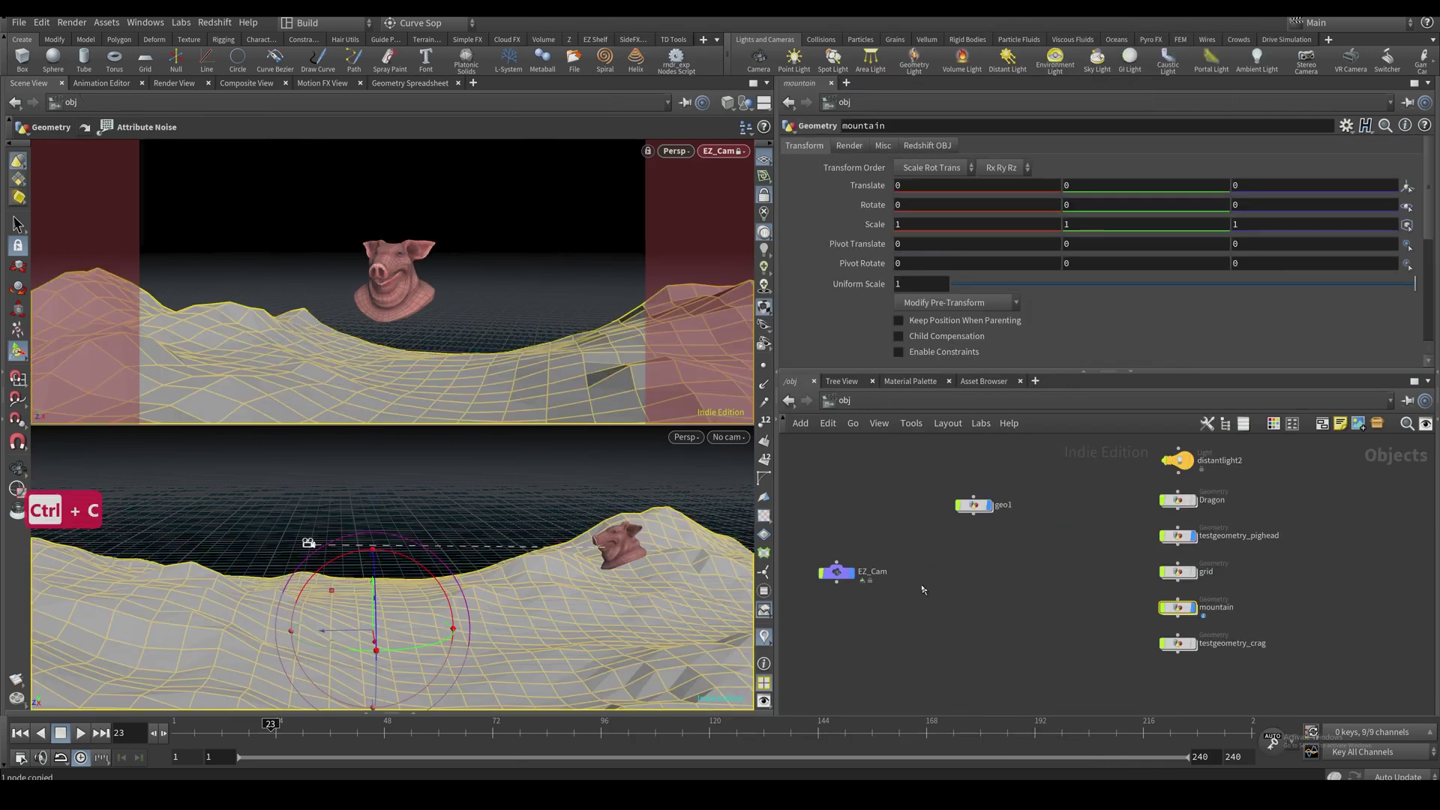
left_click(836, 572)
left_click(989, 202)
key("ctrl+v")
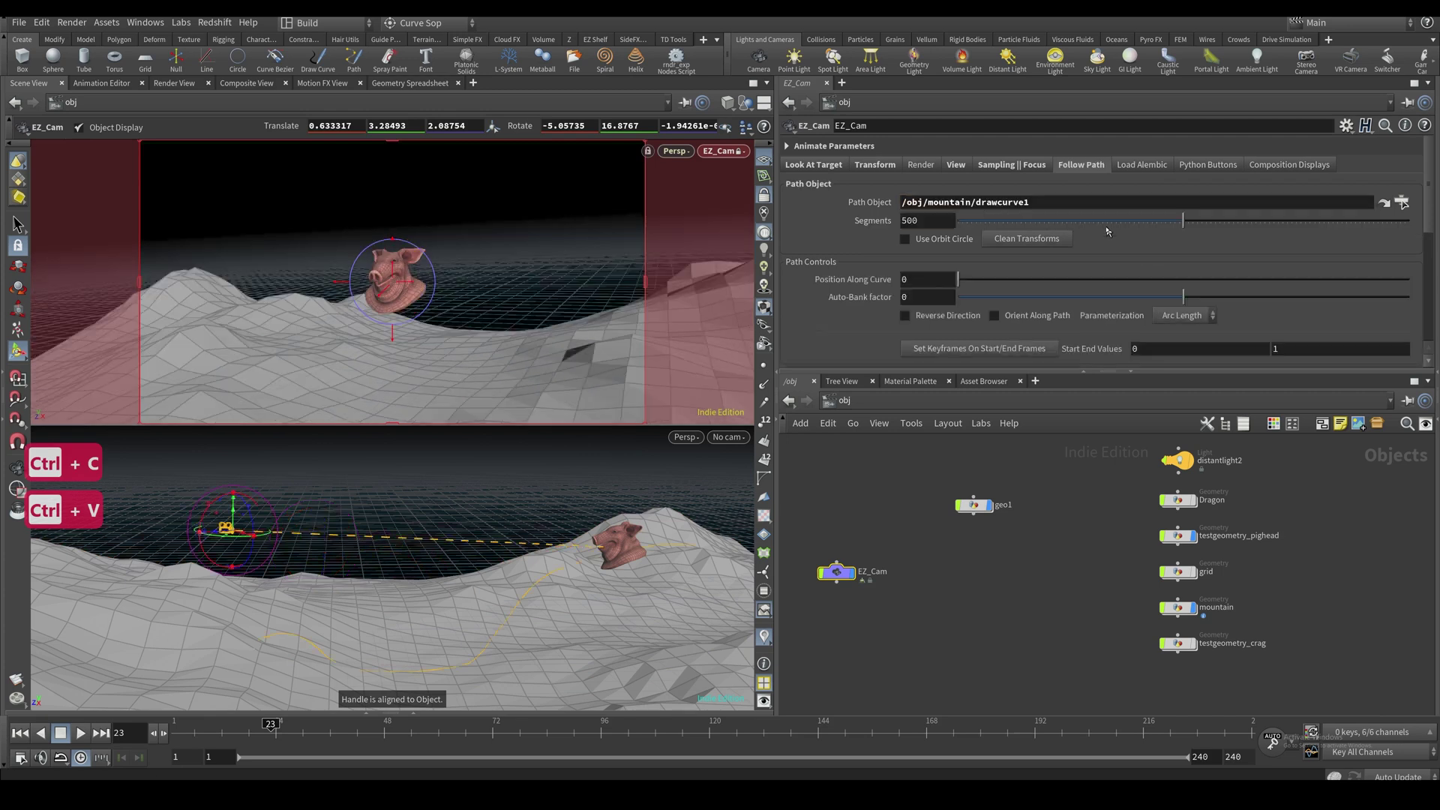
Preview the camera's position along the curve, and clear EZ_Cam's leftover translation and rotation with Clean Transforms
left_click_drag(957, 279, 1091, 282)
left_click(876, 165)
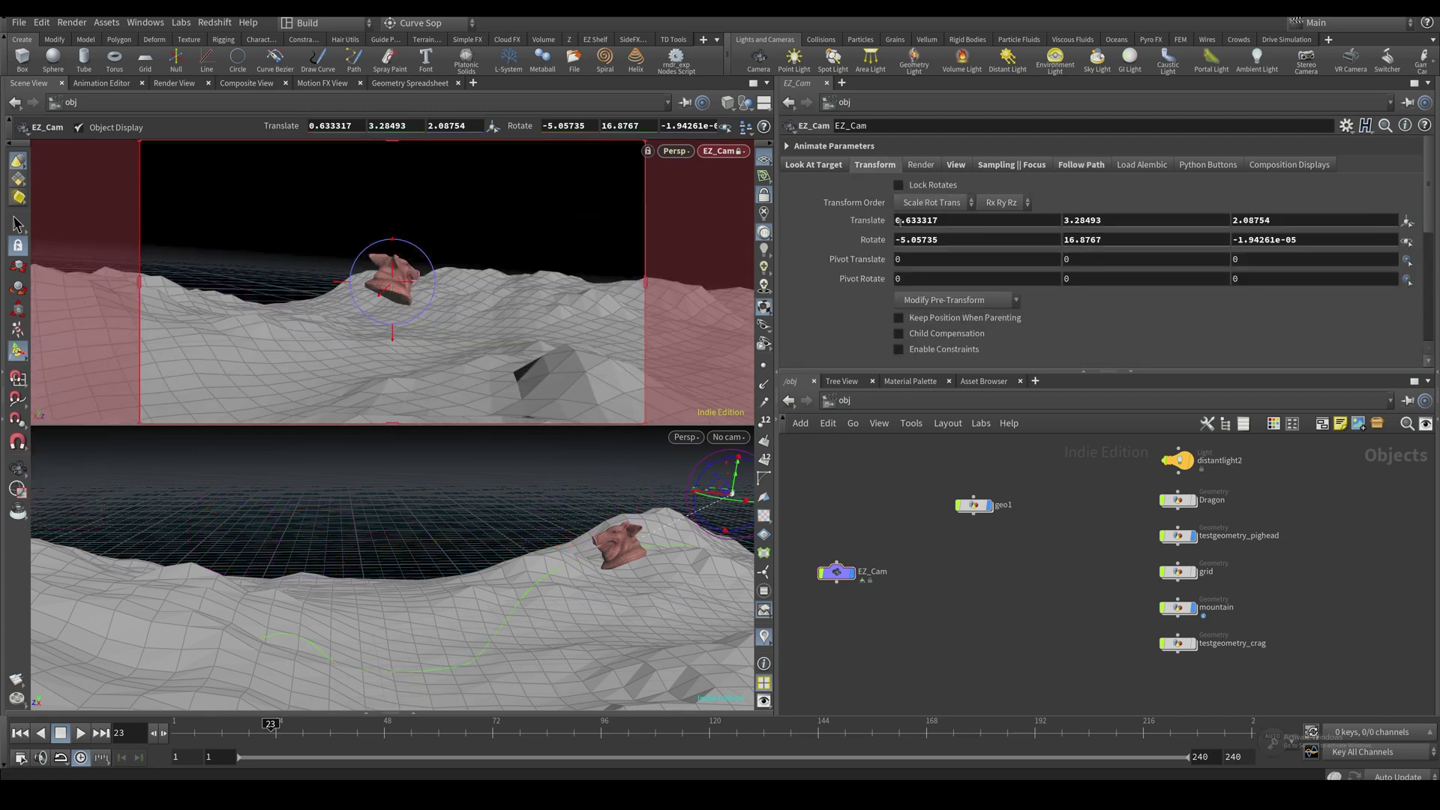
left_click(1012, 167)
left_click(1080, 165)
left_click_drag(500, 291, 518, 339, "alt")
left_click(1018, 240)
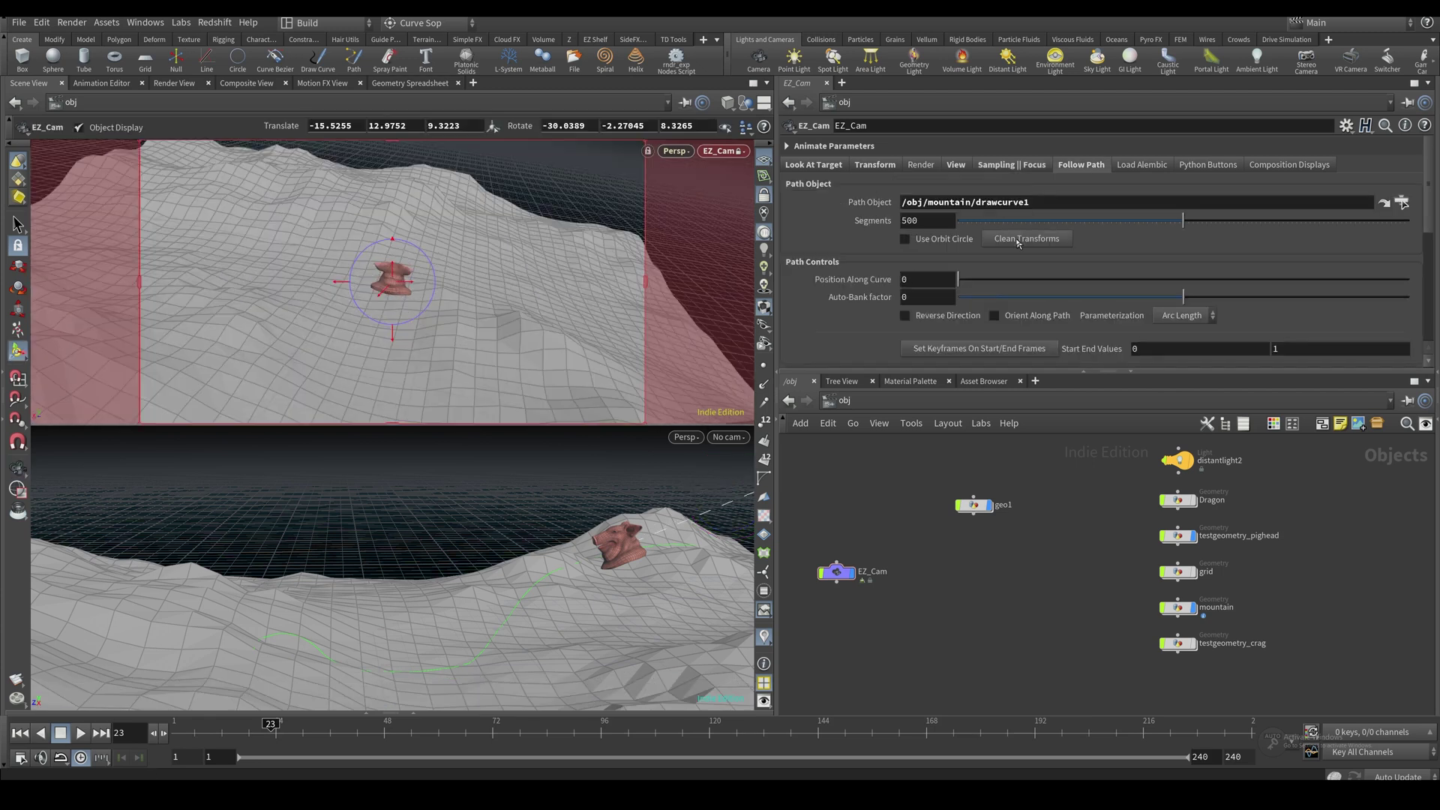
left_click(1037, 246)
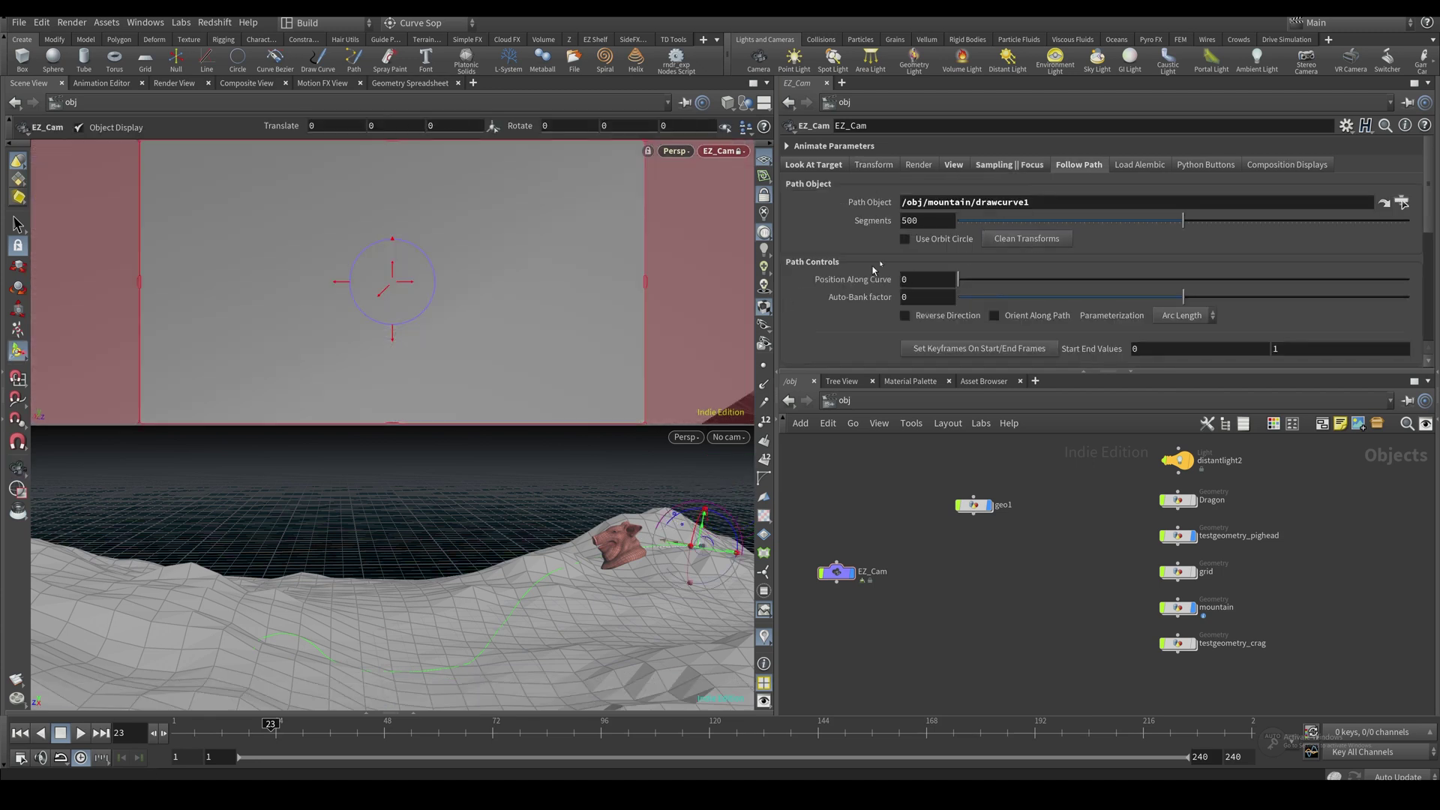
Set Position Along Curve keyframes on the start and end frames with values 0 and 1, and play the animation
left_click_drag(958, 279, 1252, 288)
key("ctrl+z")
scroll(1050, 330, "down", 1)
left_click(978, 336)
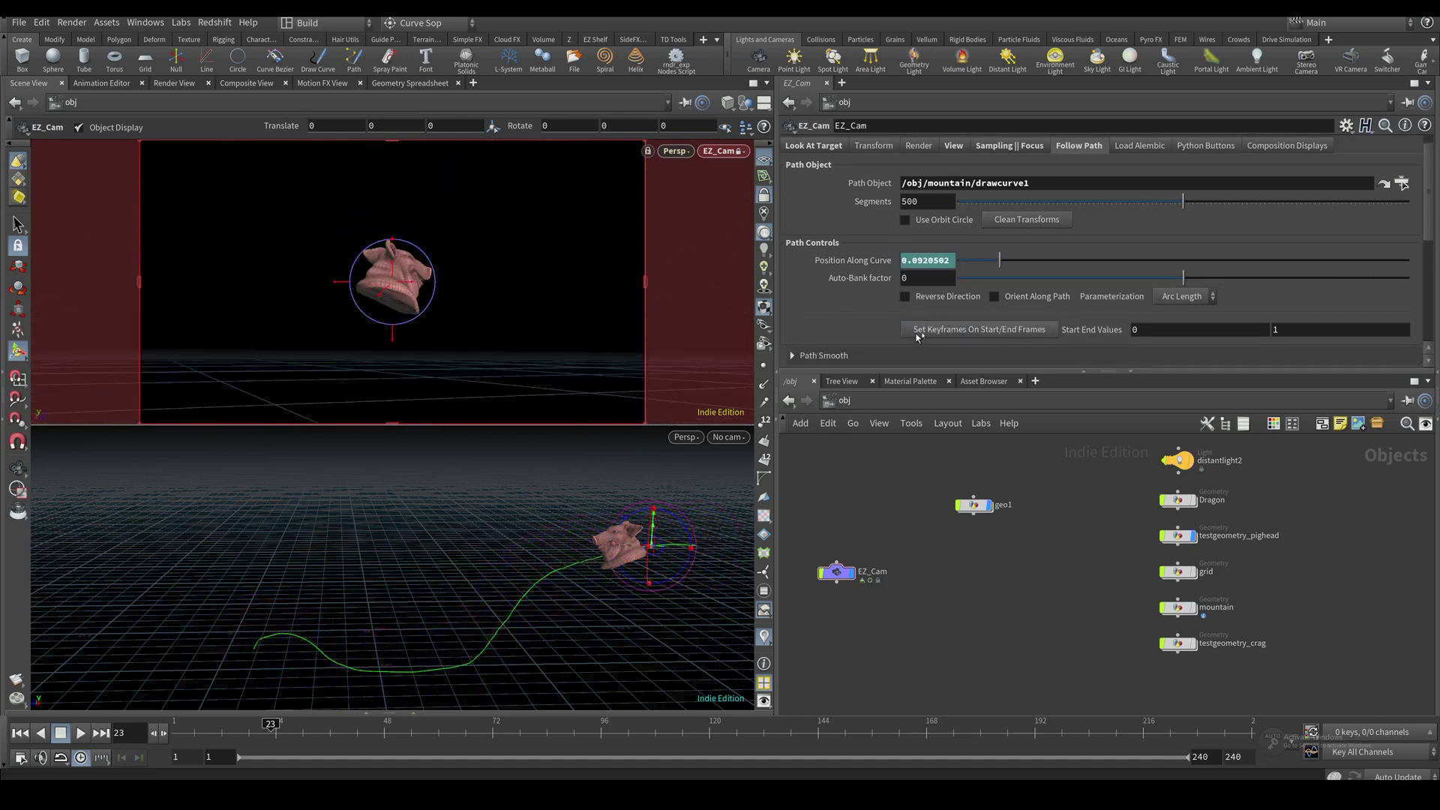
key("Up")
key("Up")
Expand the Path Smooth settings, raise Smooth Path to about 2041, and play the camera along the smoothed curve
scroll(877, 292, "down", 3)
left_click(838, 299)
scroll(885, 323, "down", 2)
left_click_drag(1032, 304, 1366, 300)
key("Up")
key("Up")
key("Up")
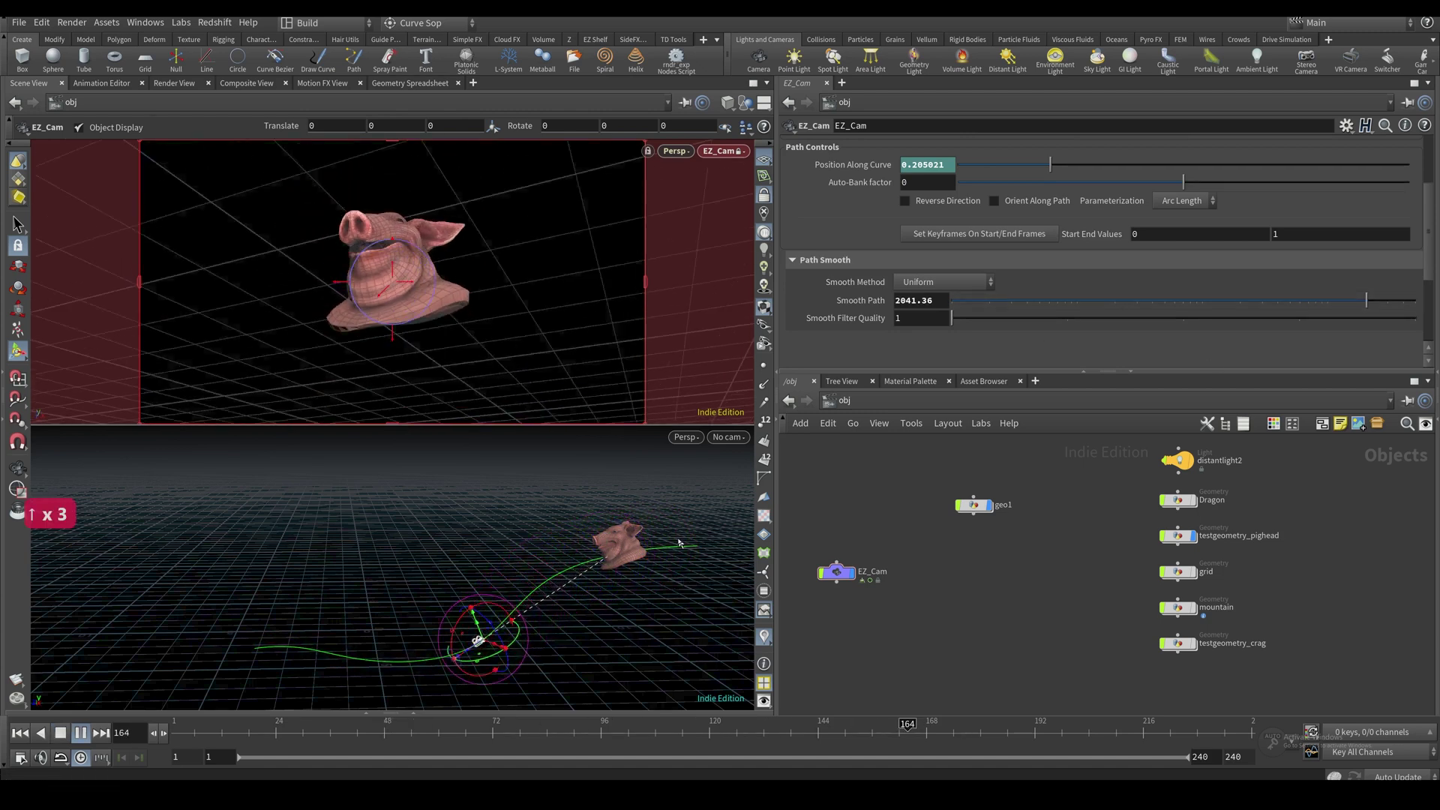
key("Up")
Replace the drawn path with an orbit by enabling Use Orbit Circle, and display the pig head geometry
scroll(906, 296, "up", 3)
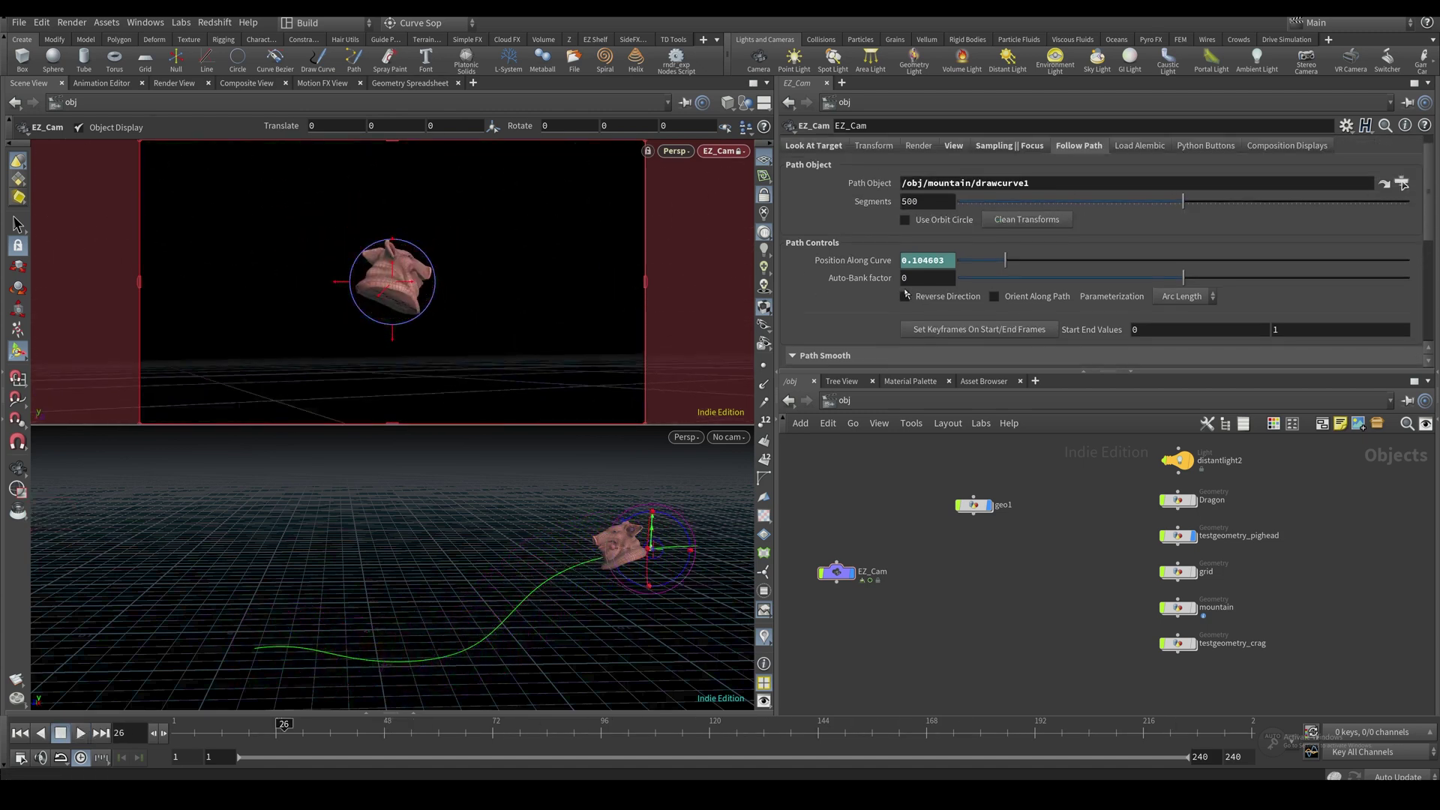
scroll(877, 285, "up", 1)
middle_click(884, 286, "ctrl")
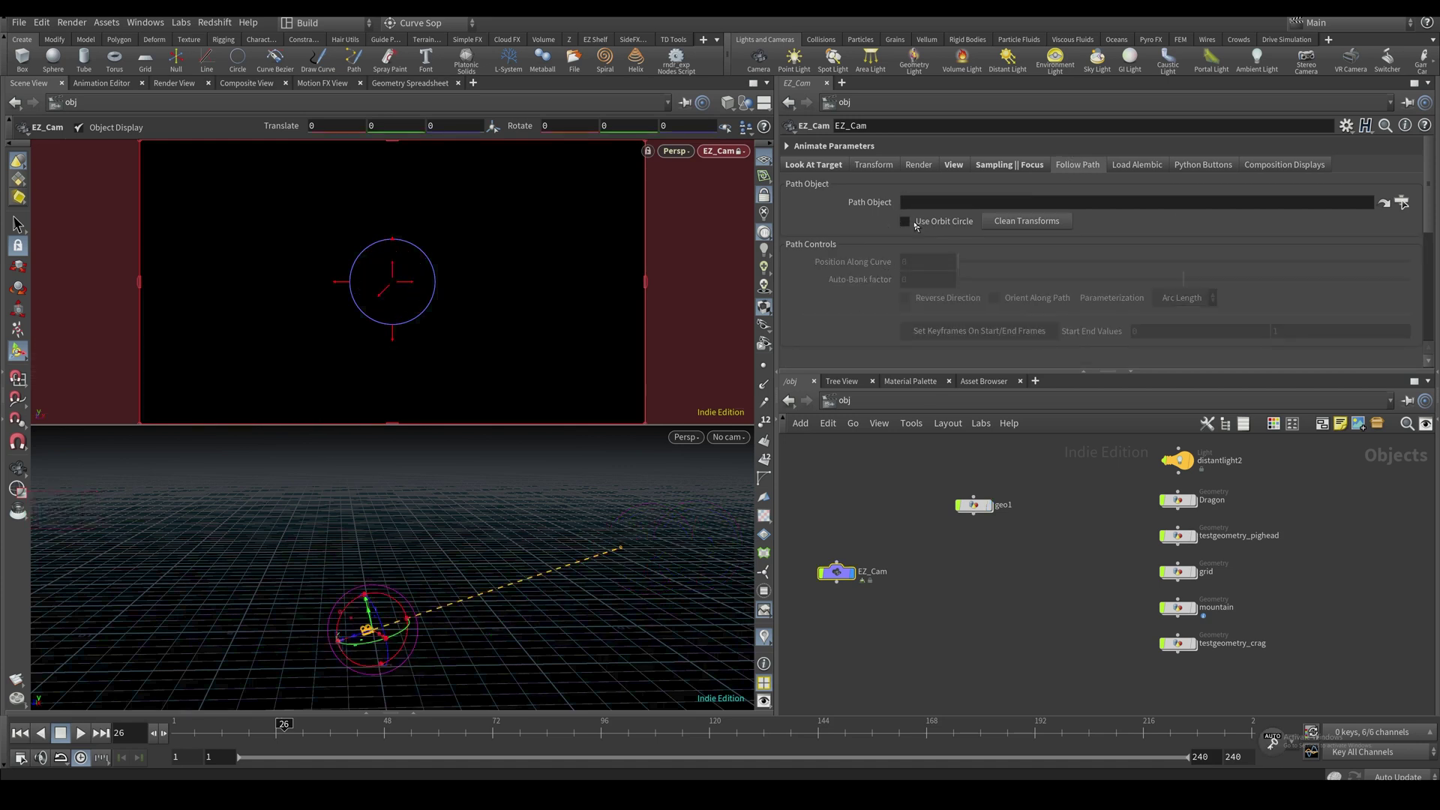
left_click(905, 222)
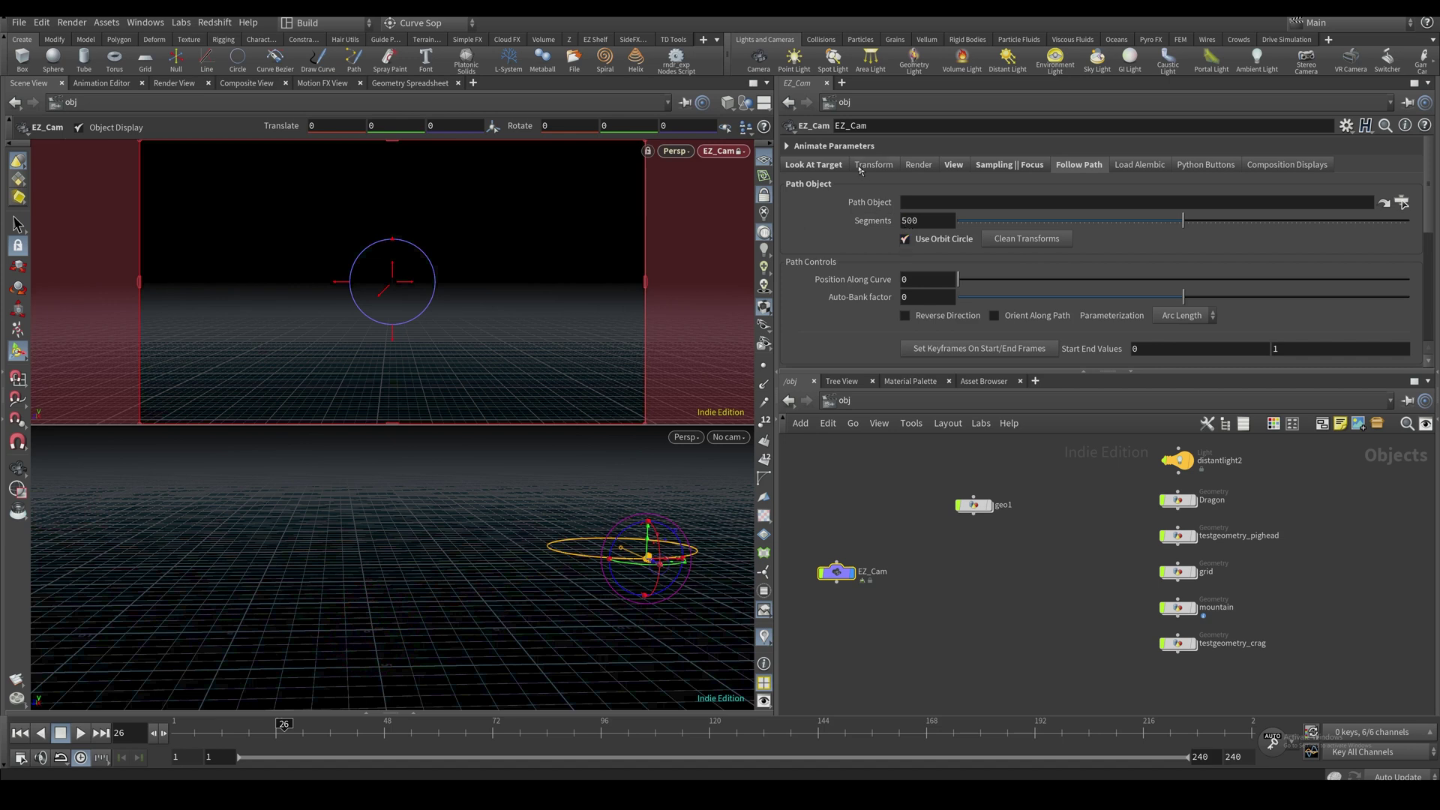
left_click(1193, 535)
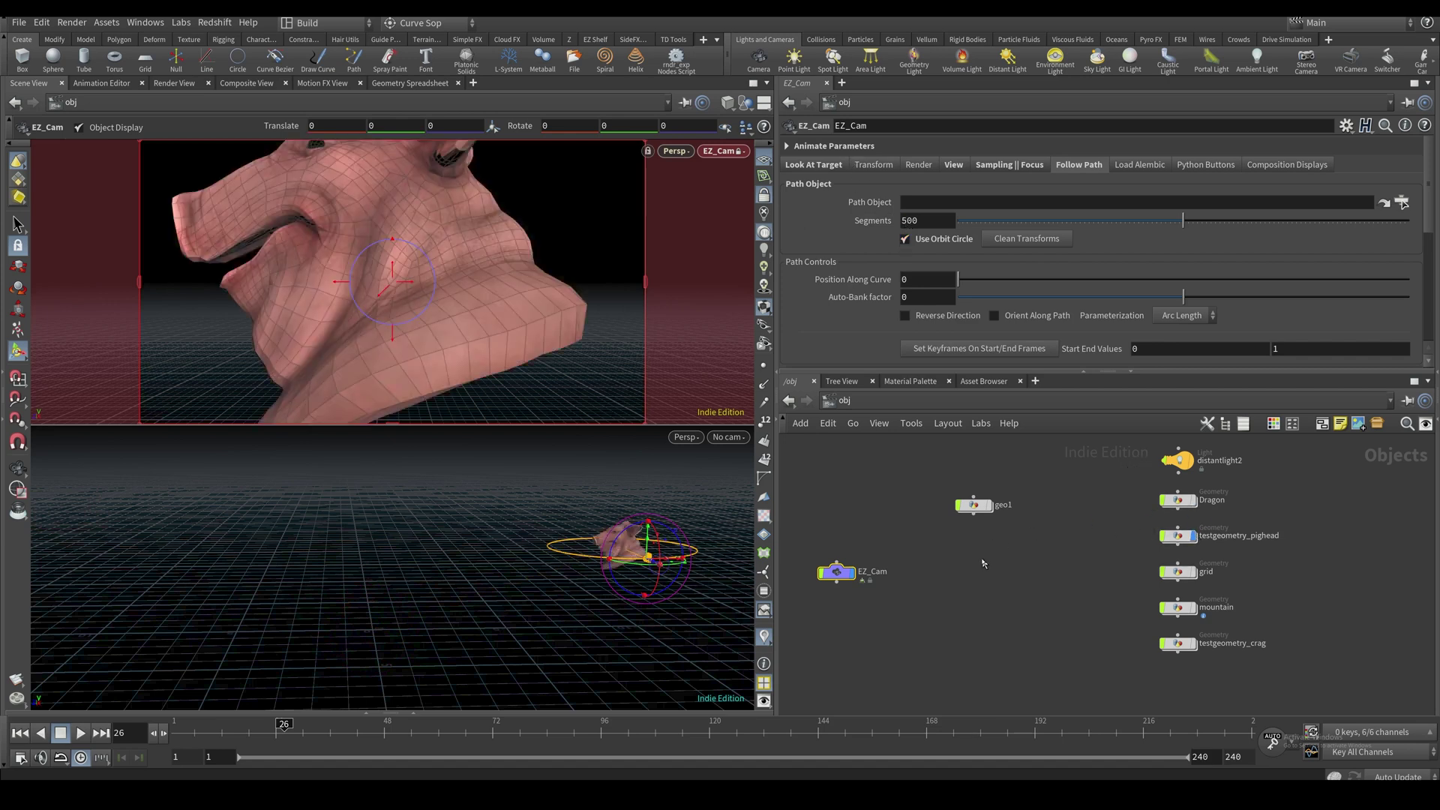
key("Escape")
key("Return")
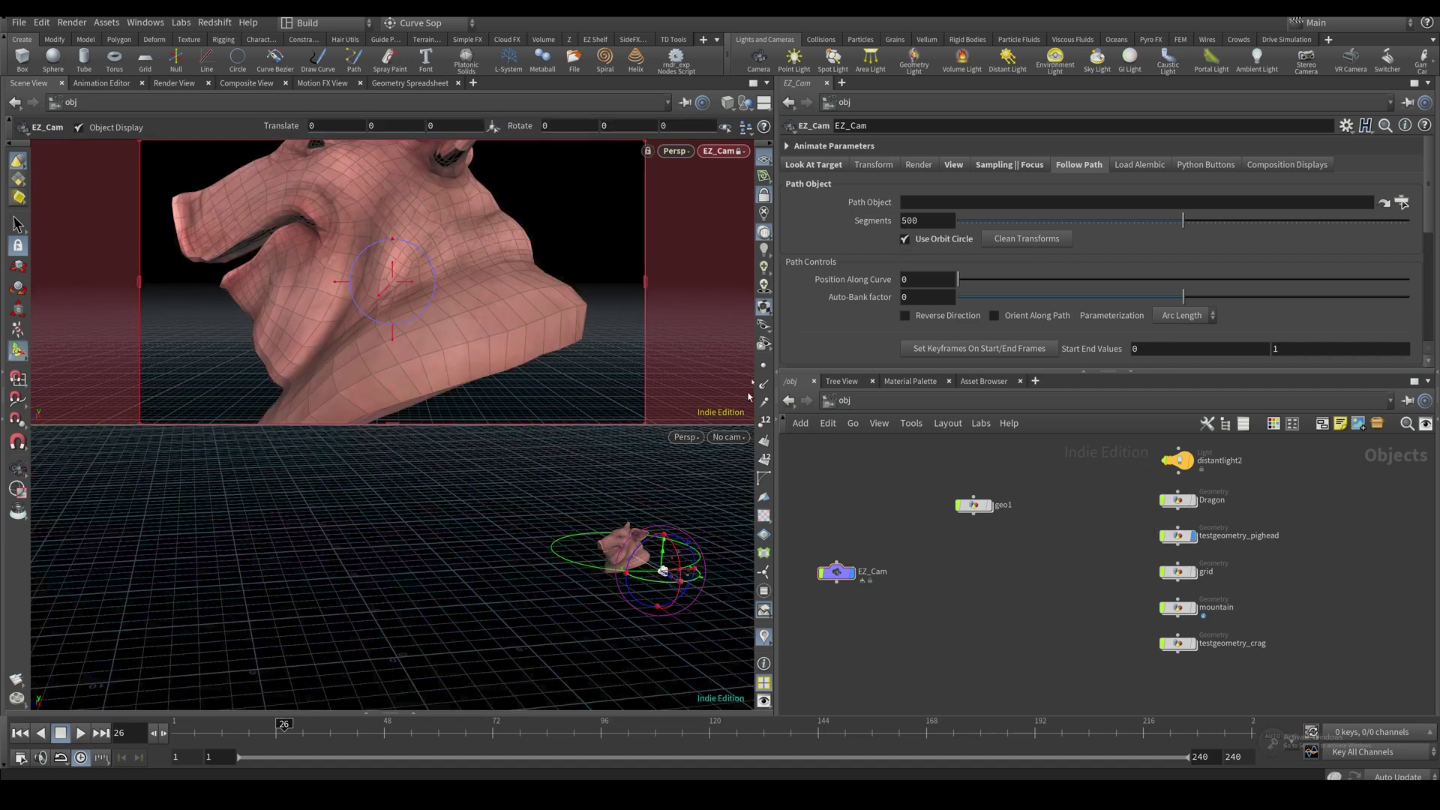
Try setting the camera's Look At Type to Free, and undo the change
left_click(816, 166)
left_click(920, 202)
left_click(918, 223)
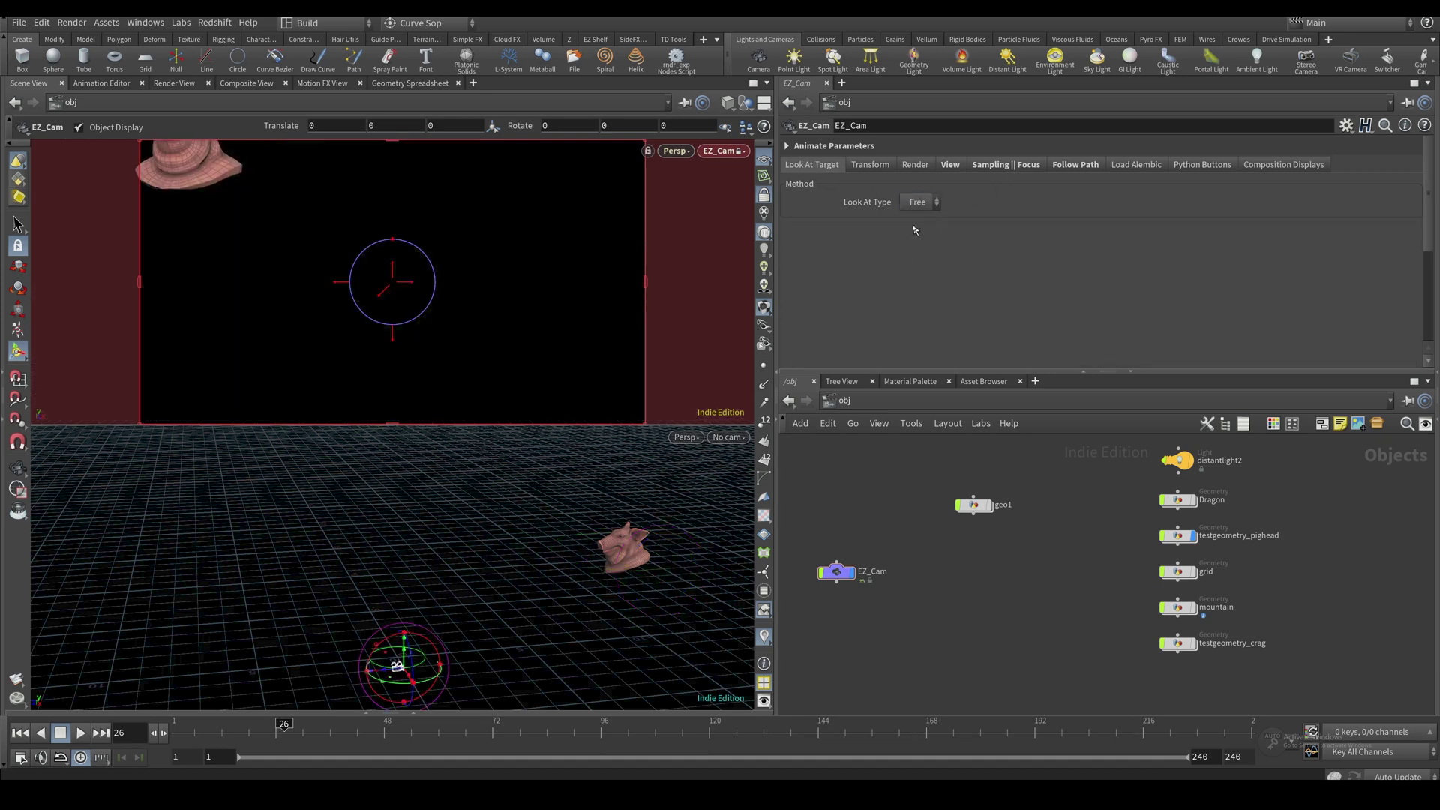
key("ctrl+z")
Set the orbit's Expand to about 1.83 and Raise Y to 0.84, and reset Push X and Push Z to their defaults
left_click(1087, 168)
scroll(839, 278, "down", 5)
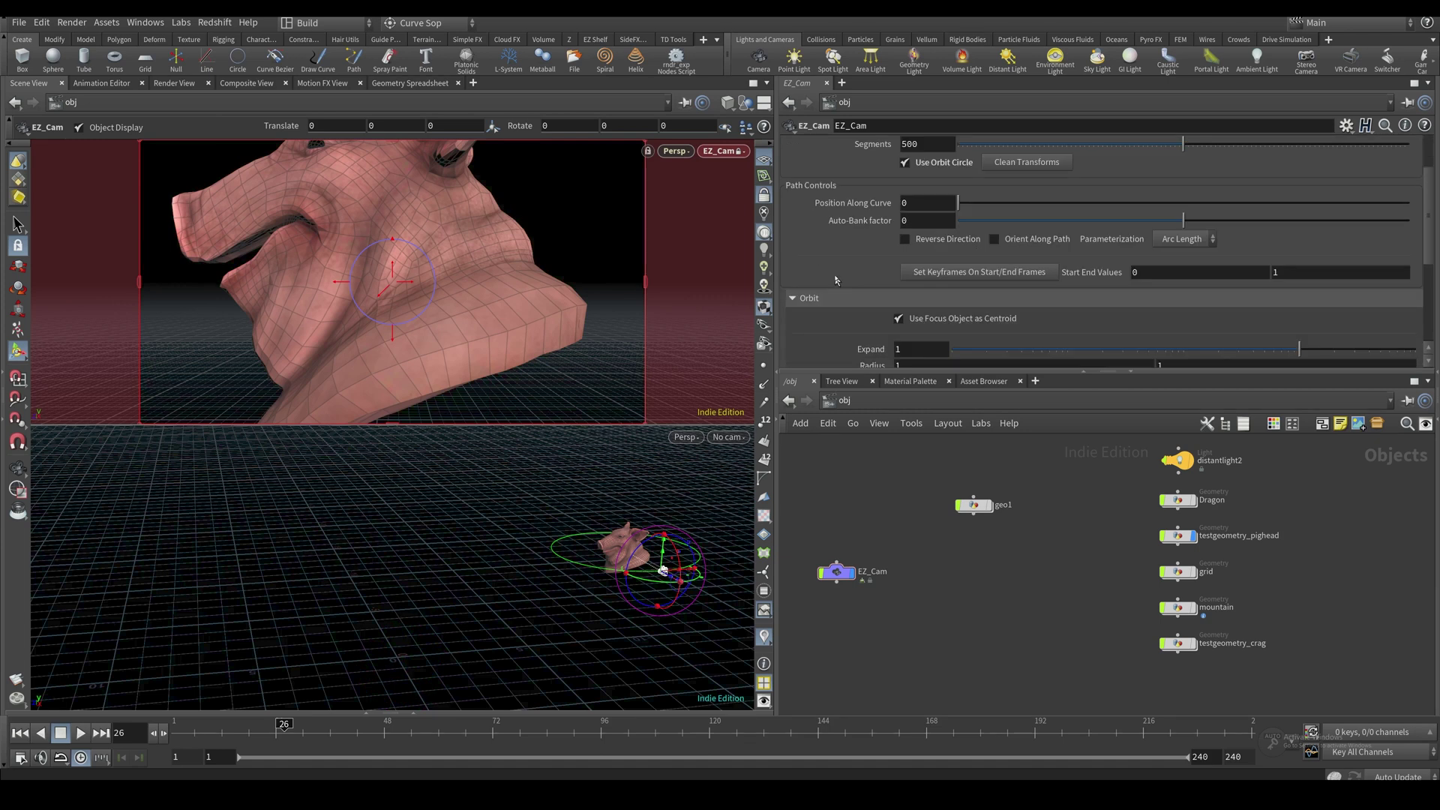
scroll(869, 287, "up", 4)
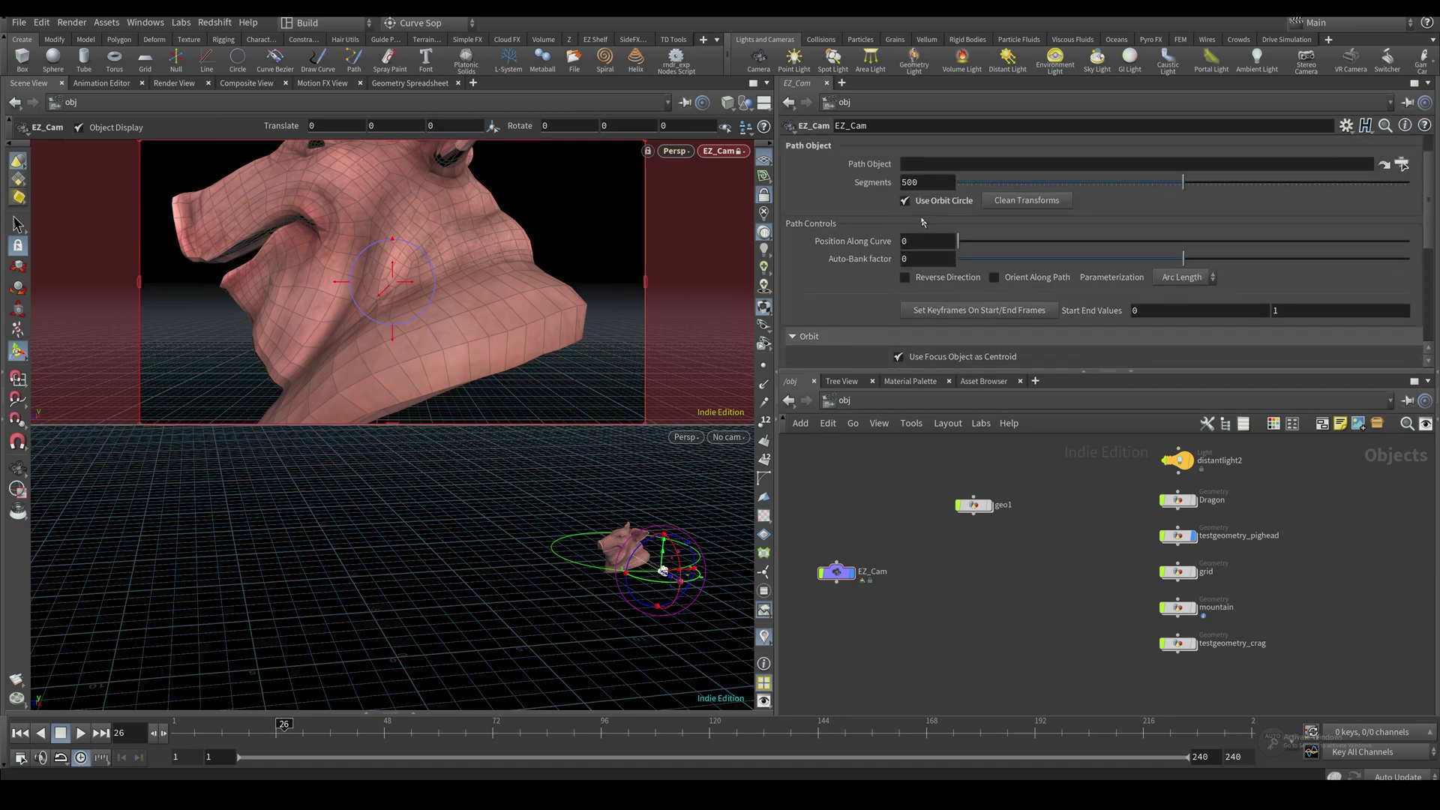
left_click(936, 180)
scroll(885, 315, "down", 3)
left_click_drag(873, 373, 873, 475)
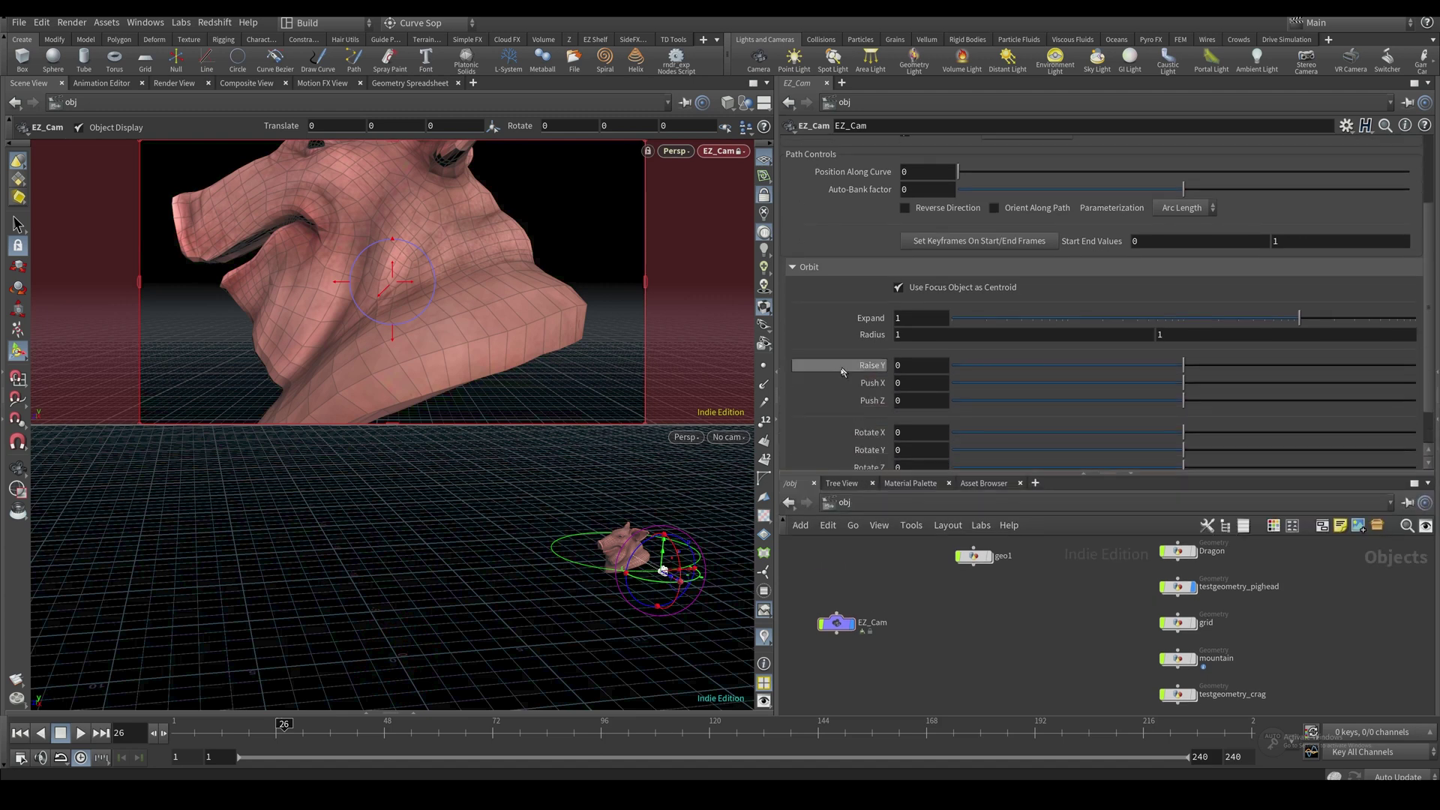
left_click_drag(1308, 322, 1330, 319)
mouse_move(1184, 366)
left_mouse_down()
mouse_move(1241, 386)
mouse_move(1147, 381)
mouse_move(1197, 382)
left_mouse_up()
mouse_move(1192, 401)
left_mouse_down()
mouse_move(1212, 405)
mouse_move(1196, 402)
left_mouse_up()
middle_click(874, 400, "ctrl")
middle_click(879, 383, "ctrl")
Try tilting the orbit with Rotate X and stretching it with a second Radius of 1.5, and restore both Radius values to 1
scroll(1178, 411, "down", 1)
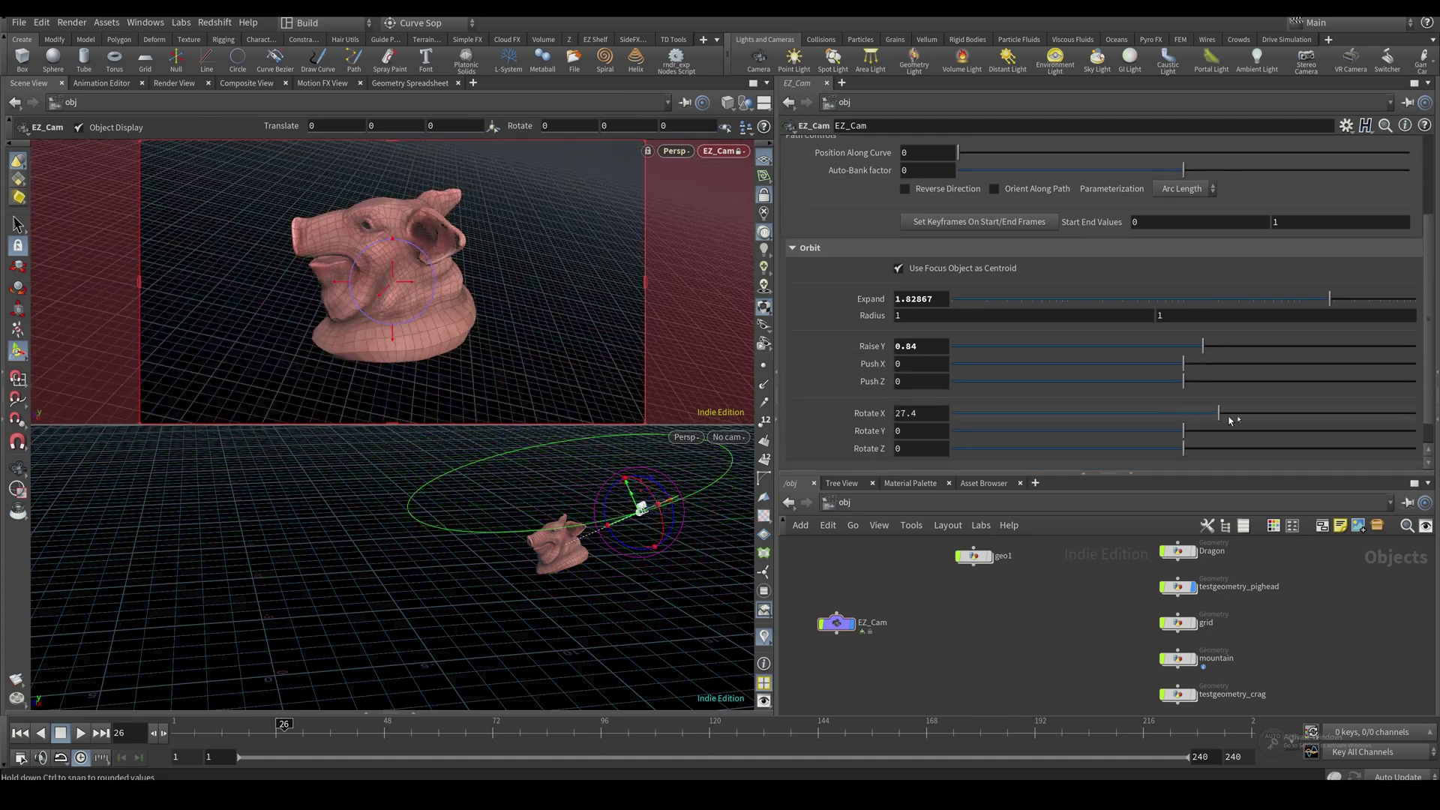
type(".5")
key("Return")
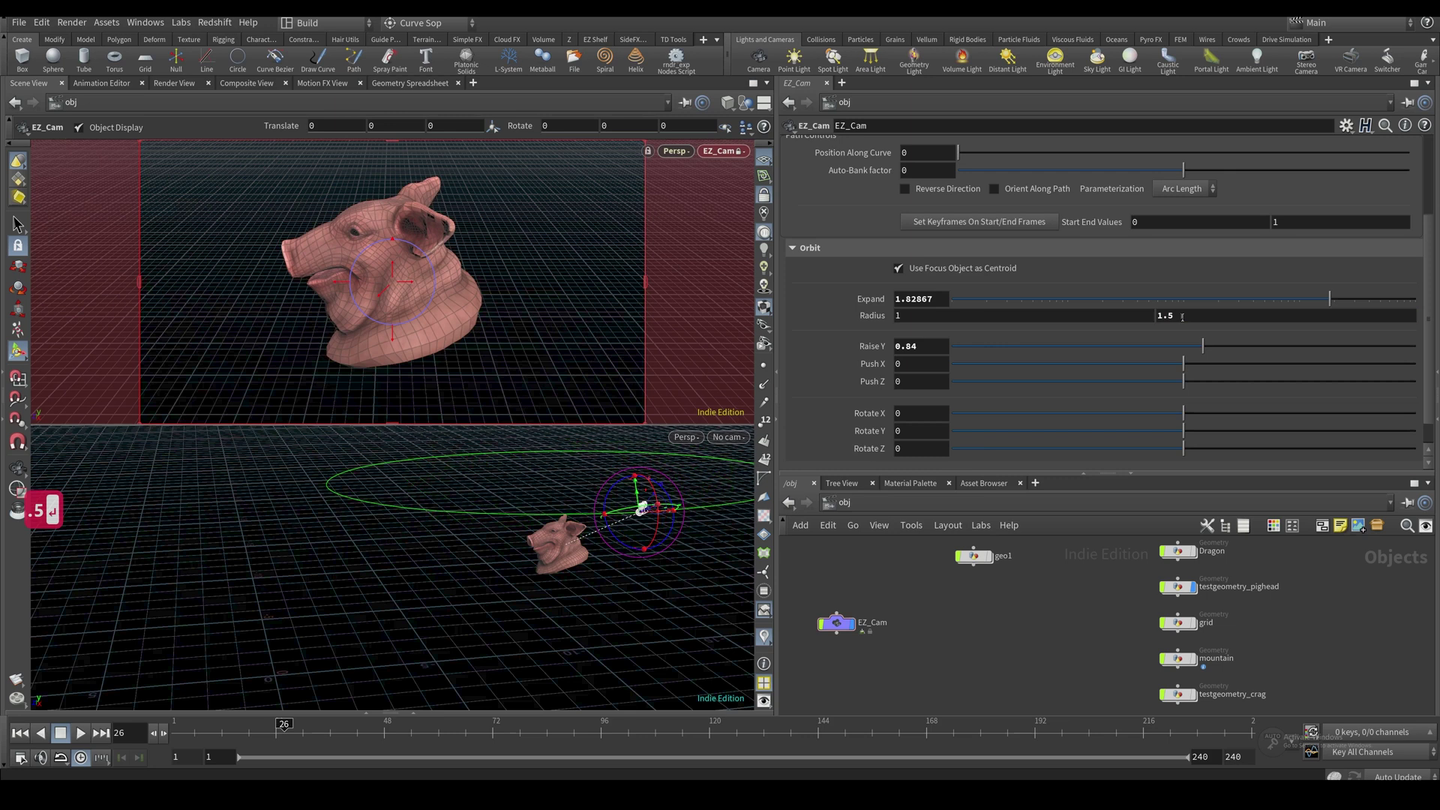
left_click_drag(1183, 316, 1154, 317)
type("1")
key("Return")
left_click(1092, 318)
type(".5")
key("Return")
type("1")
key("Return")
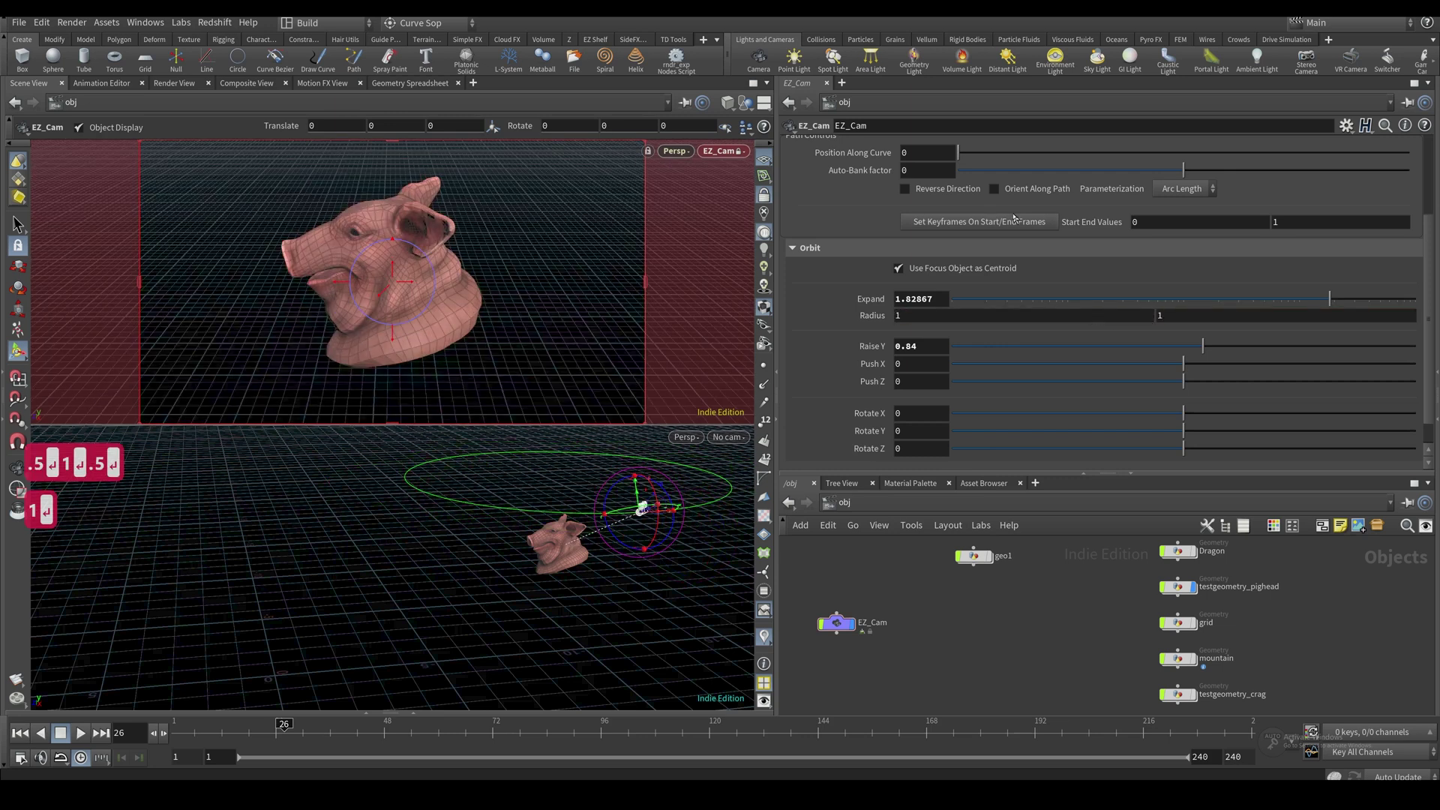
Set the path's end value to 5, recreate the start and end frame keyframes, and play the orbit animation
scroll(1109, 255, "up", 3)
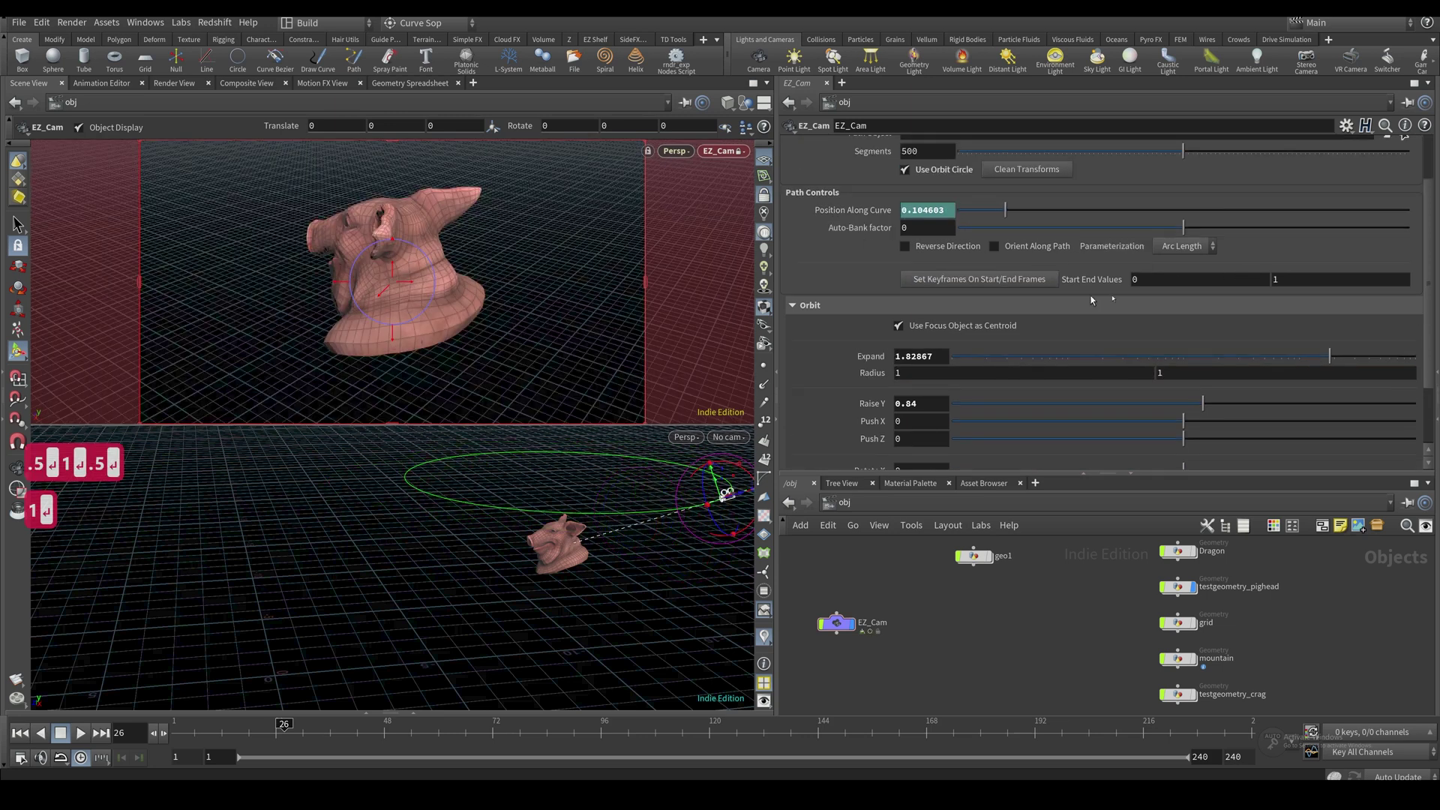
type("5")
key("Return")
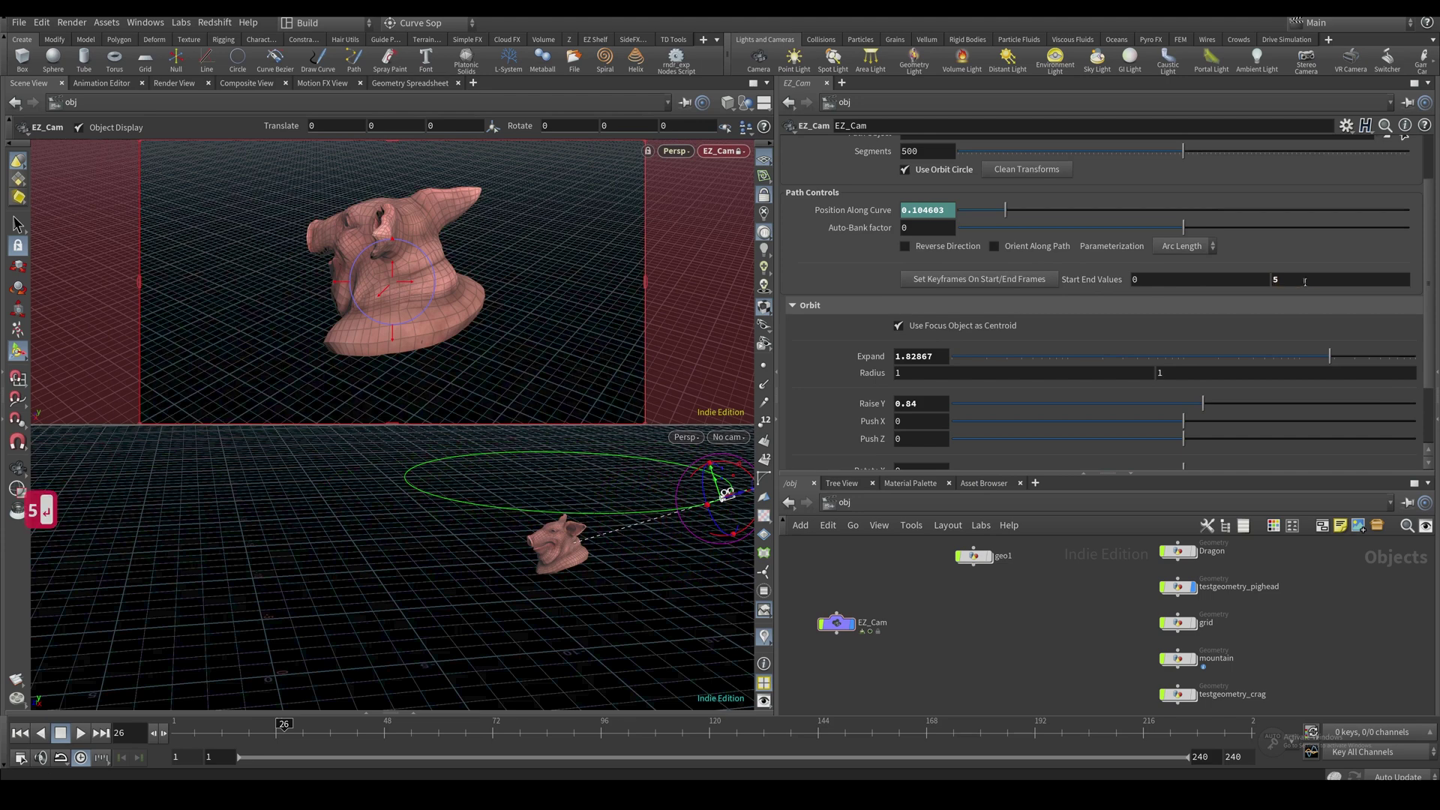
left_click(1005, 284)
key("Up")
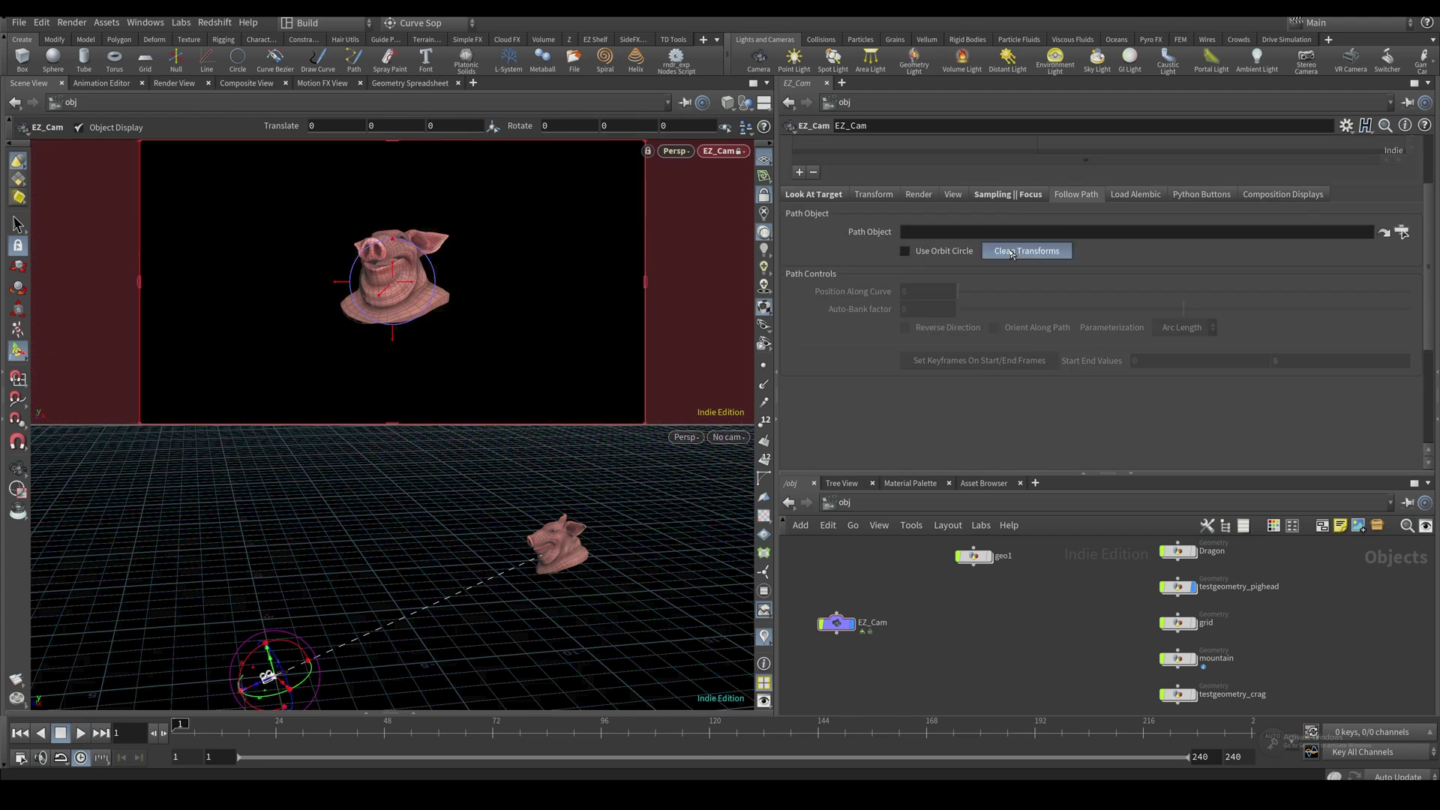
Clean EZ_Cam's transforms and examine the Python Buttons options for creating a follow path before returning to the Follow Path settings
left_click(1012, 254)
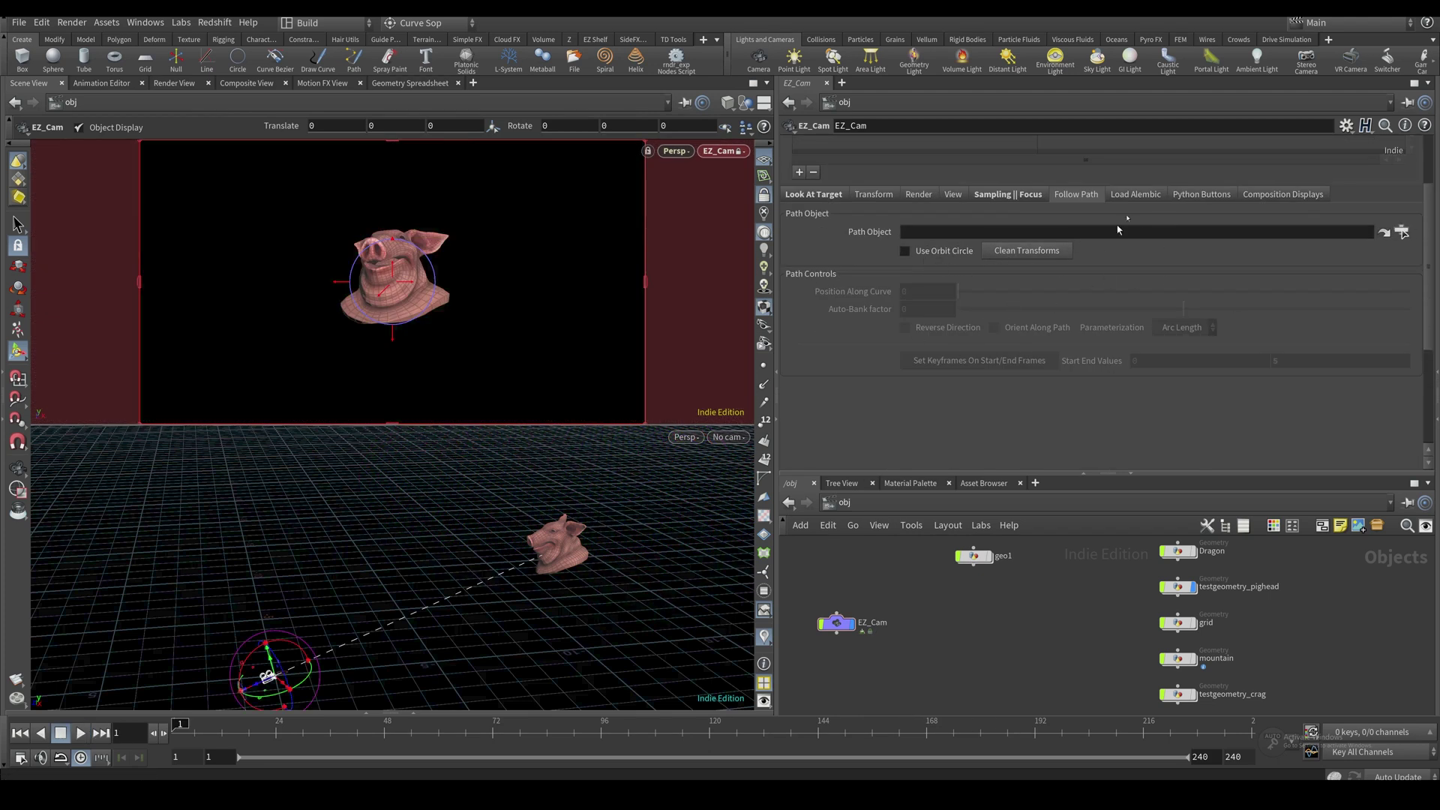
left_click(1159, 194)
left_click(1179, 195)
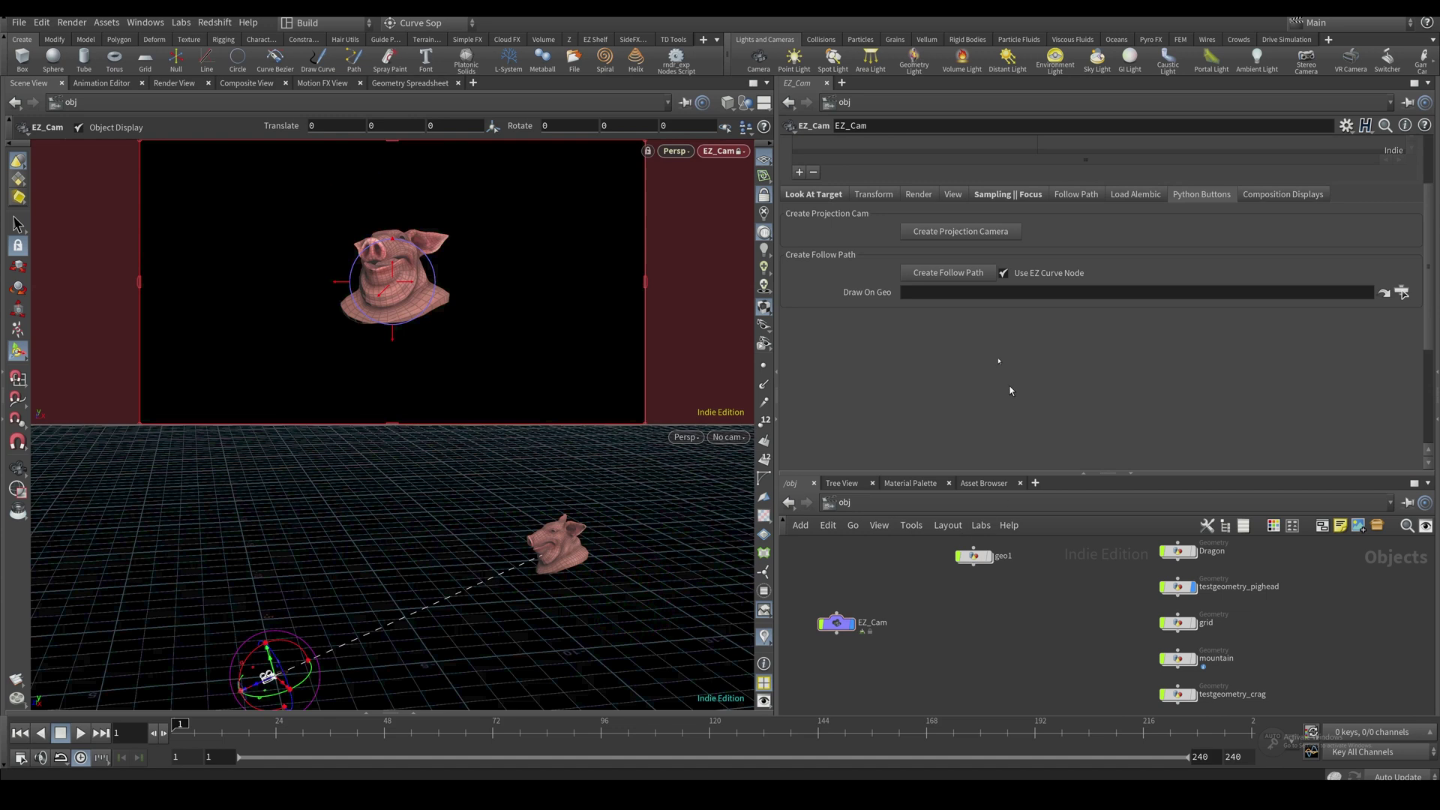
left_click(1084, 200)
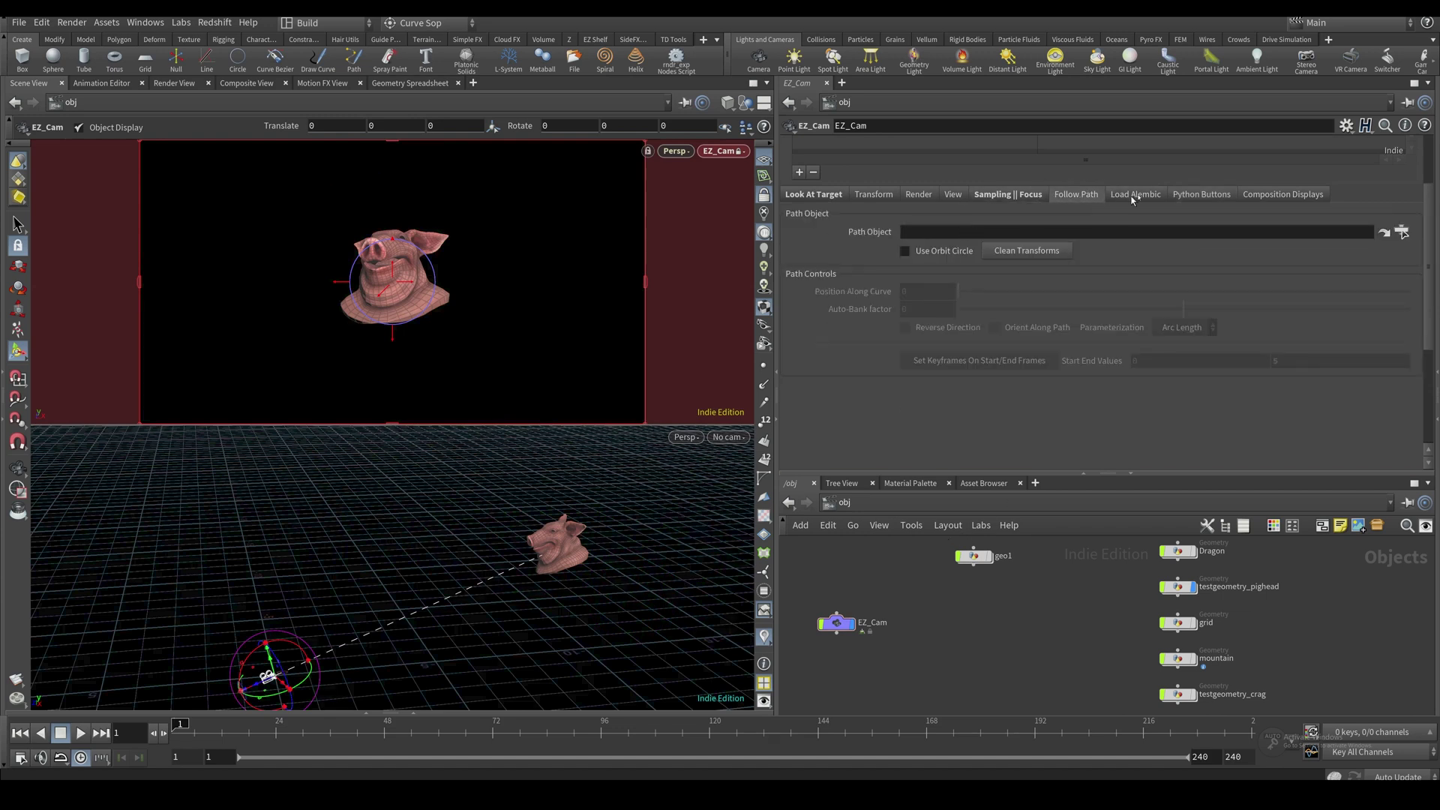
Create a follow path for EZ_Cam with Use EZ Curve Node enabled and enter FOLLOW_PATH_EZ_Cam to edit its Follow_Path curve
left_click(1202, 195)
scroll(947, 587, "down", 2)
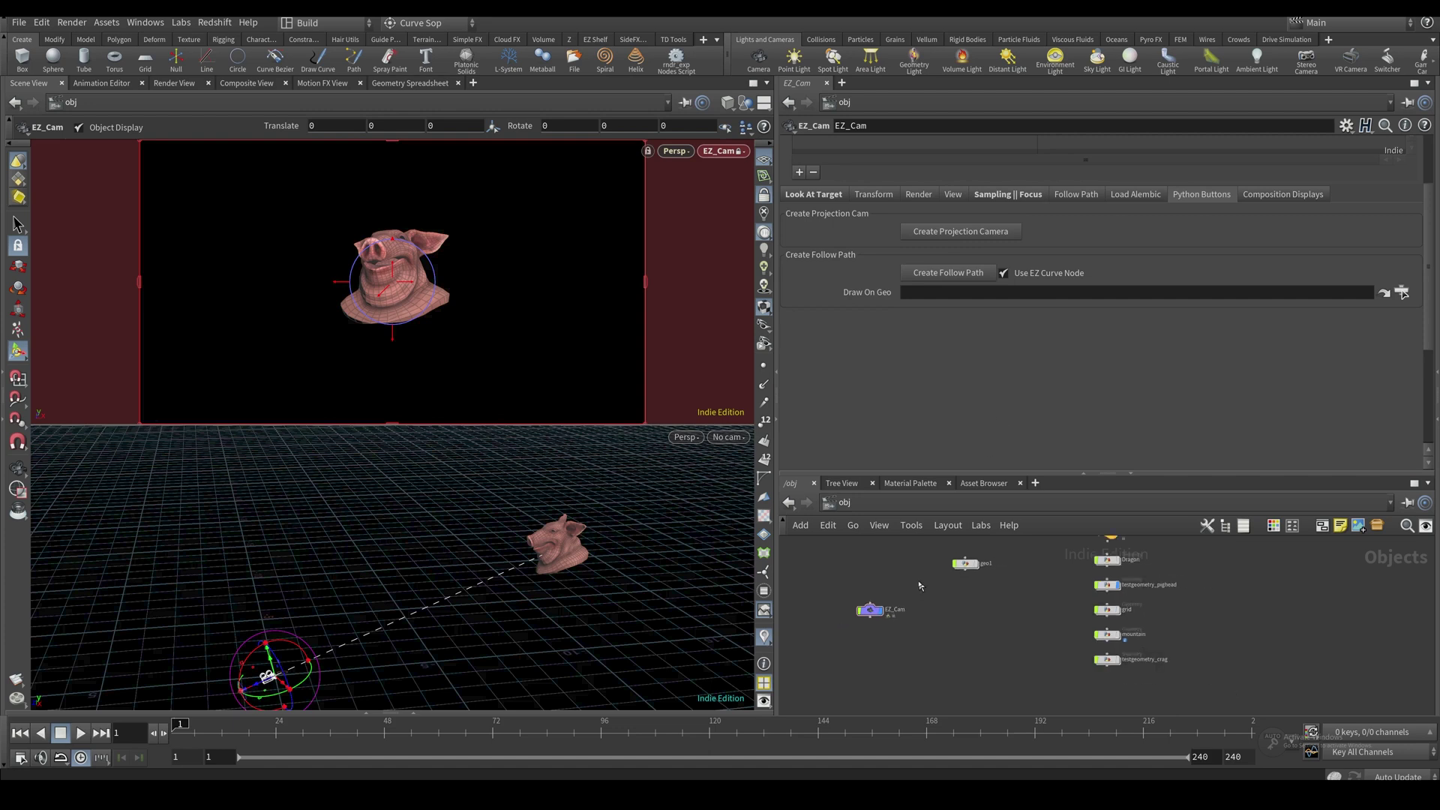
scroll(1110, 636, "up", 1)
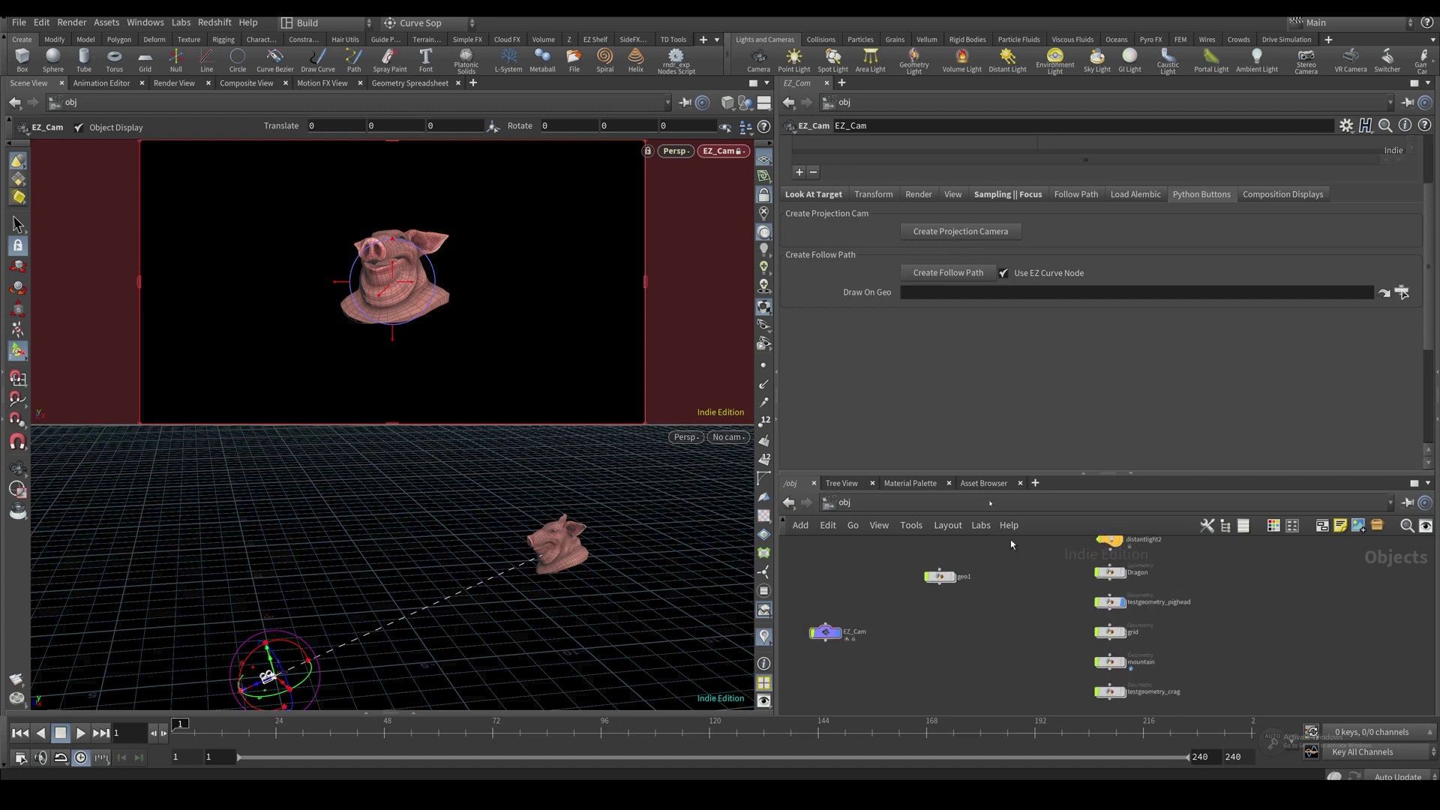
left_click(968, 275)
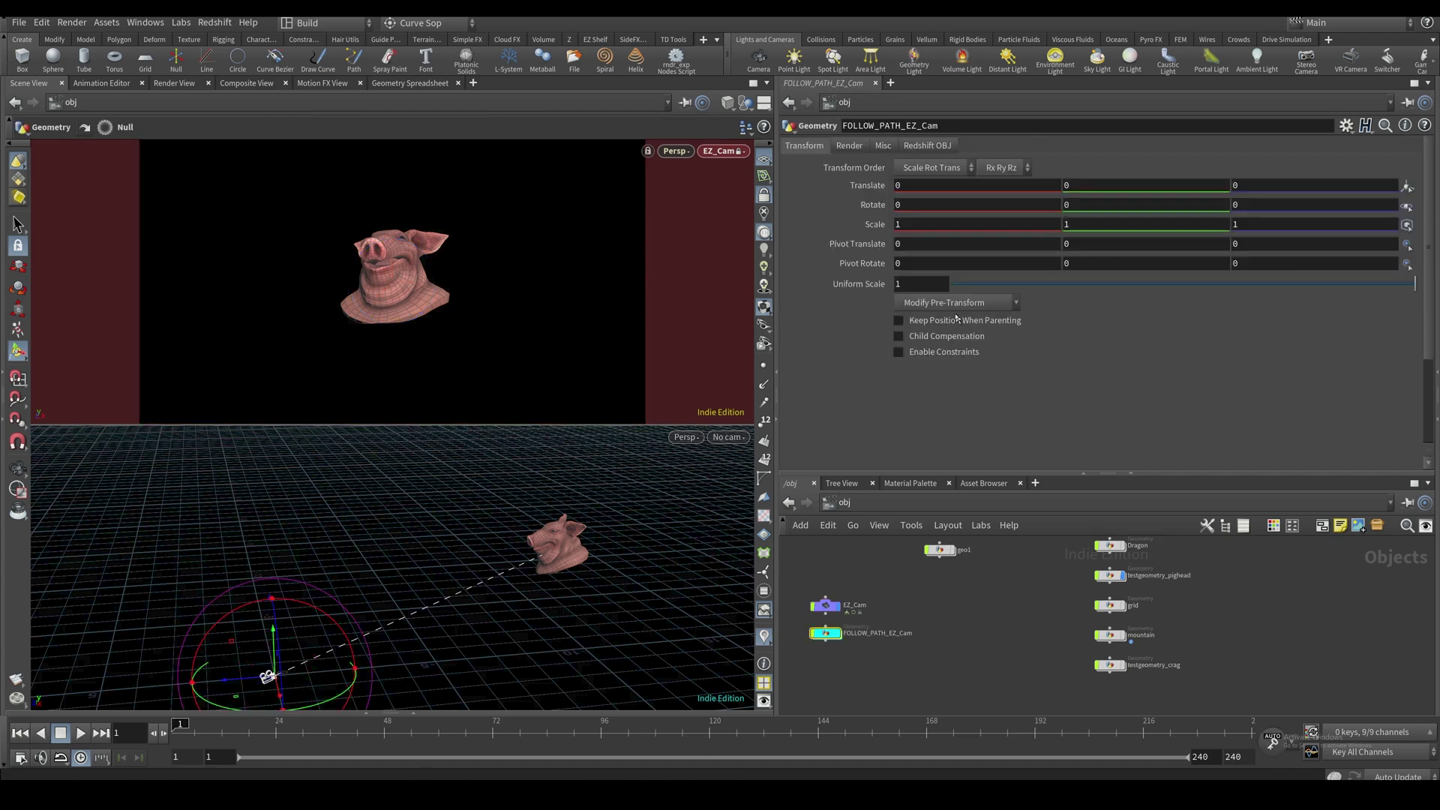
middle_click_drag(828, 674, 932, 652)
scroll(933, 614, "up", 4)
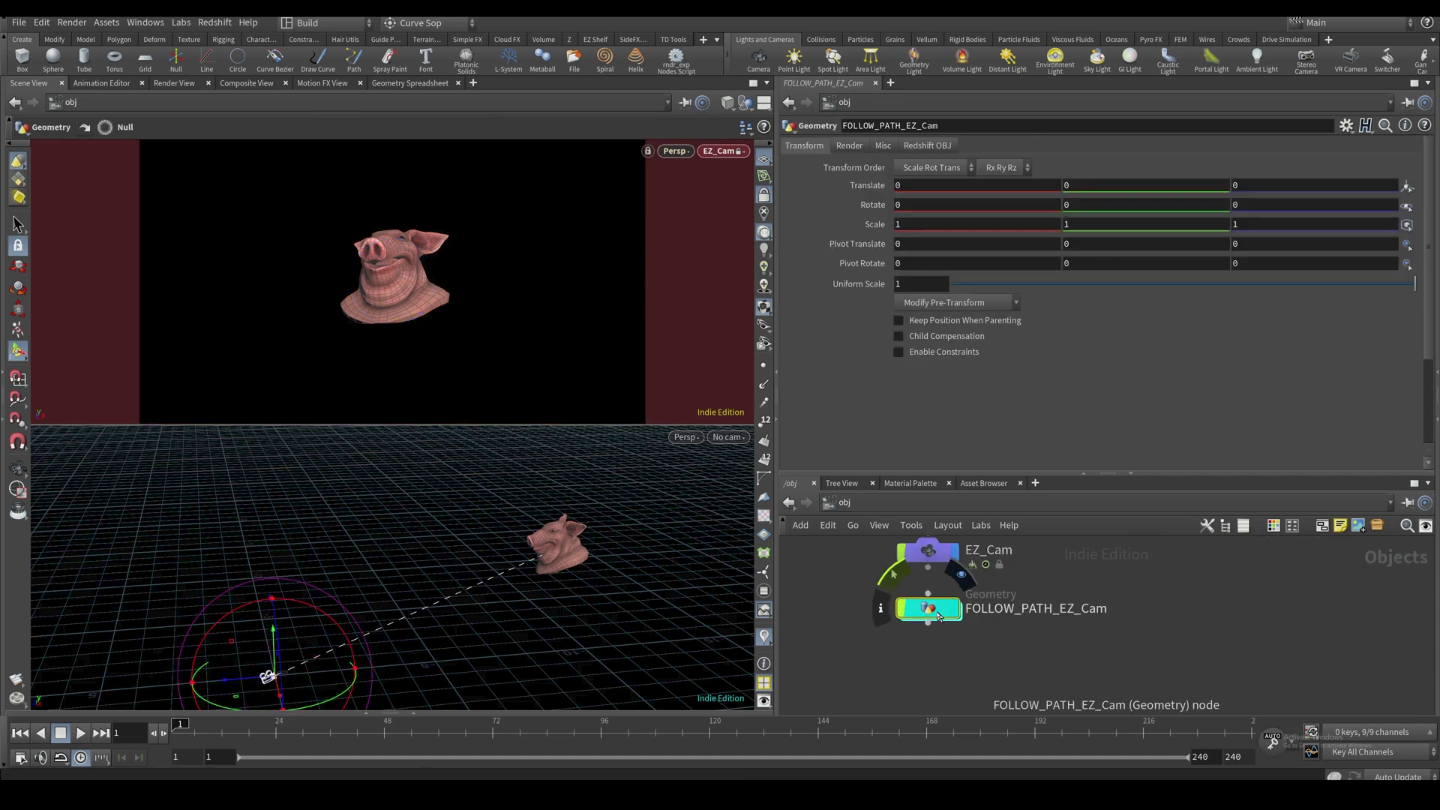
double_click(933, 611)
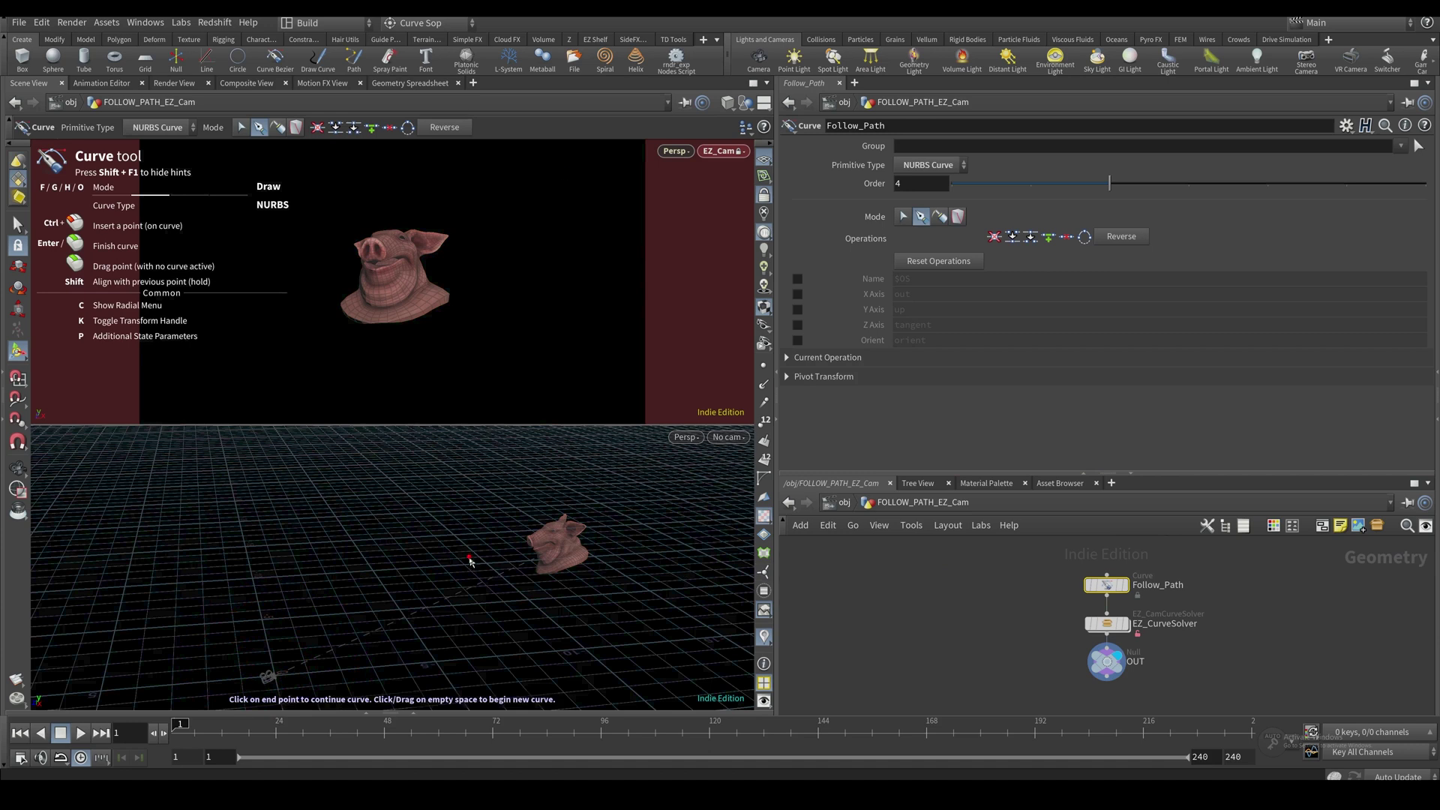
left_click(1107, 626)
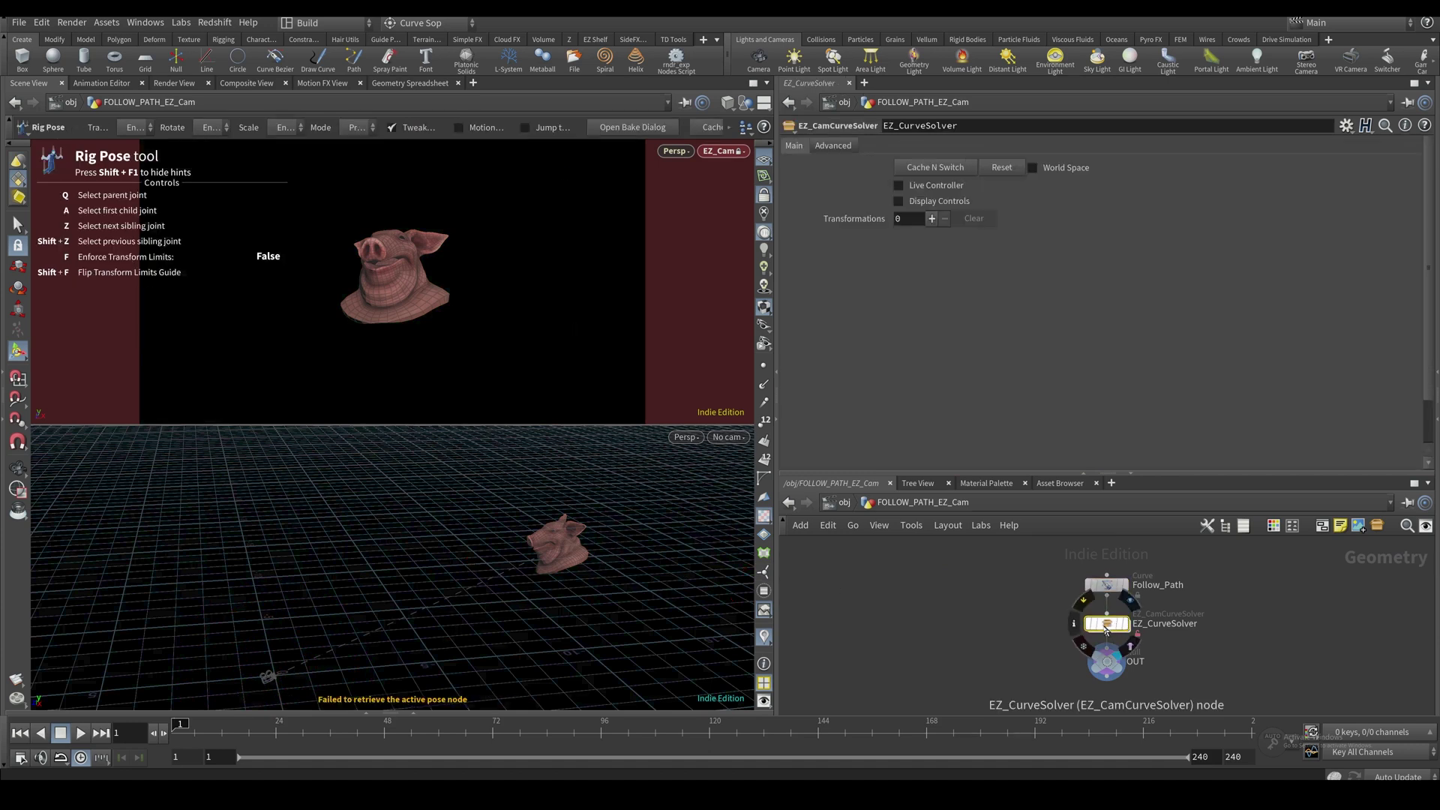
key("Up")
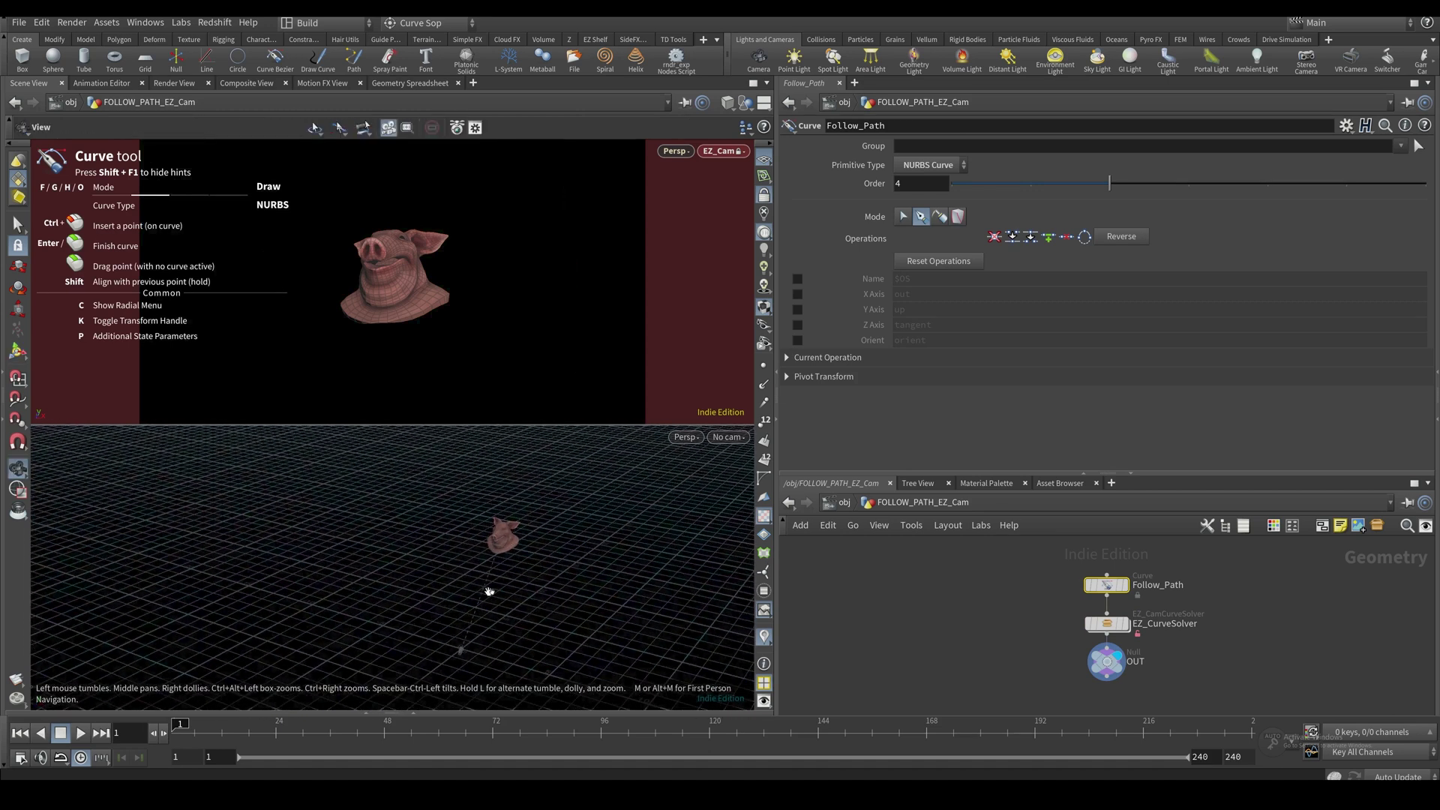
Draw a NURBS follow path that curves around the pig head, placing its control points one after another on the ground plane
left_click(596, 580)
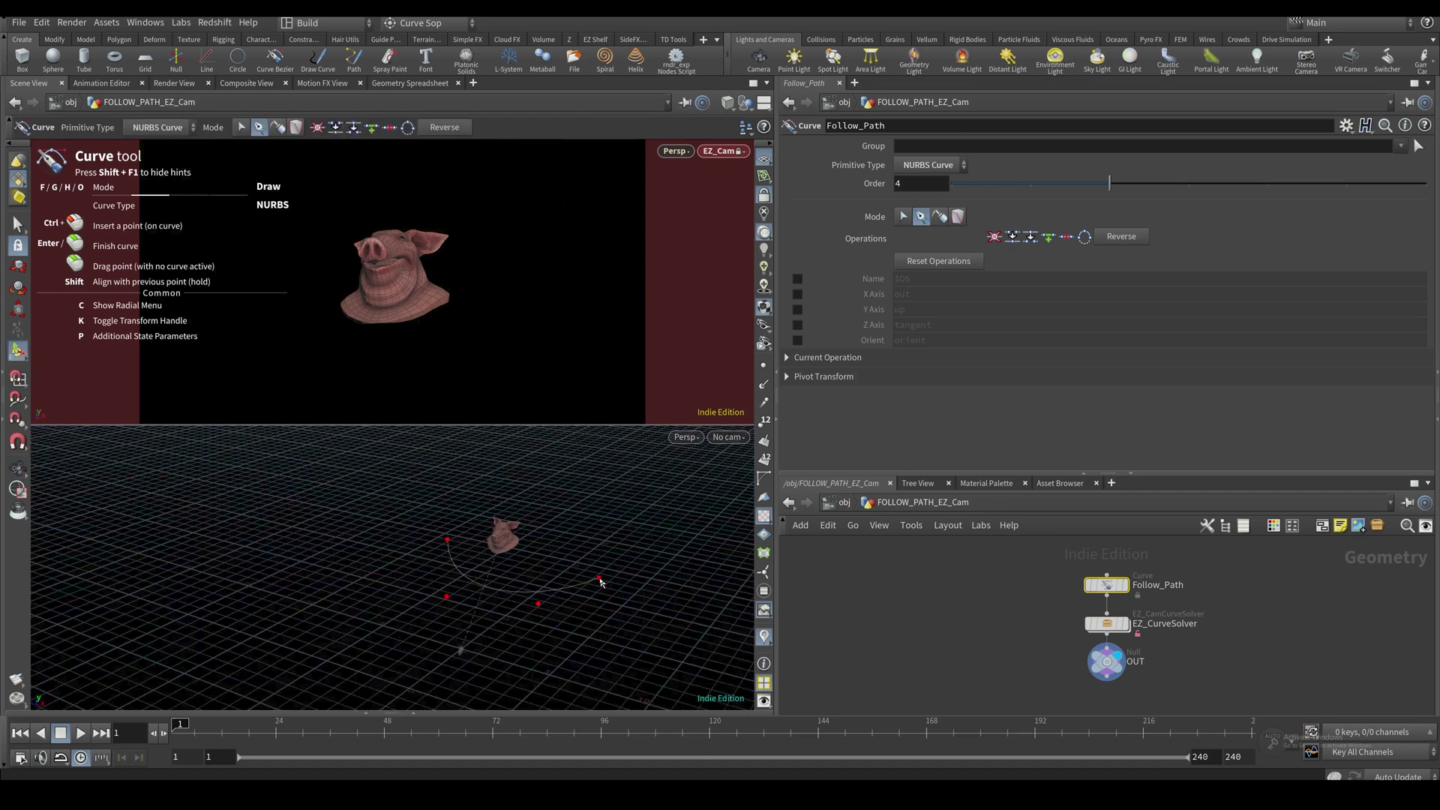
left_click(618, 511)
left_click_drag(543, 515, 600, 519, "alt")
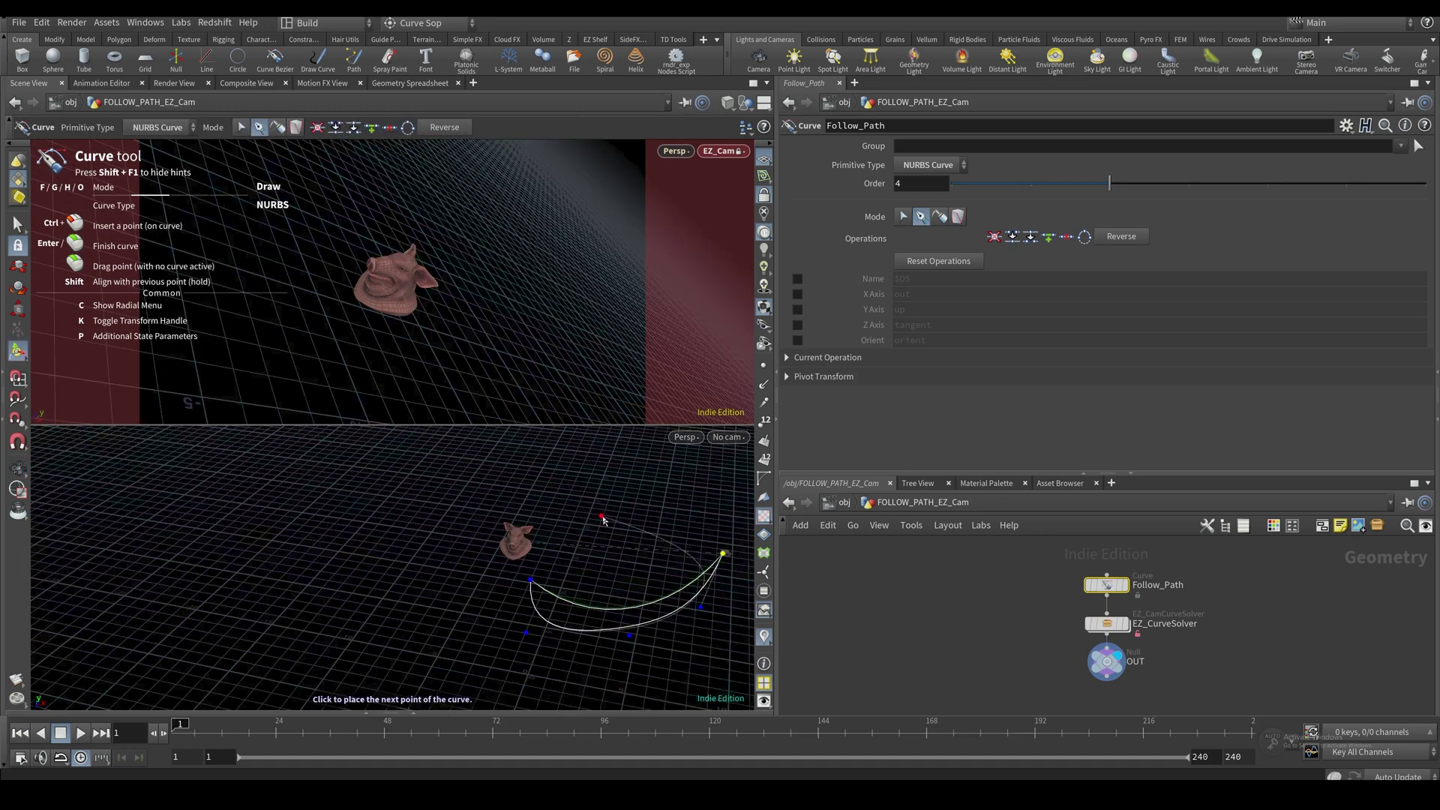
left_click(602, 509)
left_click(559, 479)
left_click(462, 480)
left_click(381, 497)
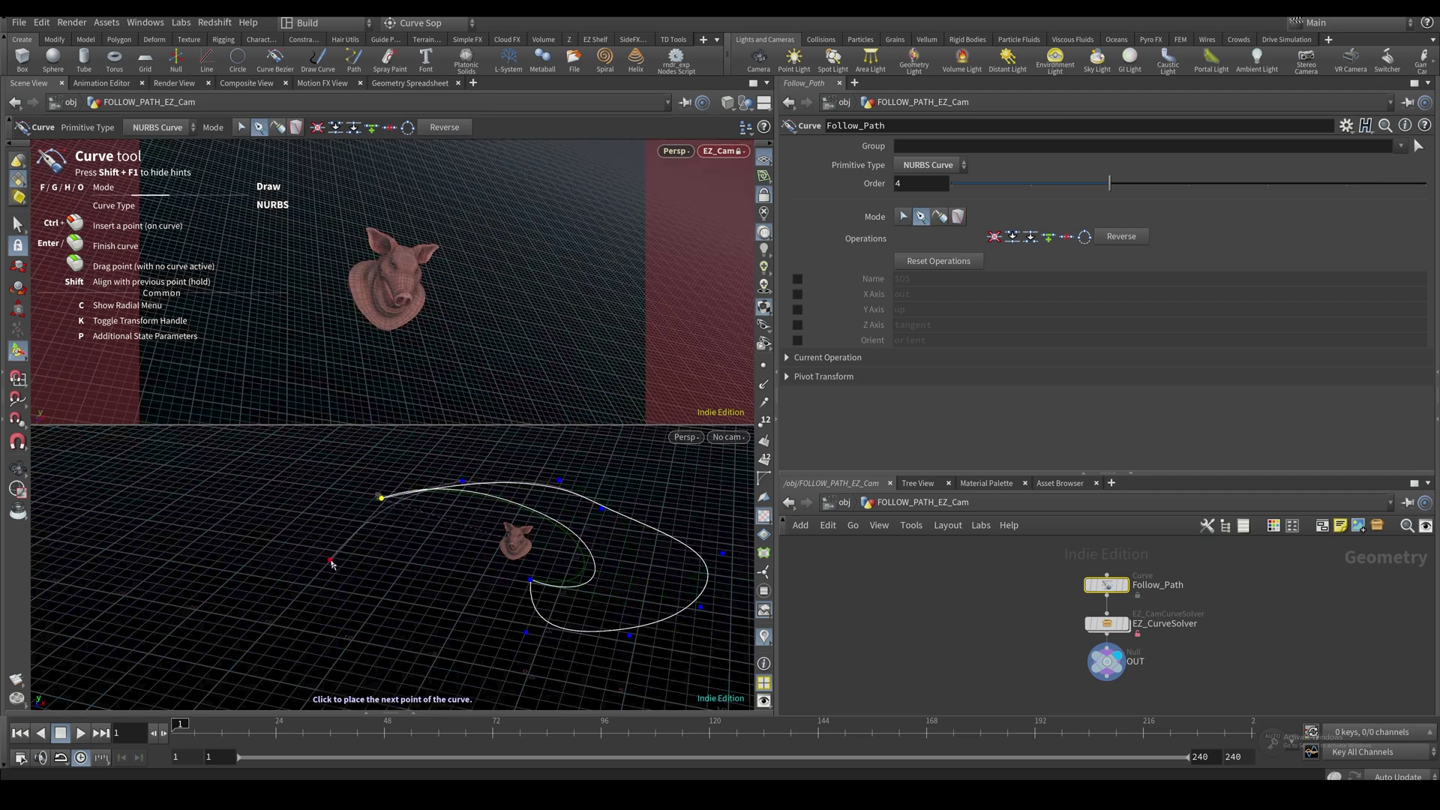
left_click(330, 560)
left_click_drag(331, 562, 601, 585, "alt")
left_click(601, 584)
left_click(473, 533)
left_click_drag(472, 533, 545, 561, "alt")
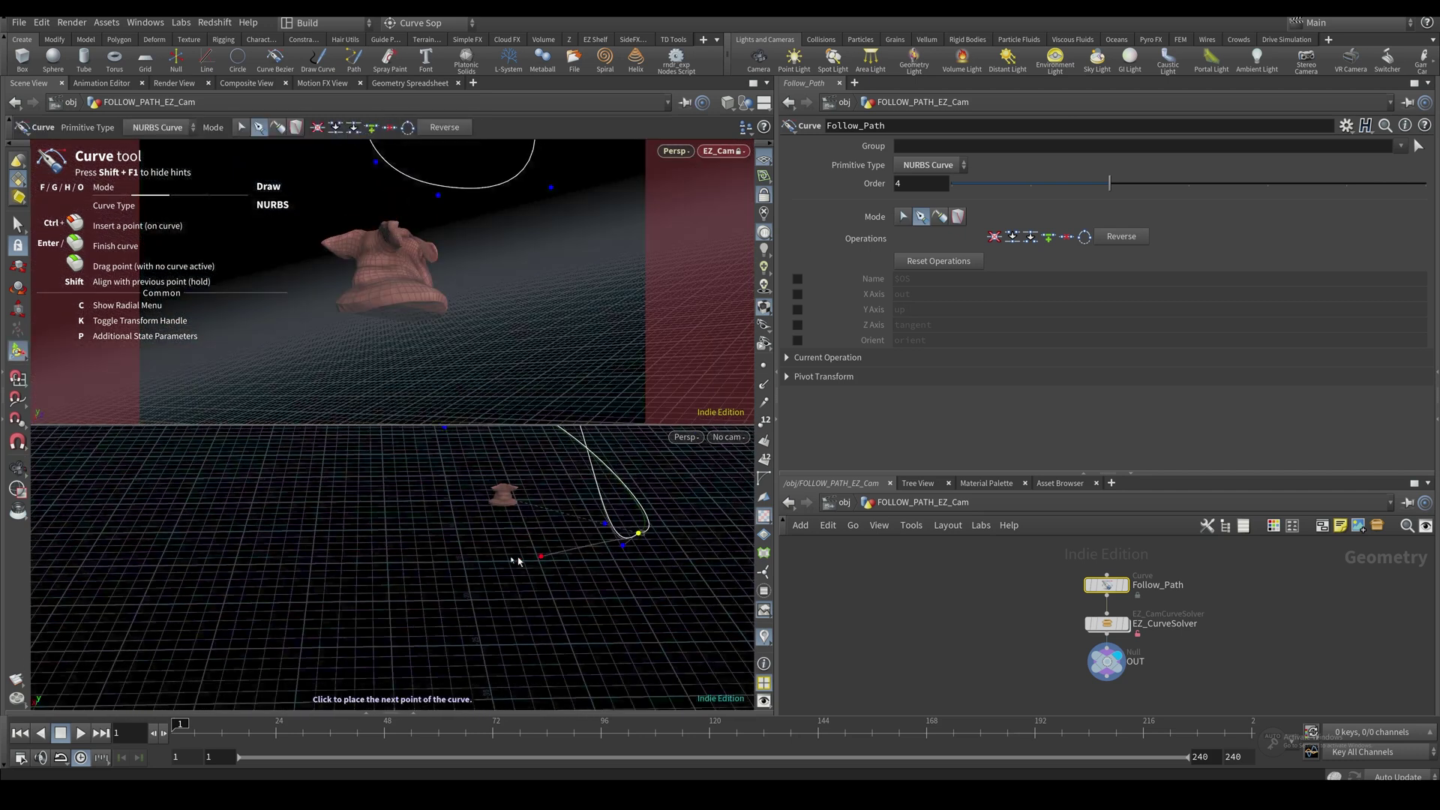
left_click(546, 558)
left_click(442, 550)
left_click(375, 536)
Return to the object level, keyframe EZ_Cam's position along the drawn path at the start and end frames, and play the animation
key("u")
key("Up")
key("Up")
key("ctrl+Up")
left_click(976, 380)
key("Up")
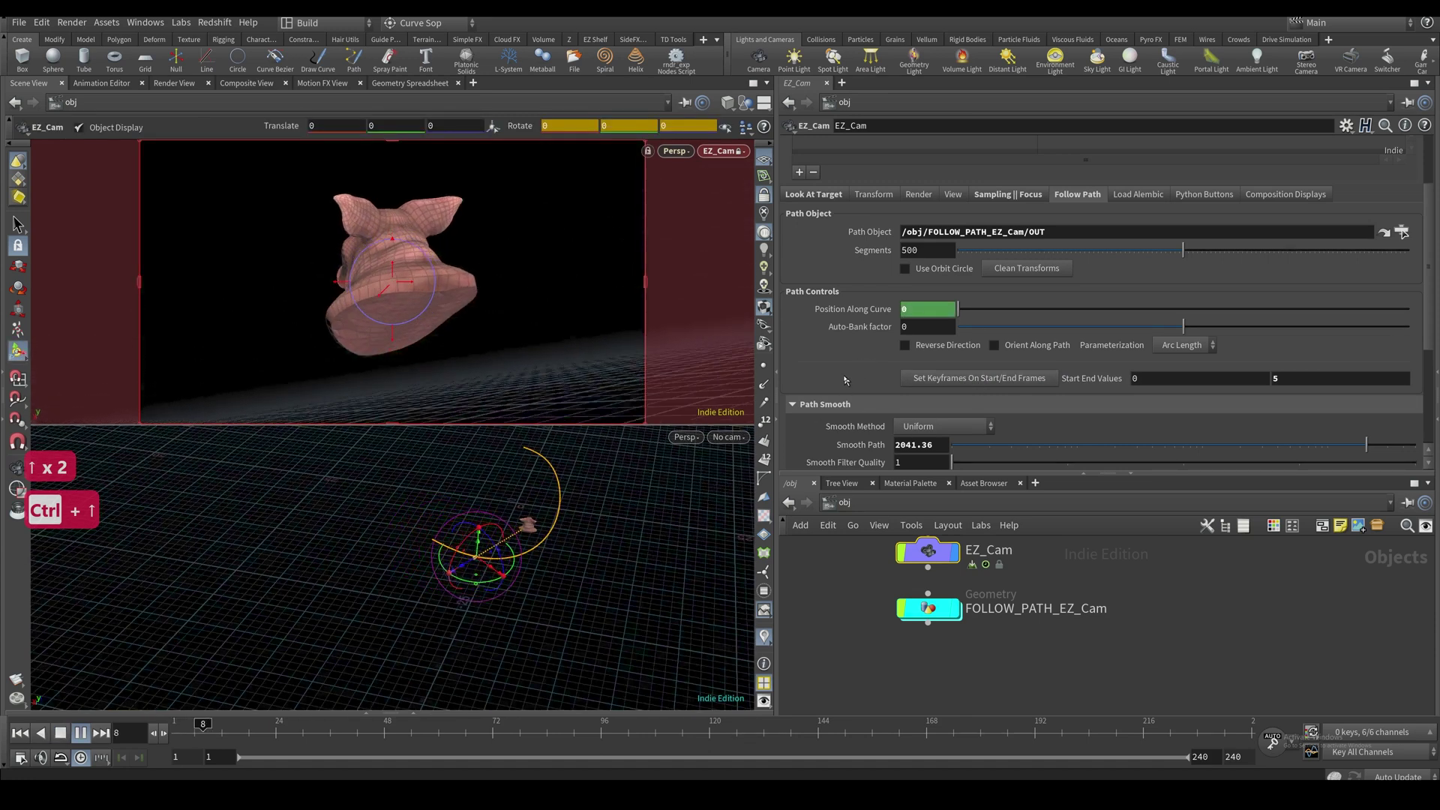
key("Up")
key("ctrl+Up")
Set the path's end value to 1, recreate the start and end frame keyframes, and play the camera move
double_click(1275, 378)
type("1")
key("Return")
left_click(978, 378)
key("Up")
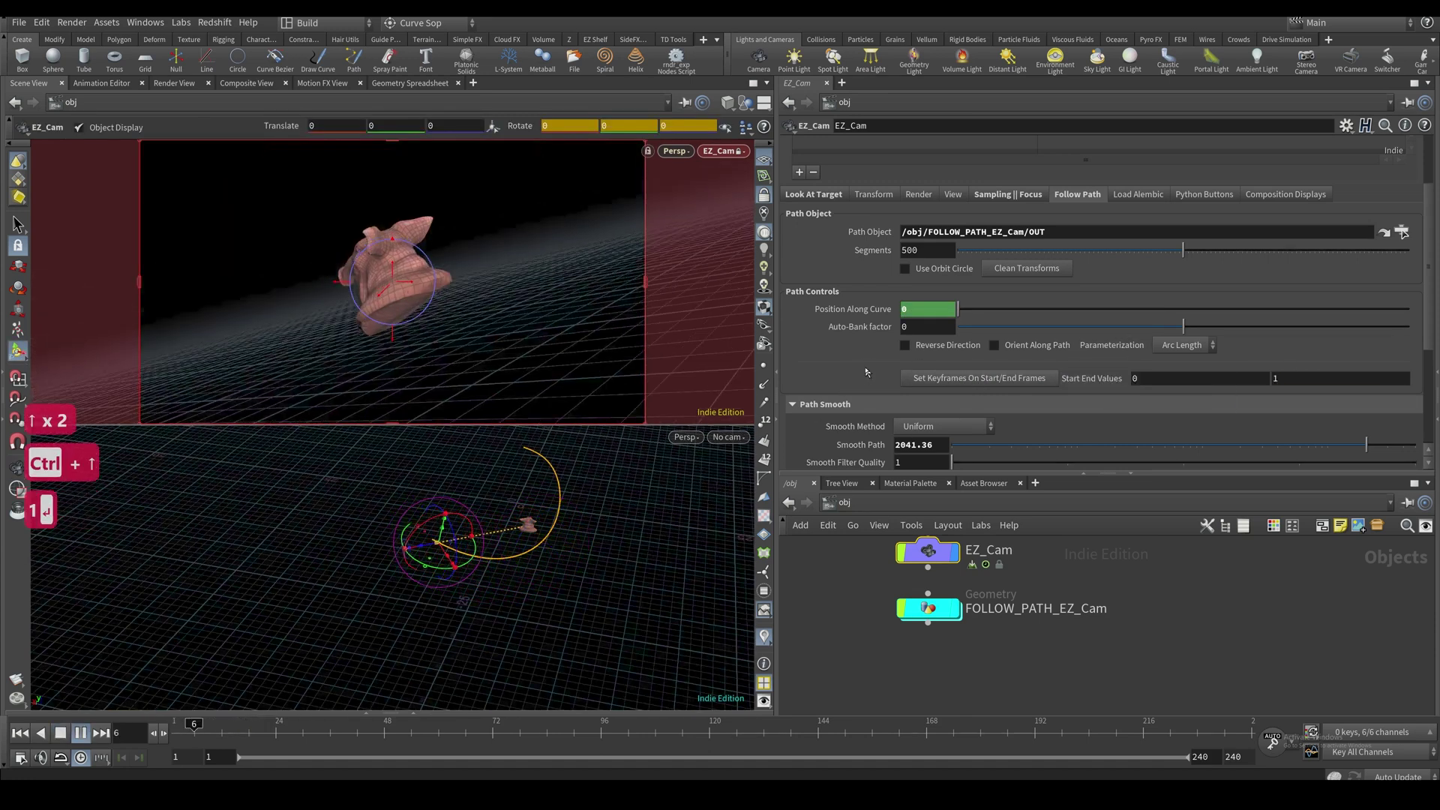
mouse_move(638, 525)
left_mouse_down("alt")
mouse_move(565, 507)
mouse_move(660, 517)
left_mouse_up("alt")
key("Up")
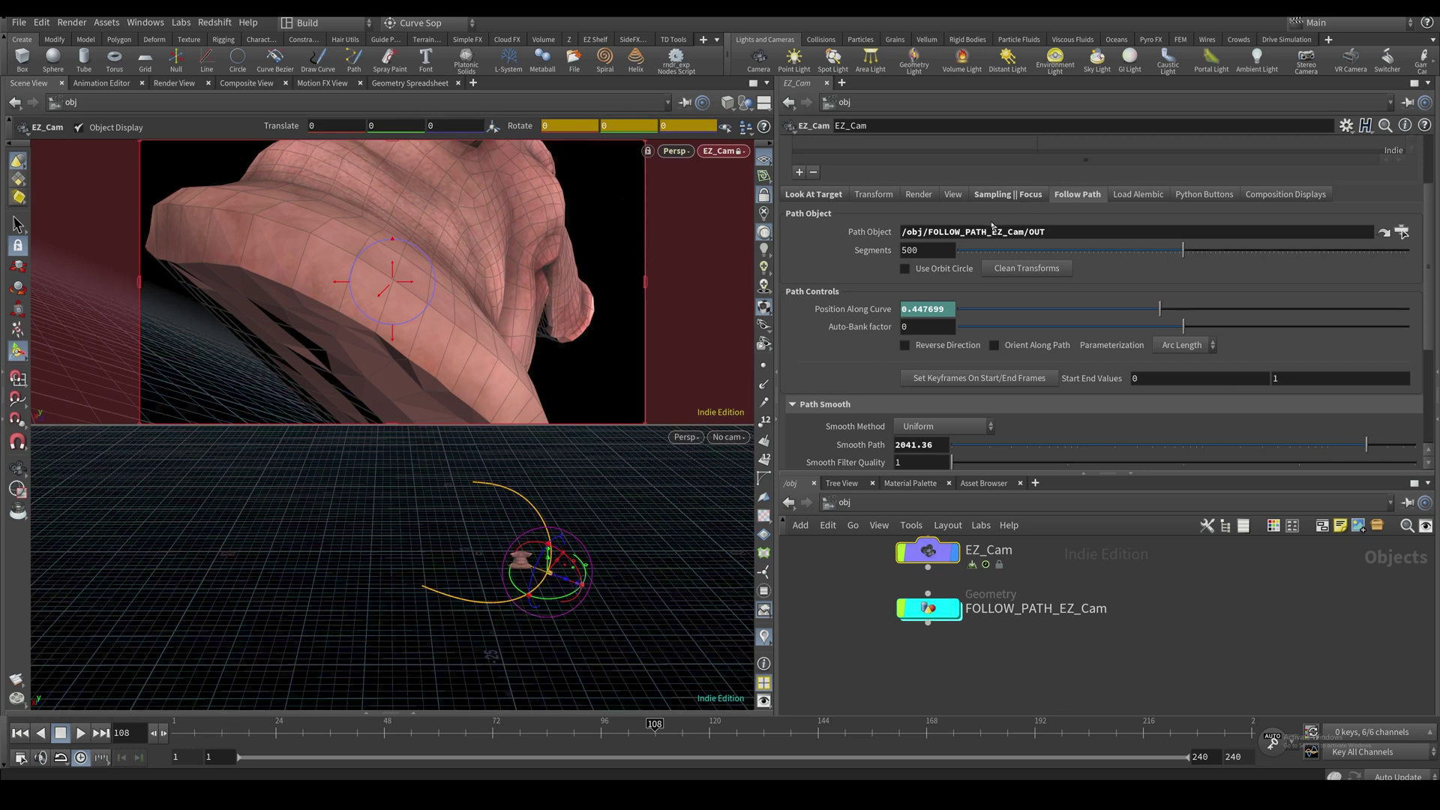
Set Smooth Path to 0 in EZ_Cam's Path Smooth settings
scroll(837, 292, "down", 3)
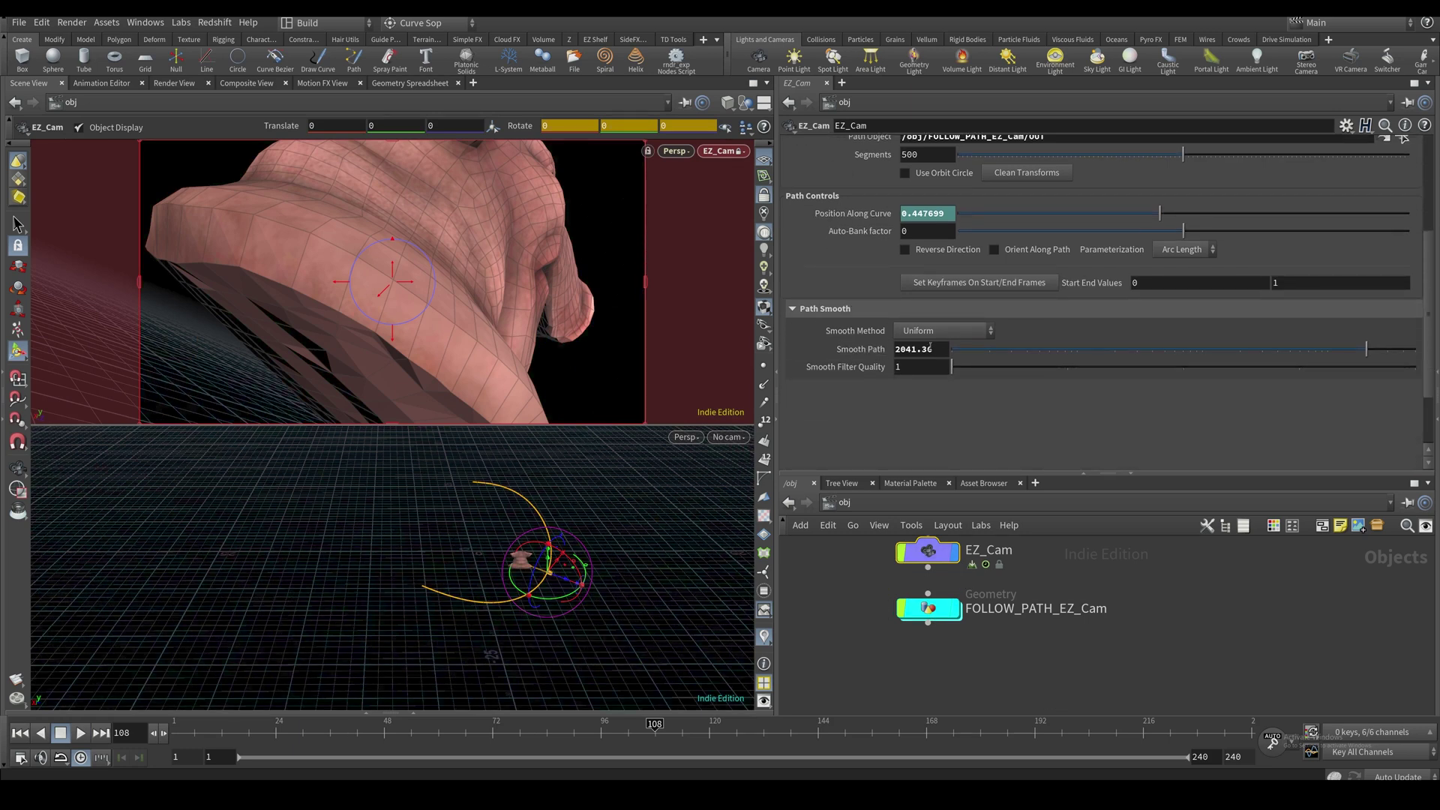
left_click(899, 347)
type("0")
key("Return")
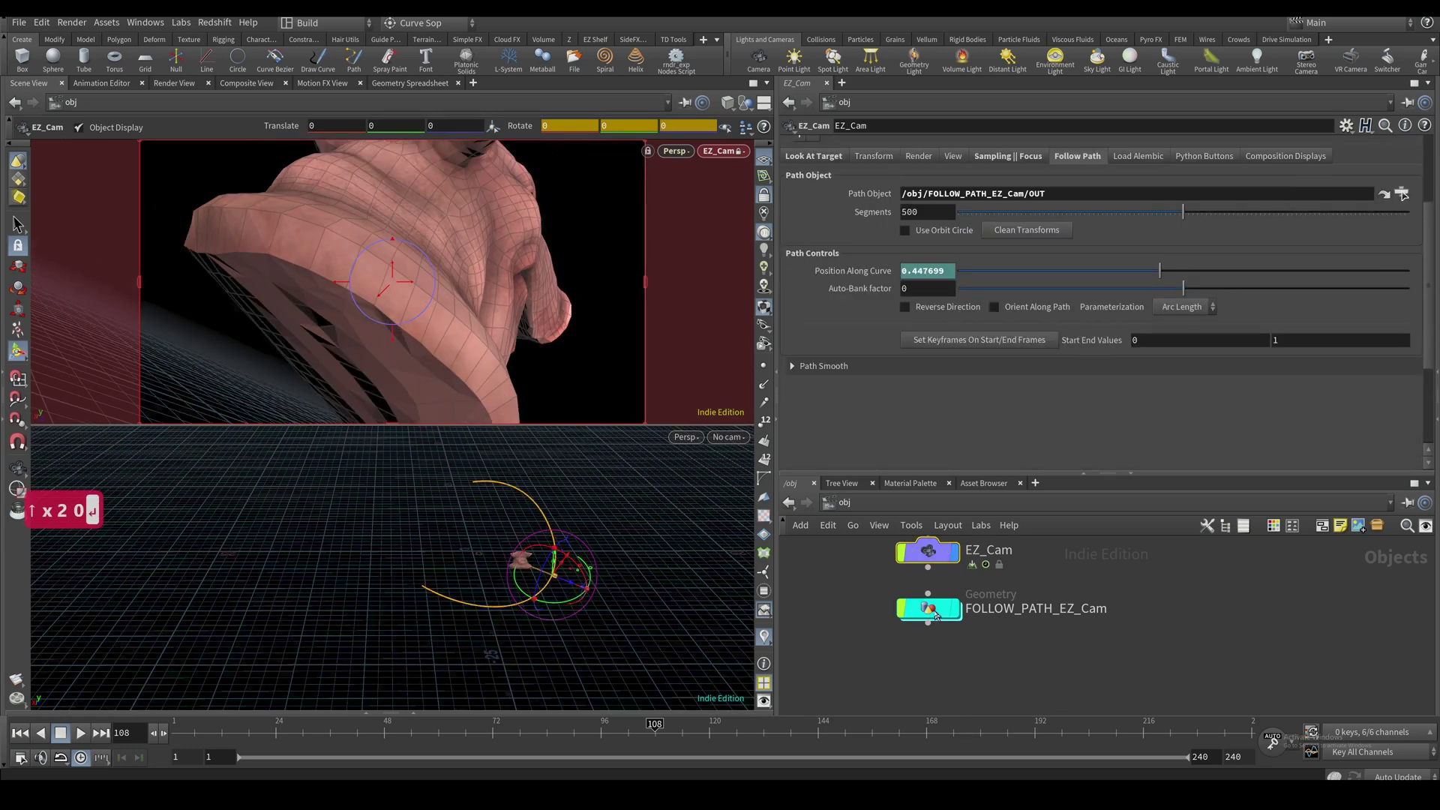
Open EZ_CurveSolver inside FOLLOW_PATH_EZ_Cam and move the path's middle control point about 4.26 along its X axis
double_click(927, 608)
left_click(1095, 623)
middle_click_drag(1005, 663, 906, 644)
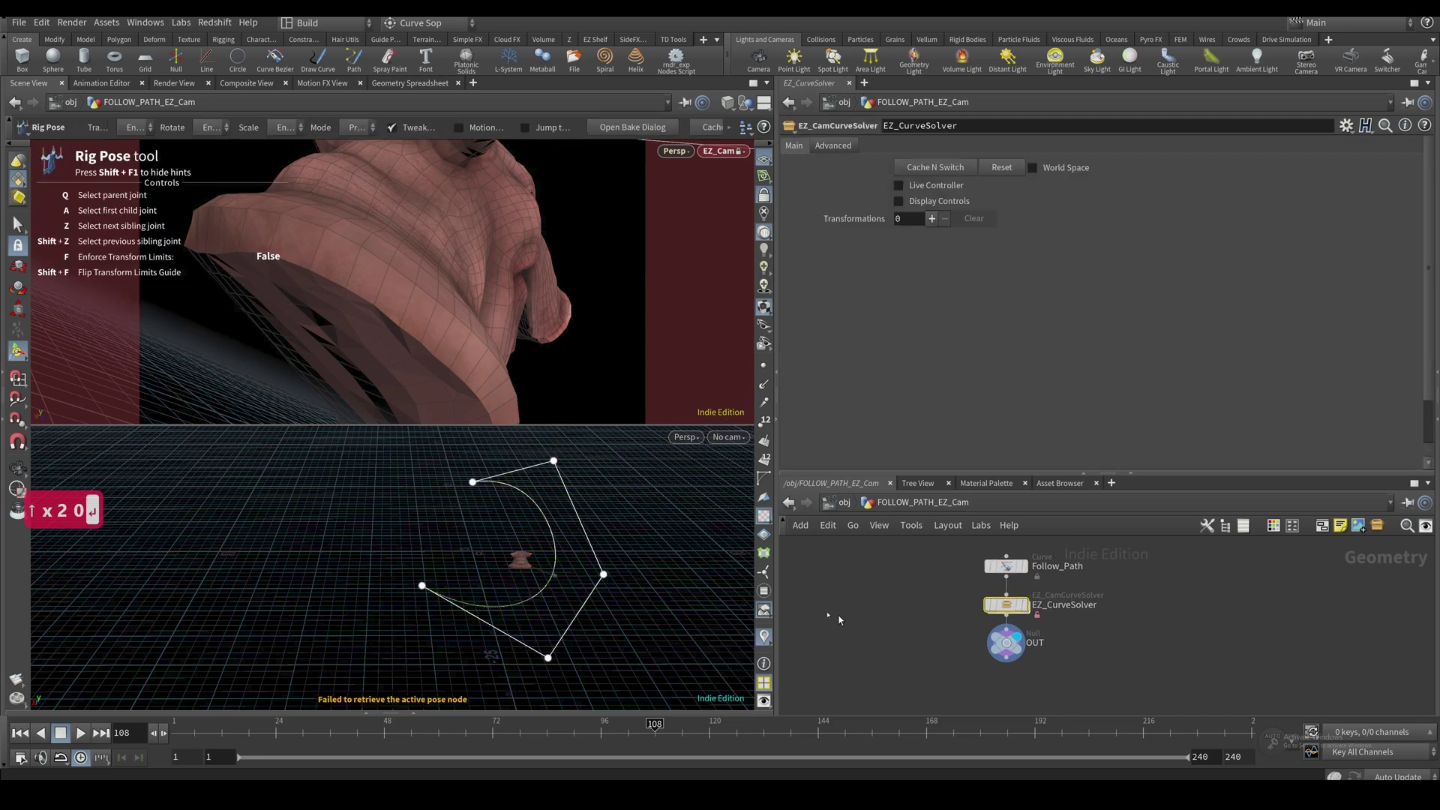
left_click_drag(603, 583, 742, 574, "alt")
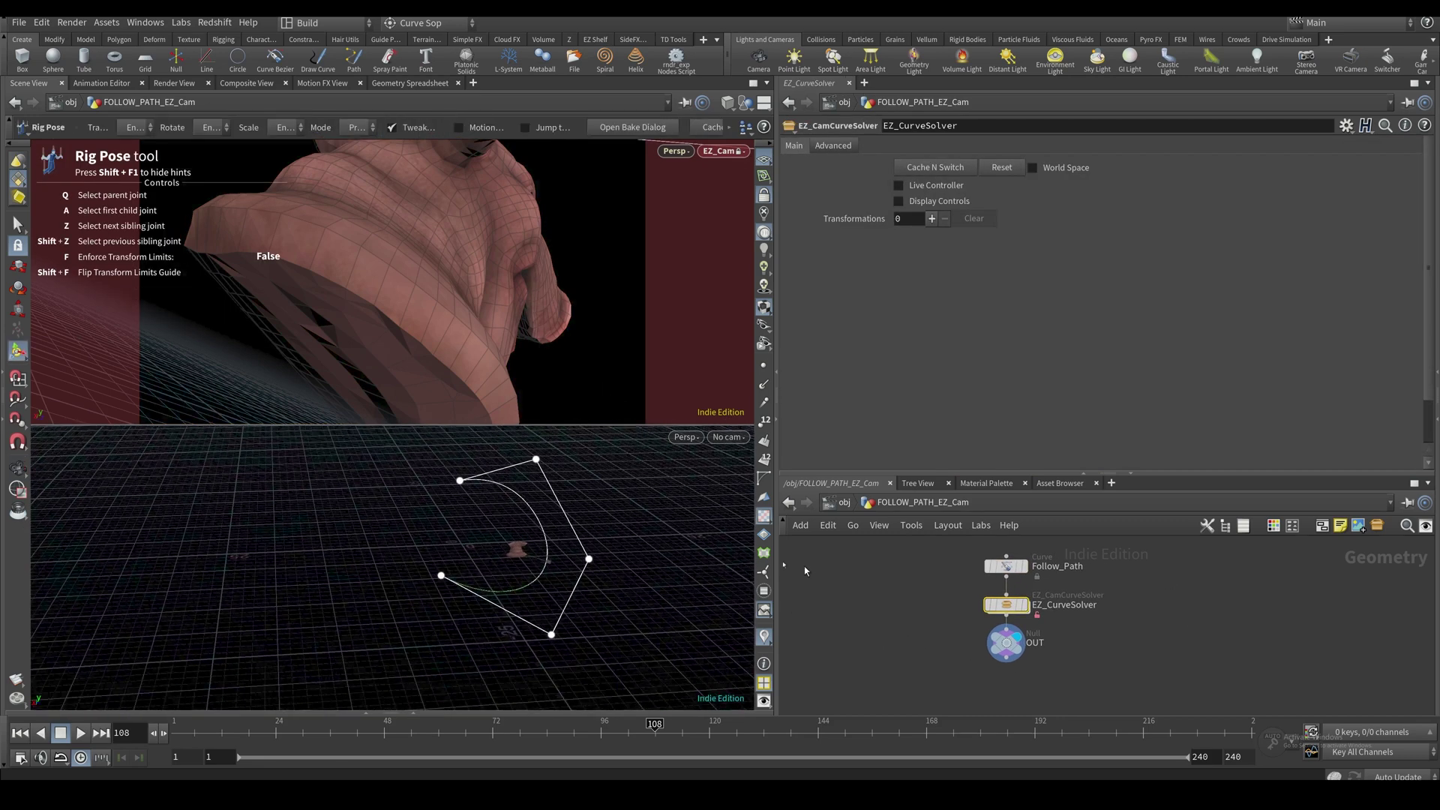
left_click(588, 559)
left_click_drag(690, 527, 399, 533, "alt")
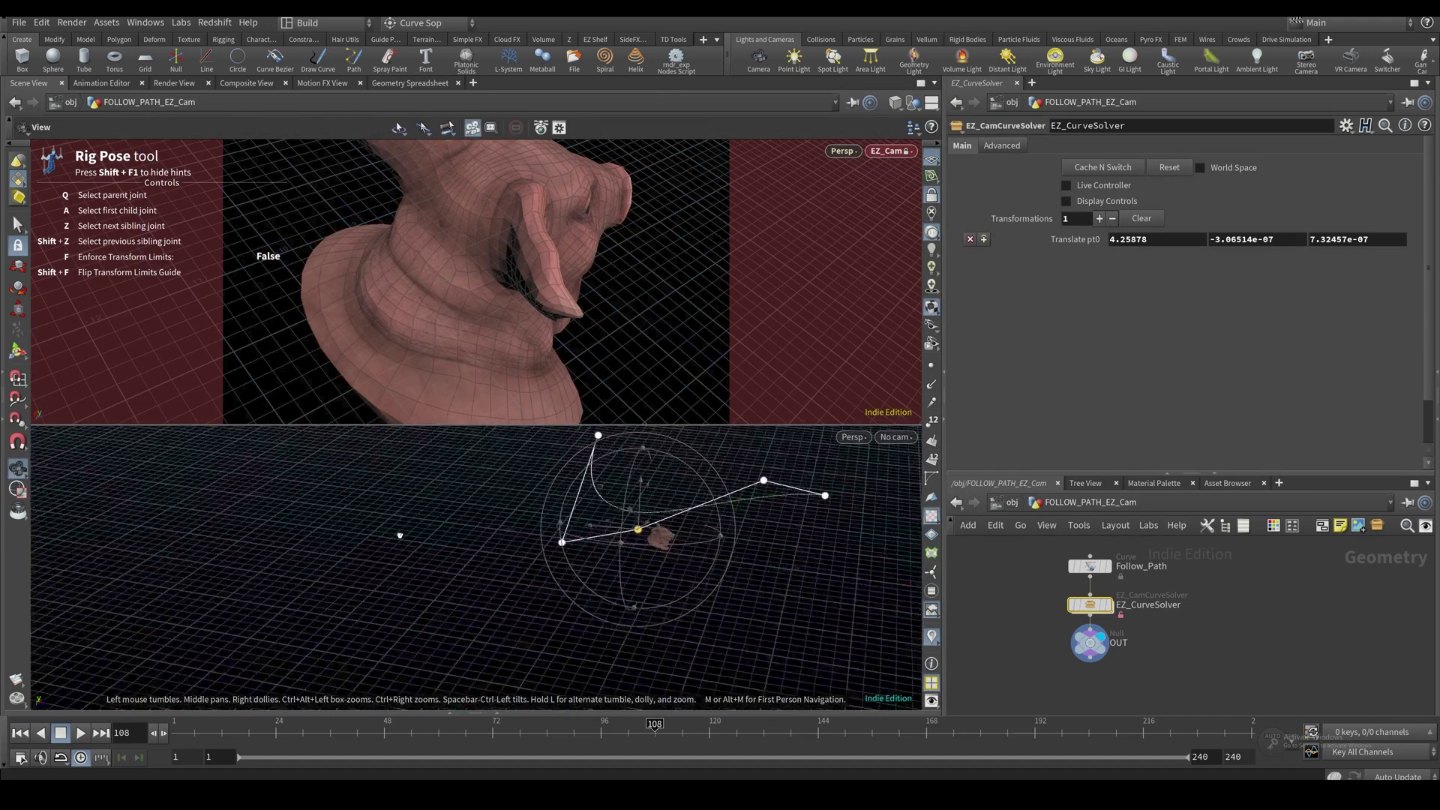
Select further path control points and translate the fourth edited one by about 0.75, 0.1 and 7.03 in local space
left_click_drag(674, 456, 660, 477)
left_click(556, 524)
left_click(558, 520)
left_click_drag(514, 500, 517, 478)
left_click_drag(609, 497, 444, 501, "alt")
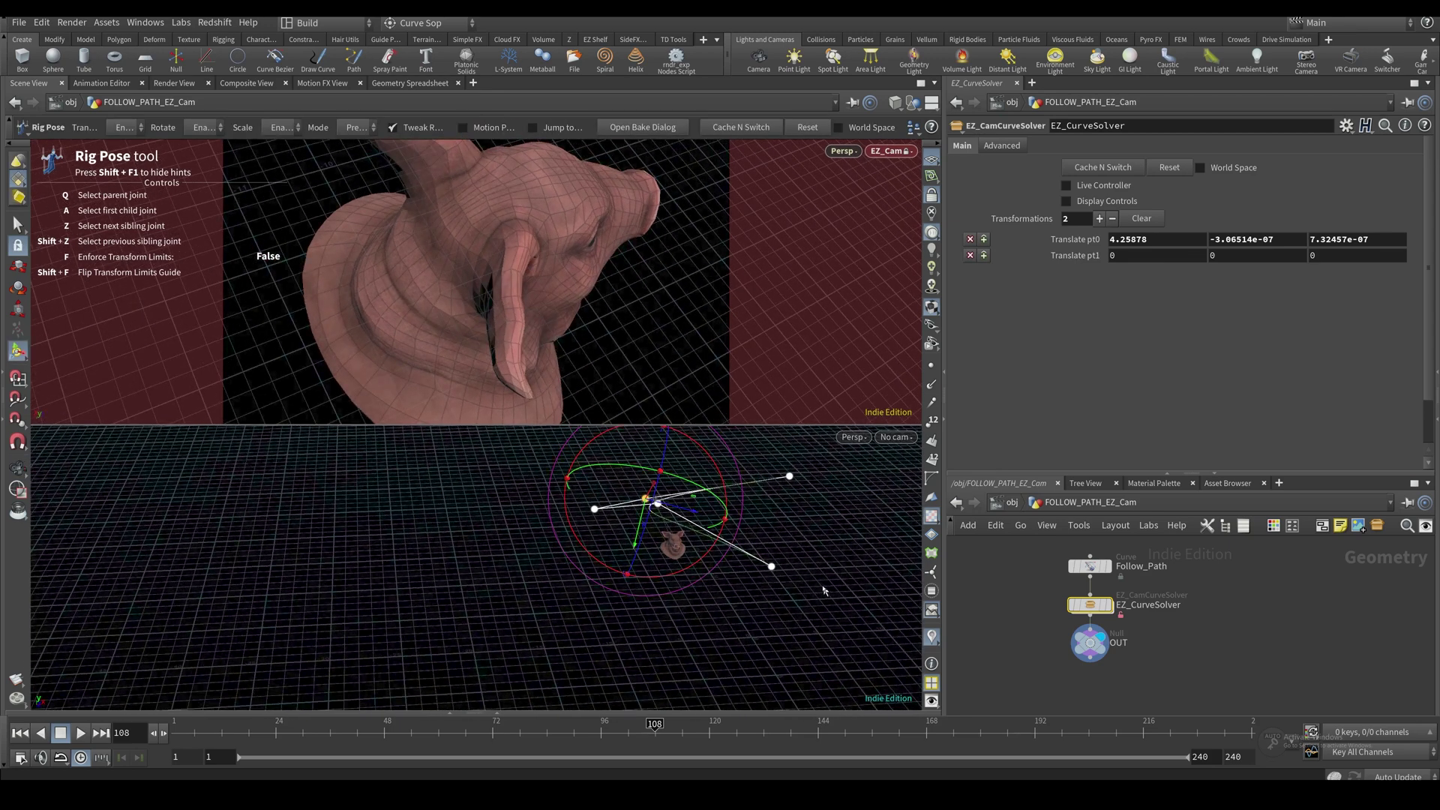
left_click(771, 566)
left_click_drag(773, 563, 855, 488, "alt")
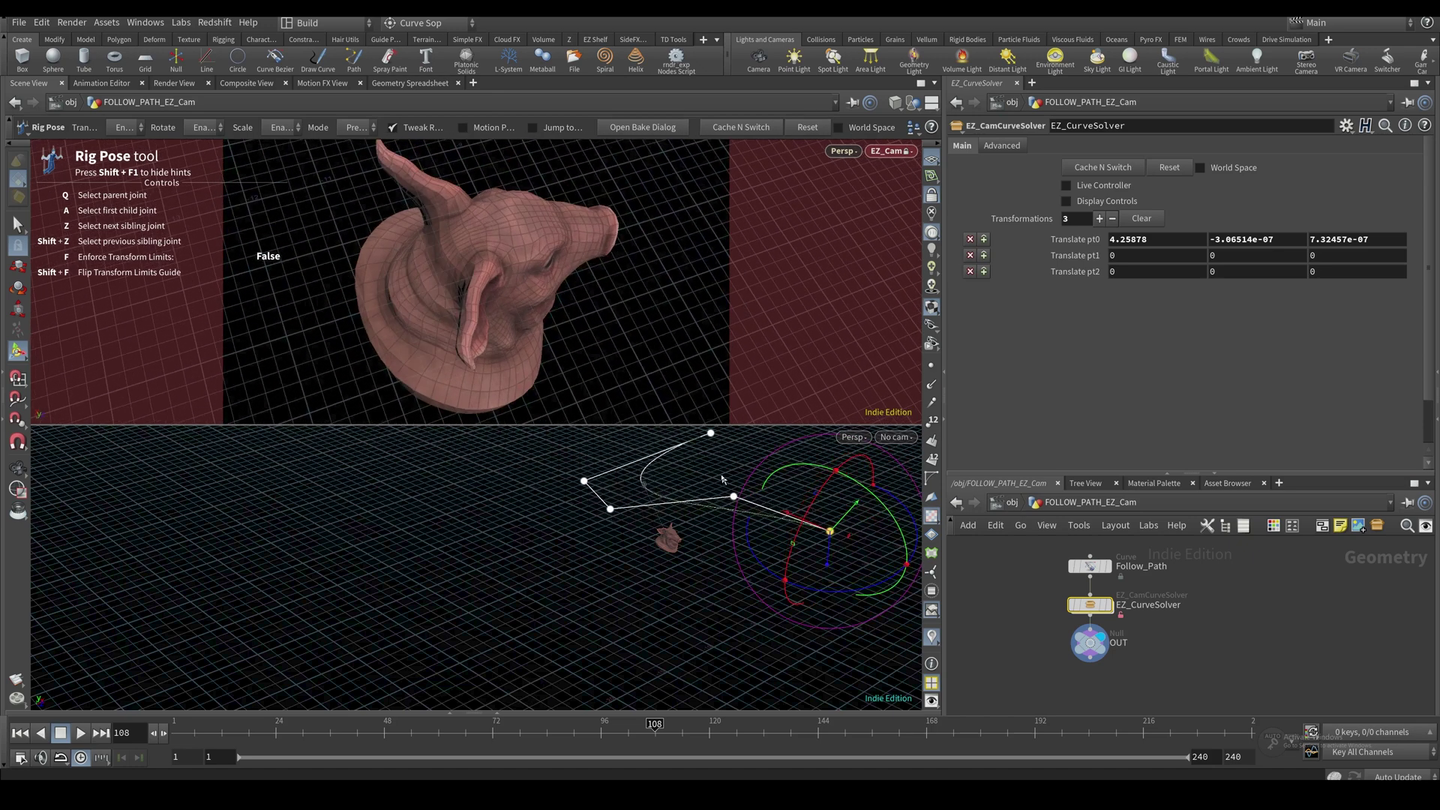
left_click_drag(740, 494, 705, 525)
left_click_drag(705, 524, 643, 563, "alt")
left_click_drag(652, 556, 525, 522, "alt")
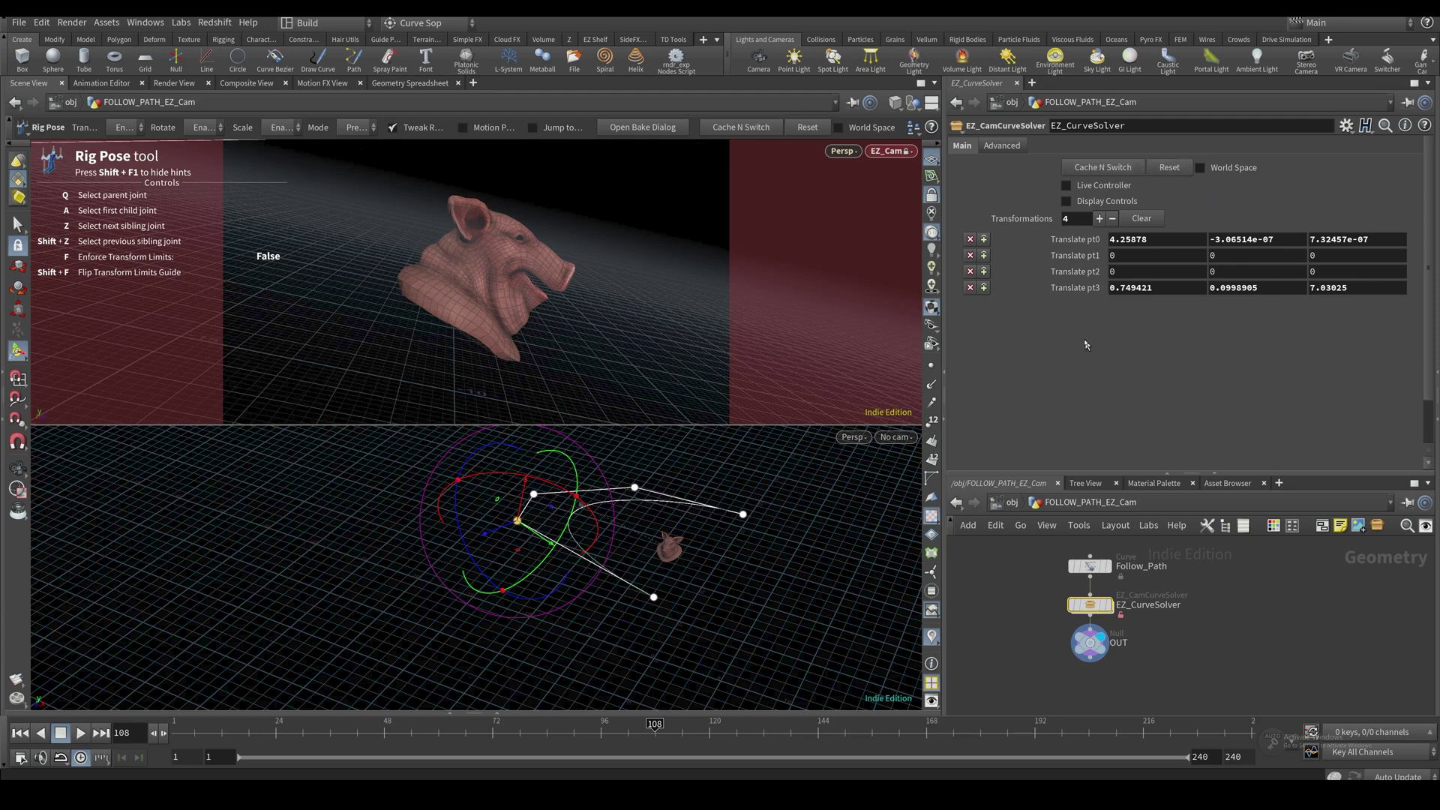
Cache the curve edits and switch to World Space, and reshape the path around the pig head by moving three control points
left_click(1120, 171)
left_click(634, 487)
left_click_drag(634, 487, 552, 591)
left_click_drag(552, 591, 480, 525, "alt")
left_click(671, 492)
left_click_drag(672, 493, 628, 535)
left_click_drag(525, 537, 478, 512)
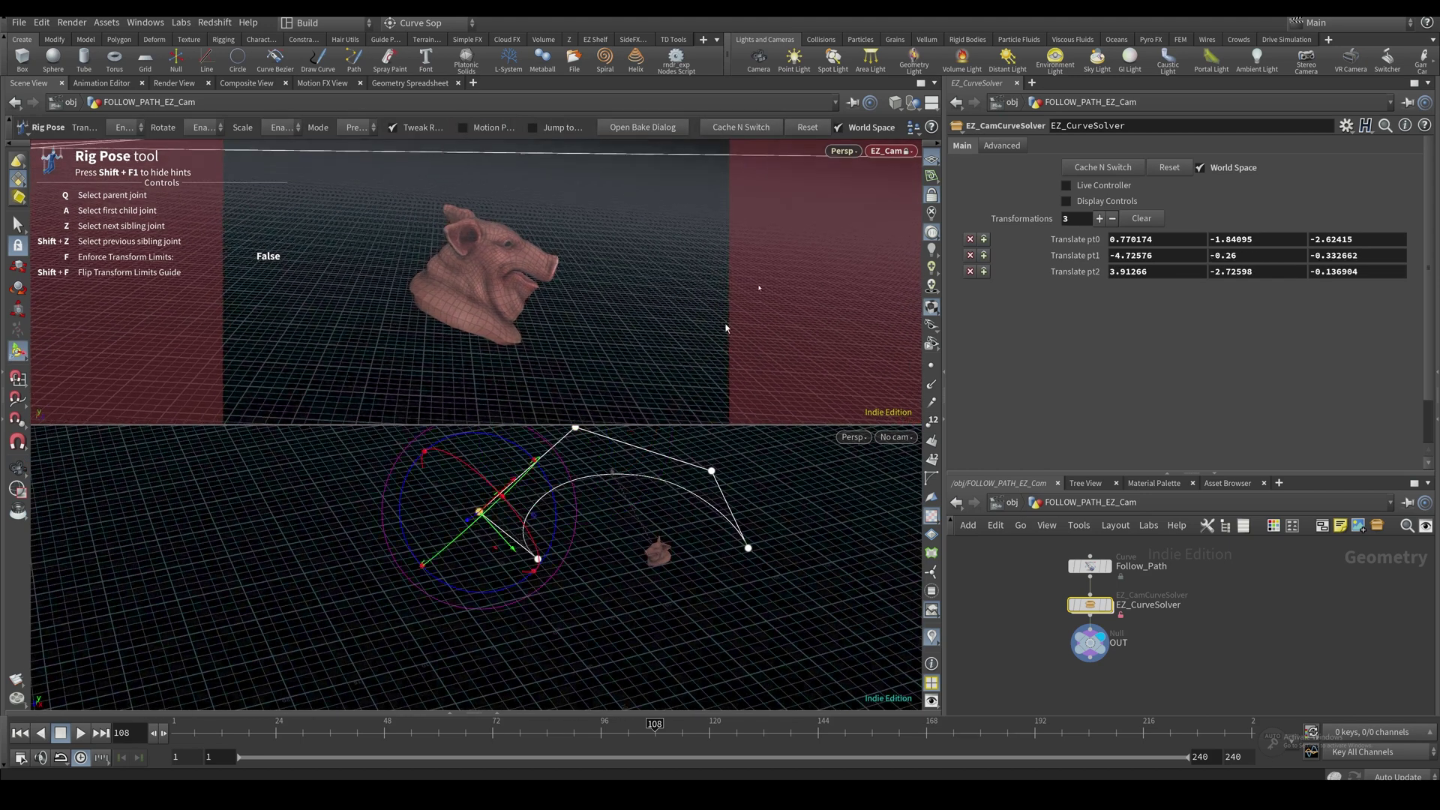
Cache the edits and switch back from World Space, and move two path control points about 1.64, 1.19, -0.58 and -3.35, 2.74, 0.04
left_click(1095, 169)
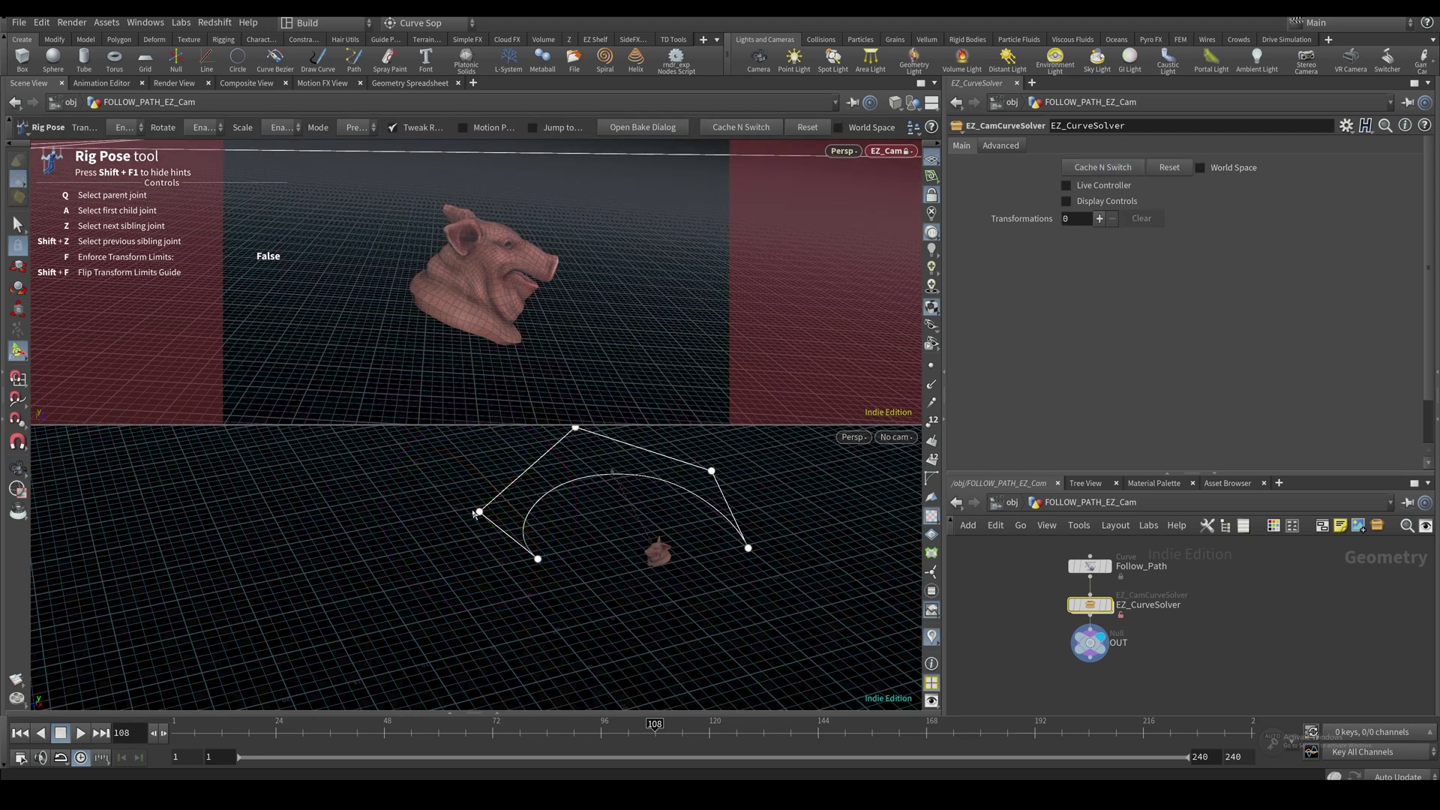
left_click_drag(480, 514, 517, 501)
left_click_drag(585, 528, 694, 563, "alt")
left_click_drag(694, 563, 631, 526, "alt")
left_click(817, 620)
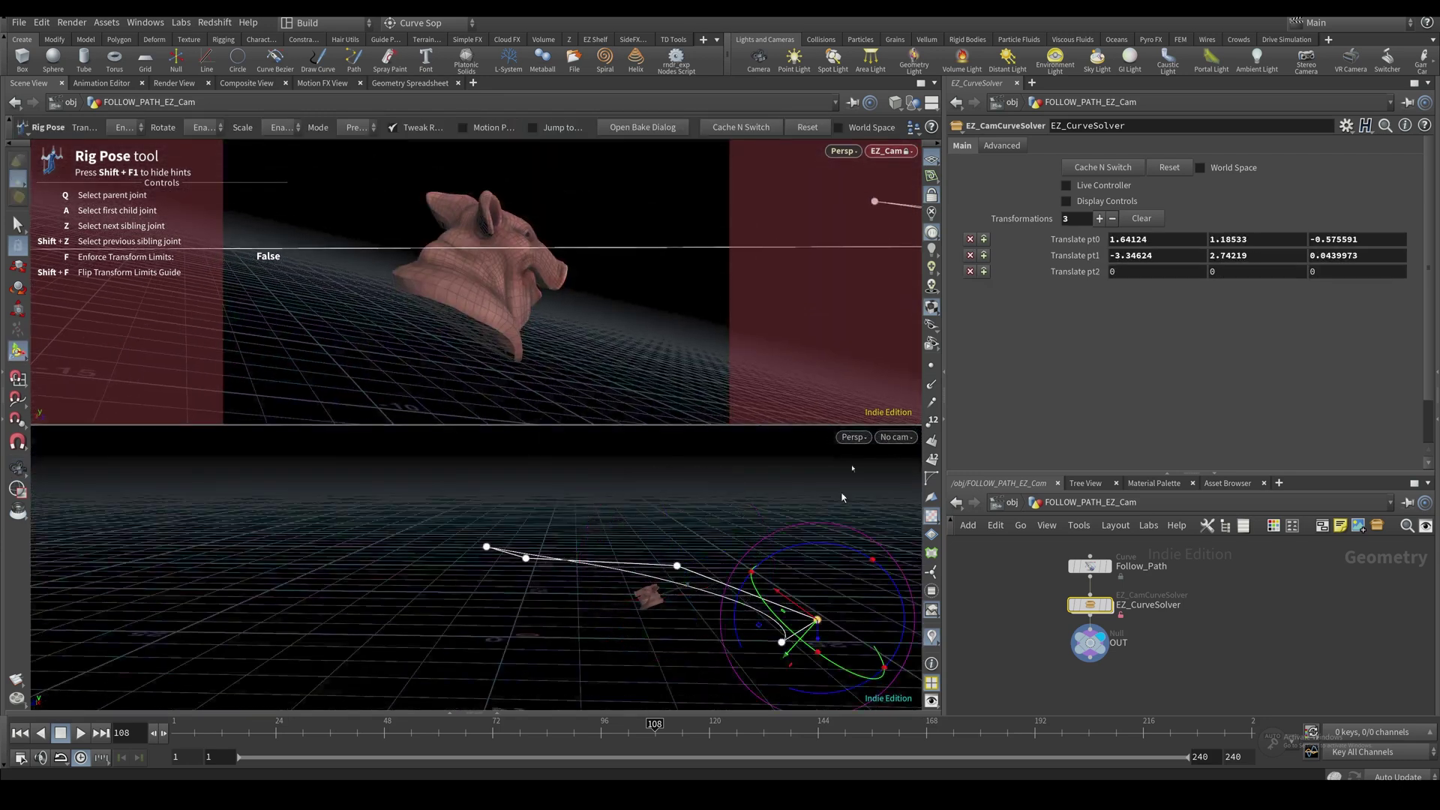
Cache the edits, switch to World Space again, and widen the path by moving an end point and two neighbouring control points
left_click(1112, 171)
left_click_drag(712, 555, 613, 613, "alt")
left_click(524, 643)
left_click_drag(524, 642, 406, 640)
left_click(770, 585)
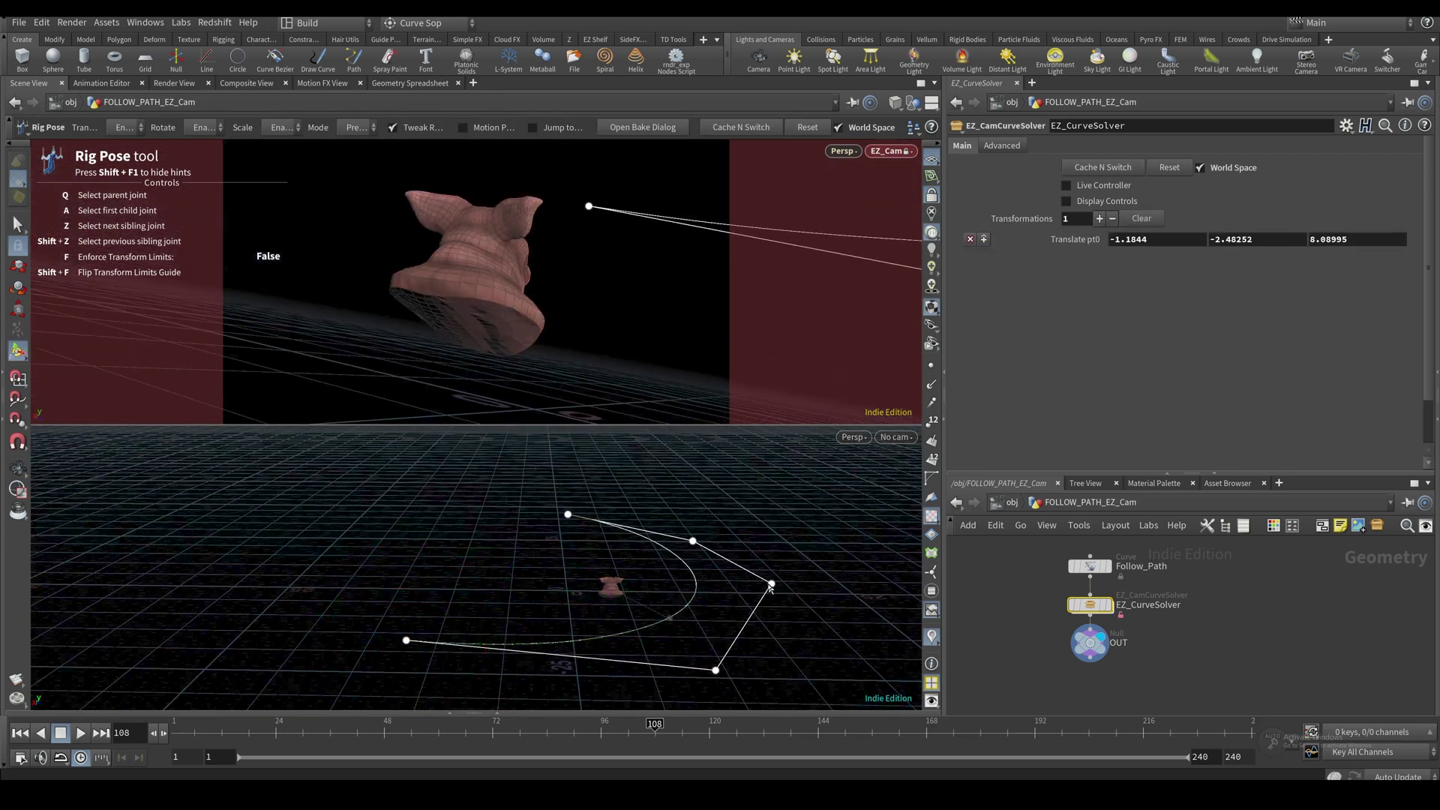
left_click_drag(771, 585, 763, 638)
left_click_drag(763, 637, 825, 611, "alt")
left_click_drag(705, 581, 665, 588)
left_click(820, 620)
left_click_drag(820, 620, 806, 649)
left_click_drag(787, 690, 768, 701)
left_click_drag(675, 622, 576, 639, "alt")
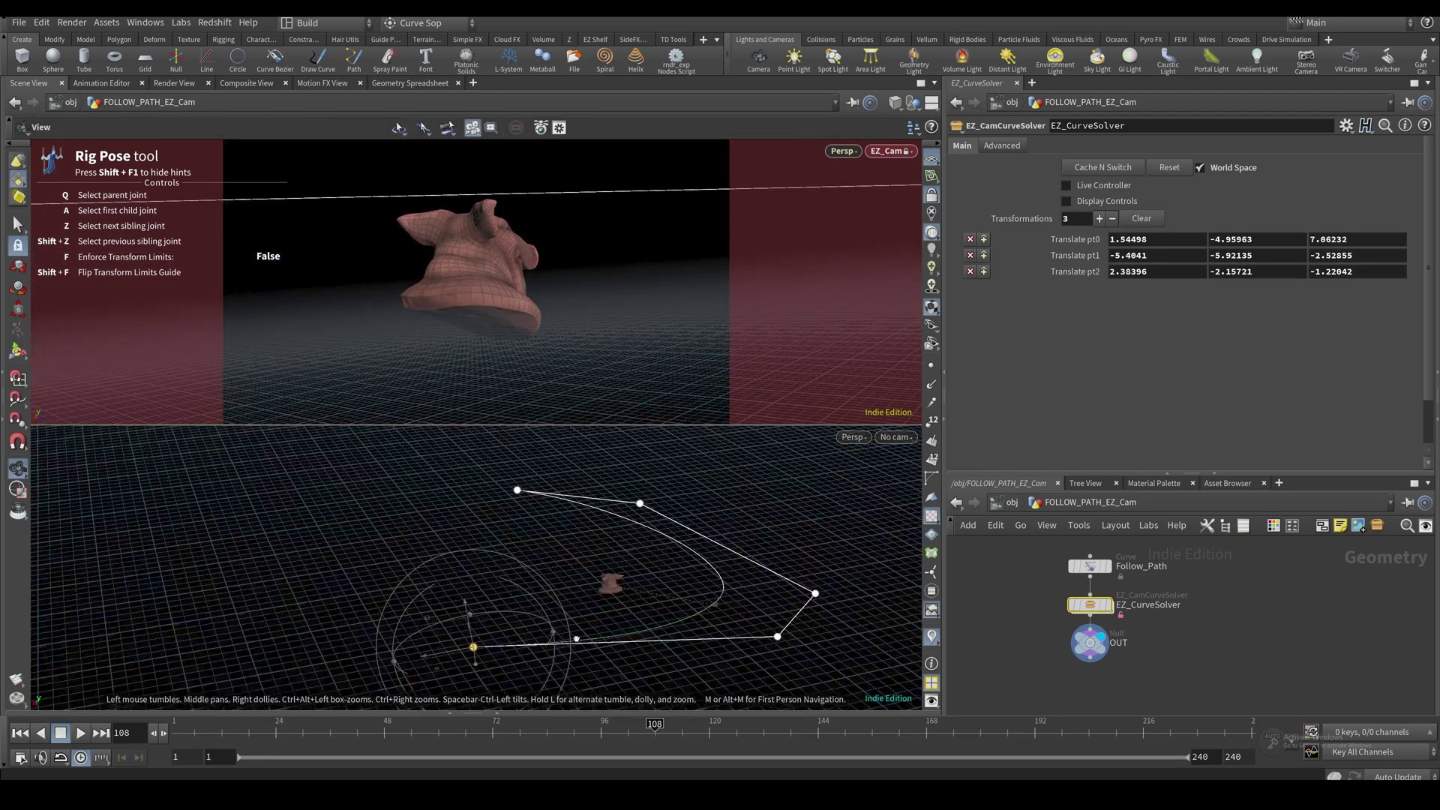
Return to the object level, play the camera move along the reshaped path, and go back to the first frame
key("u")
key("Up")
left_click_drag(755, 569, 695, 546, "alt")
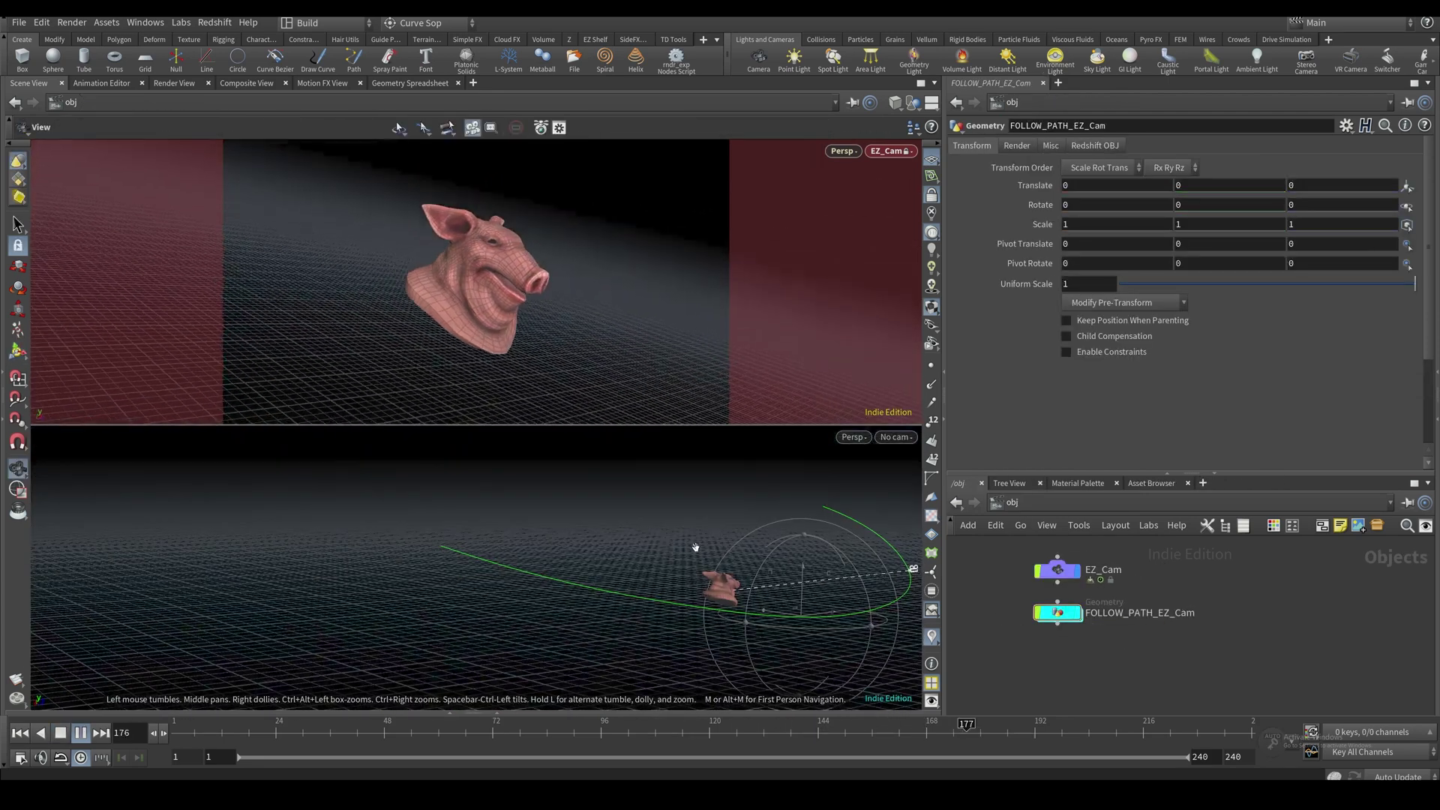
key("Up")
key("ctrl+Up")
Examine EZ_CurveSolver's Advanced settings for input interpolation, the curve solver and the output spline fit
double_click(1058, 613)
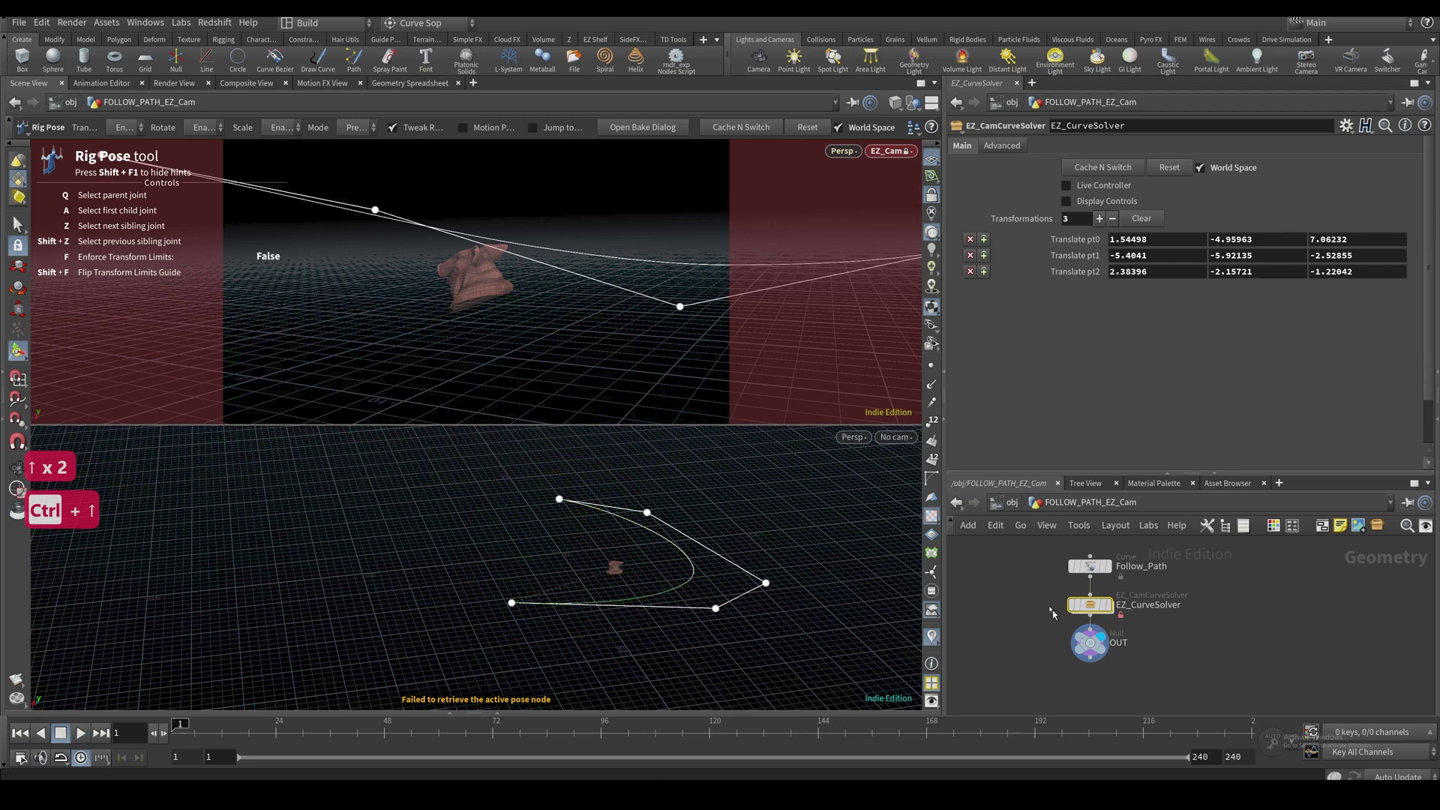
scroll(1039, 169, "up", 5)
scroll(1034, 219, "down", 3)
scroll(1030, 237, "up", 3)
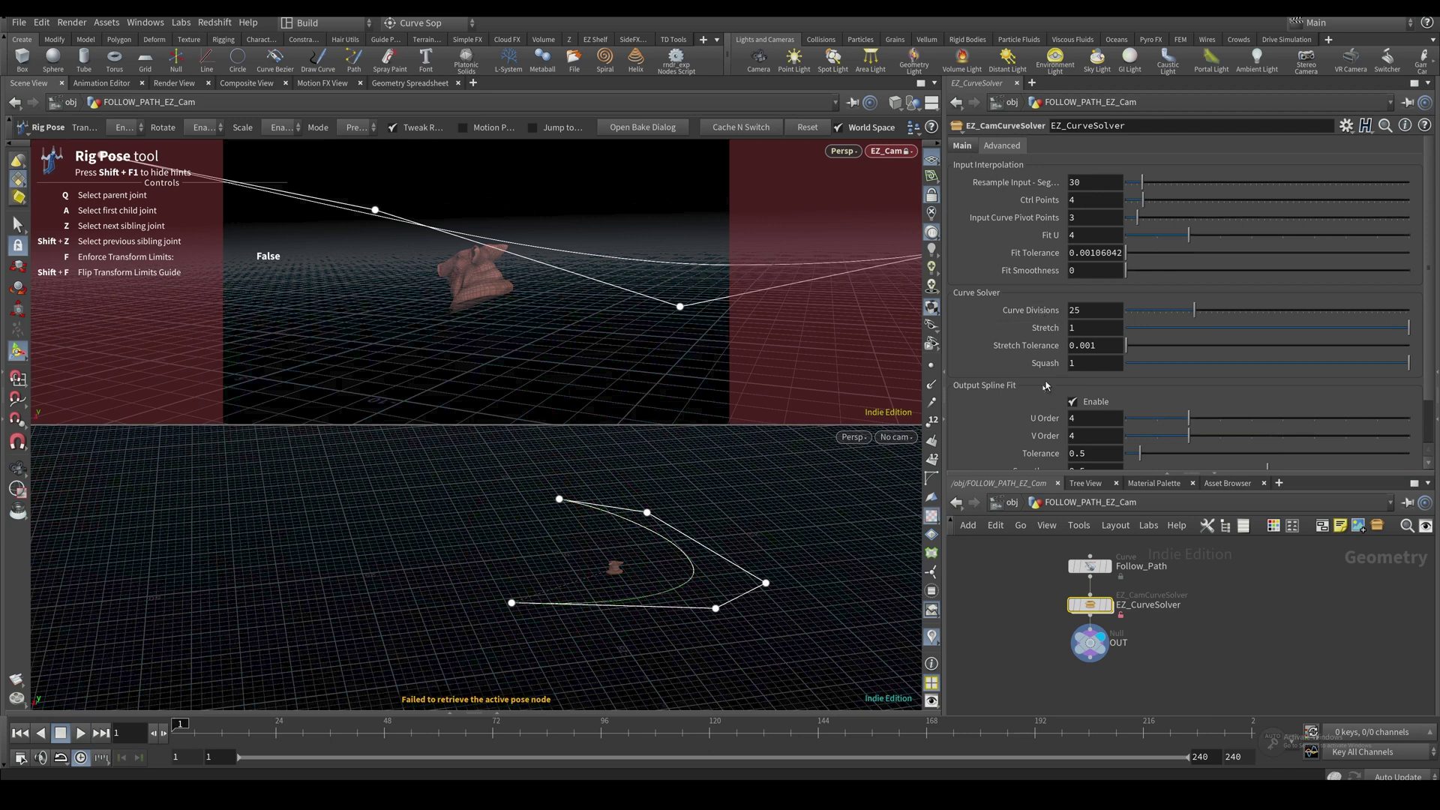
key("Up")
key("Up")
key("ctrl+Up")
Show EZ_Cam's Python Buttons options and delete the FOLLOW_PATH_EZ_Cam object
left_click(1331, 155)
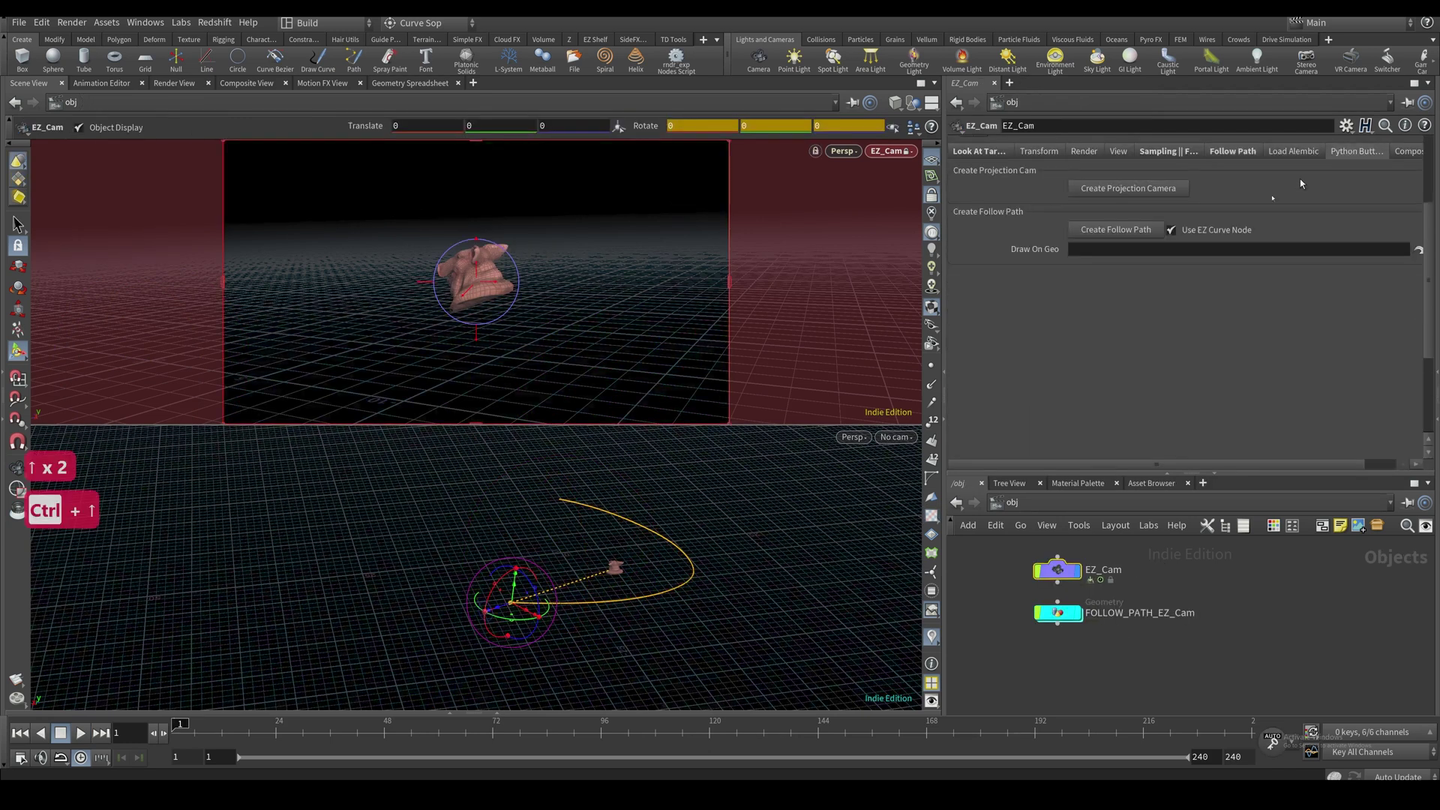
scroll(1265, 616, "down", 2)
middle_click_drag(1265, 616, 1117, 615)
scroll(1110, 628, "up", 1)
left_click(1002, 607)
key("Delete")
Display the mountain object instead of the grid and create a new EZ_Cam follow path for drawing on the mountain
scroll(1131, 629, "down", 3)
scroll(1190, 601, "up", 1)
left_click(1240, 574)
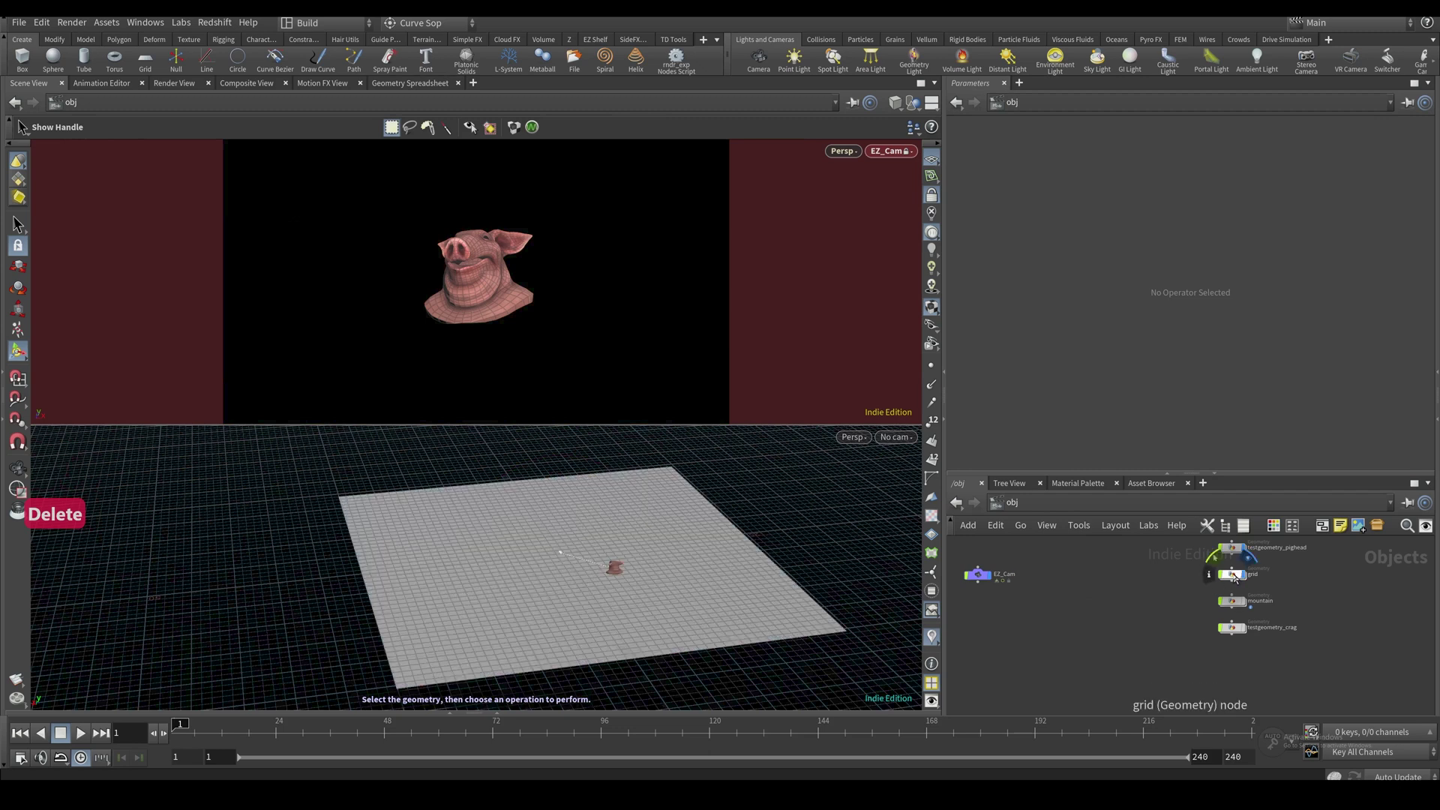
left_click(1242, 574)
left_click(1231, 600)
left_click(1241, 600)
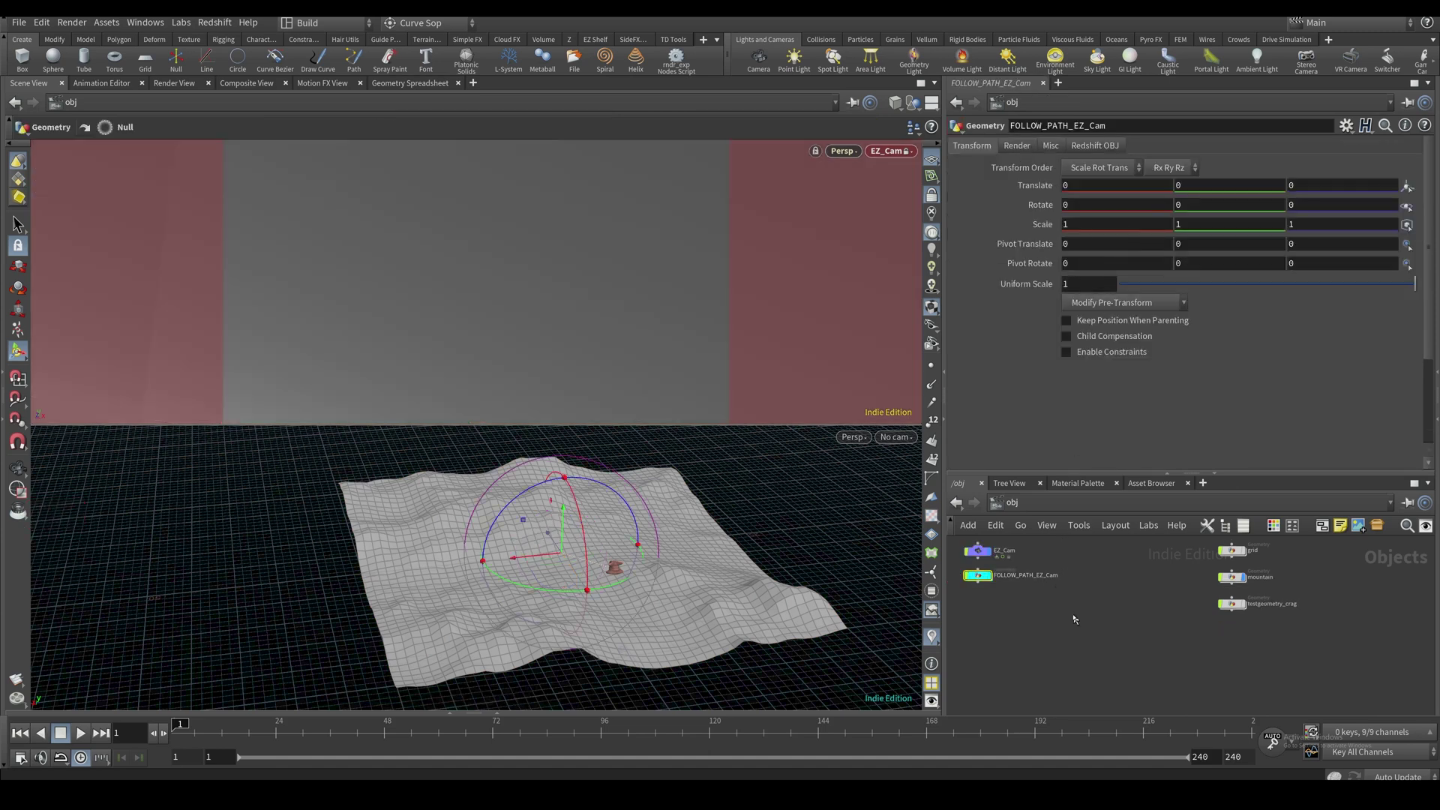
Enter FOLLOW_PATH_EZ_Cam and draw a freehand Follow_Path stroke across the mountain surface
double_click(978, 575)
left_click(1189, 576)
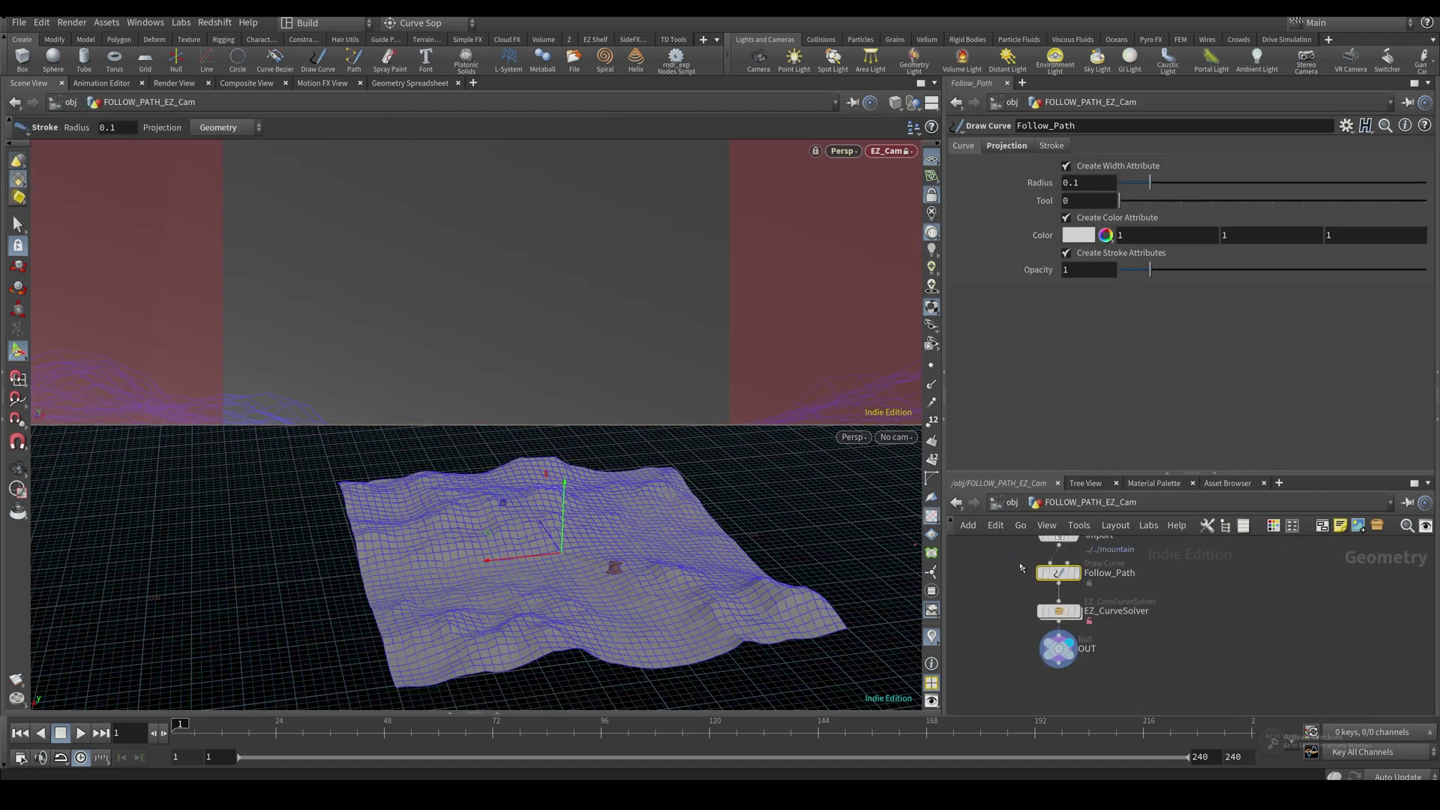
mouse_move(421, 592)
left_mouse_down()
mouse_move(430, 569)
mouse_move(579, 550)
left_mouse_up()
left_click_drag(670, 550, 704, 545)
Select EZ_CurveSolver, undo a trial point move, turn on World Space, and reposition control points of the path over the mountain
left_click(1058, 611)
left_click_drag(597, 555, 474, 561, "alt")
key("Return")
left_click_drag(599, 545, 760, 507)
key("ctrl+z")
left_click(839, 127)
left_click_drag(485, 498, 489, 515)
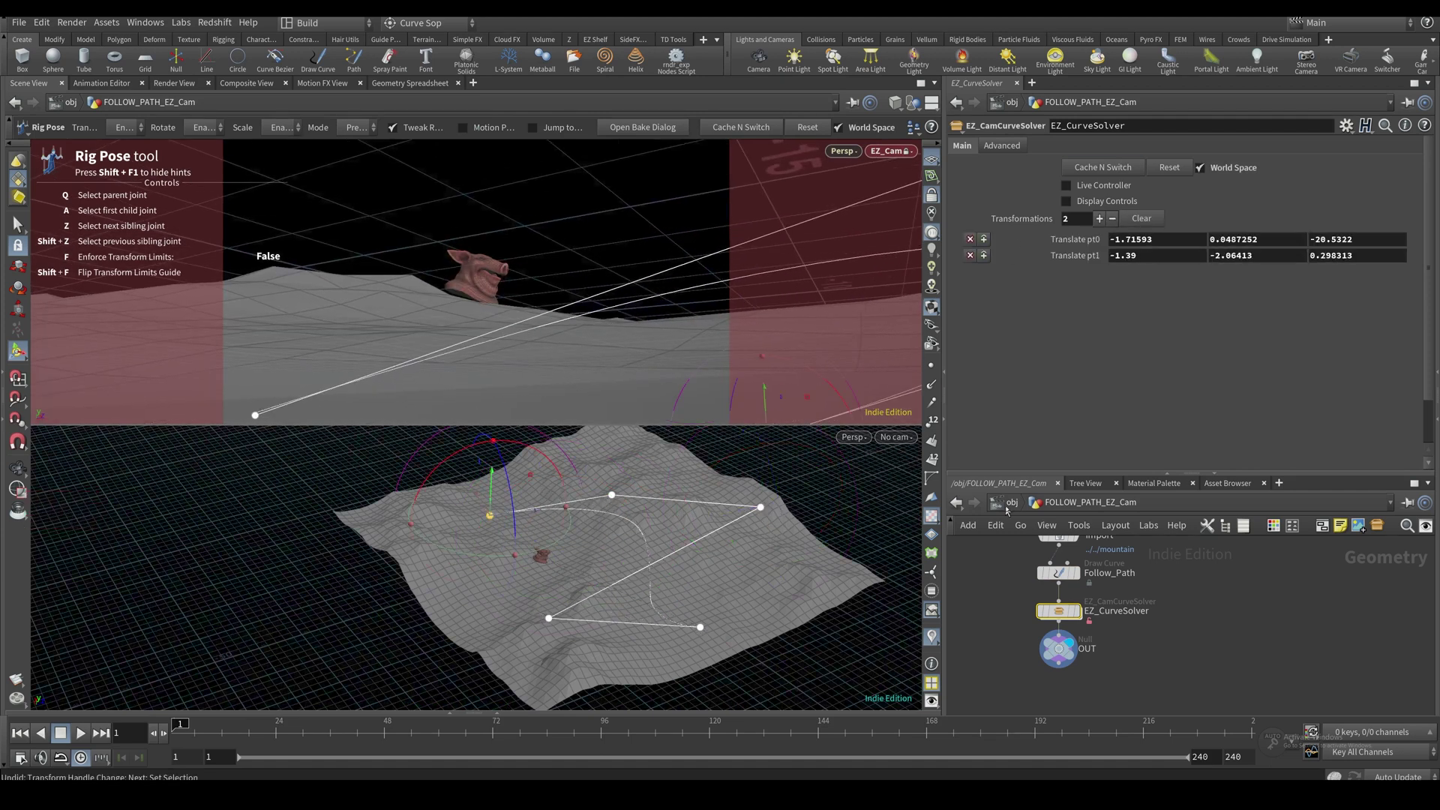
Return to the object level, raise FOLLOW_PATH_EZ_Cam about 5.5 units above the mountain, and start playback
left_click(1007, 509)
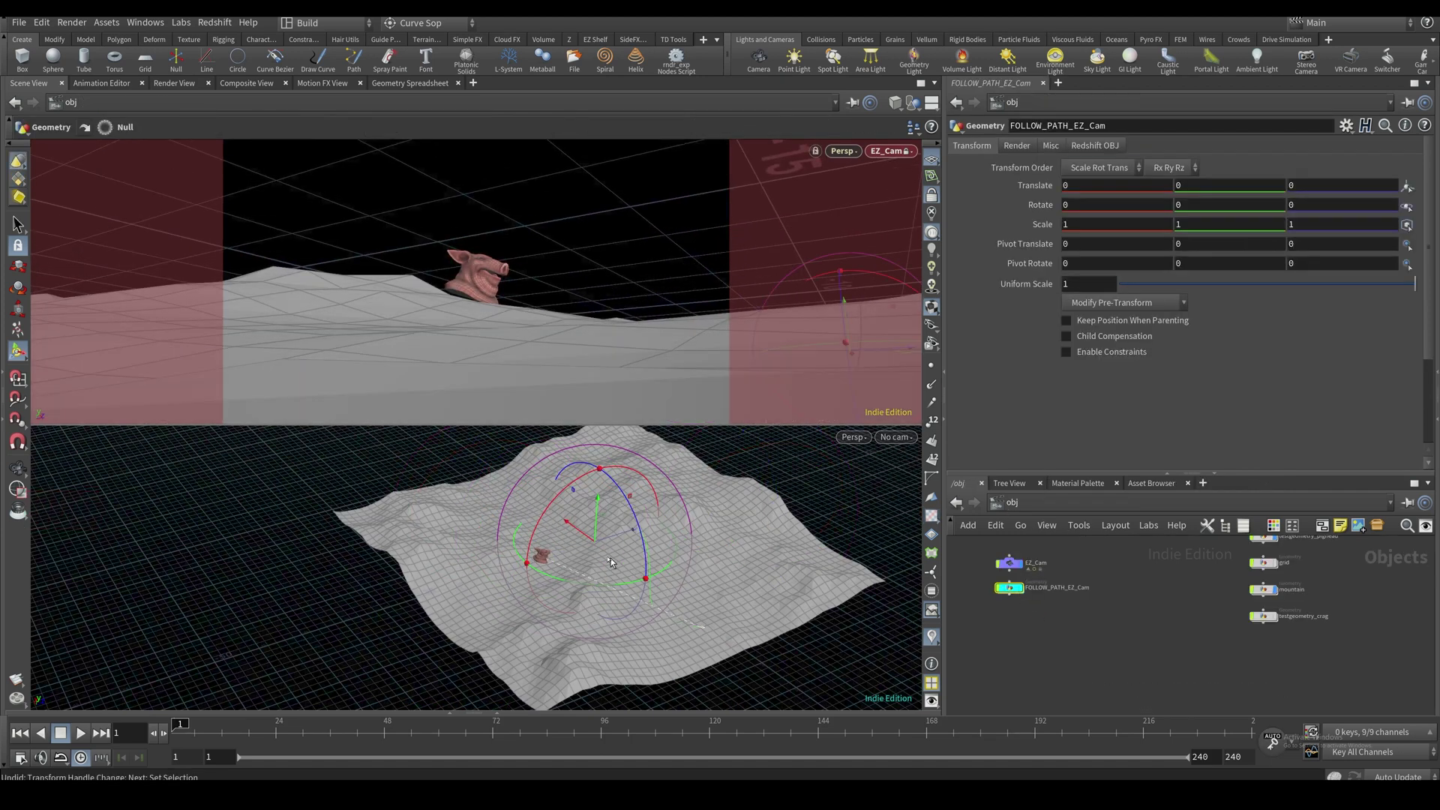
left_click_drag(596, 525, 604, 512)
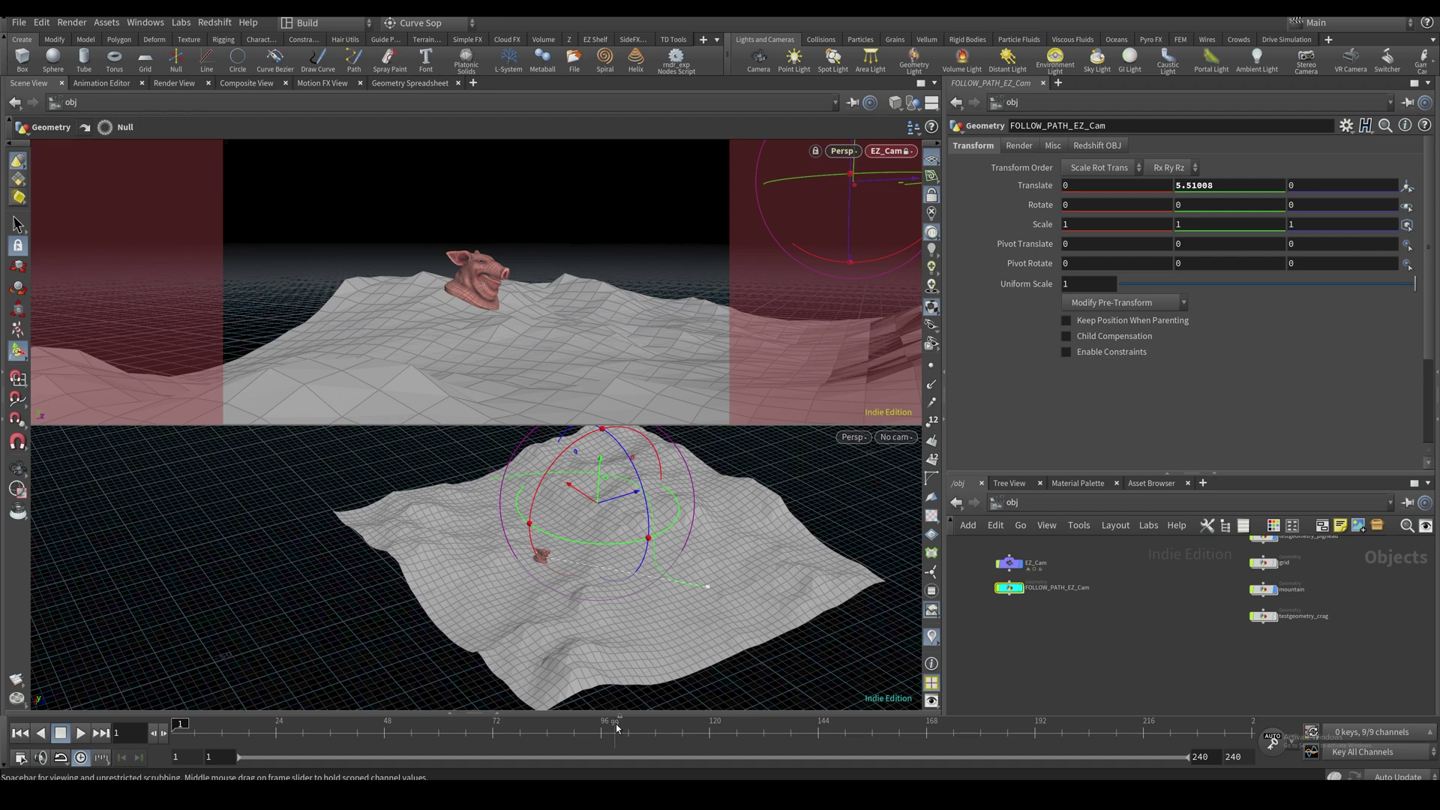
left_click_drag(660, 531, 738, 506, "alt")
key("Up")
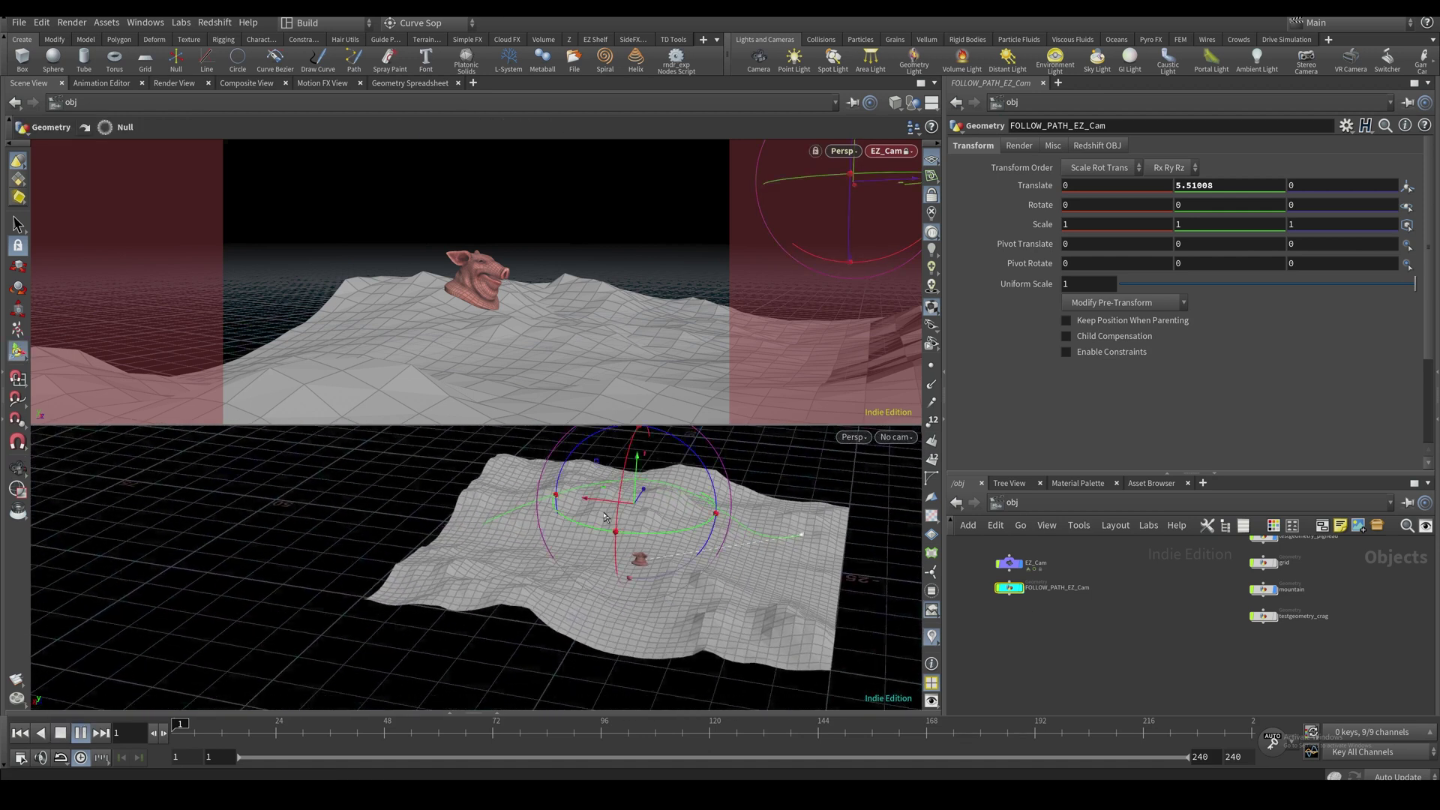
Move and rotate FOLLOW_PATH_EZ_Cam to about -1.02, 5.68, 5.31 with a Y rotation near -32.8, checking playback
key("Up")
left_click_drag(639, 536, 568, 525)
left_click_drag(678, 480, 694, 495)
left_click_drag(705, 503, 639, 496, "alt")
middle_click_drag(638, 496, 631, 523, "alt")
left_click_drag(624, 500, 666, 498)
key("Up")
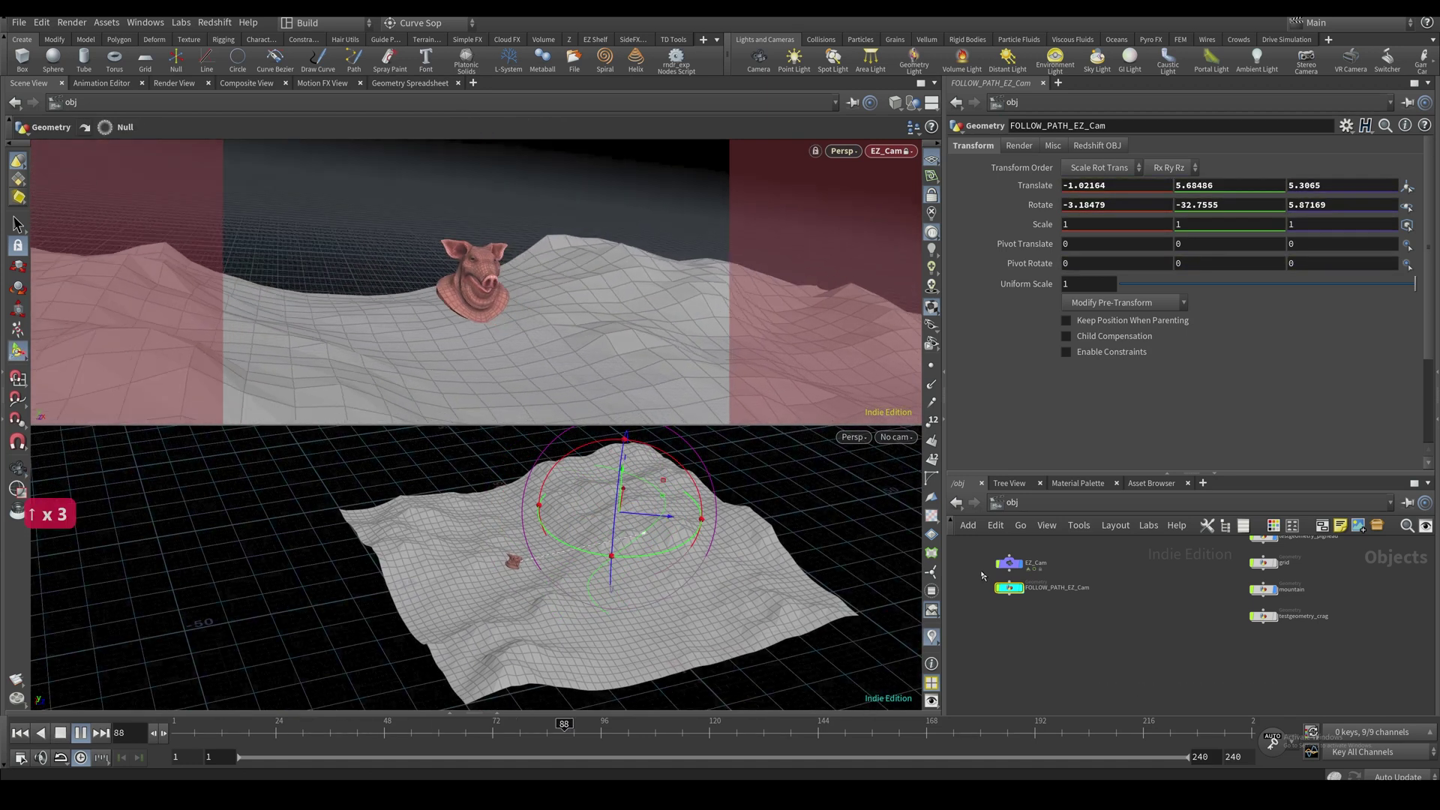
Select EZ_Cam, return the timeline to frame 1, and show its Load Alembic options
left_click(1008, 562)
key("ctrl+Up")
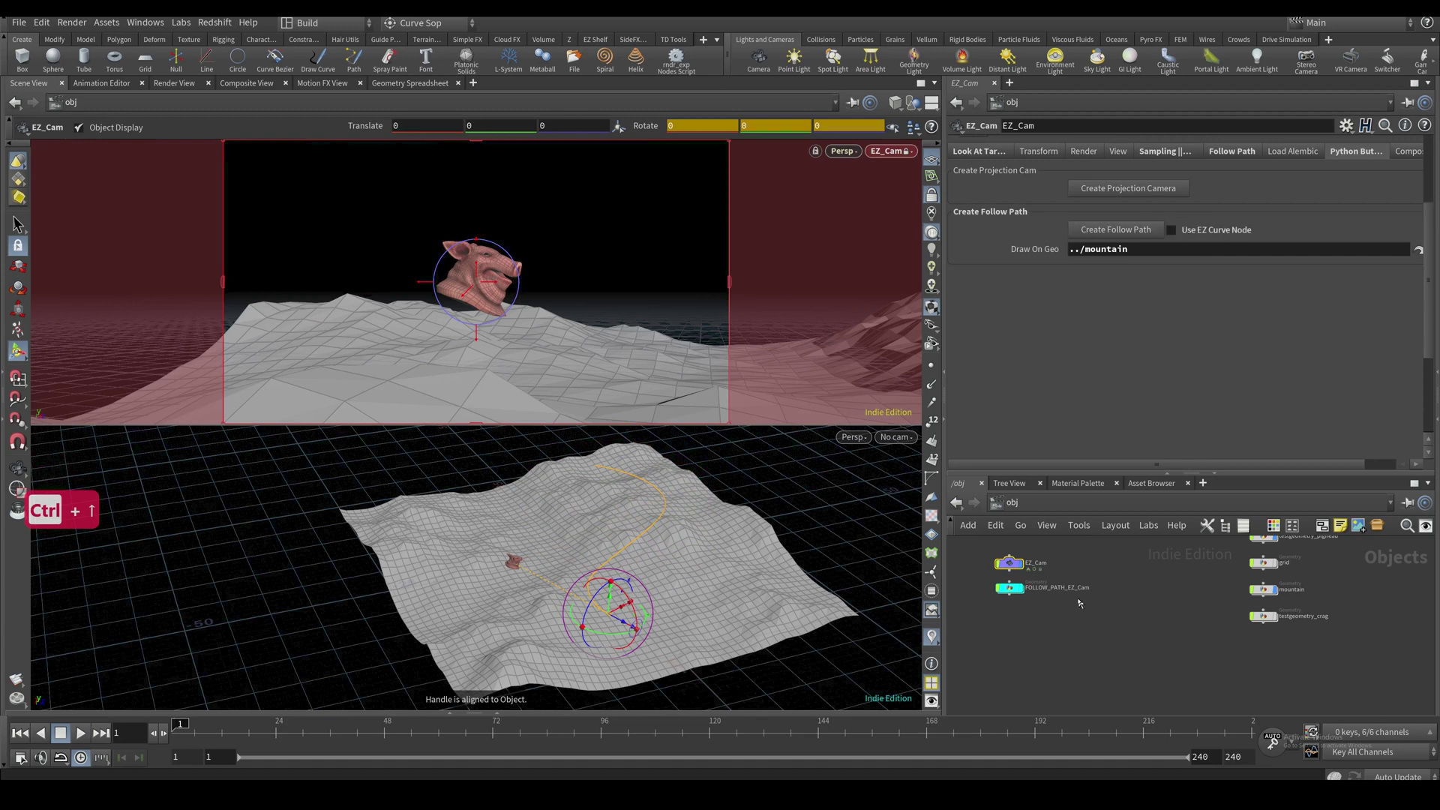
left_click(1292, 151)
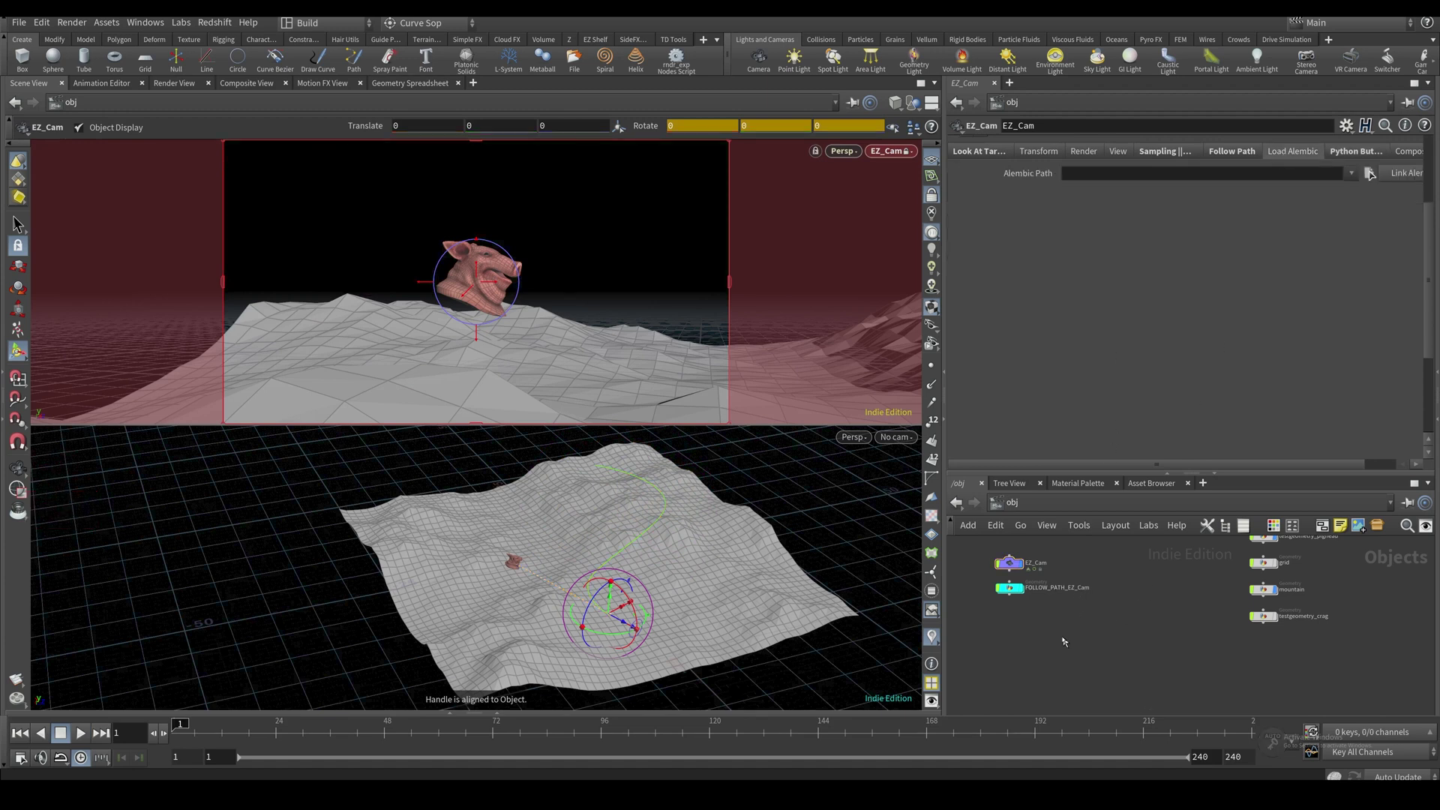
Add a standard Camera object beside the EZ_Cam nodes at the object level
scroll(1053, 638, "down", 2)
key("Tab")
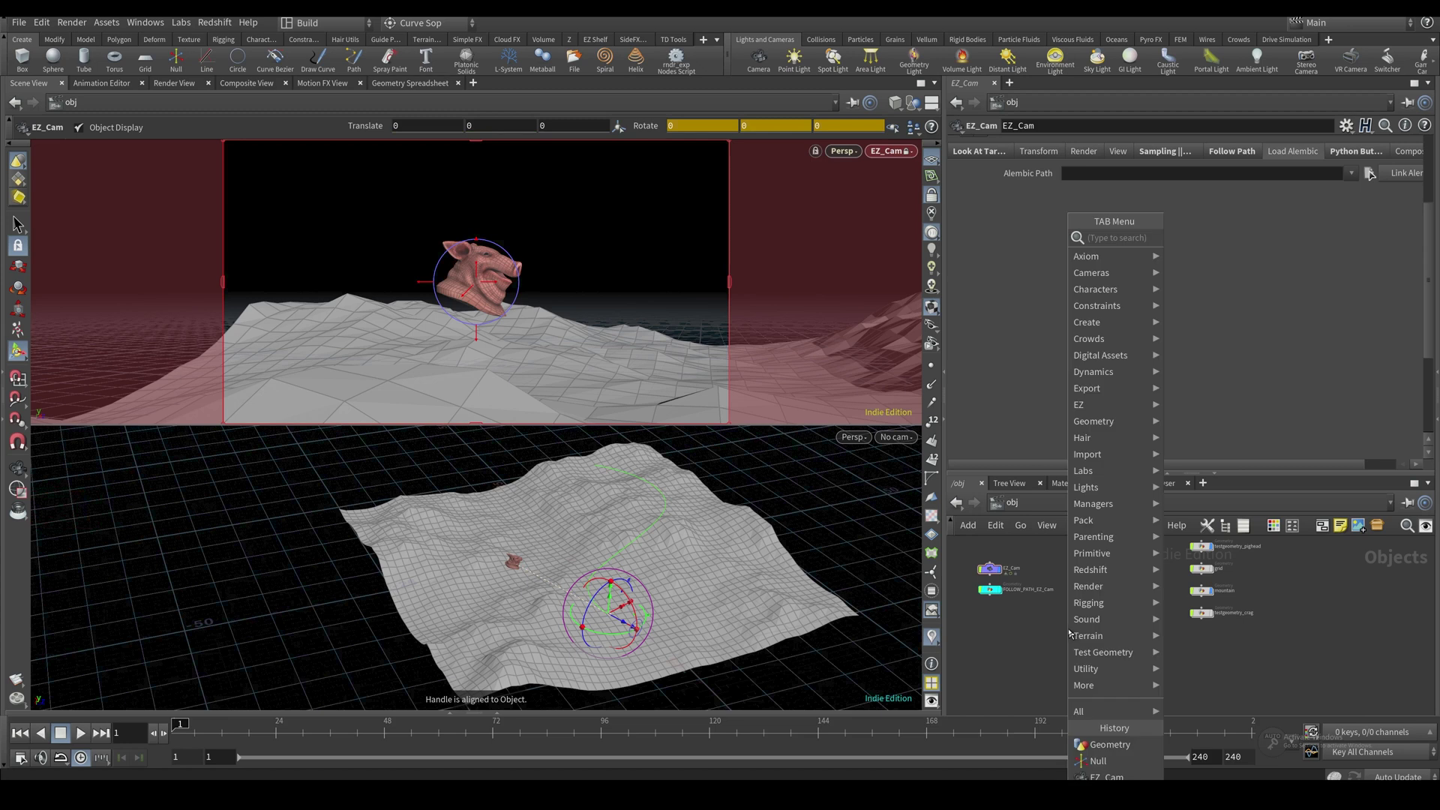
type("camera")
key("Return")
left_click(1068, 629)
scroll(1067, 629, "up", 2)
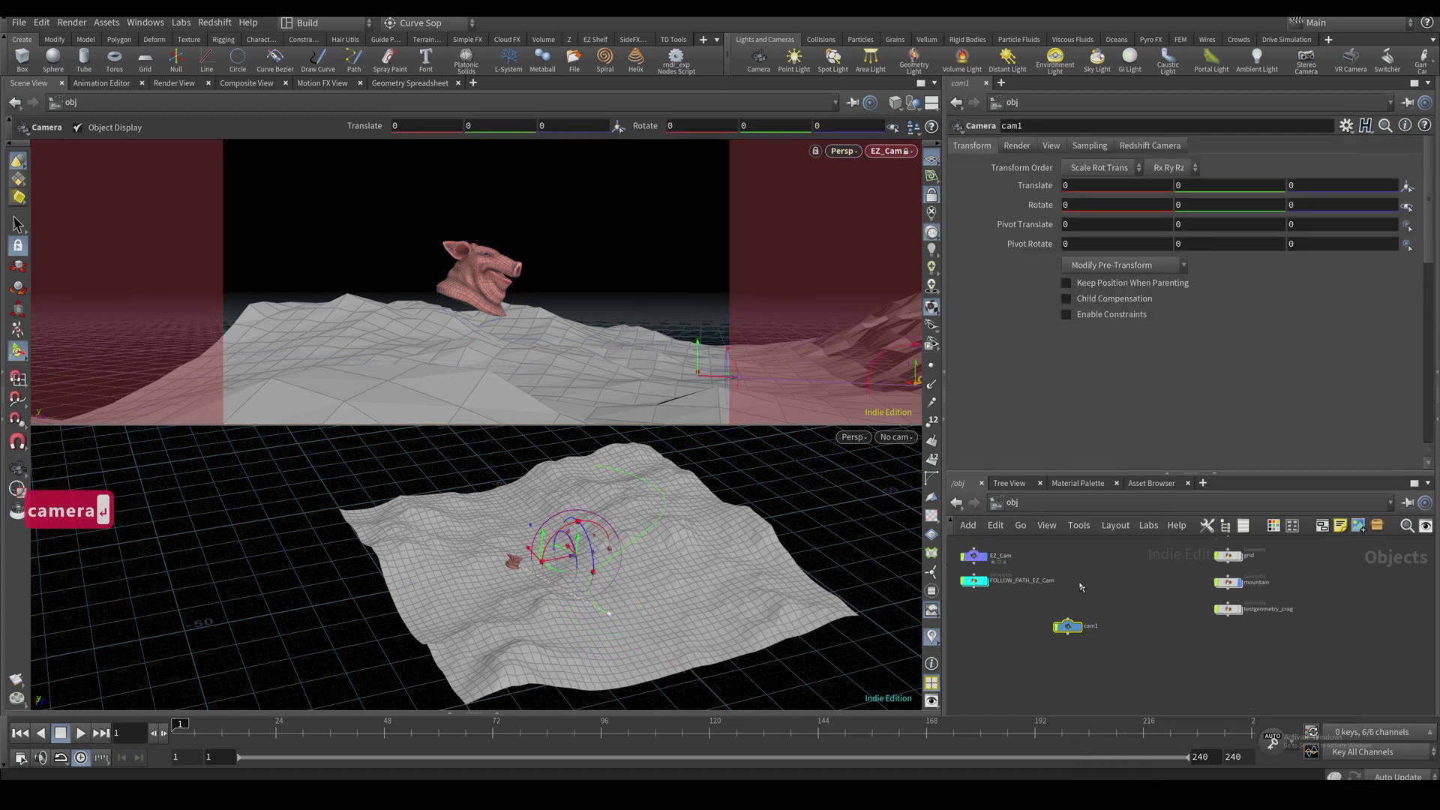
middle_click_drag(1079, 582, 1097, 565)
left_click(1013, 633)
scroll(1007, 605, "down", 3)
key("Tab")
key("Escape")
left_click_drag(1061, 474, 1068, 429)
right_click(1032, 593)
type("al")
key("Down")
key("Return")
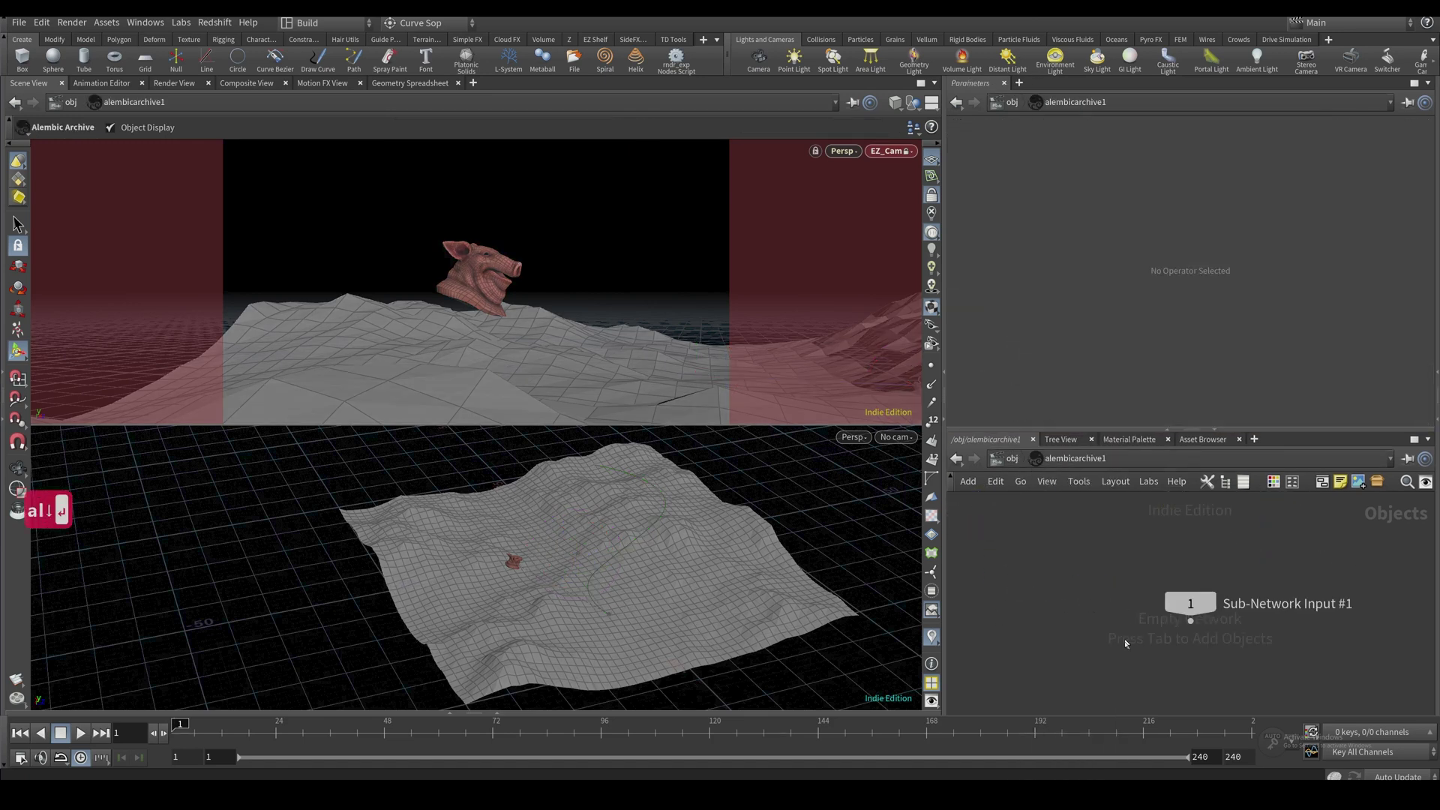
left_click(1008, 458)
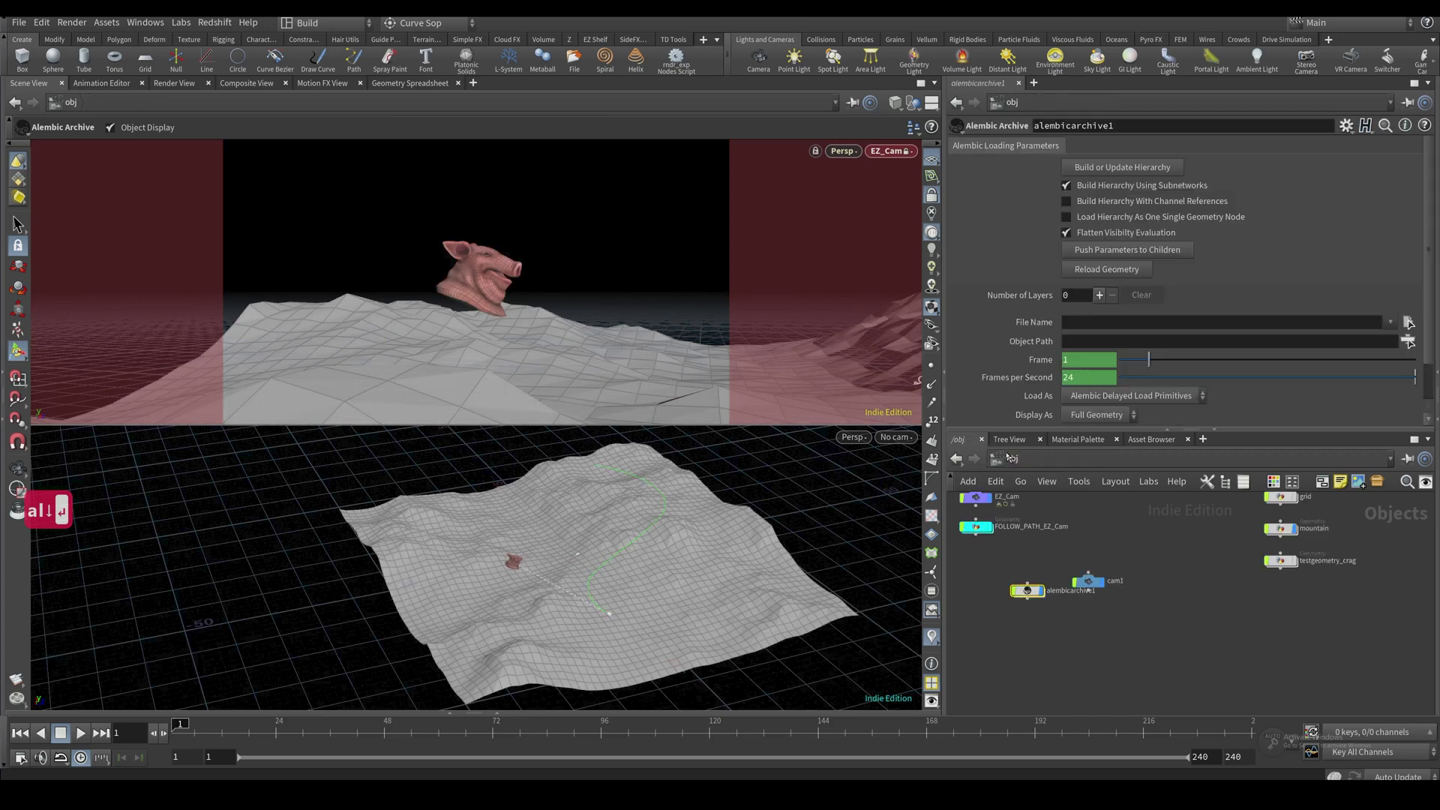
key("Delete")
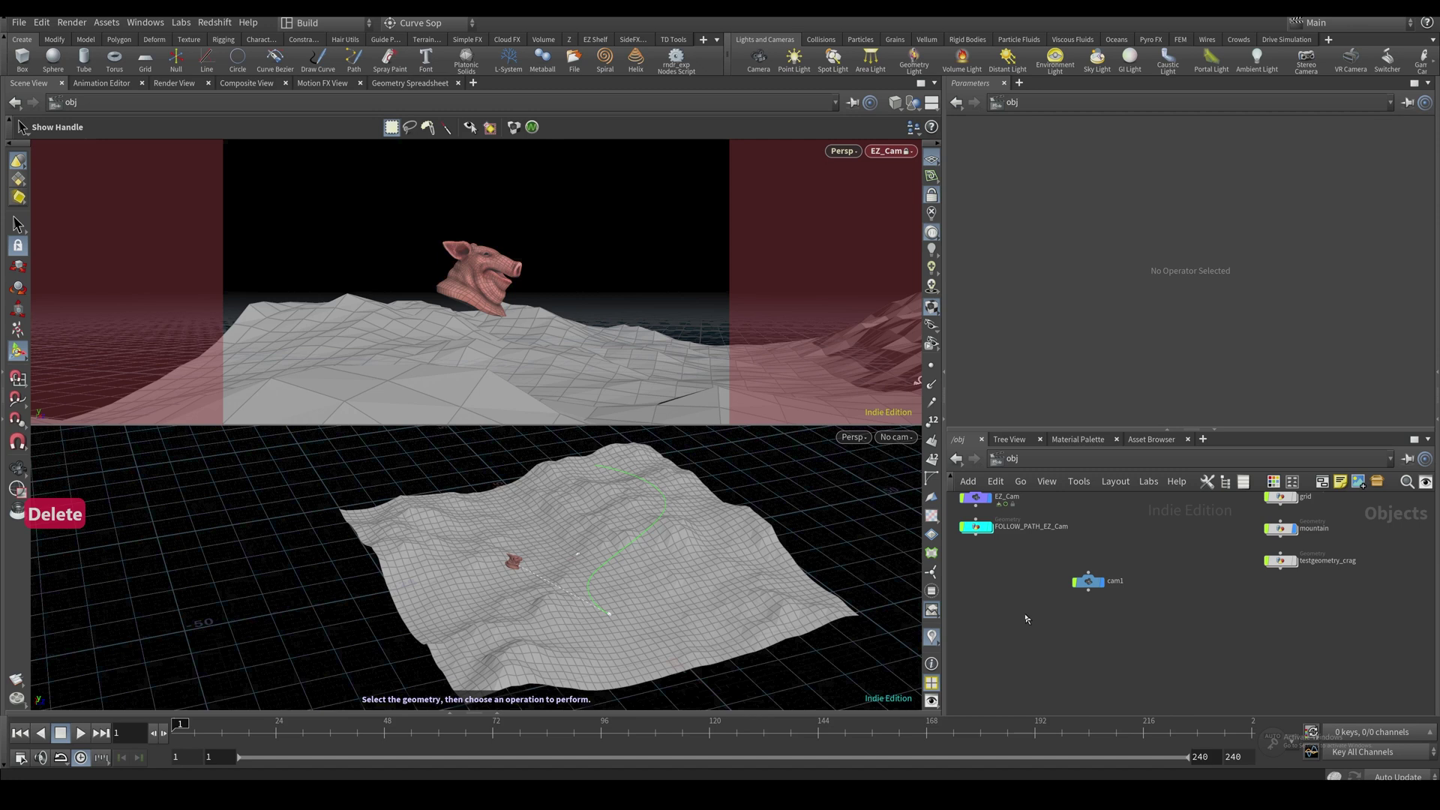
Select EZ_Cam, widen the parameter area to fit its Load Alembic options, and show its Transform parameters
left_click(1091, 581)
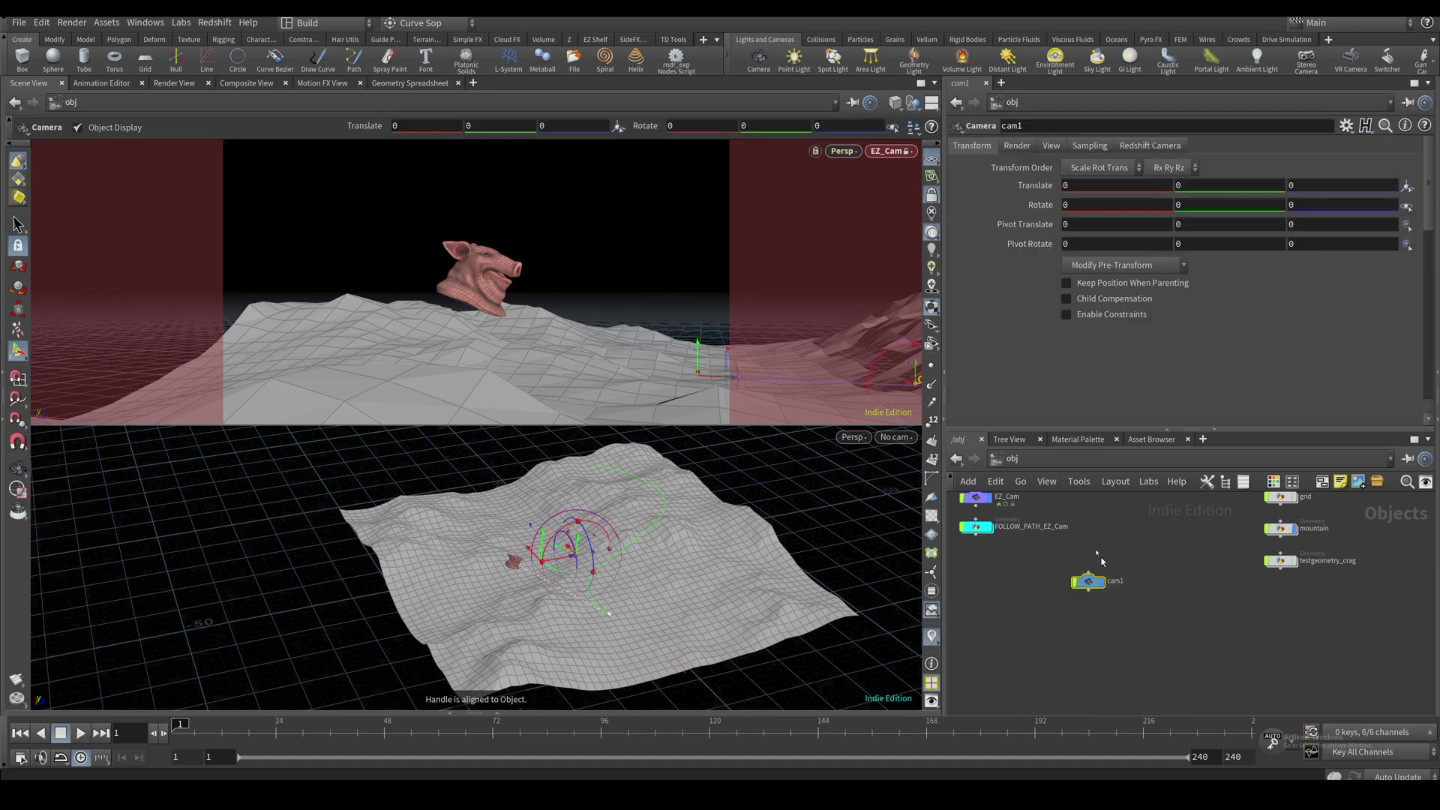
left_click_drag(729, 65, 763, 65)
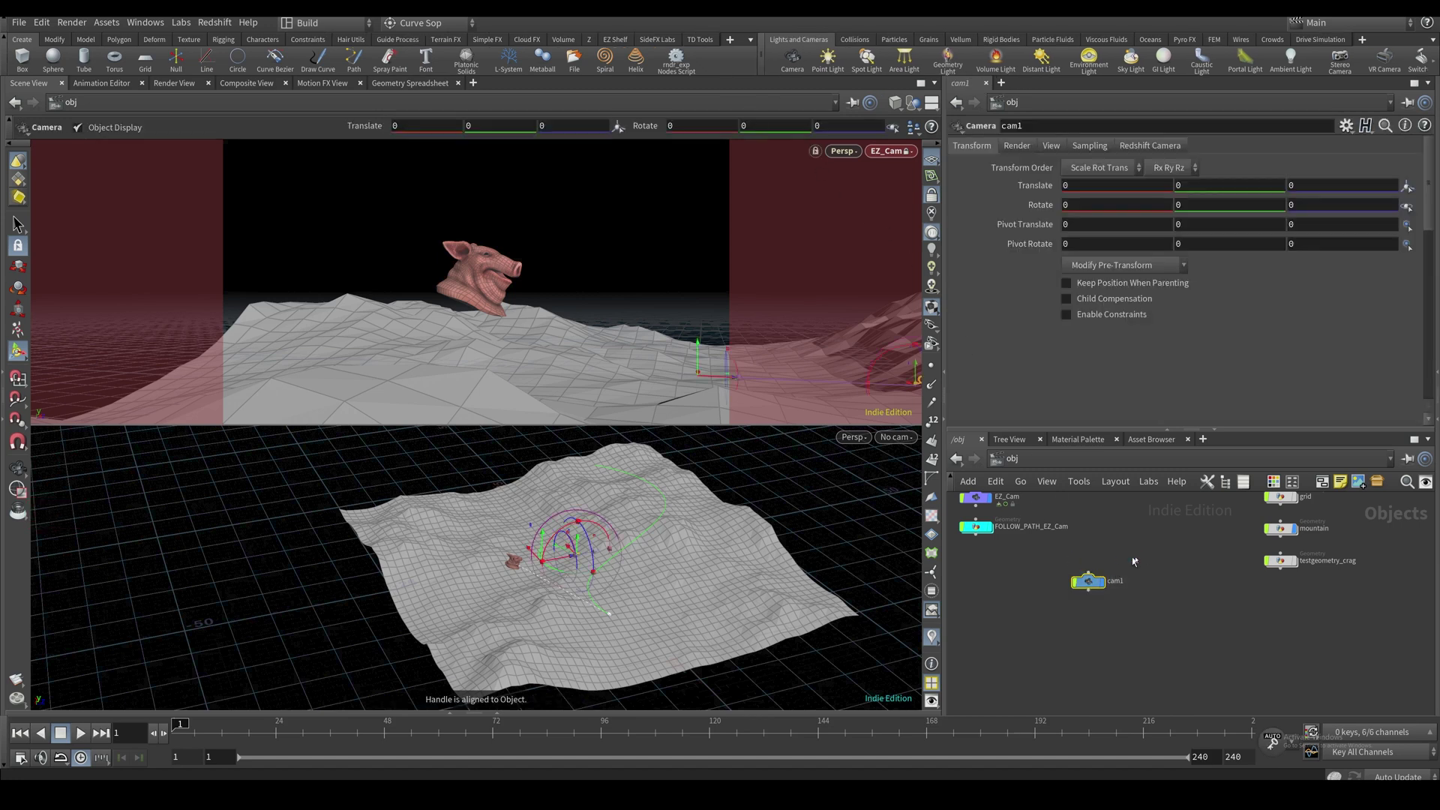
scroll(1080, 611, "down", 2)
left_click(1001, 519)
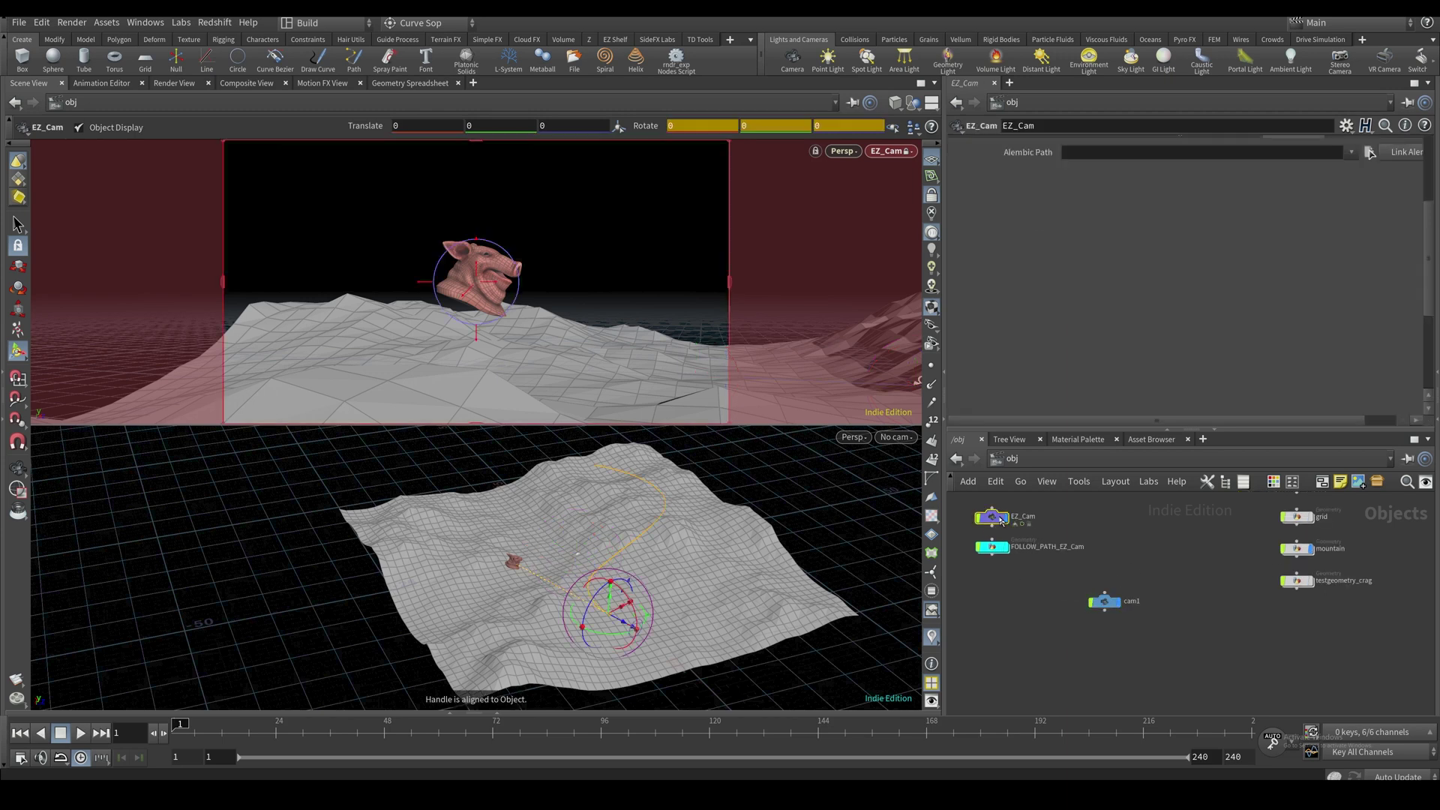
scroll(988, 320, "up", 2)
left_click_drag(943, 291, 805, 308)
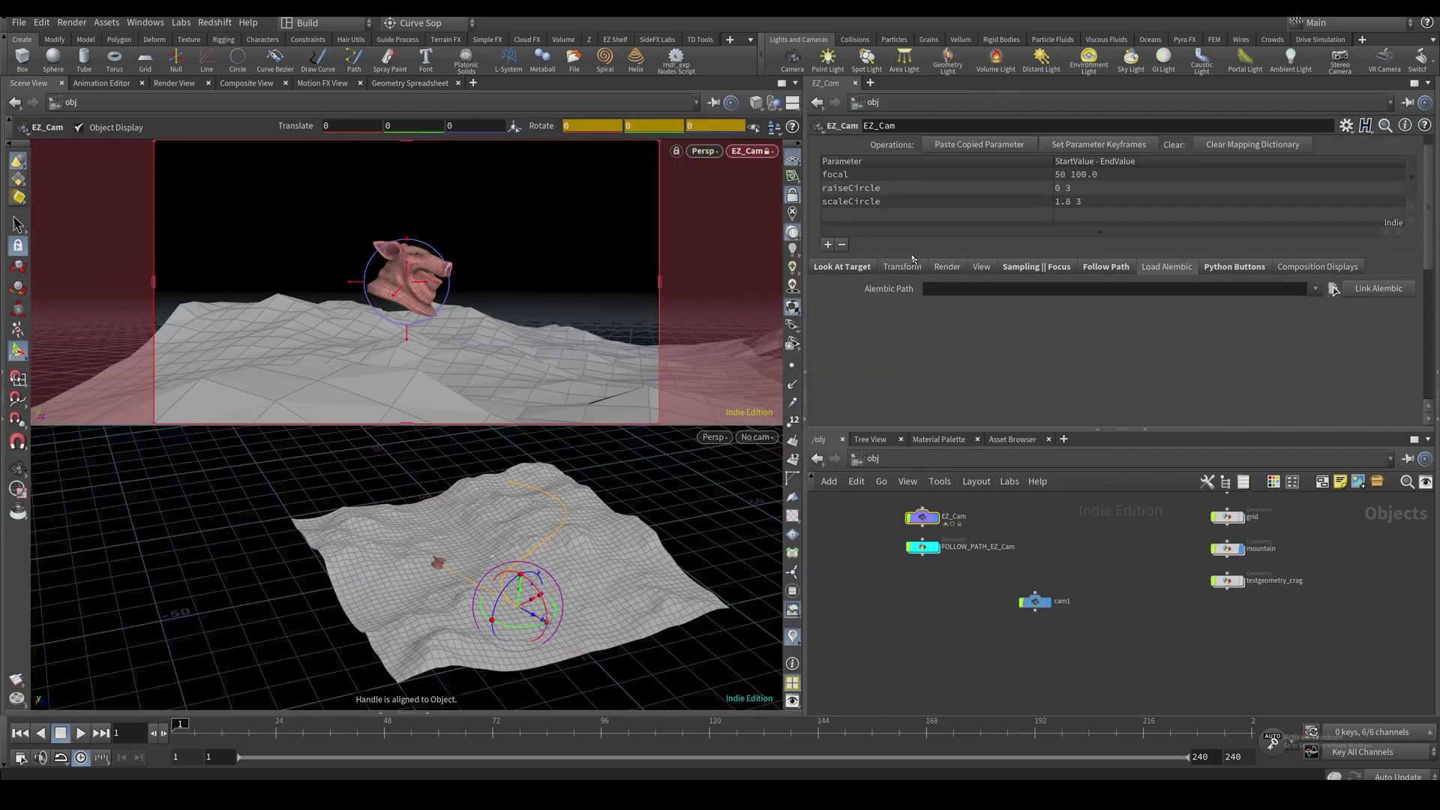
left_click(903, 267)
Delete the EZ_Cam and FOLLOW_PATH_EZ_Cam objects from the network
left_click_drag(979, 503, 893, 583)
middle_click_drag(946, 577, 942, 597)
left_click_drag(955, 606, 900, 543)
key("Delete")
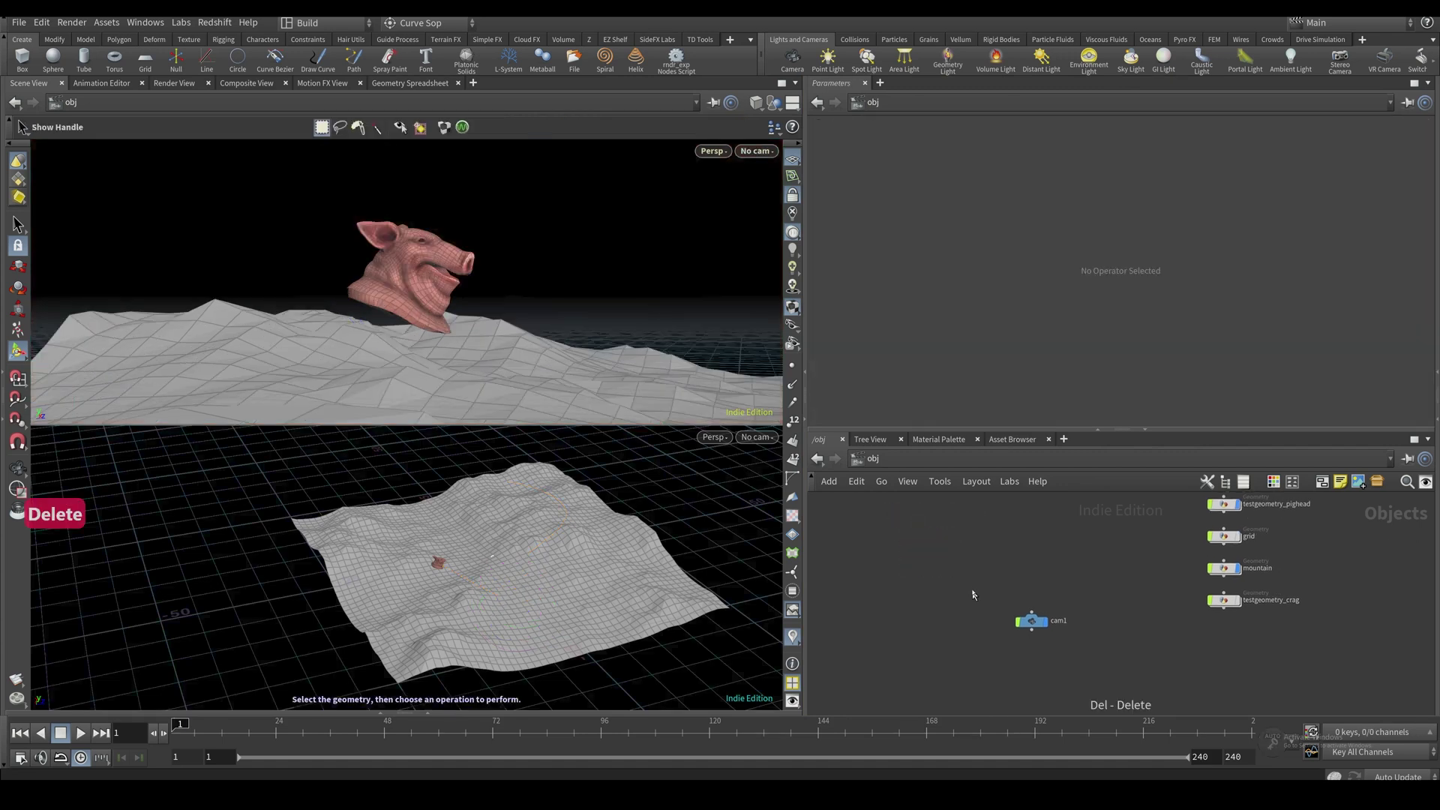
Look through cam1, keyframe its Translate and Rotate at frame 1, and frame the pig head over the mountain
left_click(1031, 620)
left_click(763, 153)
left_click(800, 229)
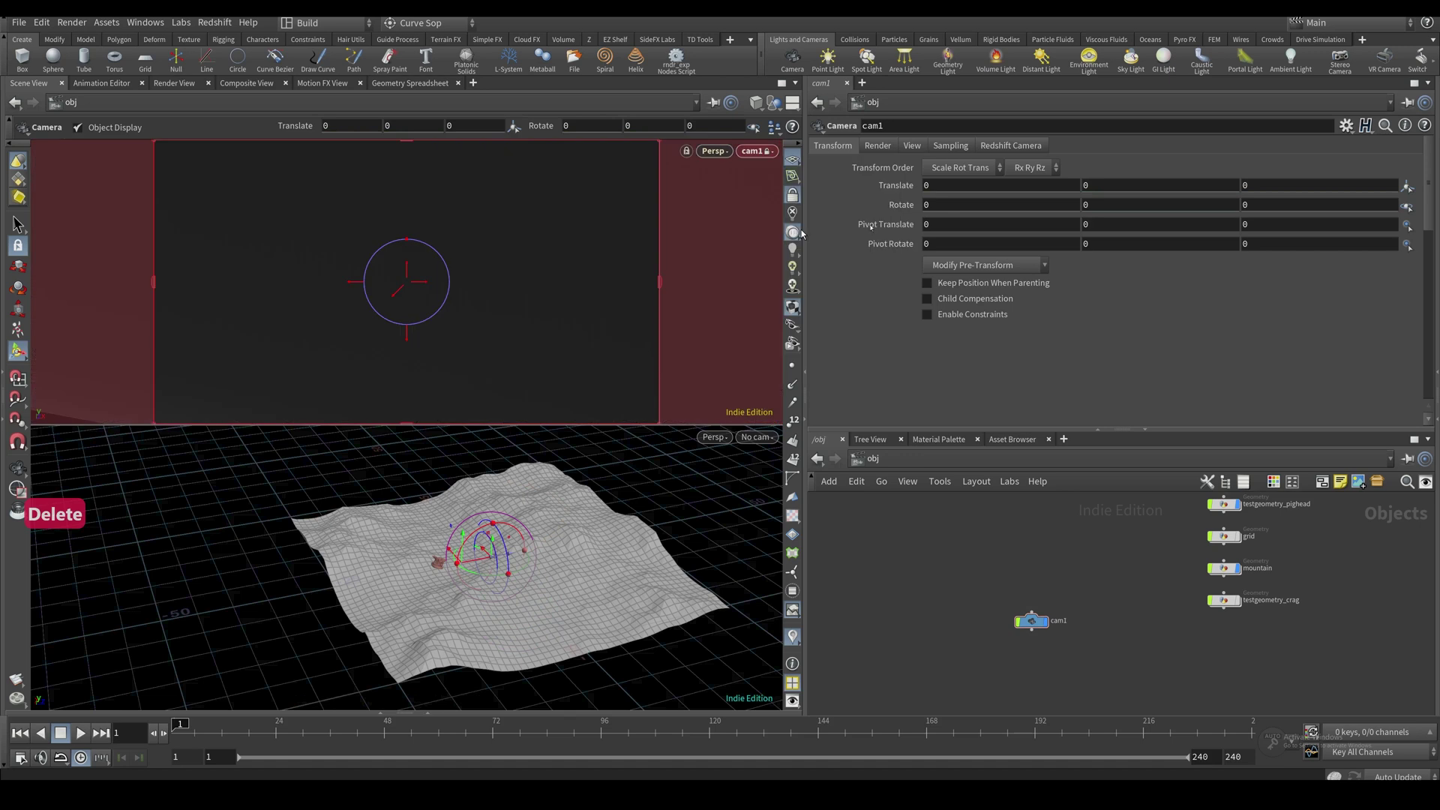
left_click(895, 186, "alt")
left_click(898, 204, "alt")
middle_click_drag(450, 390, 515, 334, "alt")
left_click_drag(514, 335, 464, 401, "alt")
right_click_drag(464, 401, 330, 517, "alt")
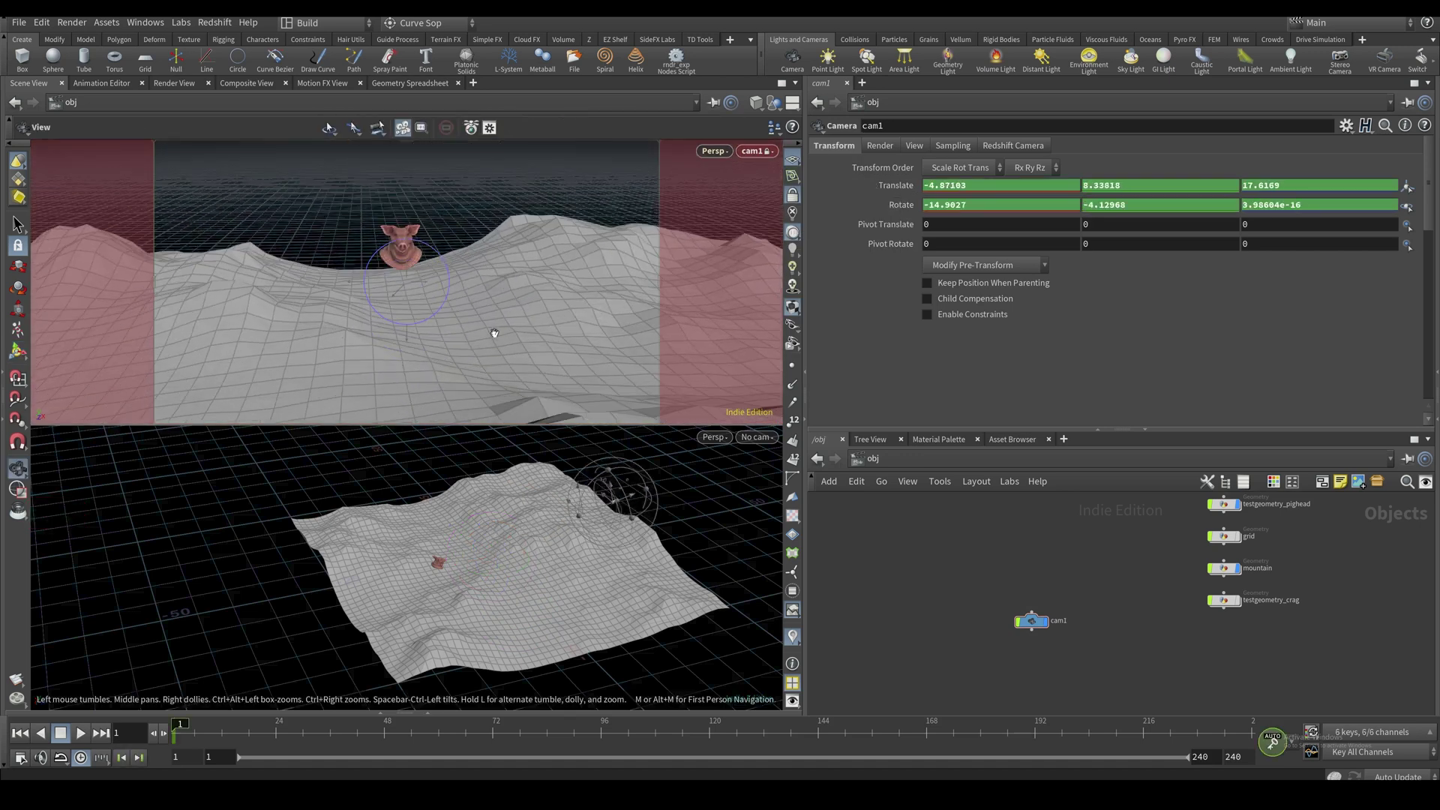
Keyframe changed cam1 views at about frames 70, 158, 202 and 240, and check the playback from frame 1
left_click_drag(300, 727, 485, 727)
left_click_drag(600, 330, 469, 303, "alt")
left_click(886, 731)
left_click_drag(570, 299, 330, 315, "alt")
left_click(1085, 731)
left_click(1251, 731)
left_click_drag(450, 315, 360, 330, "alt")
right_click_drag(567, 528, 510, 532, "alt")
key("Return")
key("Up")
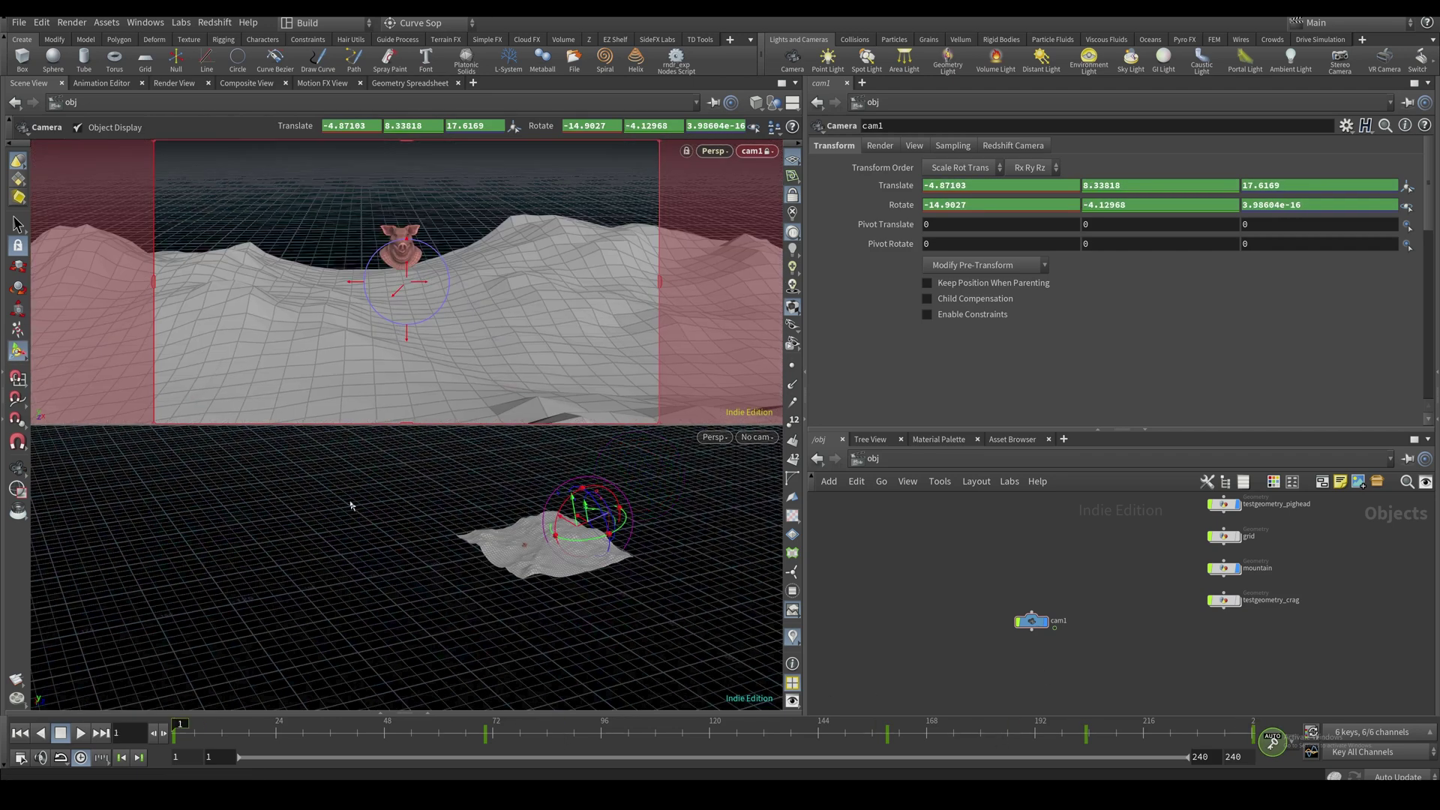
key("Up")
key("ctrl+Up")
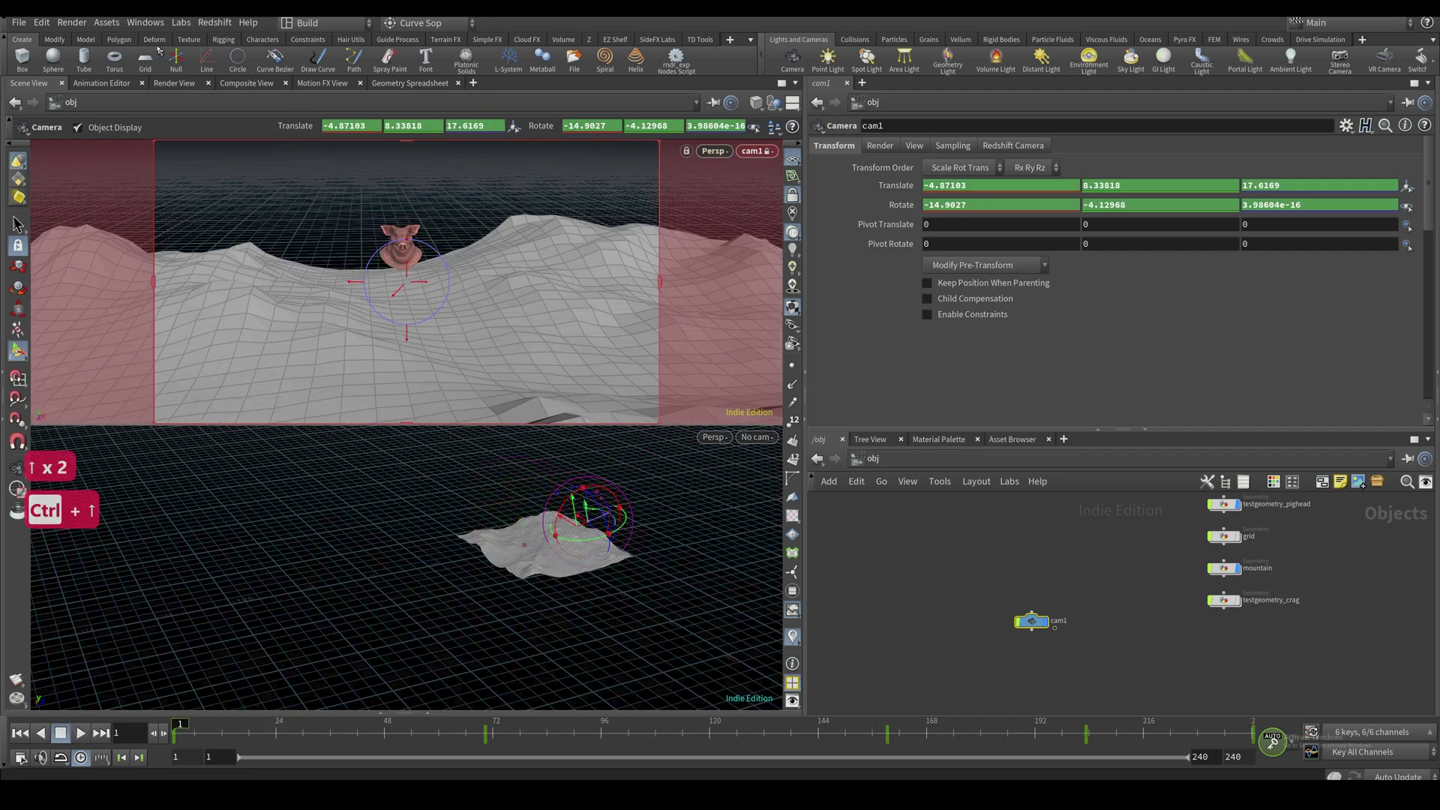
Export /obj/cam1 to Alembic over the frame range 1 to 240 as camNewTest.abc
left_click(30, 23)
mouse_move(45, 299)
left_click(193, 301)
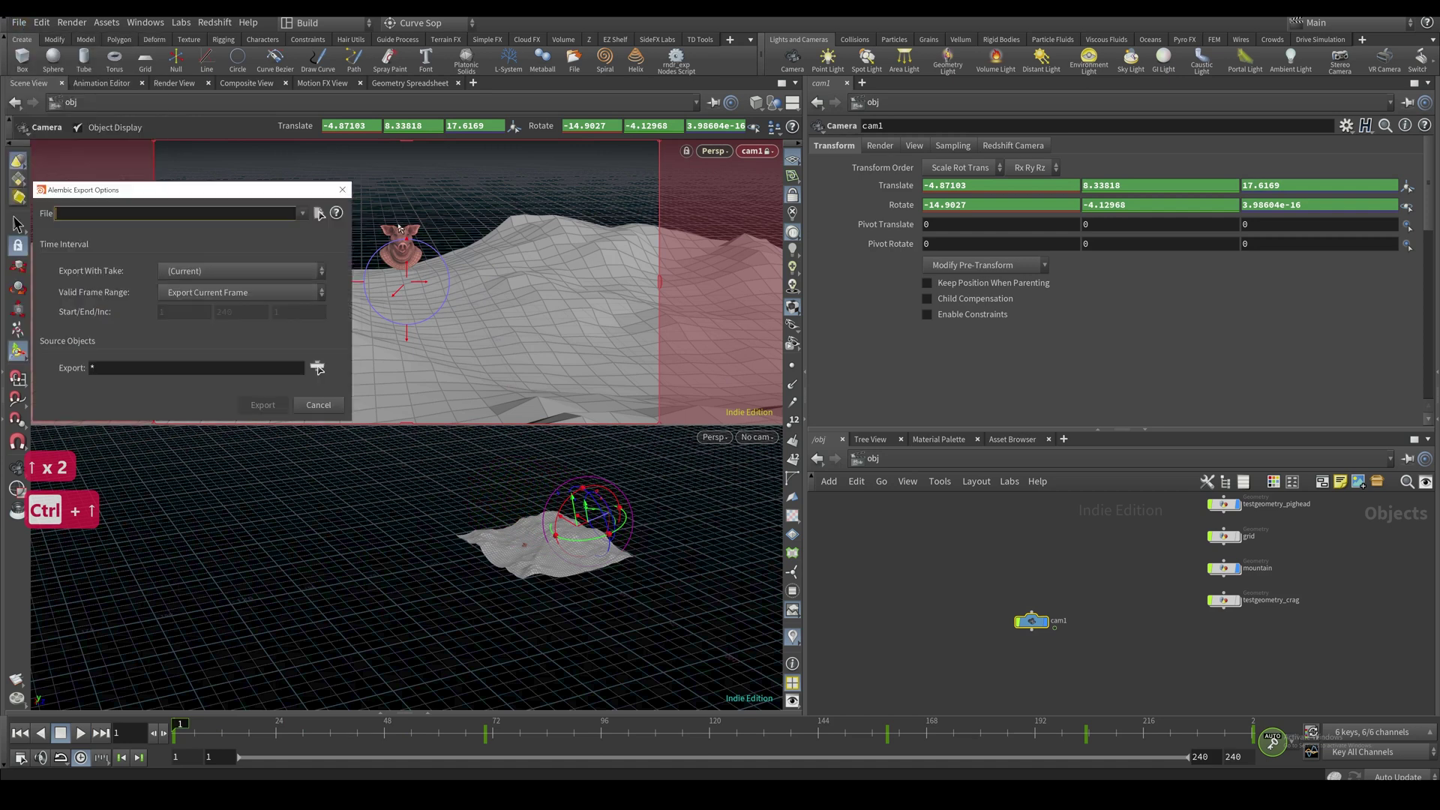
left_click(210, 292)
left_click(213, 308)
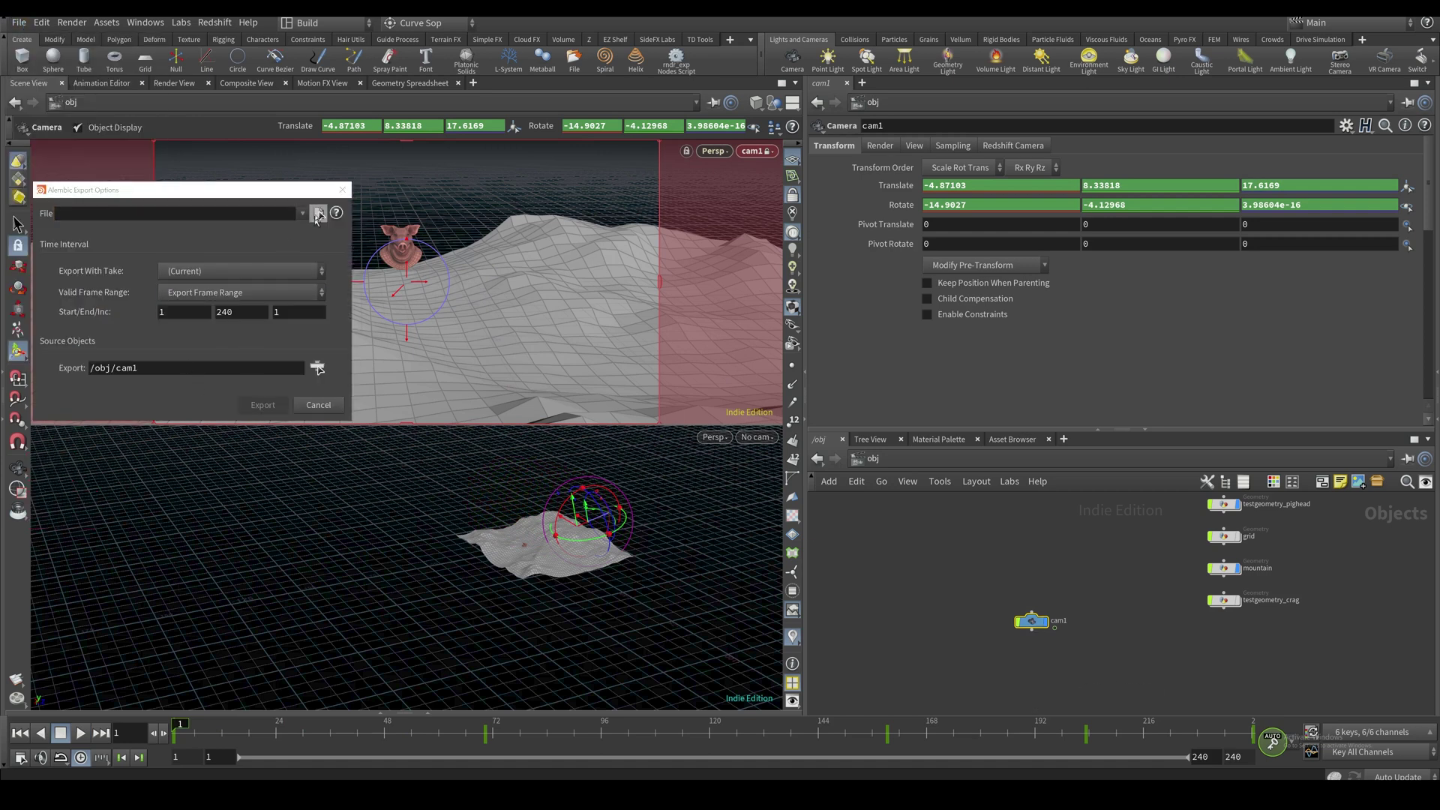
left_click(319, 214)
left_click(235, 365)
type("camNewTest.abc")
key("Return")
left_click(263, 405)
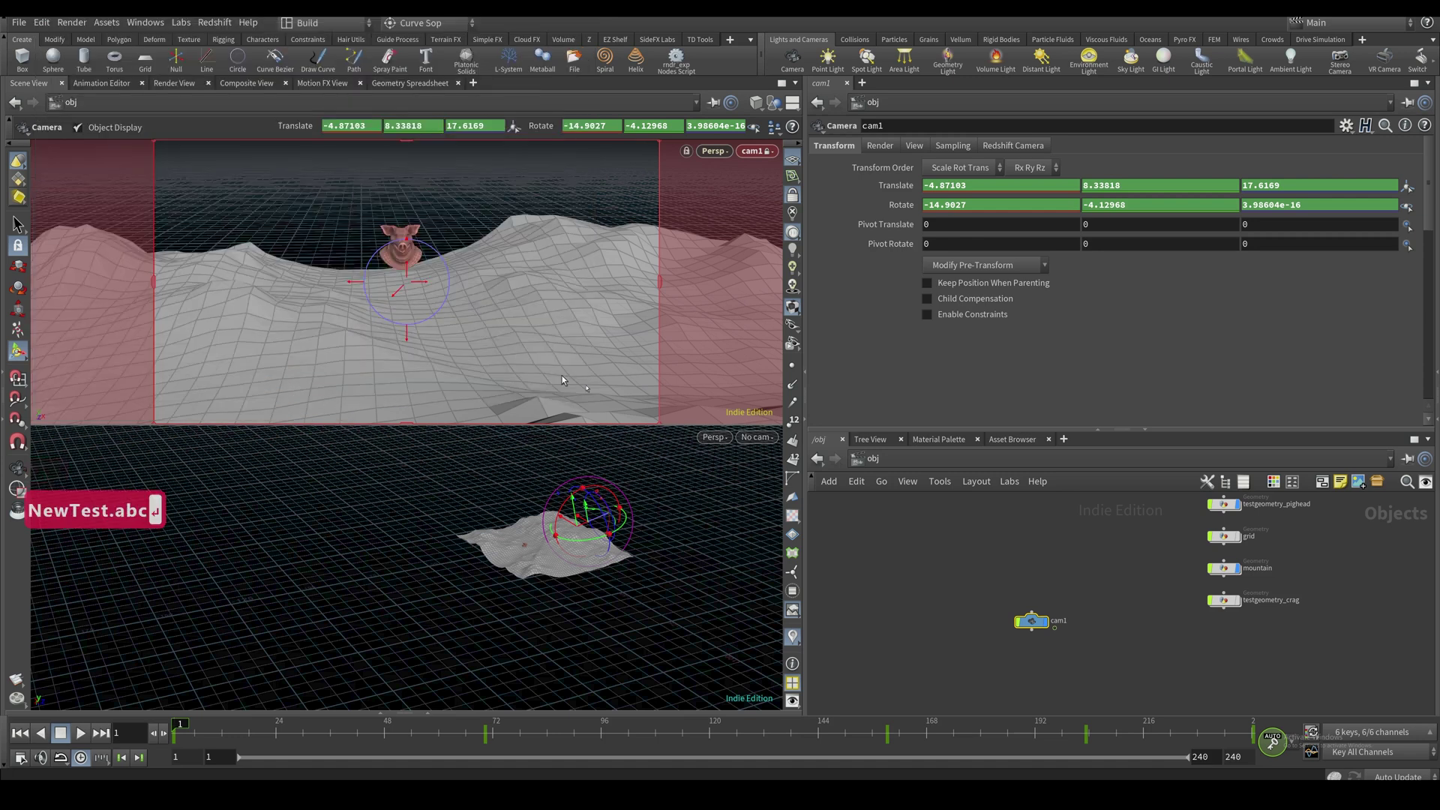
Import $HIP/camNewTest.abc as an Alembic scene and inspect its nested hierarchy down to cam1Camera
left_click(19, 22)
mouse_move(97, 289)
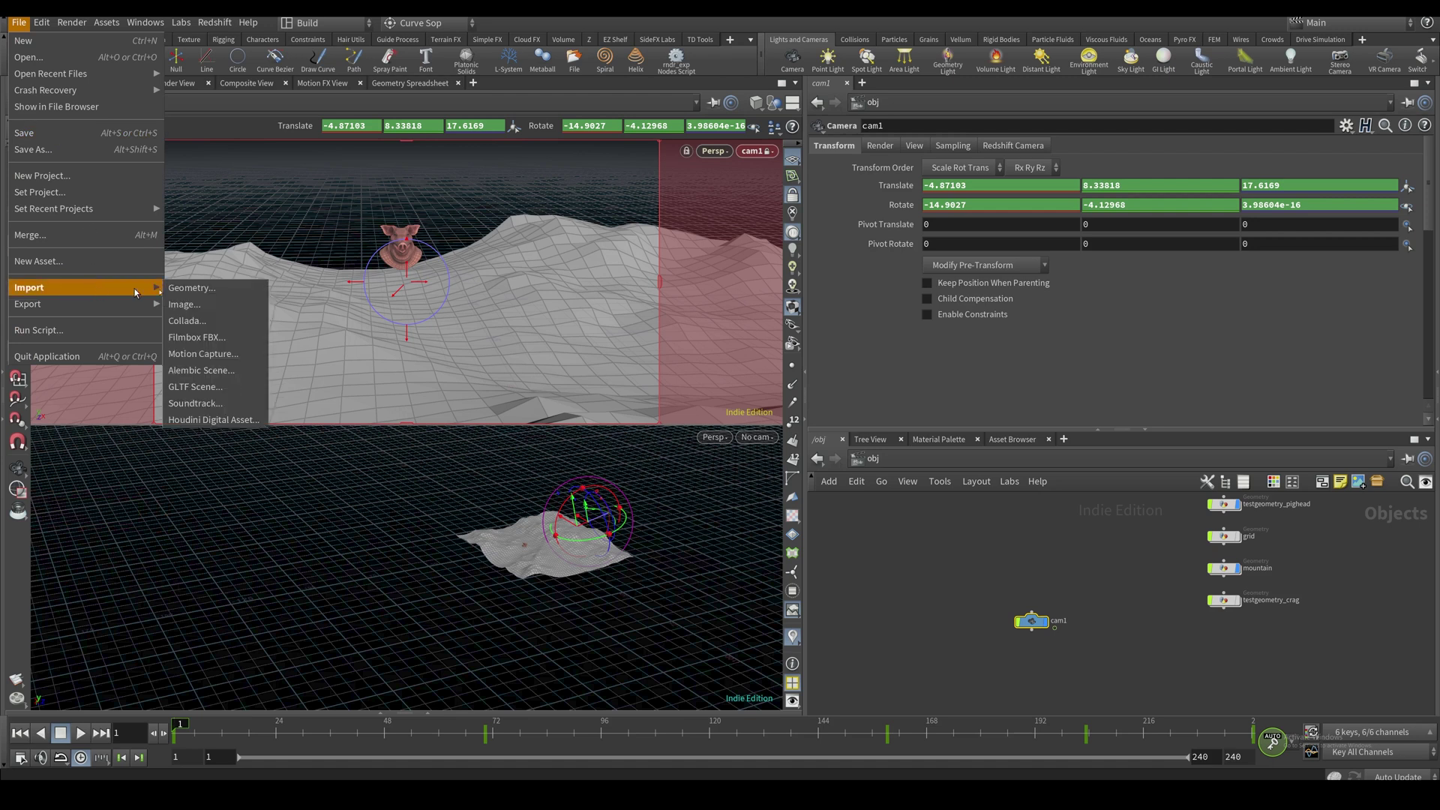
left_click(201, 371)
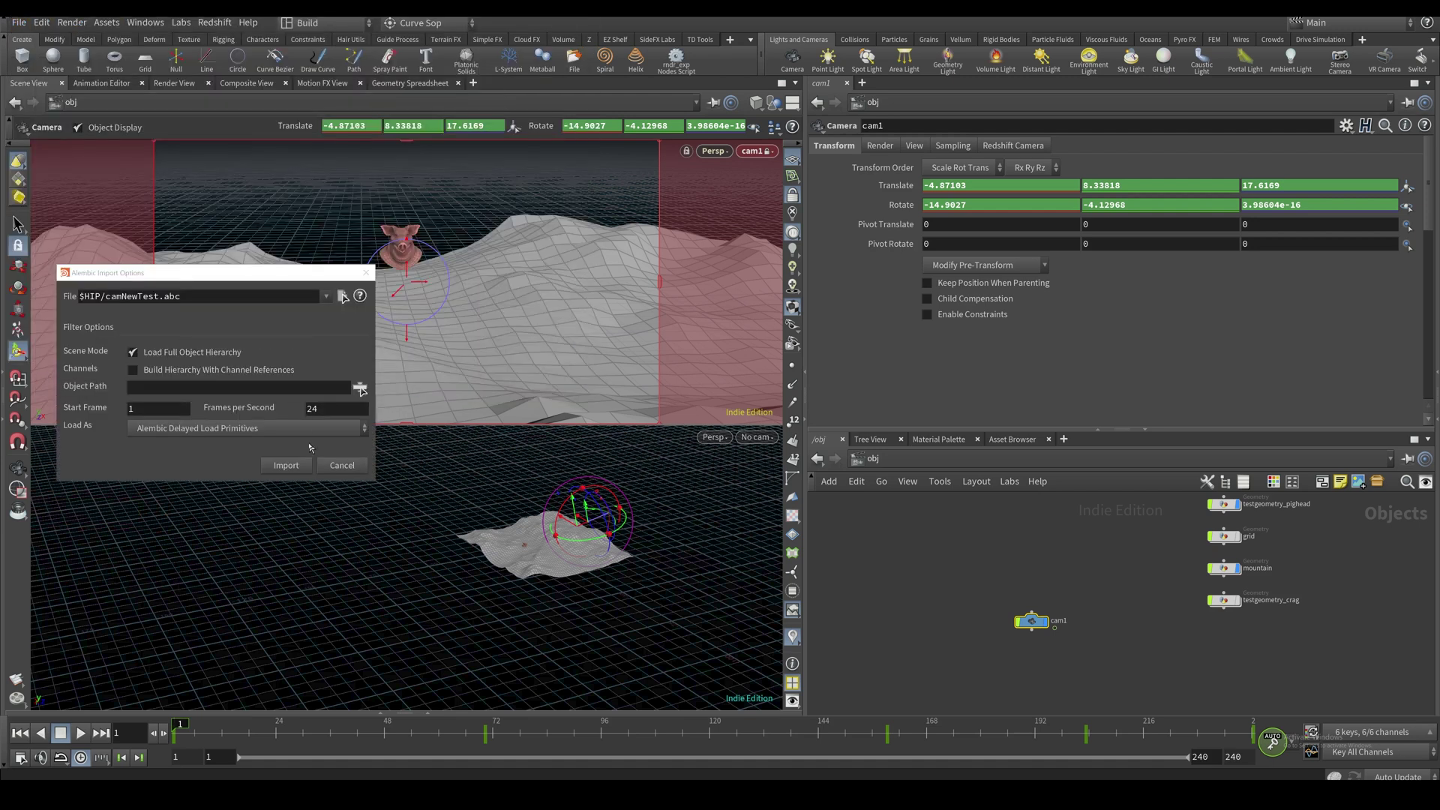
left_click(285, 465)
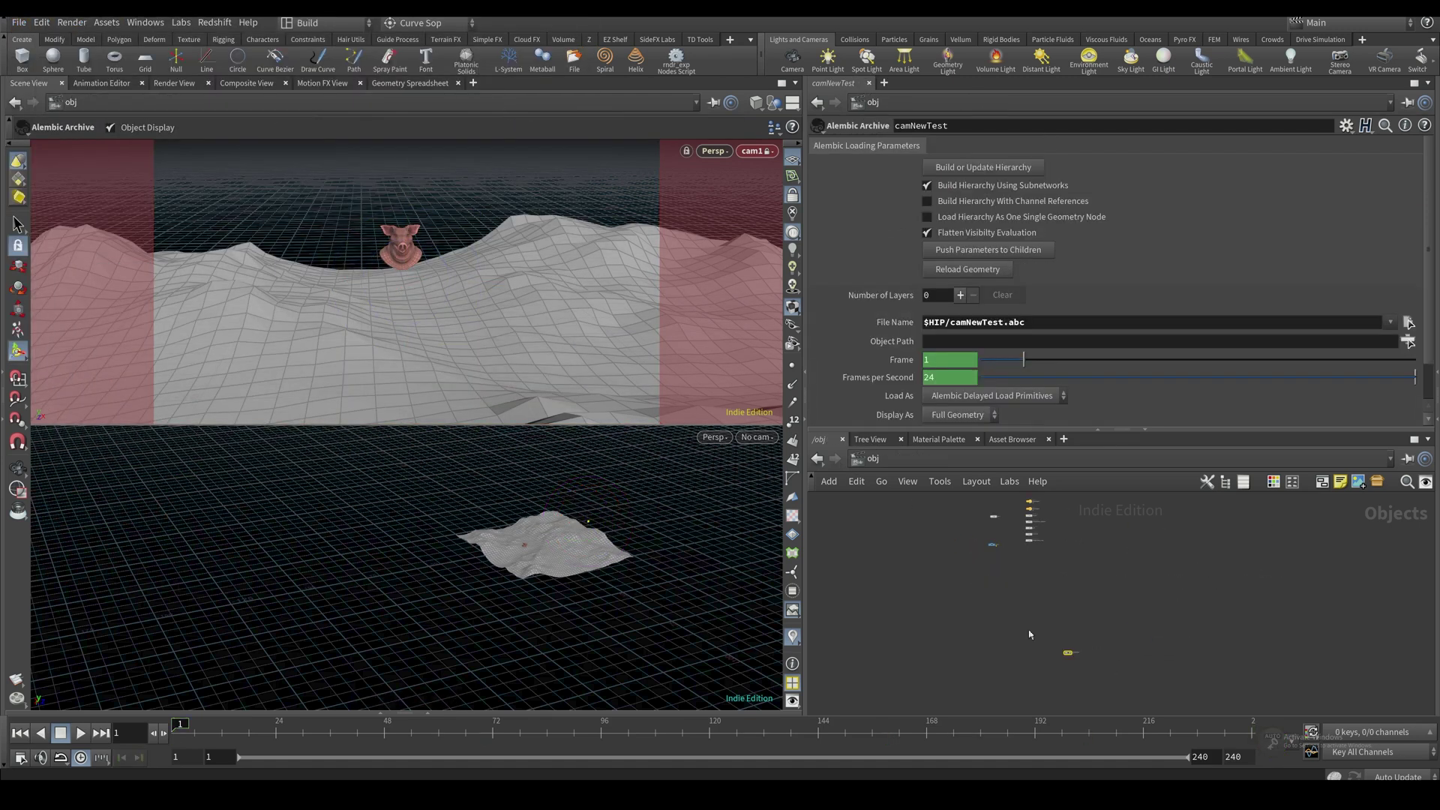
double_click(1068, 652)
double_click(1113, 641)
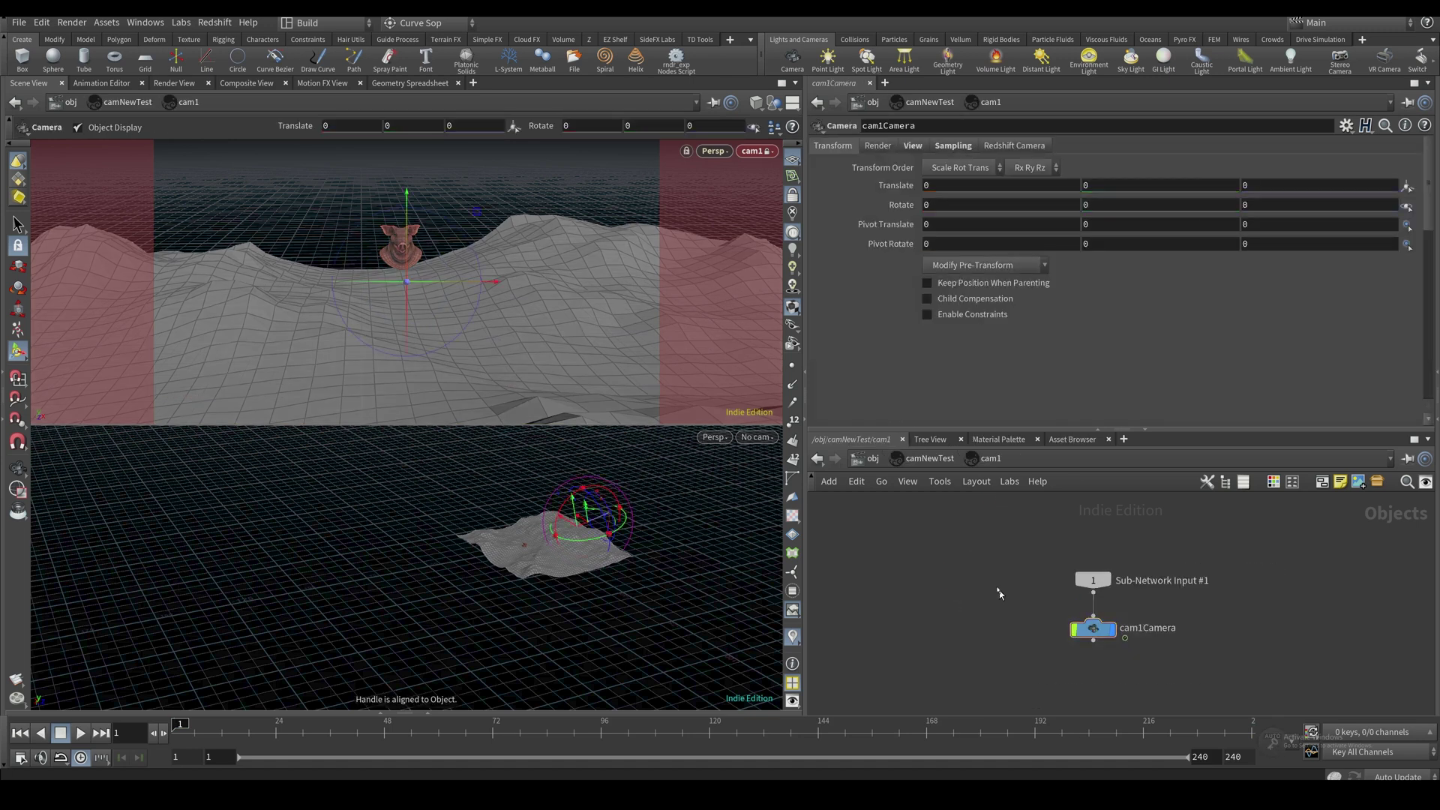
left_click(873, 457)
double_click(978, 576)
left_click(873, 458)
Delete the imported camNewTest archive and the original cam1 object
left_click_drag(906, 536, 1075, 613)
scroll(975, 574, "down", 3)
key("Delete")
scroll(948, 623, "down", 2)
left_click(983, 540)
scroll(983, 539, "up", 2)
middle_click_drag(983, 540, 892, 601)
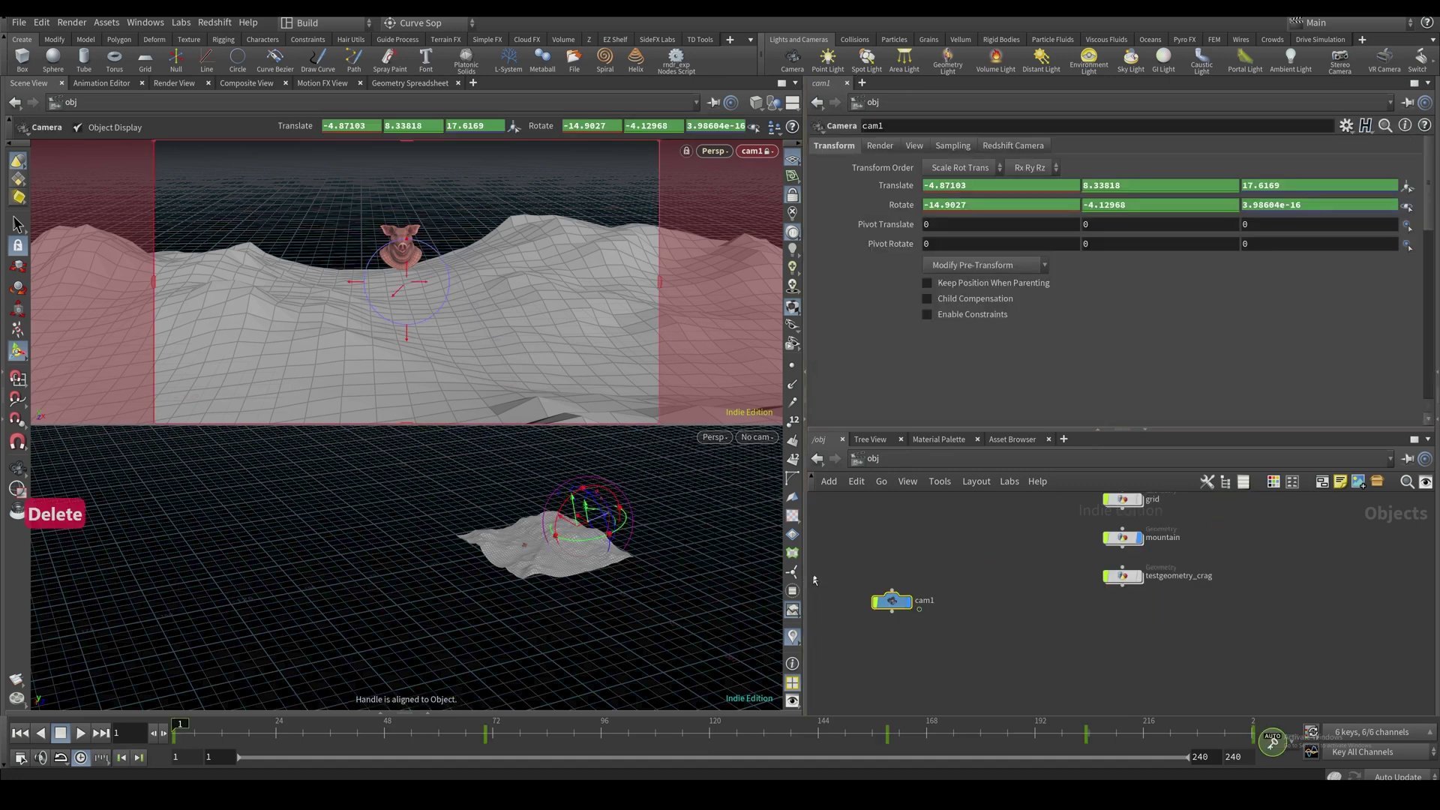
key("Delete")
Add a new EZ_Cam, load camNewTest.abc as its Alembic path, and link the Alembic
right_click(904, 581)
type("ezca")
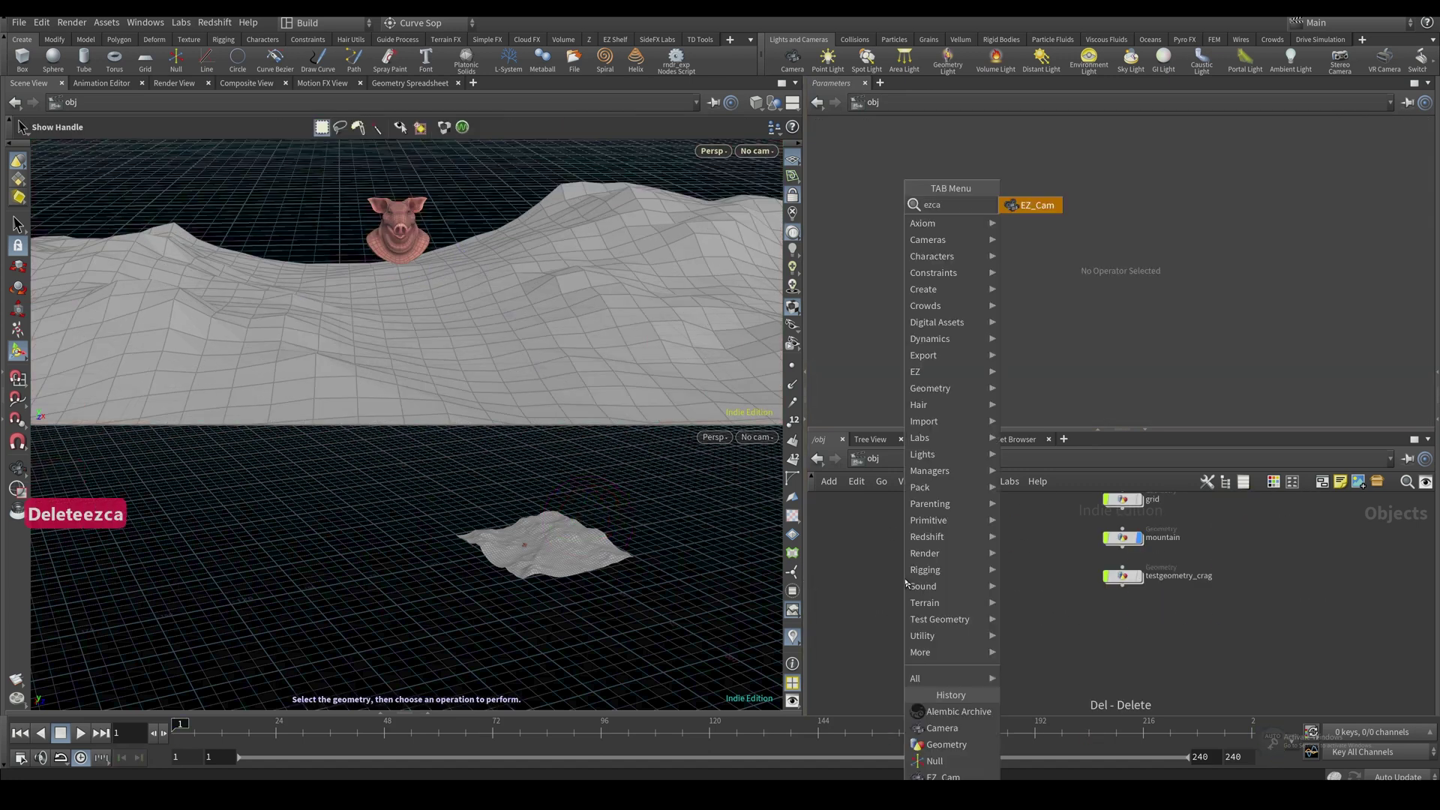
key("Return")
left_click(905, 583)
left_click(1333, 187)
double_click(431, 183)
left_click(1359, 186)
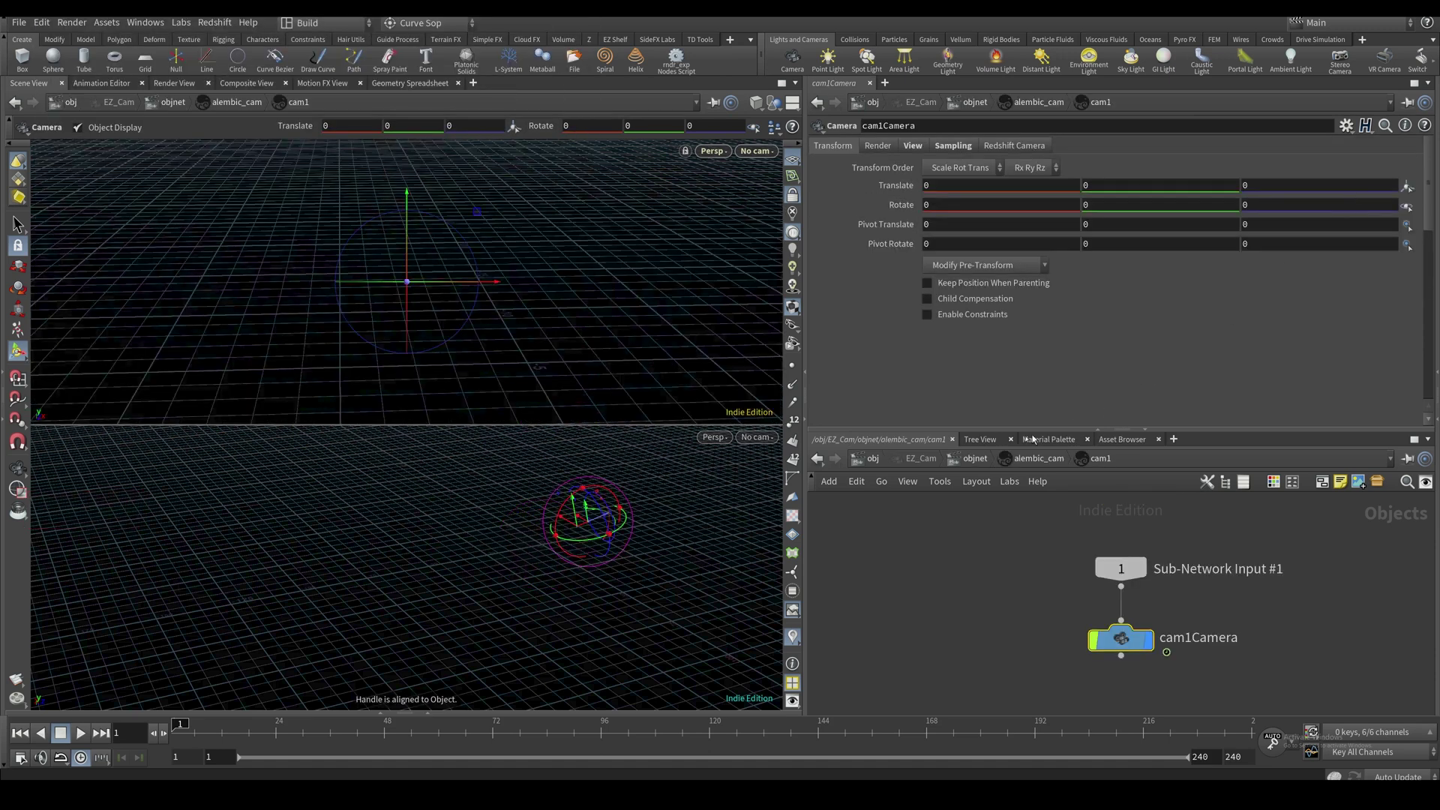
Return to the object level, show EZ_Cam's Transform parameters, and play the linked Alembic camera animation
left_click(872, 458)
left_click(902, 165)
key("Up")
key("Up")
key("Up")
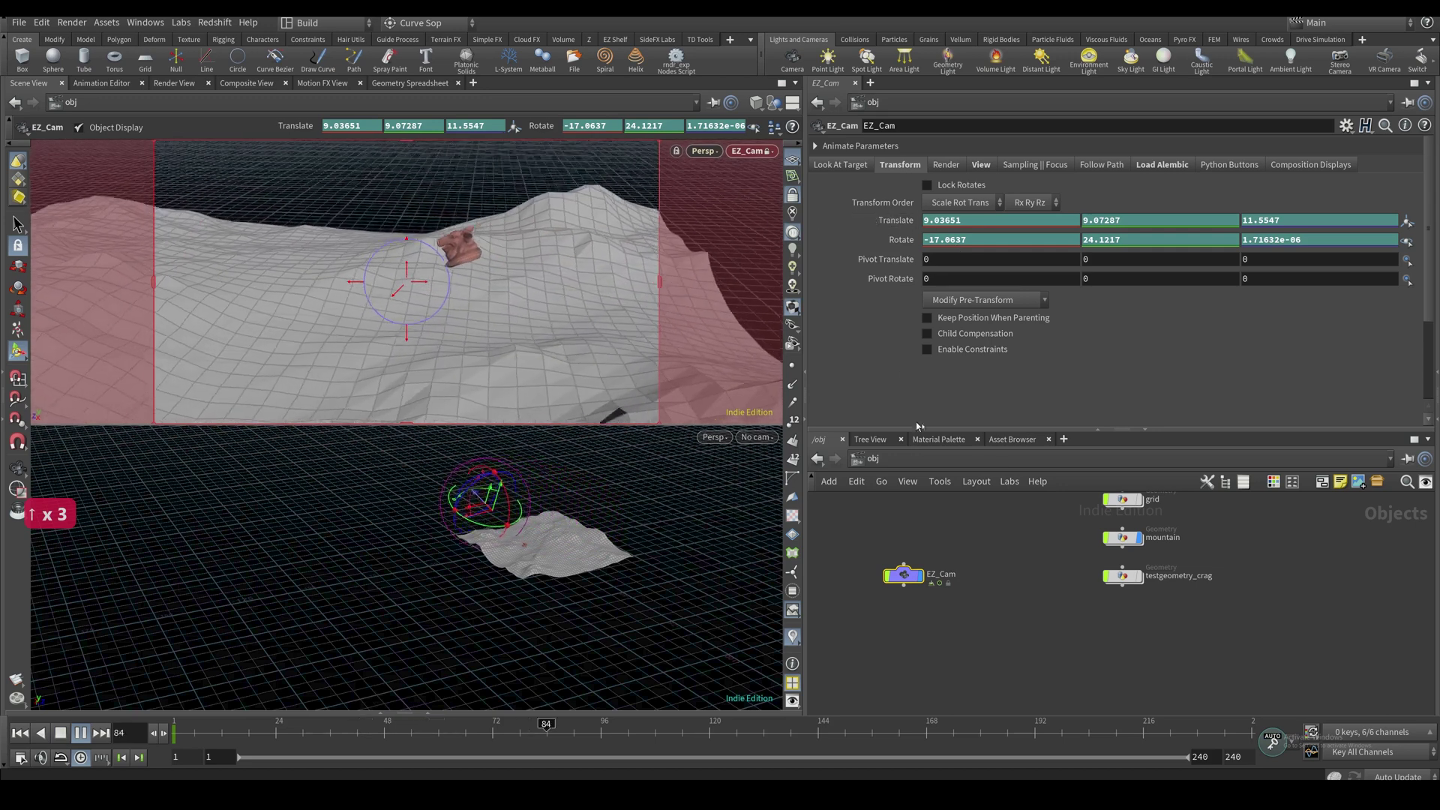
left_click_drag(868, 546, 977, 622)
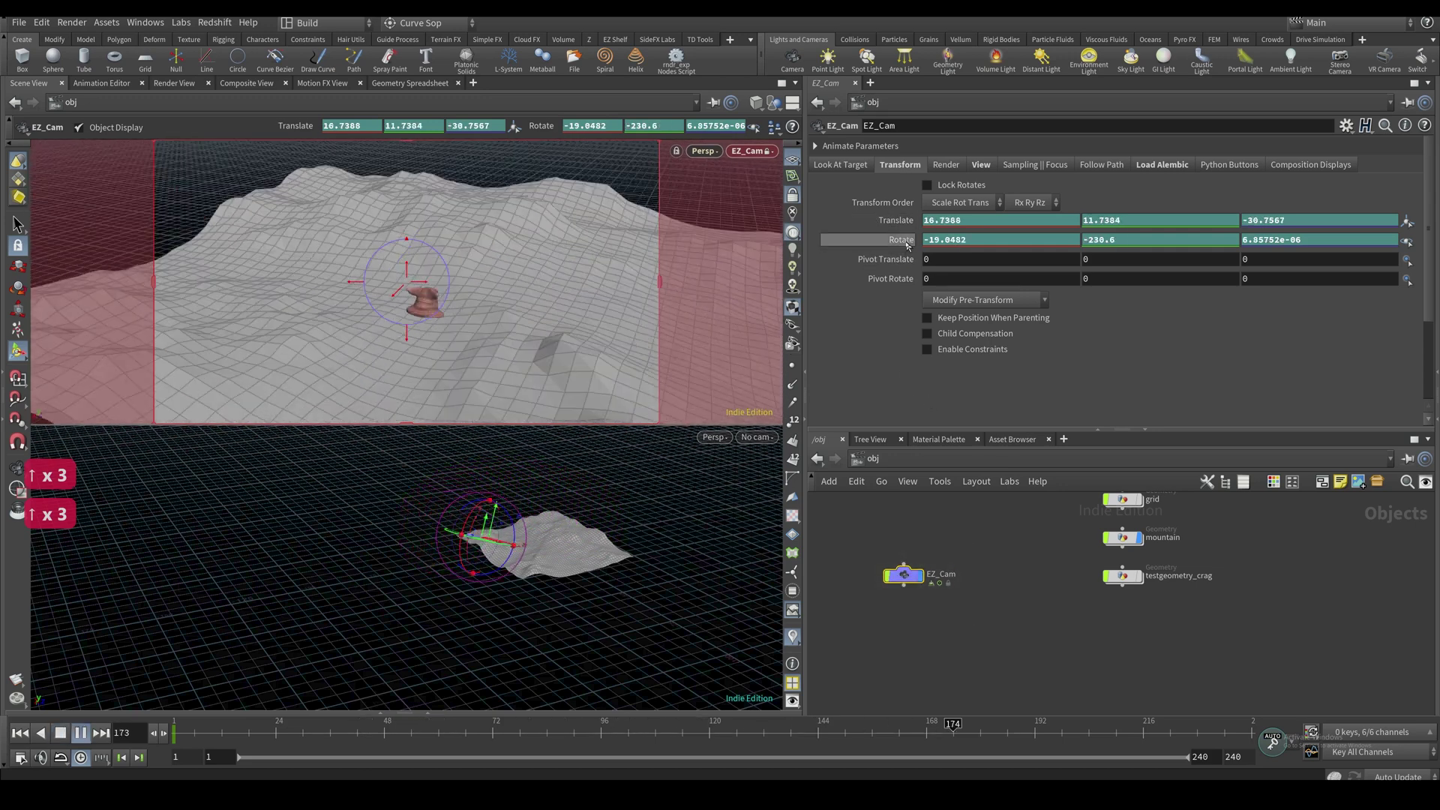
key("ctrl+Up")
Show EZ_Cam's Python Buttons options with Create Projection Camera and frame the mountain in the perspective view
left_click(1161, 165)
left_click(1200, 168)
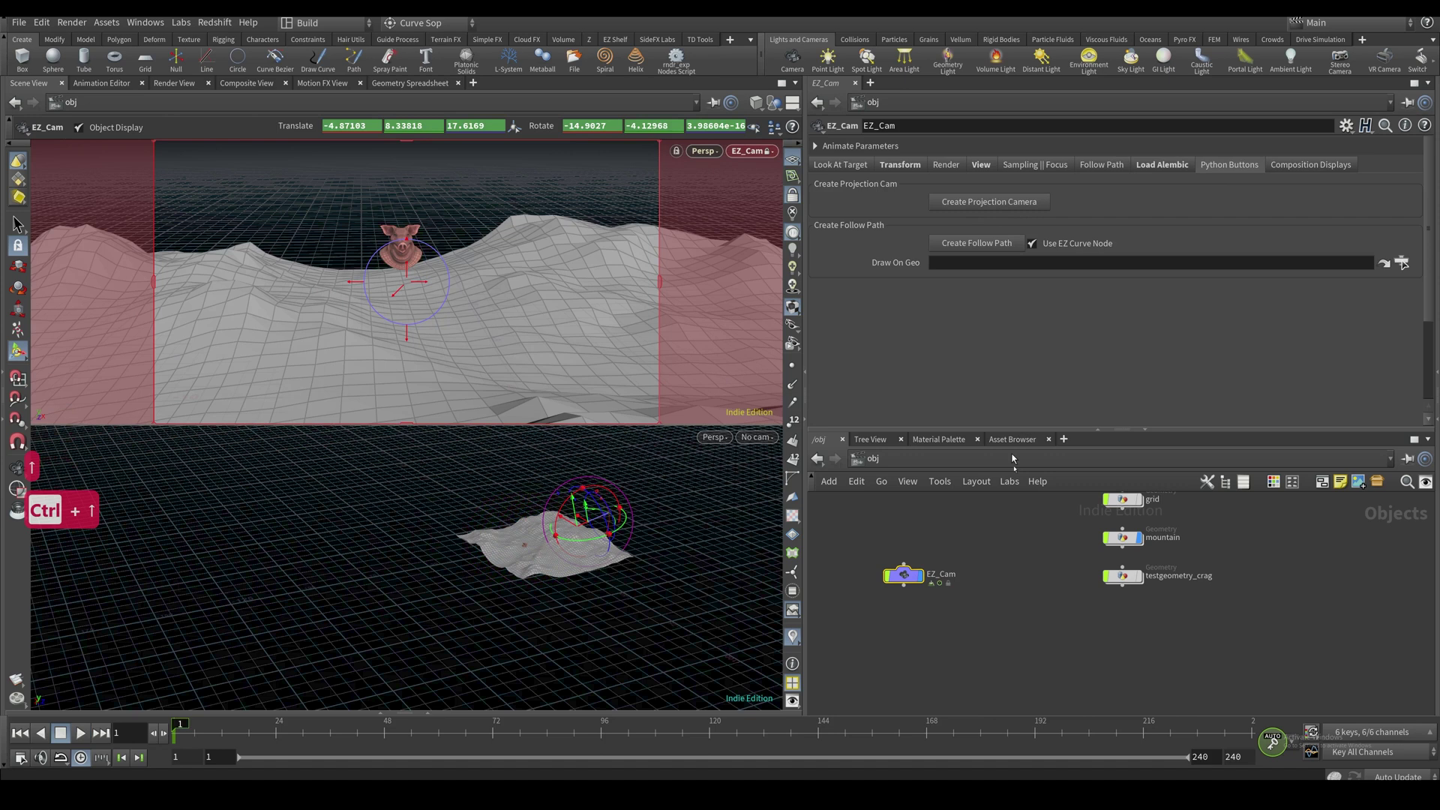
scroll(564, 548, "up", 4)
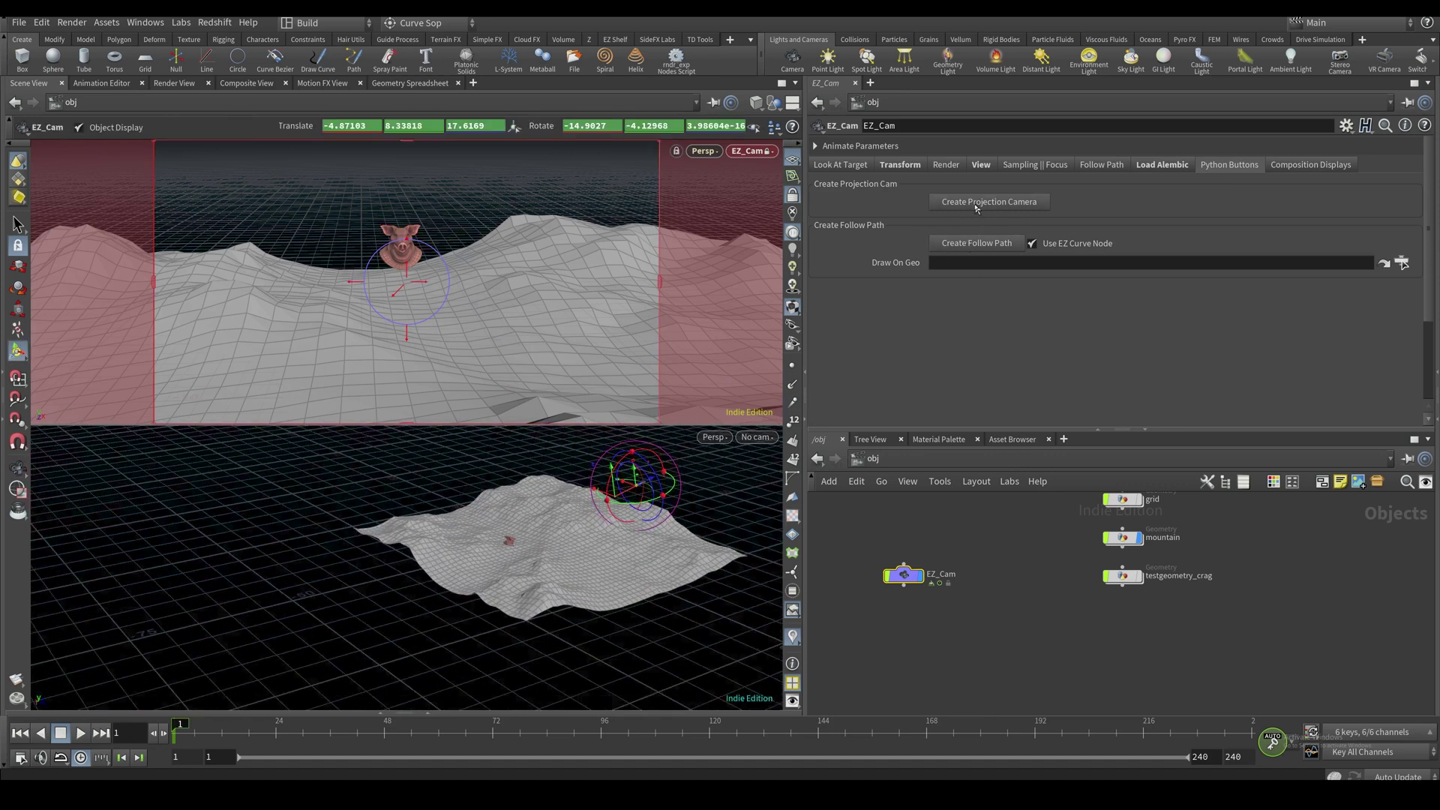
middle_click_drag(704, 453, 654, 494, "alt")
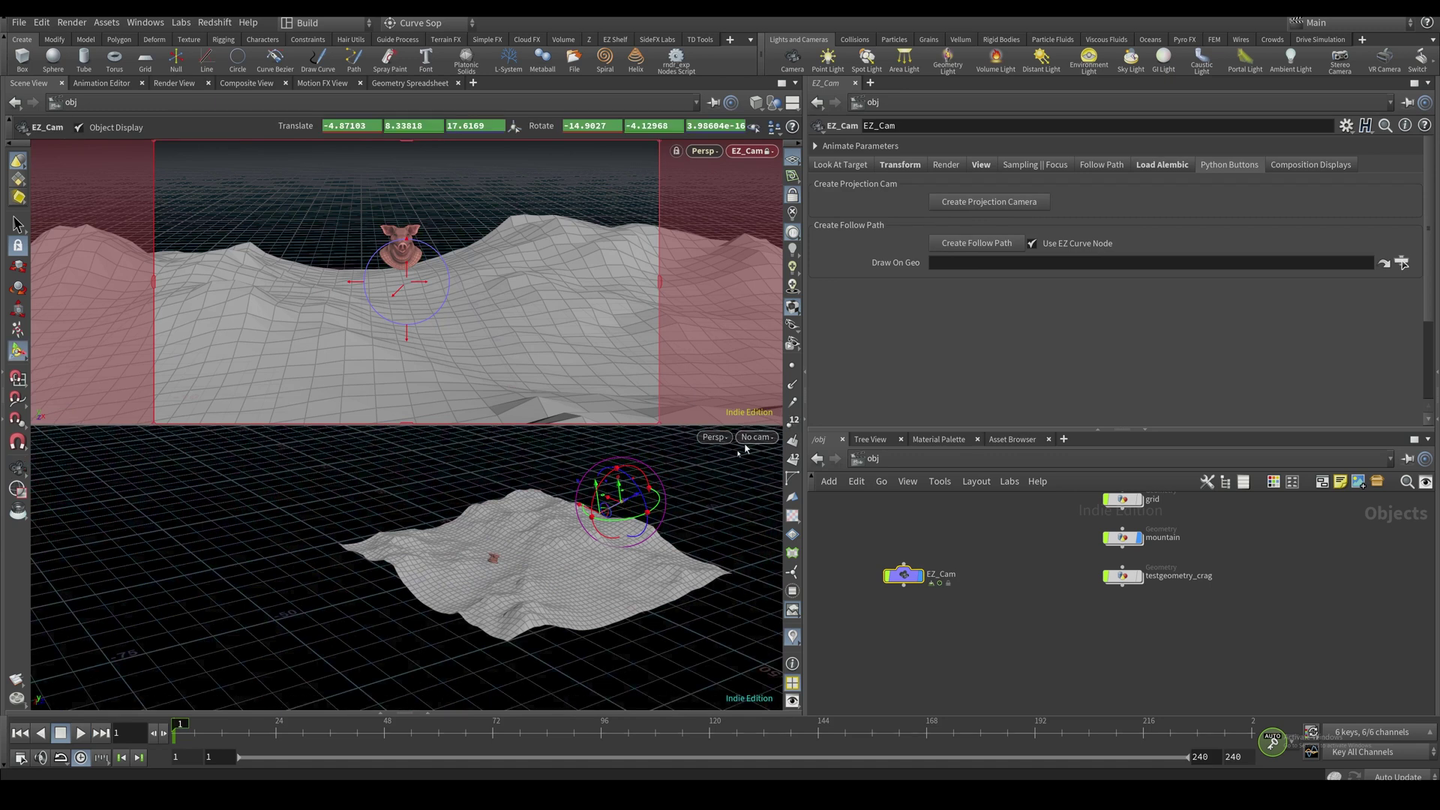
Create a projection camera from EZ_Cam at frame 1, then look through it at frame 23 and orbit around it in the perspective view
left_click(1001, 206)
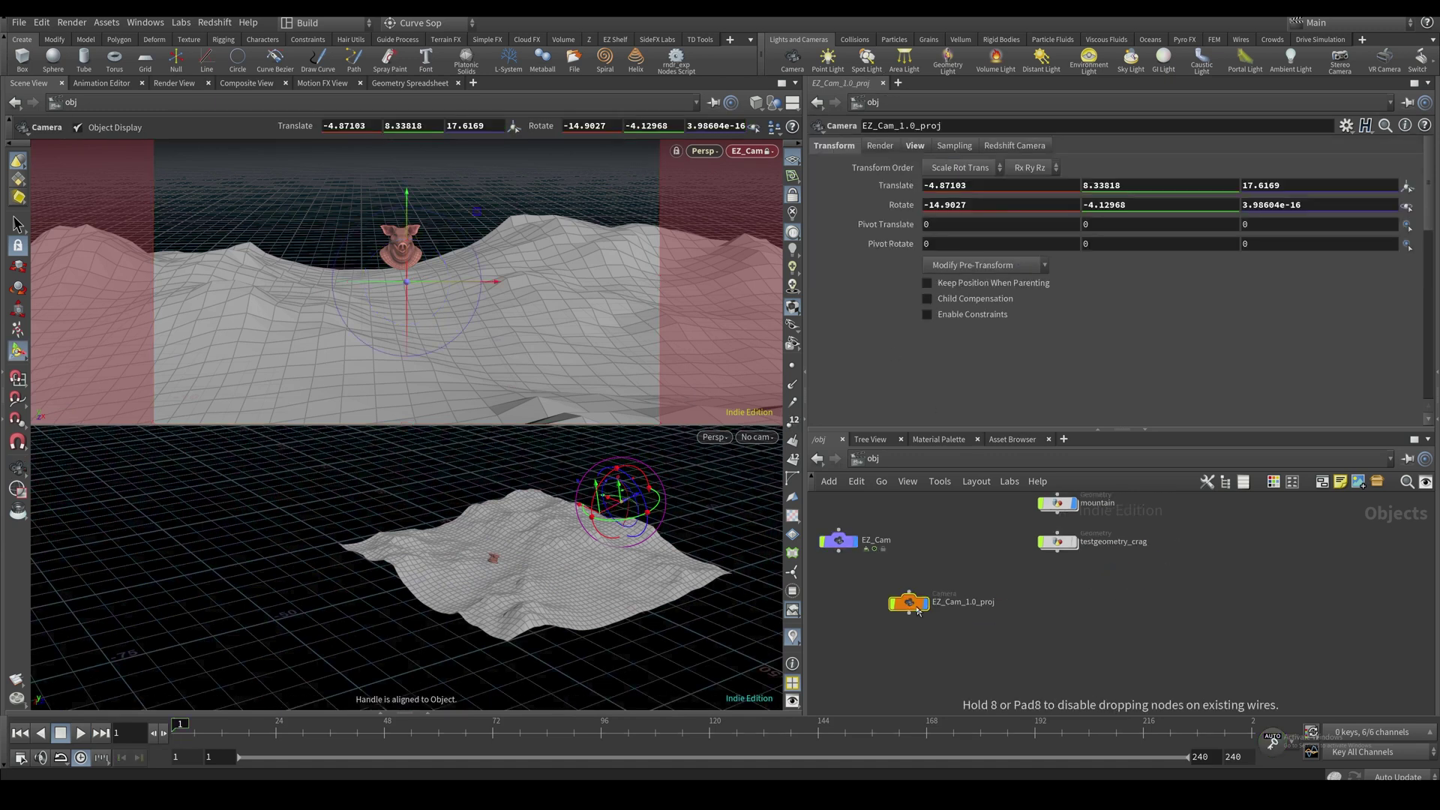
key("Up")
key("Up")
key("Up")
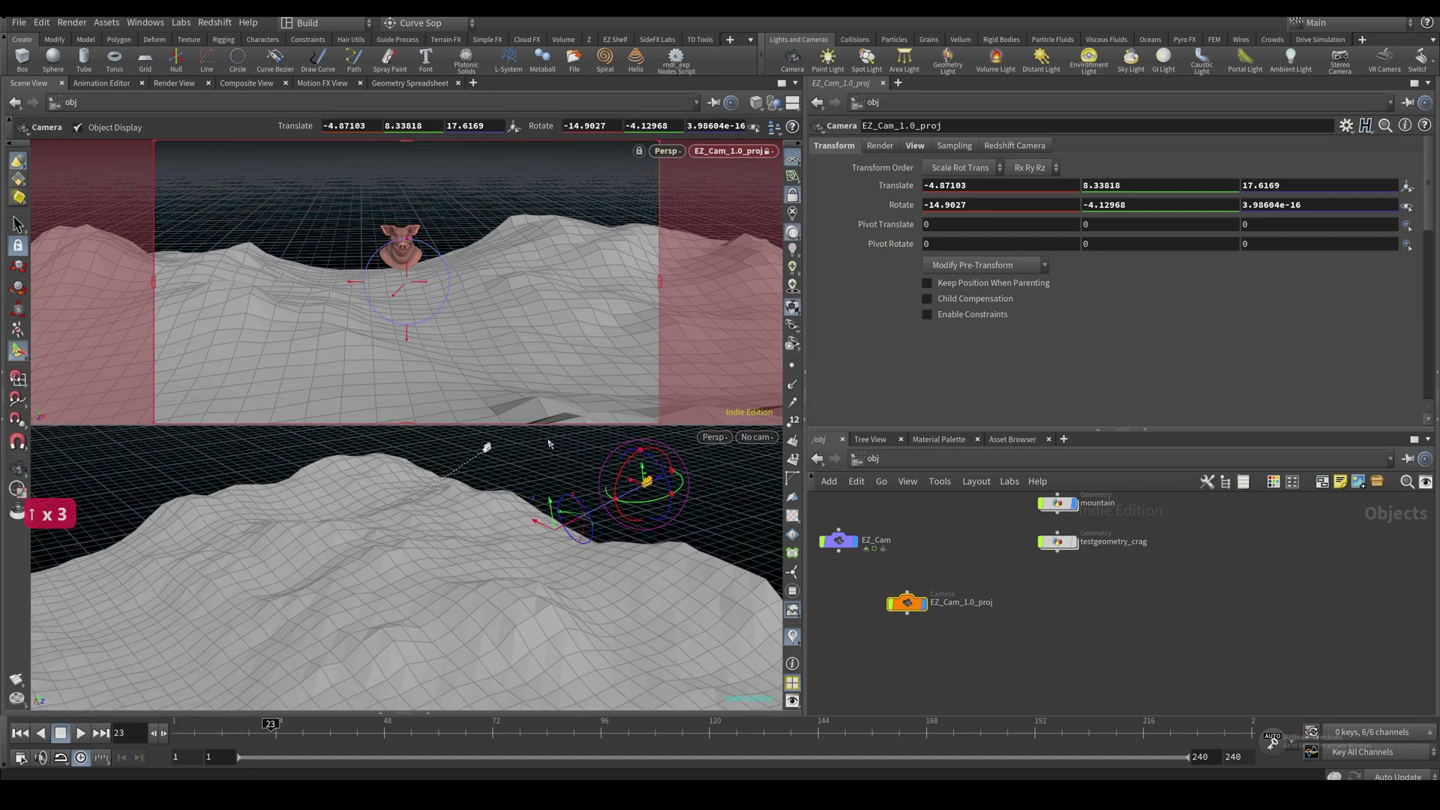
left_click_drag(472, 542, 382, 517, "alt")
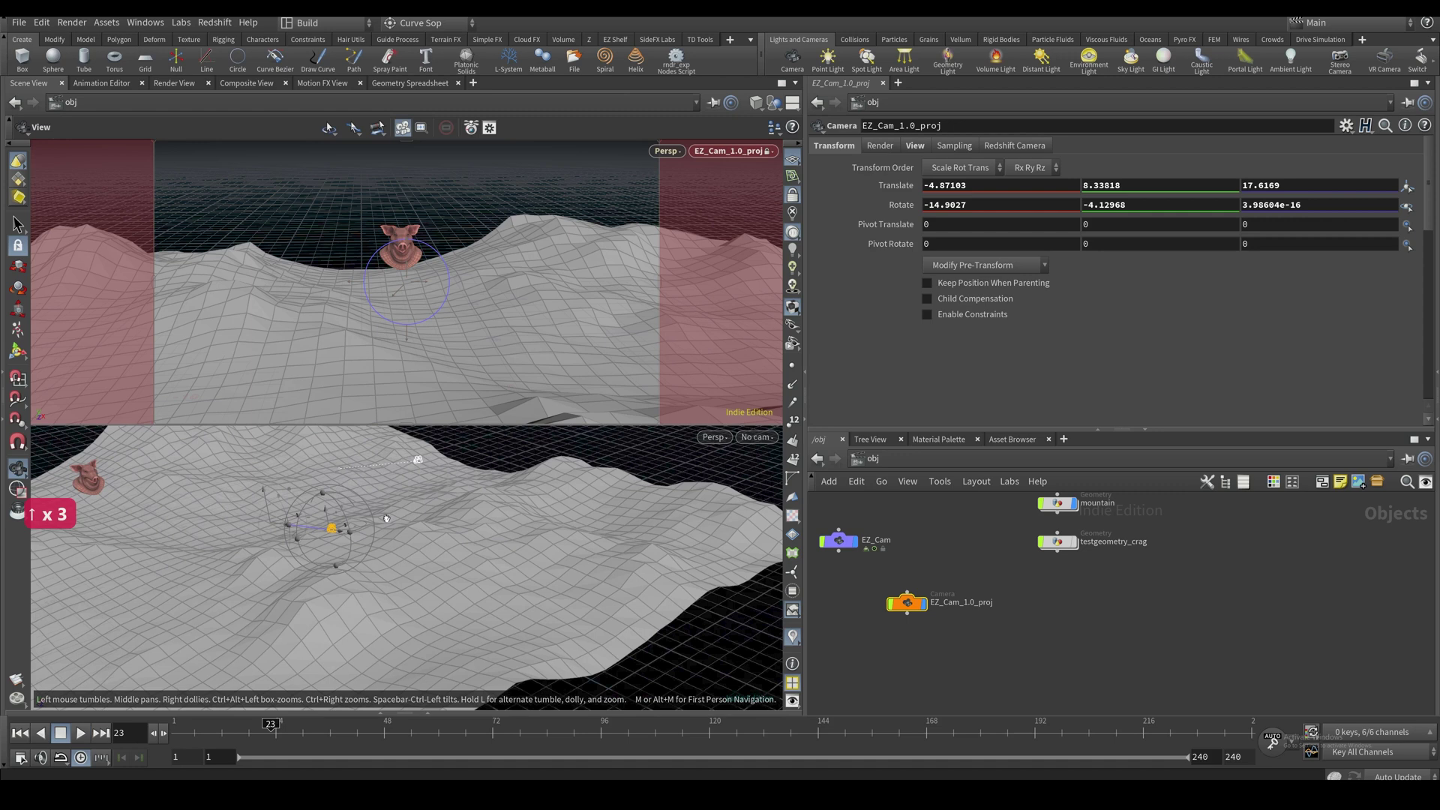
middle_click_drag(173, 493, 282, 504, "alt")
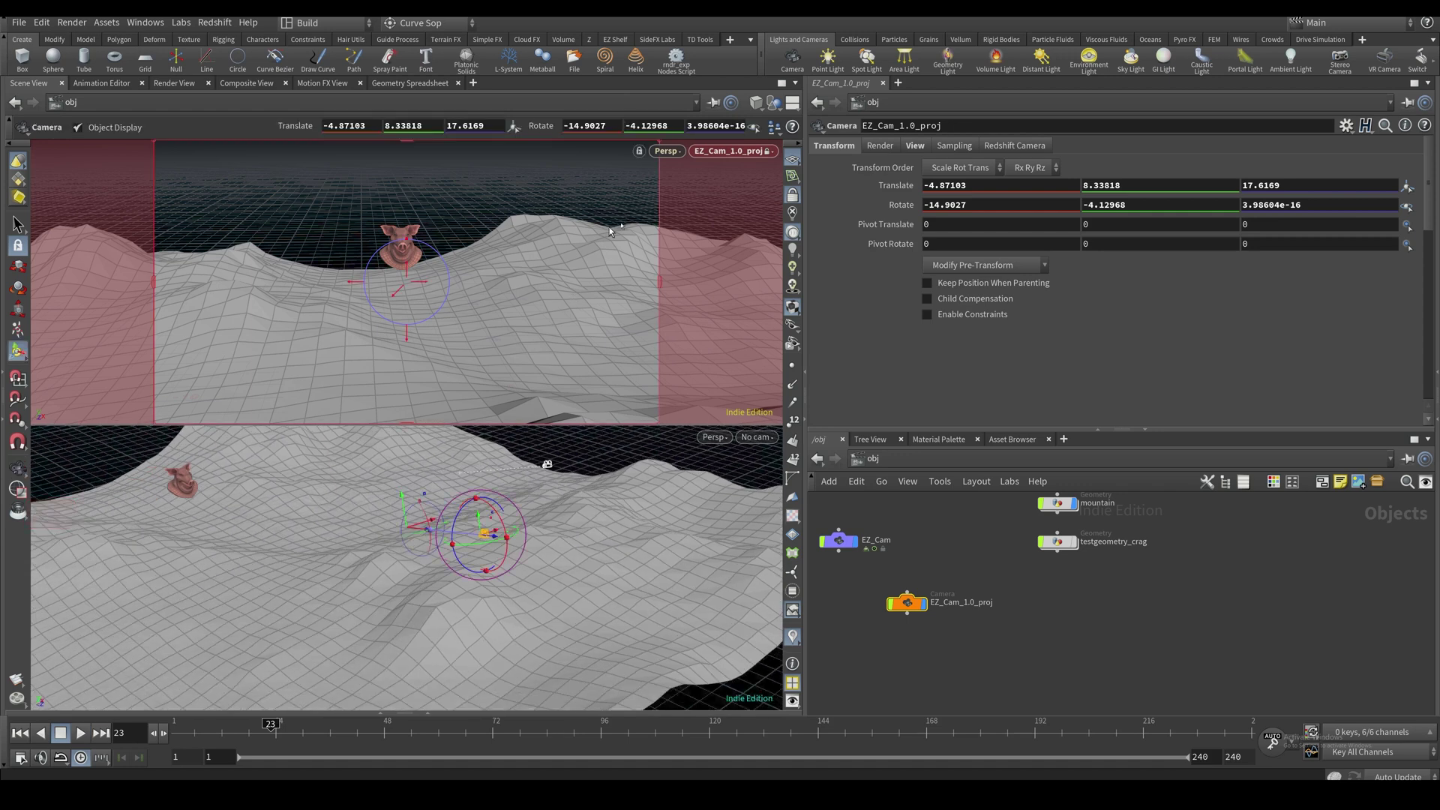
Remove the projection camera, look through EZ_Cam again, and hide the mountain terrain to isolate the camera and pig head
left_click(855, 538)
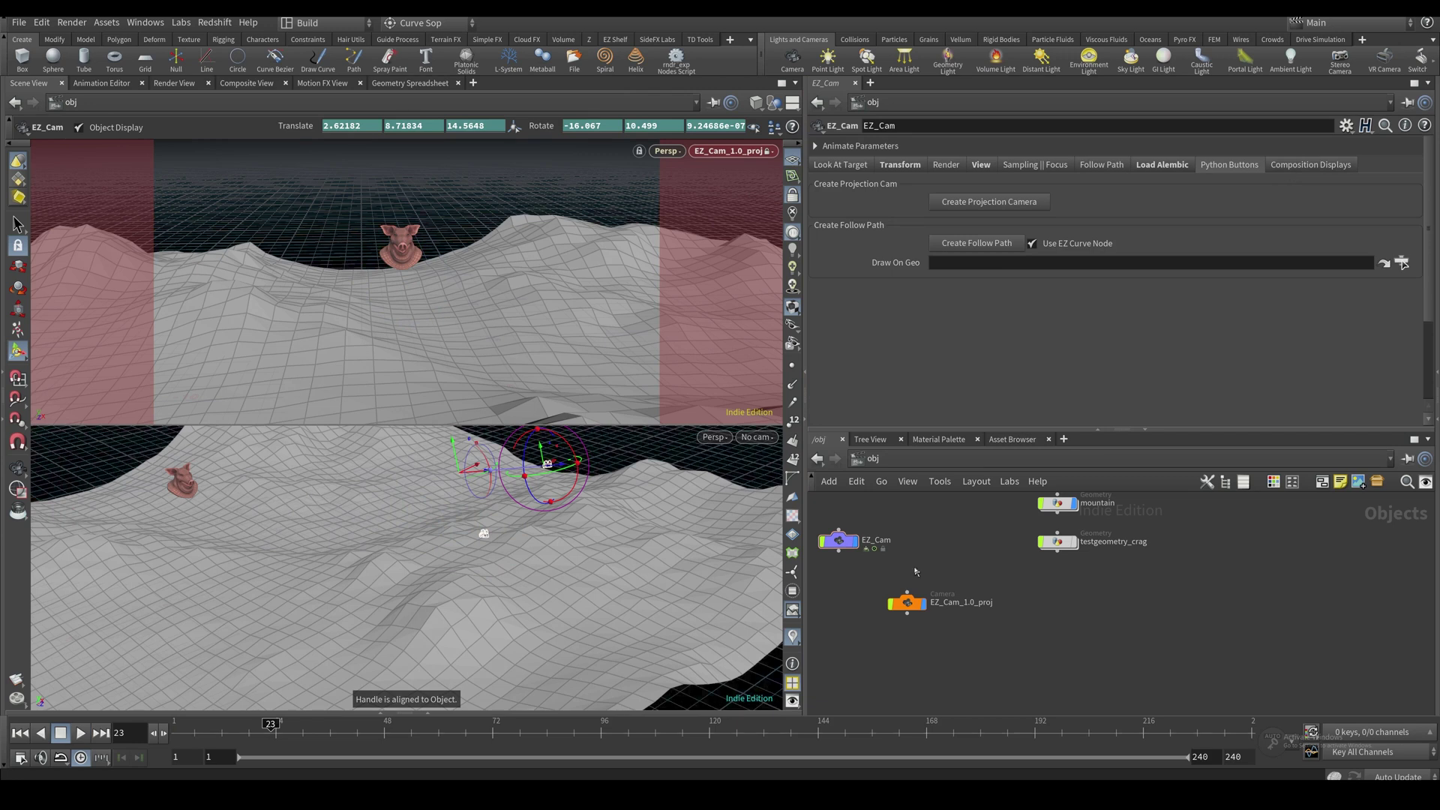
left_click(907, 602)
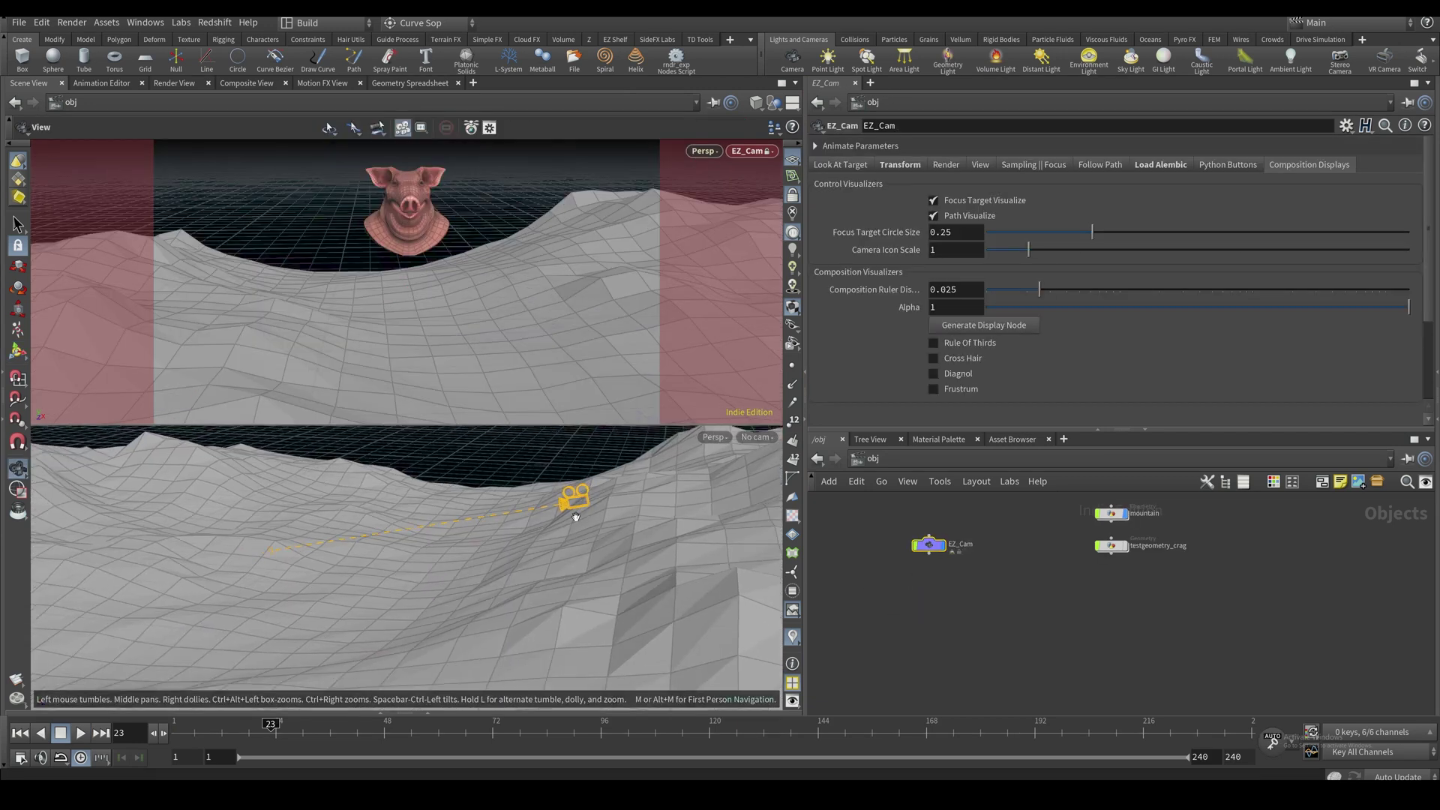
mouse_move(575, 518)
left_mouse_down()
mouse_move(615, 500)
mouse_move(577, 524)
left_mouse_up()
left_click(888, 583)
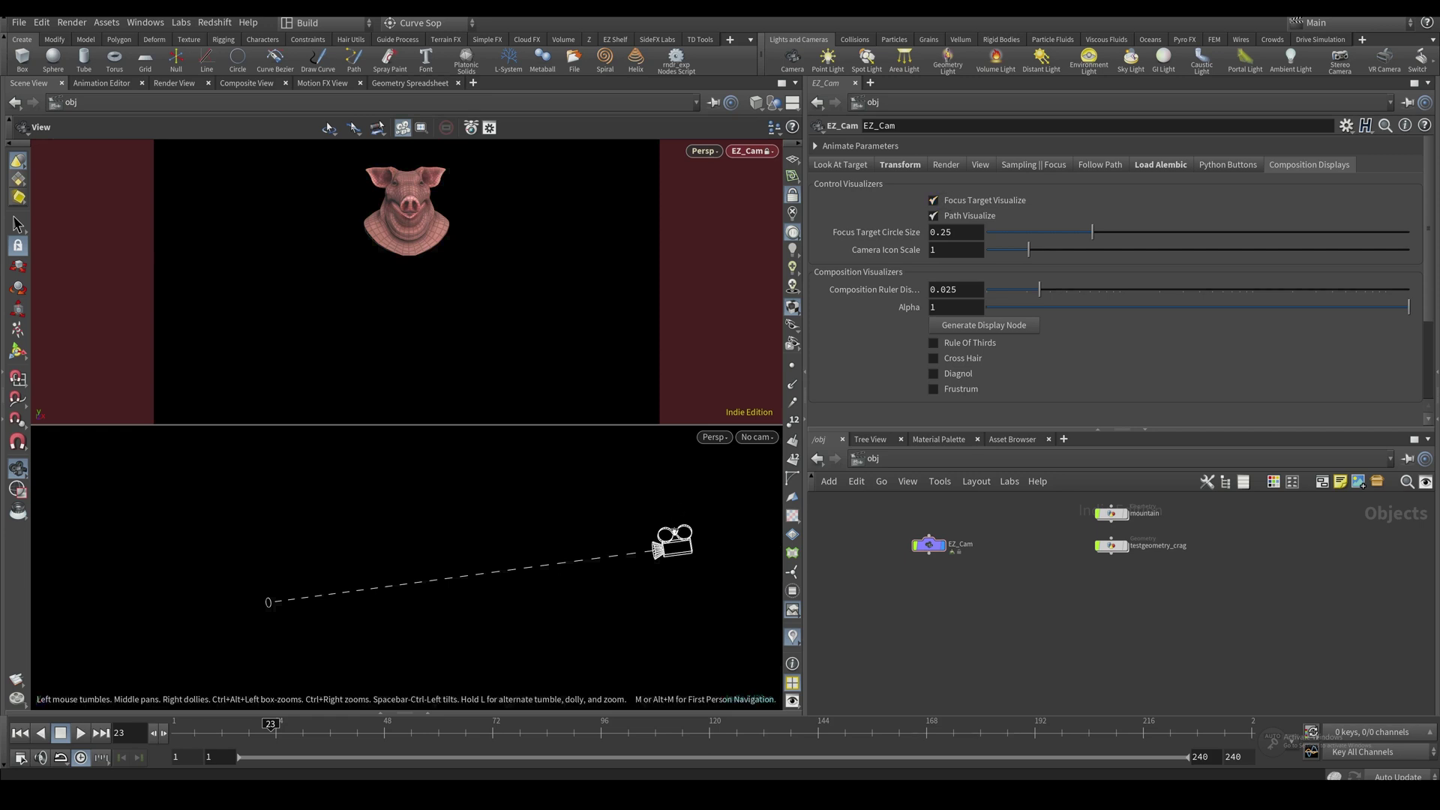
left_click_drag(918, 538, 968, 582)
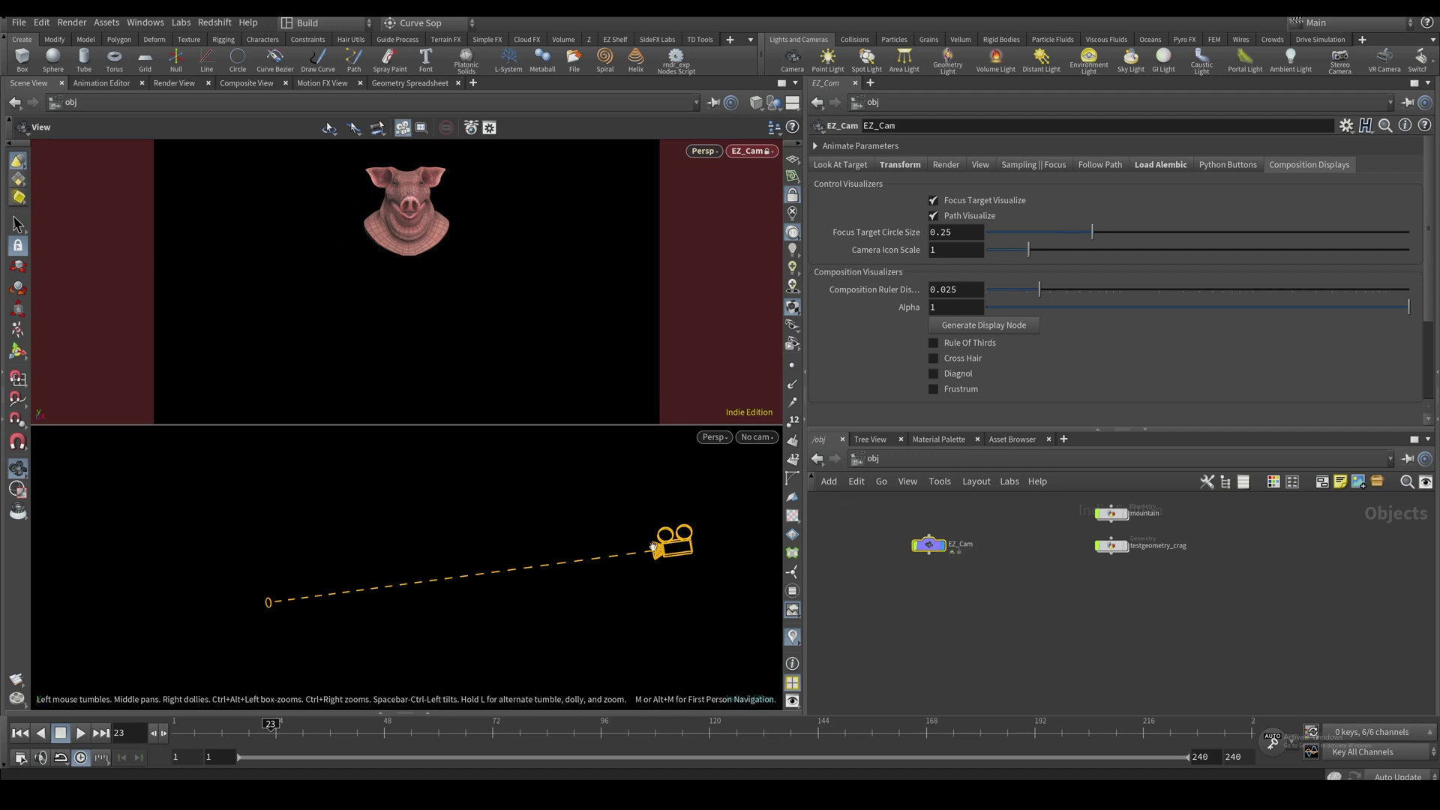
left_click(974, 587)
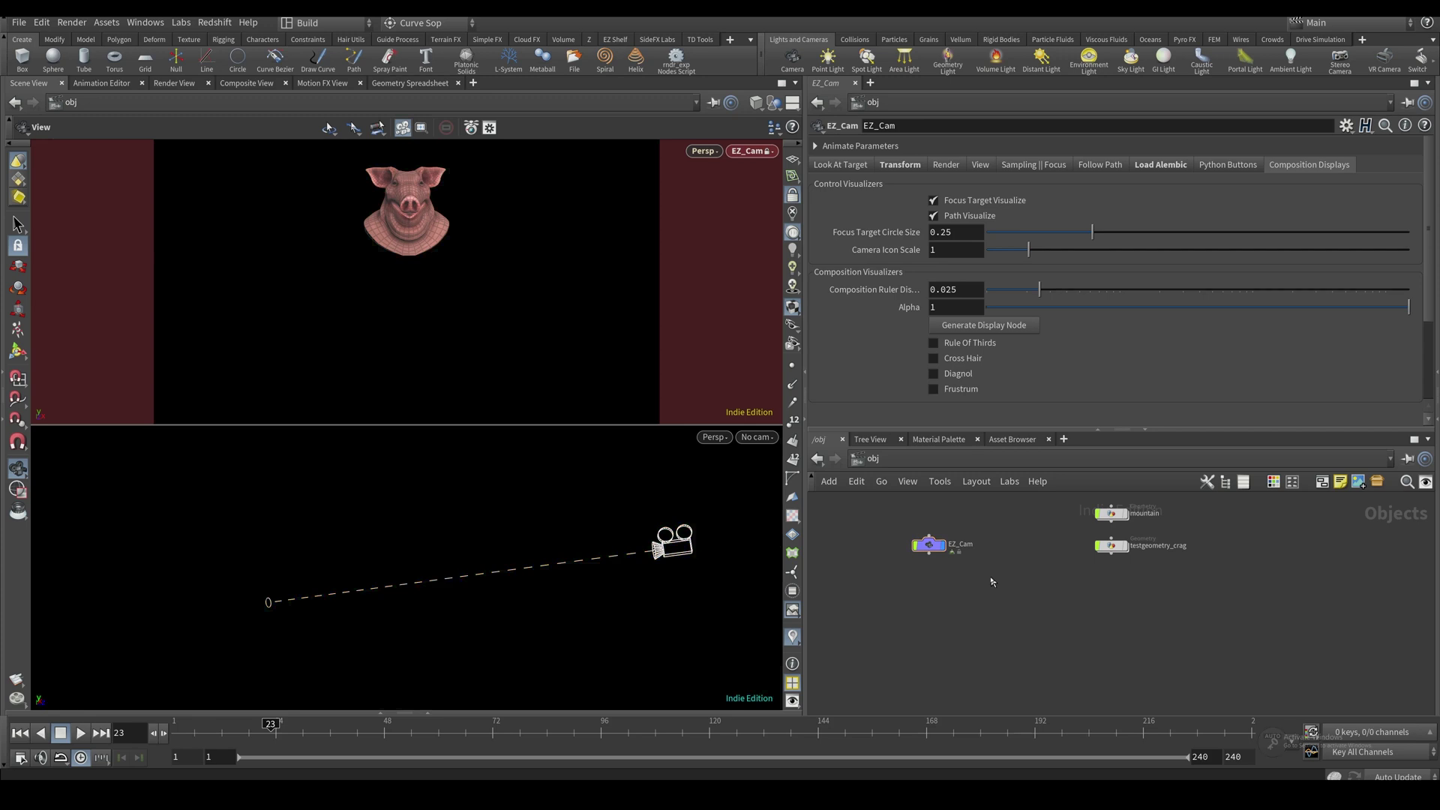
Toggle EZ_Cam's Focus Target Visualize and Path Visualize options off and back on
left_click(934, 200)
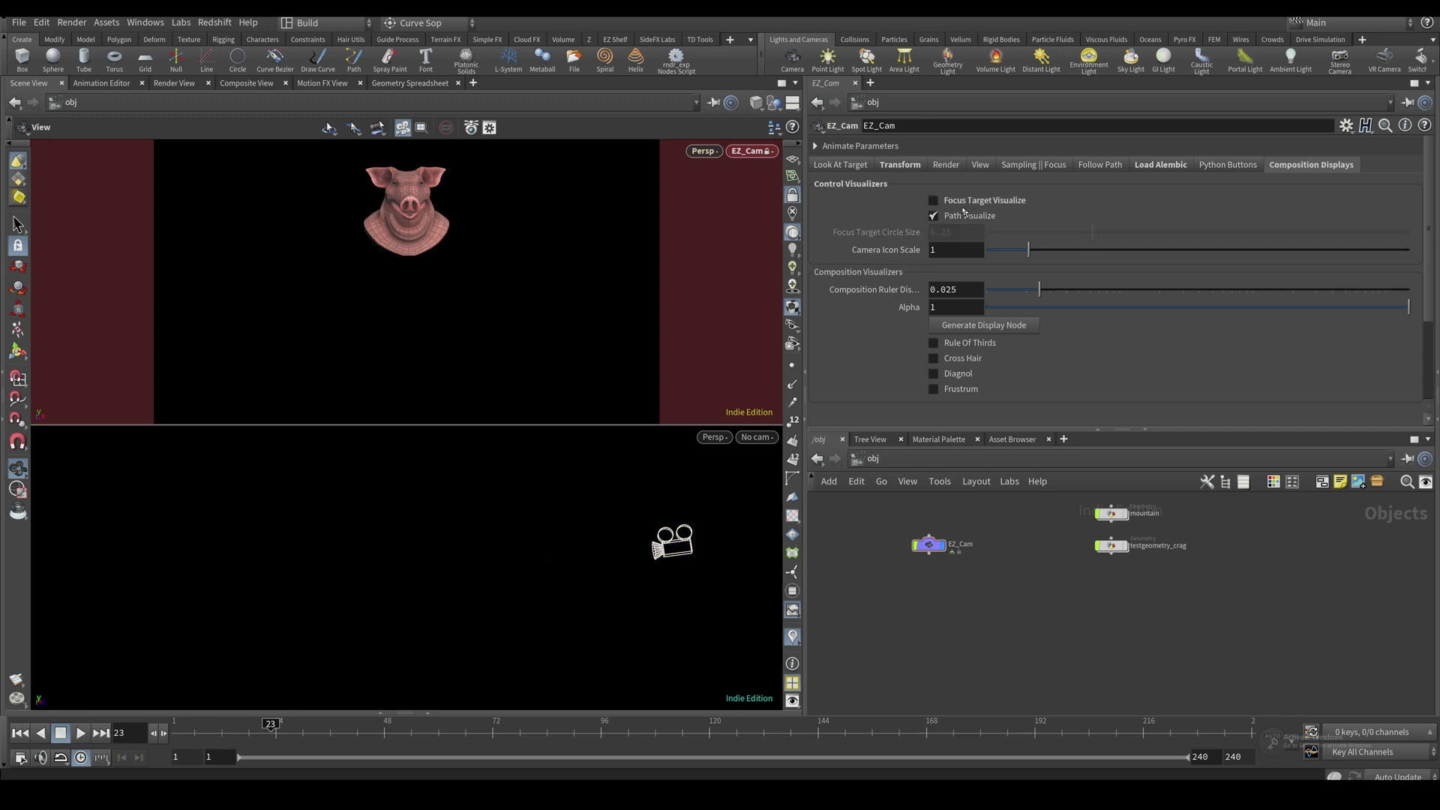
left_click(968, 207)
left_click(962, 205)
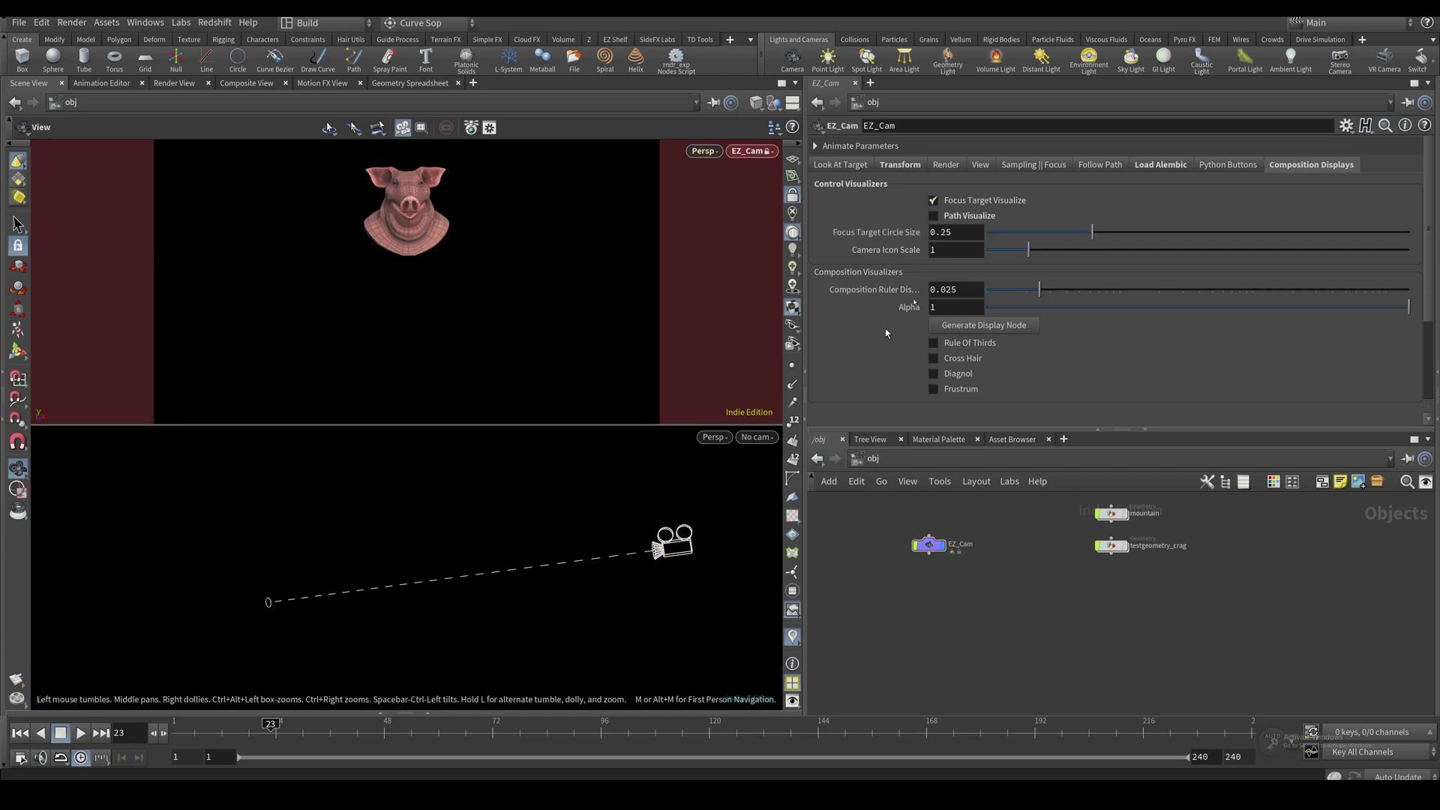
Set EZ_Cam's Focus Target Circle Size to about 0.69 and Camera Icon Scale to about 0.86
left_click_drag(1091, 232, 1252, 202)
left_click_drag(1342, 210, 1277, 234)
mouse_move(1028, 249)
left_mouse_down()
mouse_move(1117, 255)
mouse_move(1016, 264)
left_mouse_up()
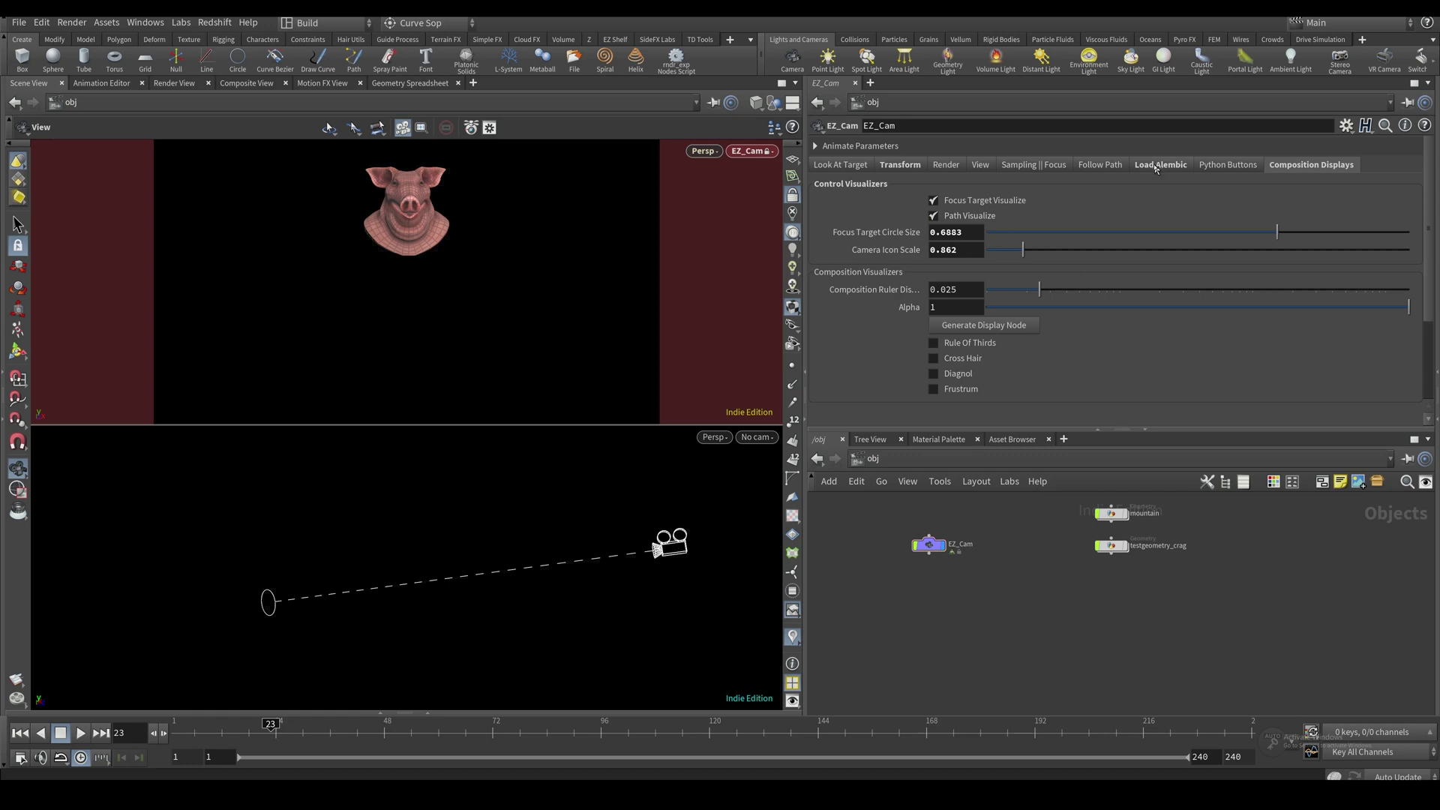
Review EZ_Cam's Load Alembic parameters, then disable Focus Target Visualize and Path Visualize in Composition Displays
left_click(1100, 165)
left_click(1177, 167)
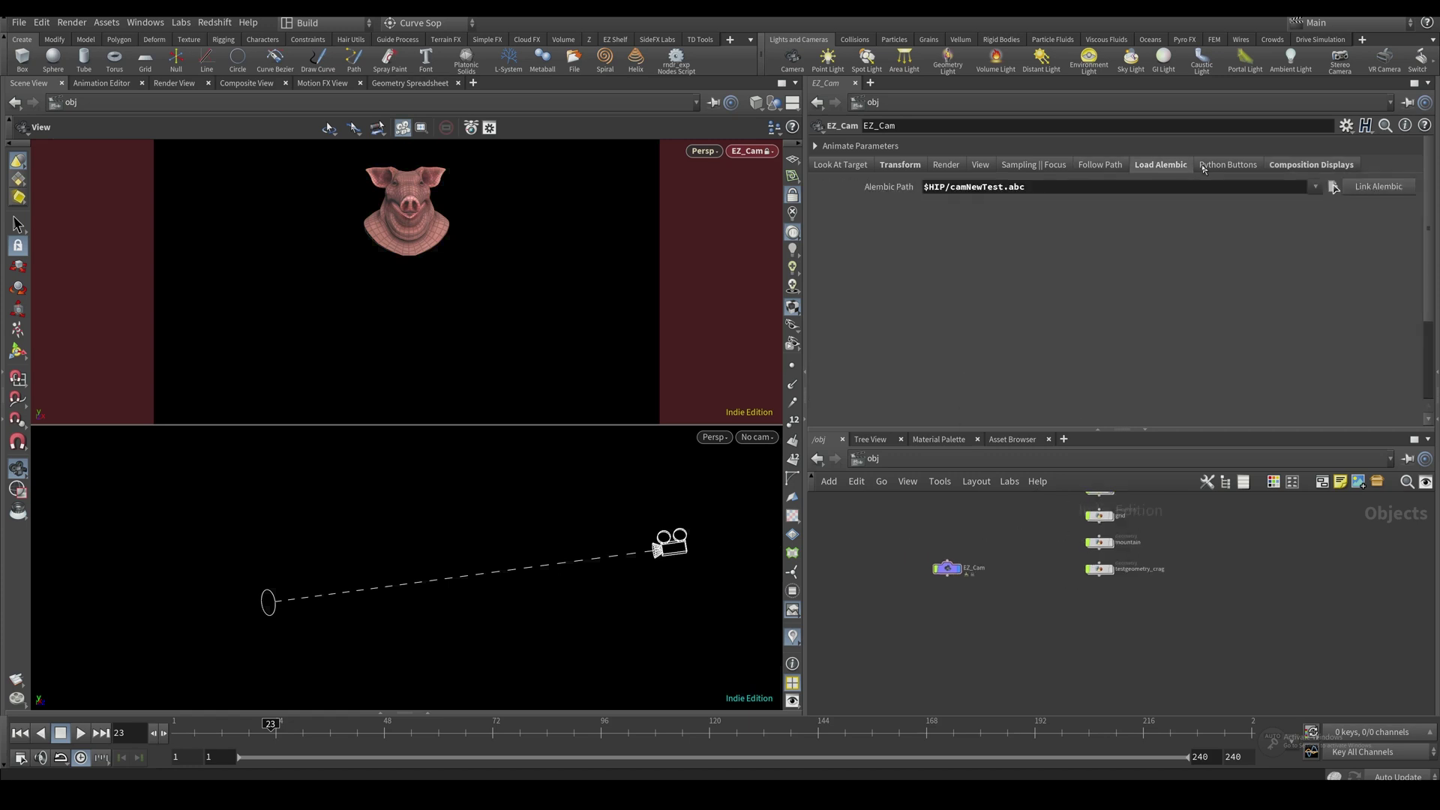
left_click(1291, 165)
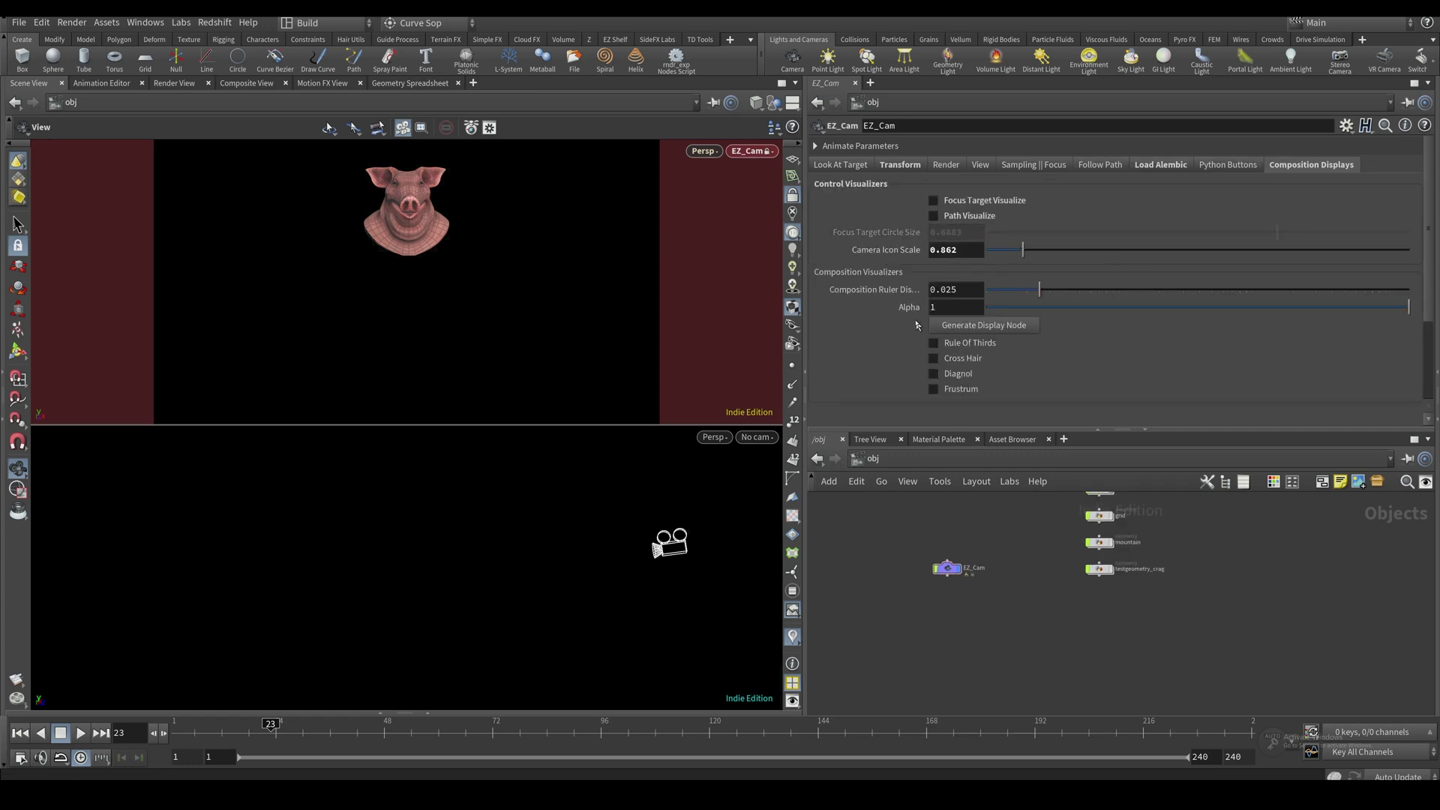
Enable Rule Of Thirds, Cross Hair, Diagnol and Frustrum on EZ_Cam and generate its display node
scroll(943, 312, "down", 1)
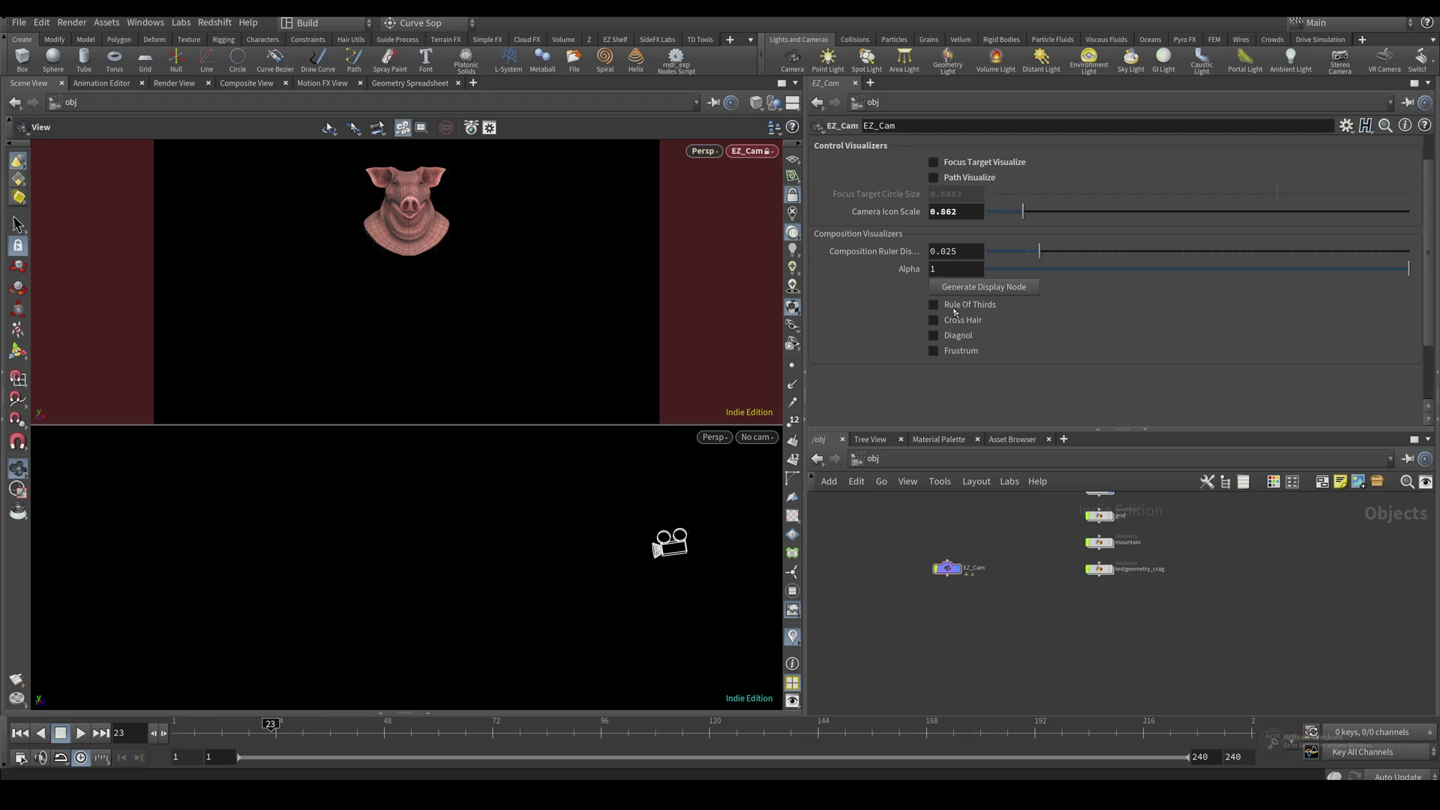
left_click(967, 304)
left_click(963, 320)
left_click(954, 336)
left_click(957, 351)
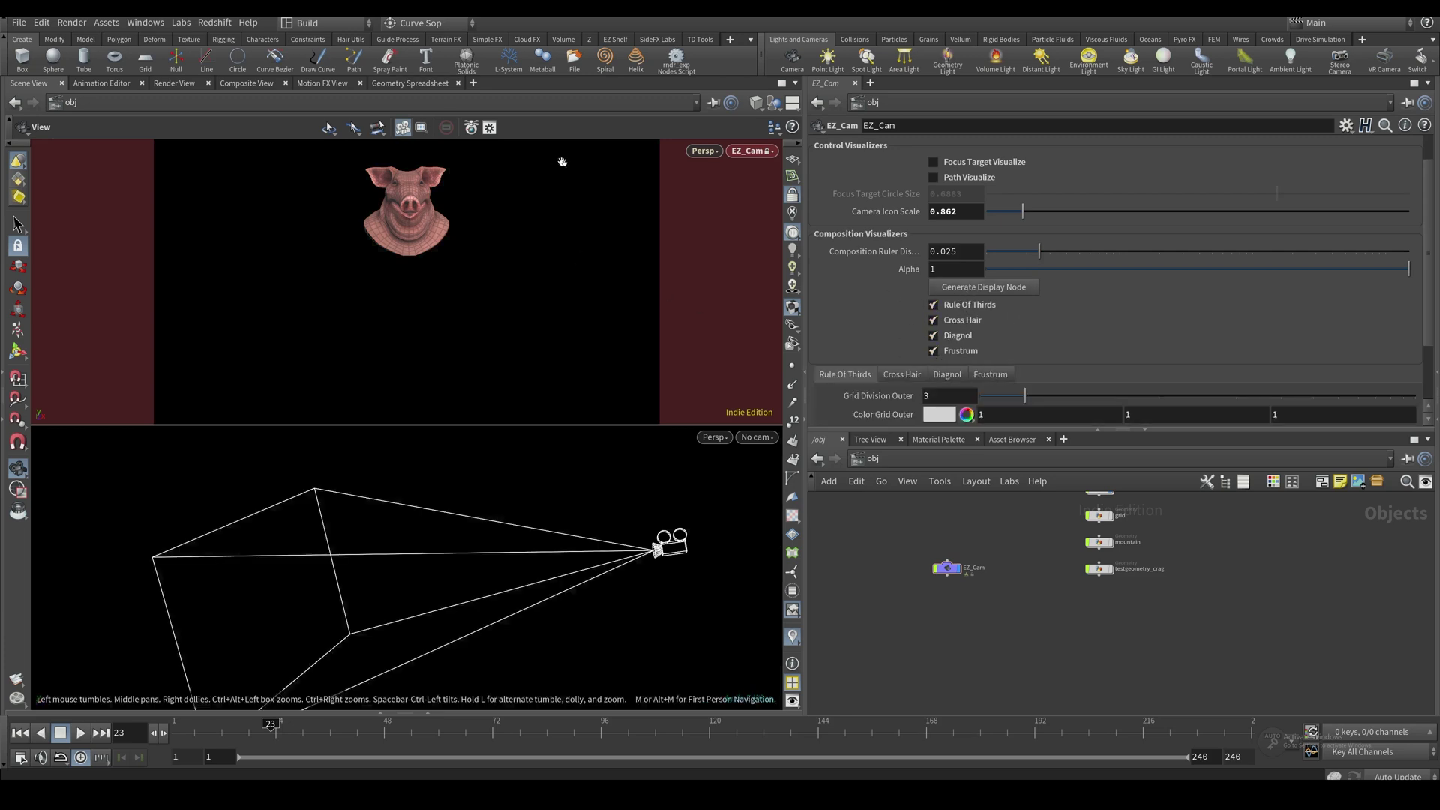
left_click(943, 335)
left_click(934, 320)
left_click(933, 320)
left_click(934, 335)
left_click(934, 350)
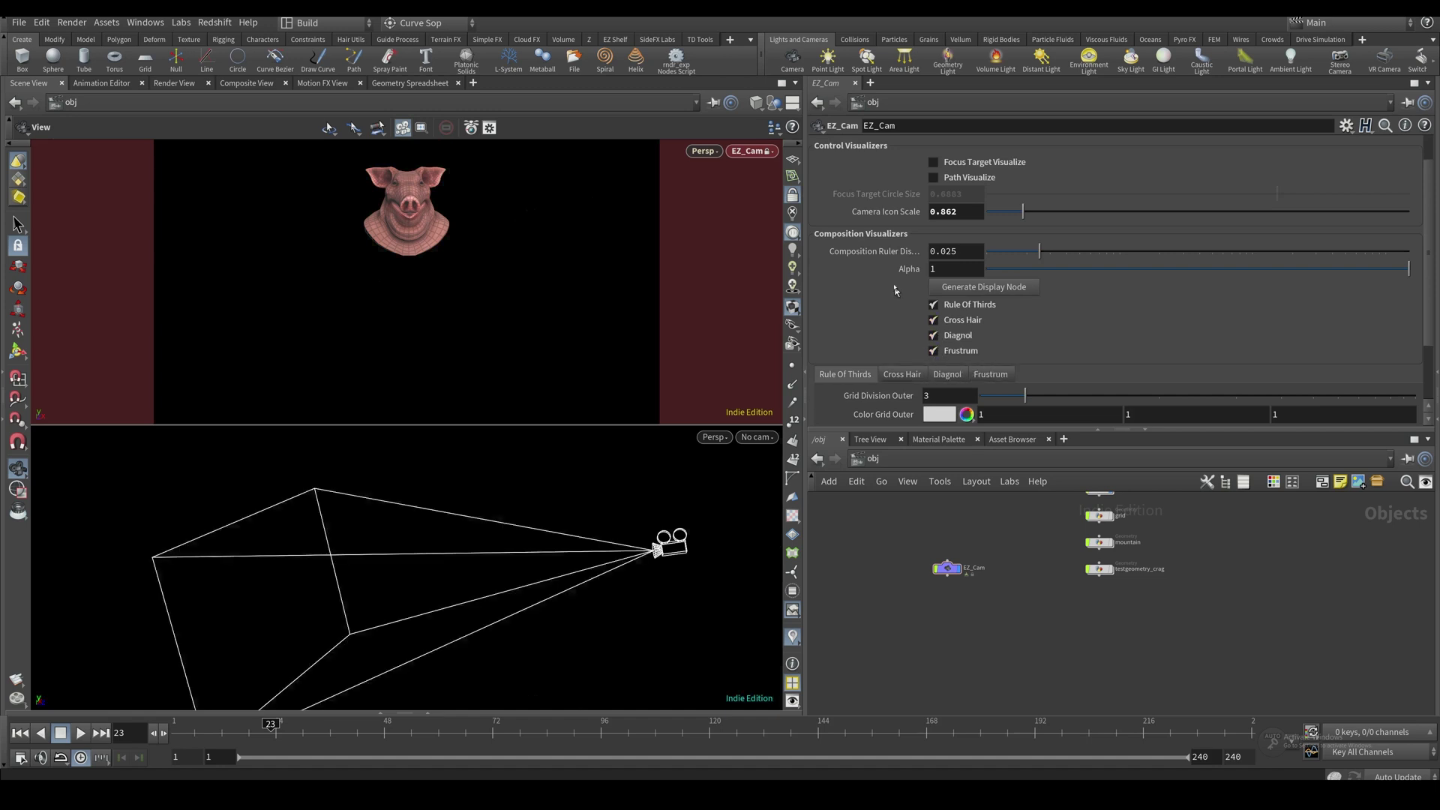
left_click(983, 288)
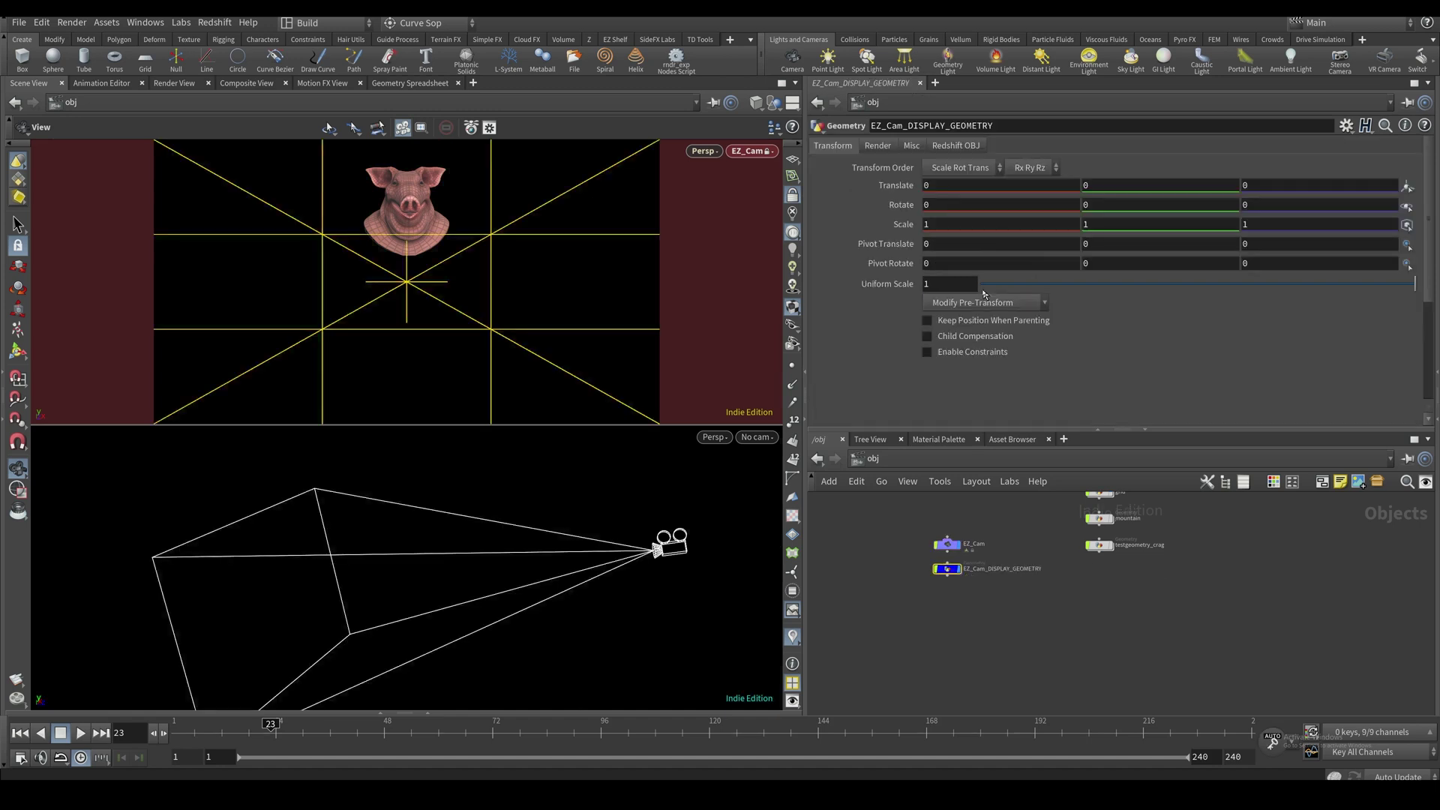
Reselect EZ_Cam and disable its Frustrum, Diagnol, Cross Hair and Rule Of Thirds visualizers
left_click(930, 534)
left_click(960, 351)
left_click(937, 335)
left_click(936, 319)
left_click(934, 304)
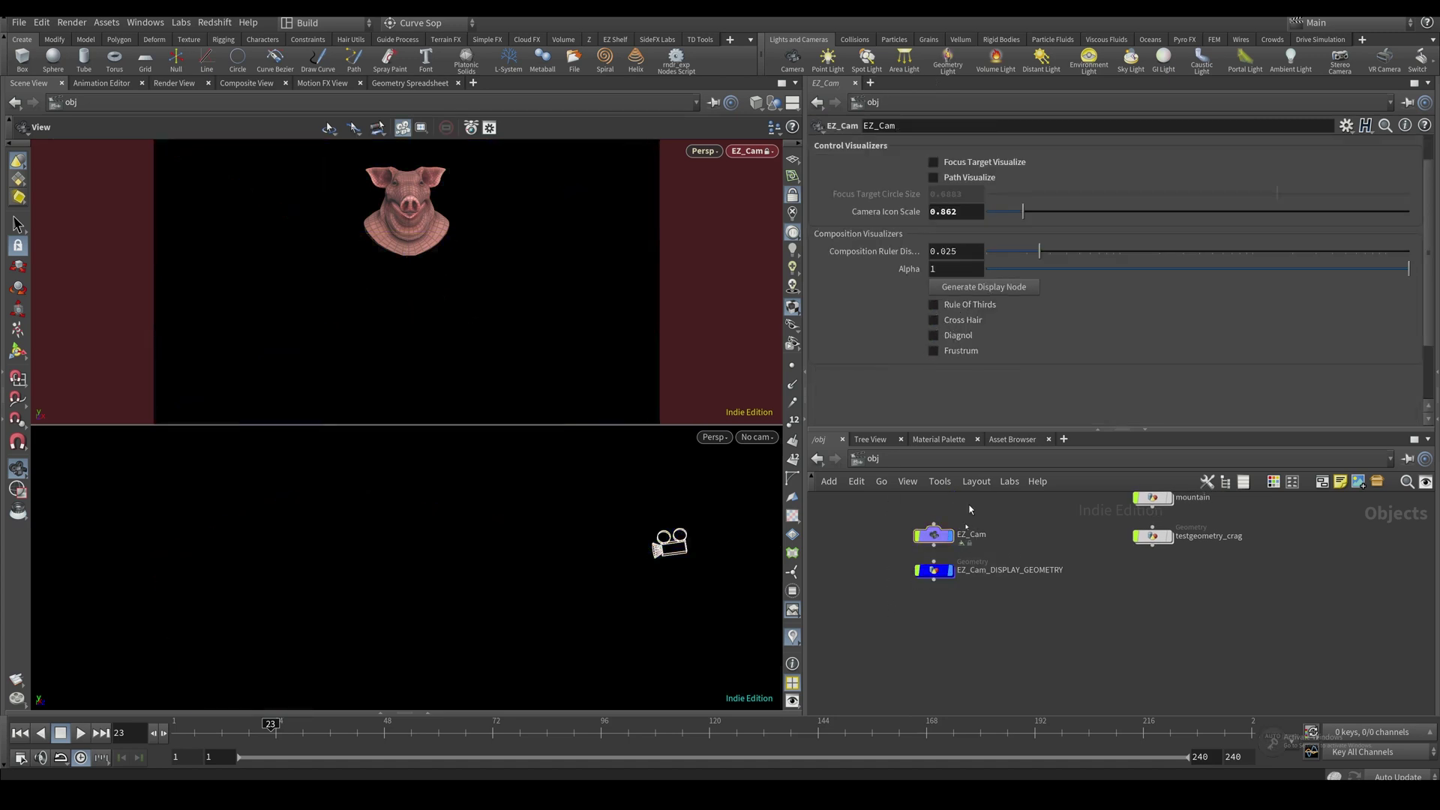
Enable Rule Of Thirds on EZ_Cam and set Grid Division Outer to about 4.95
left_click_drag(893, 575, 1014, 597)
left_click(930, 535)
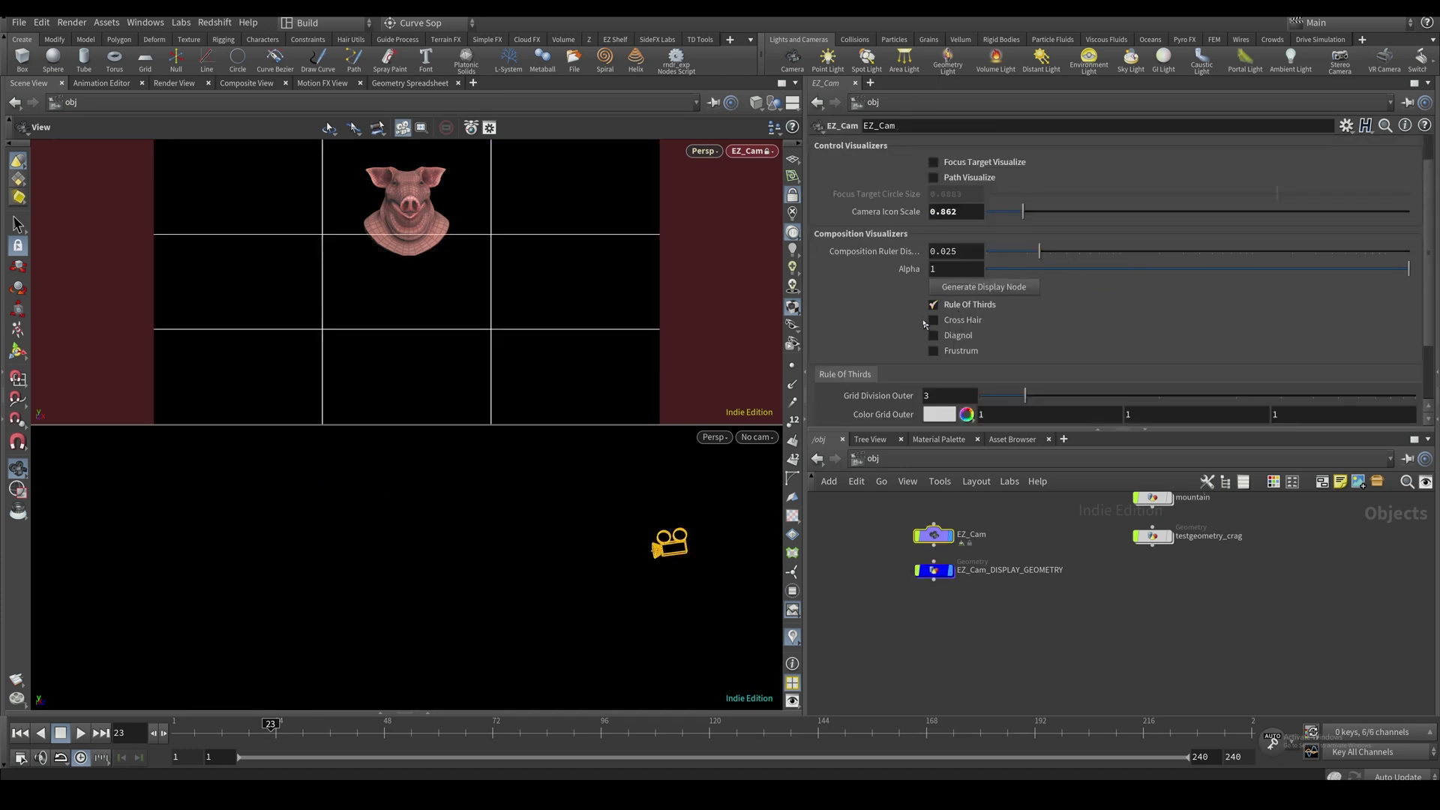
scroll(924, 324, "down", 2)
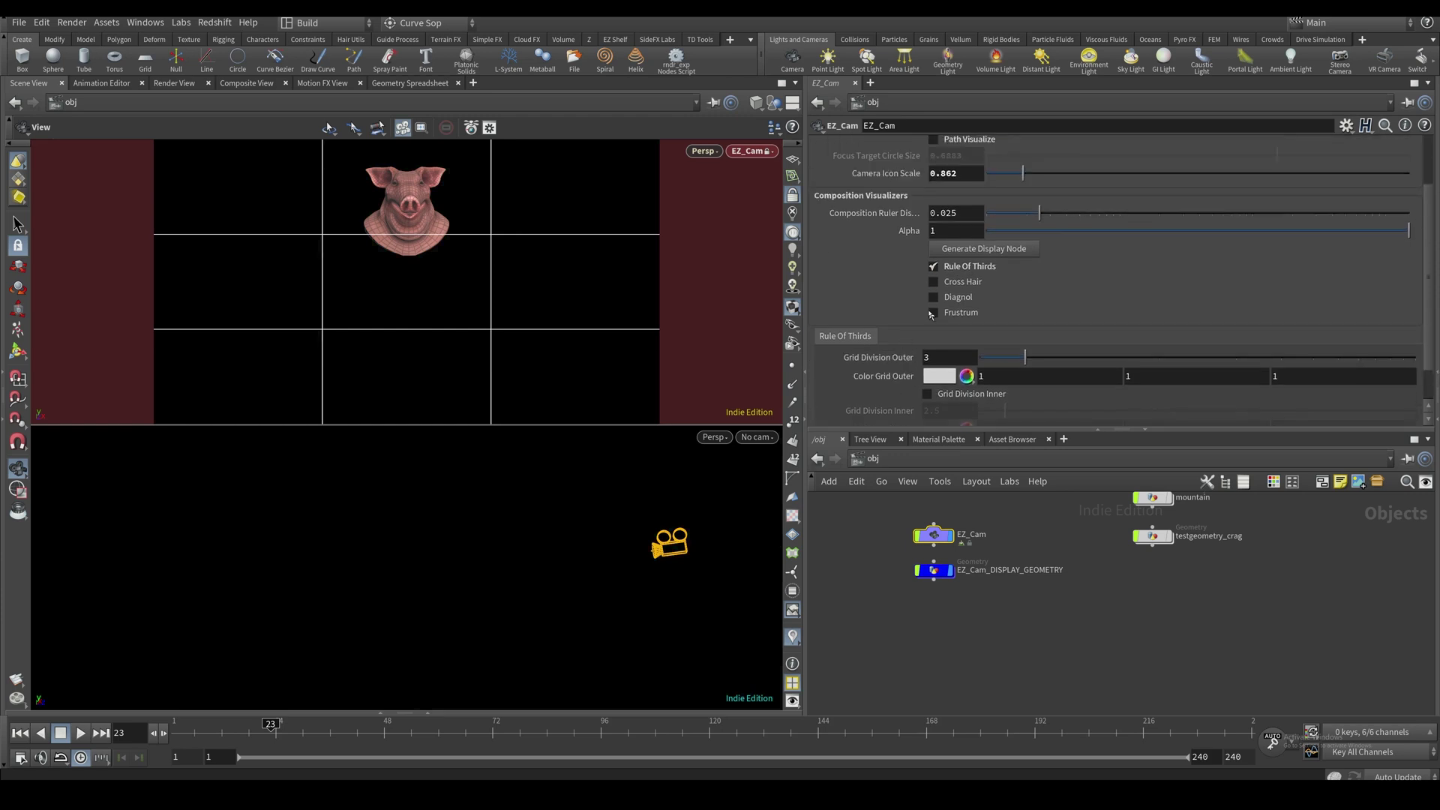
left_click_drag(1024, 357, 1080, 357)
scroll(892, 377, "down", 2)
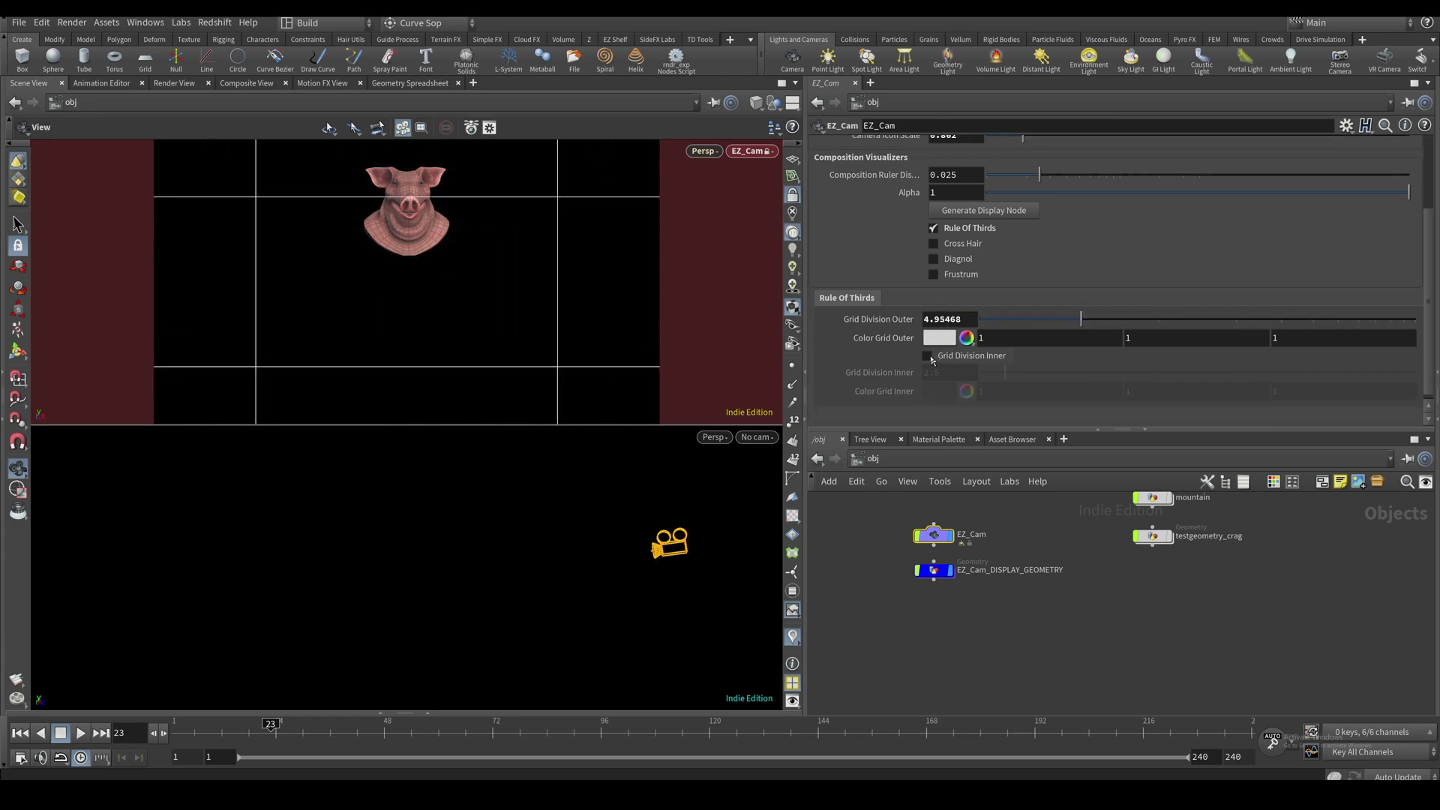
Enable Grid Division Inner and set it to about 9.25, with Grid Division Outer at about 11.71
left_click(930, 356)
mouse_move(1030, 372)
left_mouse_down()
mouse_move(1077, 372)
mouse_move(1058, 372)
left_mouse_up()
left_click_drag(1080, 318, 1176, 317)
left_click_drag(1058, 373, 1150, 372)
scroll(1087, 375, "up", 2)
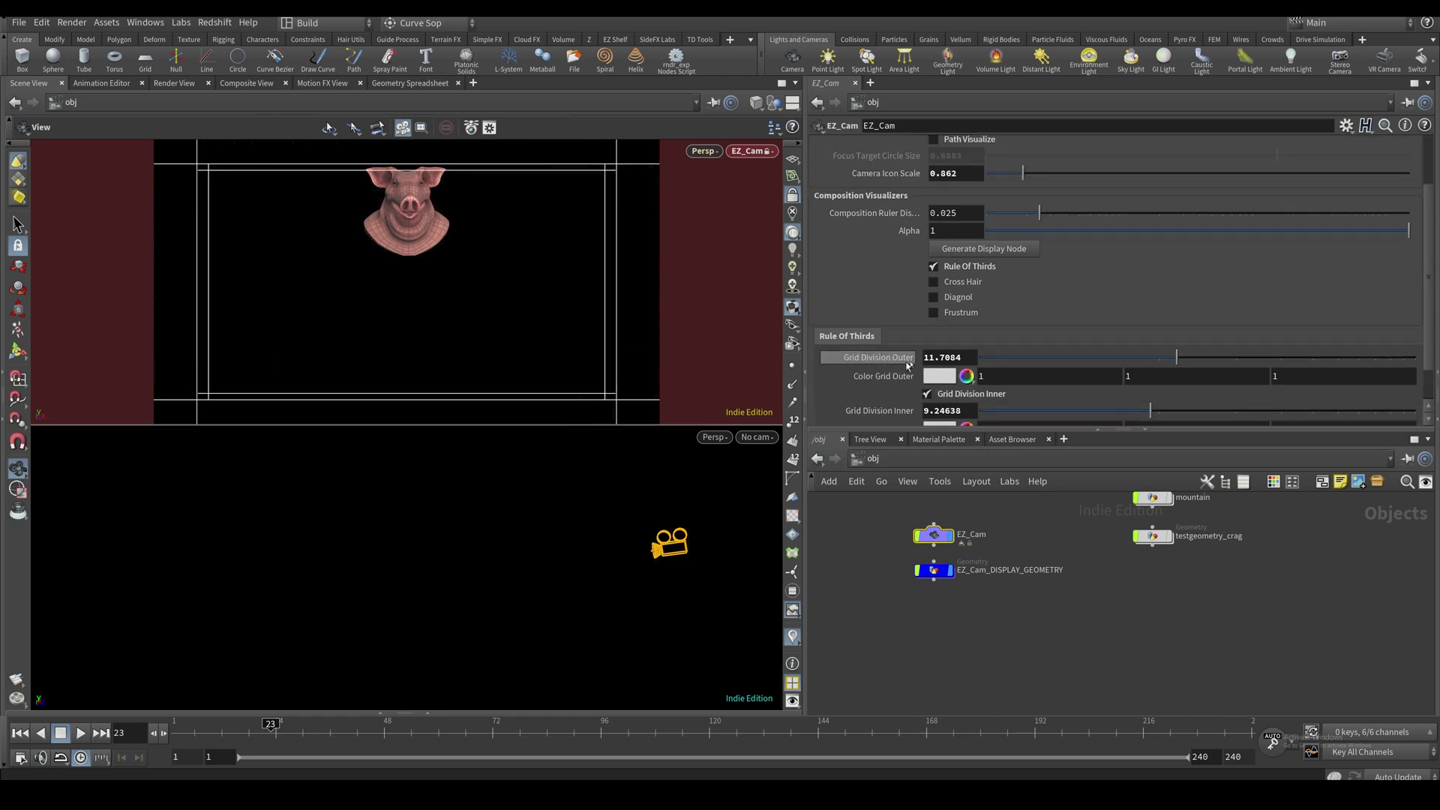
Color the Rule Of Thirds outer grid green and the inner grid blue
left_click(938, 377)
left_click(968, 300)
left_click(1147, 219)
scroll(1004, 360, "down", 2)
left_click(938, 390)
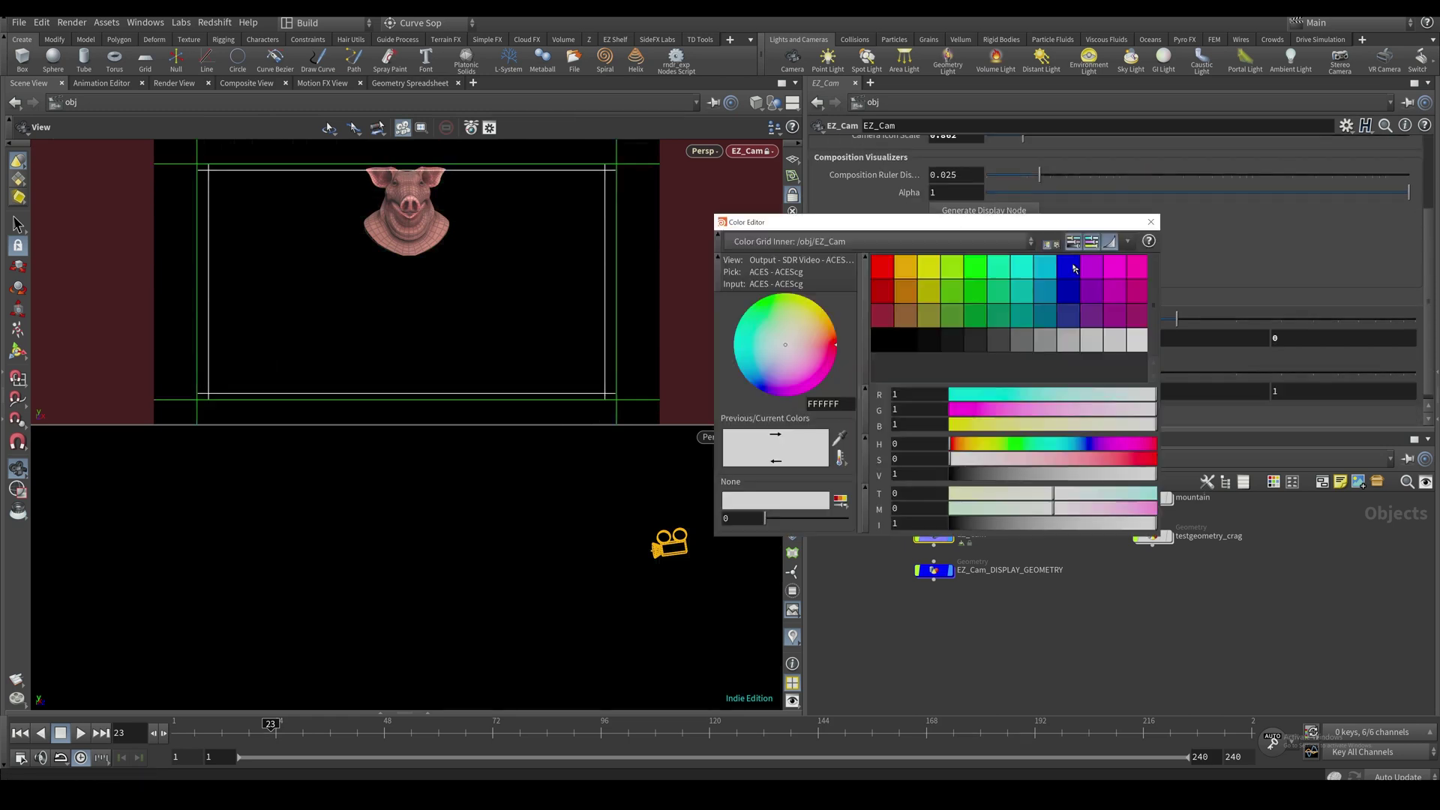
left_click(1069, 271)
left_click(1147, 219)
Lower Grid Division Outer and add the Cross Hair at a Size of about 0.054, keeping Rule Of Thirds enabled
left_click_drag(1176, 316, 1088, 309)
scroll(1089, 312, "up", 2)
left_click(934, 267)
left_click(933, 282)
left_click_drag(1039, 358, 1003, 357)
left_click(958, 267)
Enable the Diagnol visualizer and set its color to the spring green 00FF7F
left_click(961, 297)
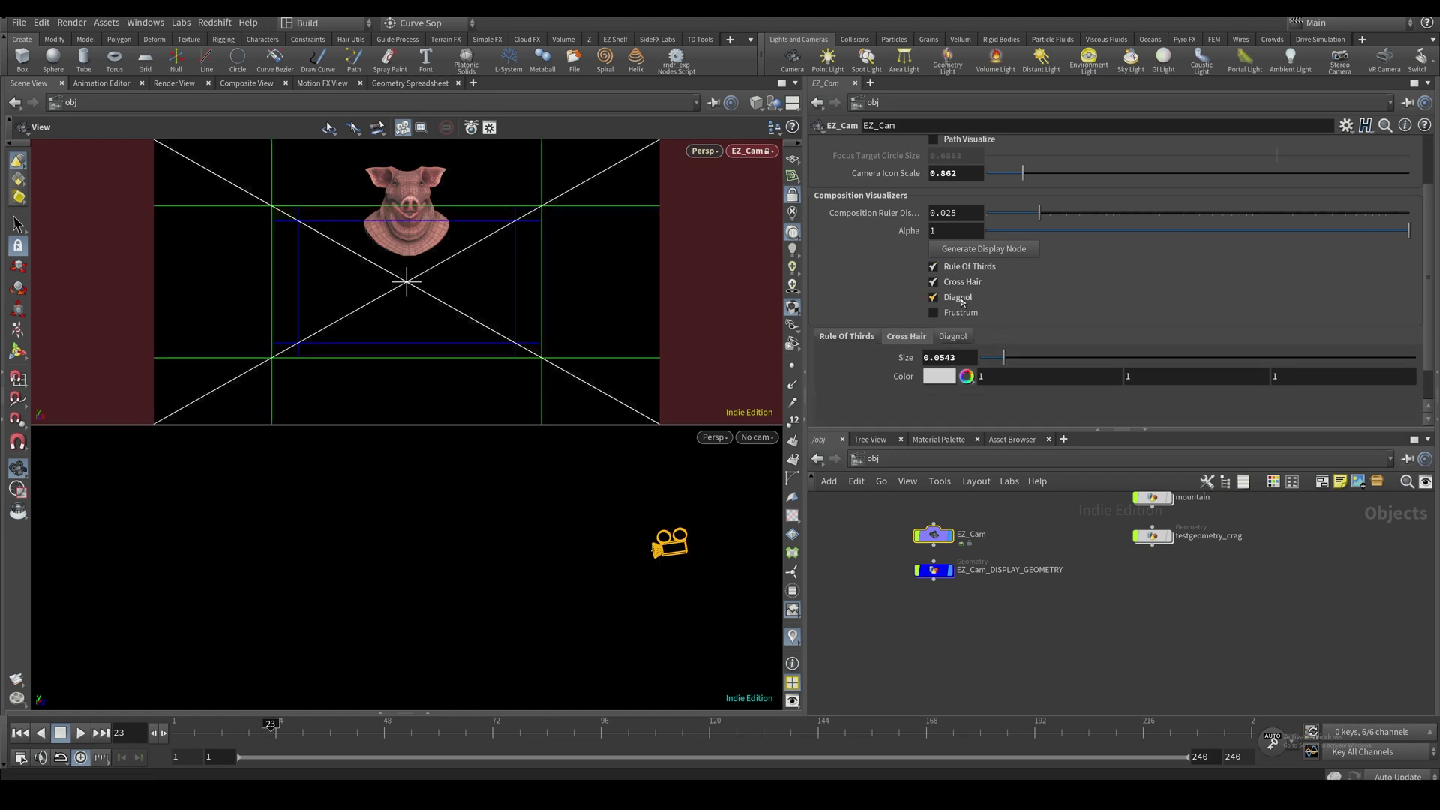
left_click(953, 336)
left_click(938, 357)
left_click(994, 278)
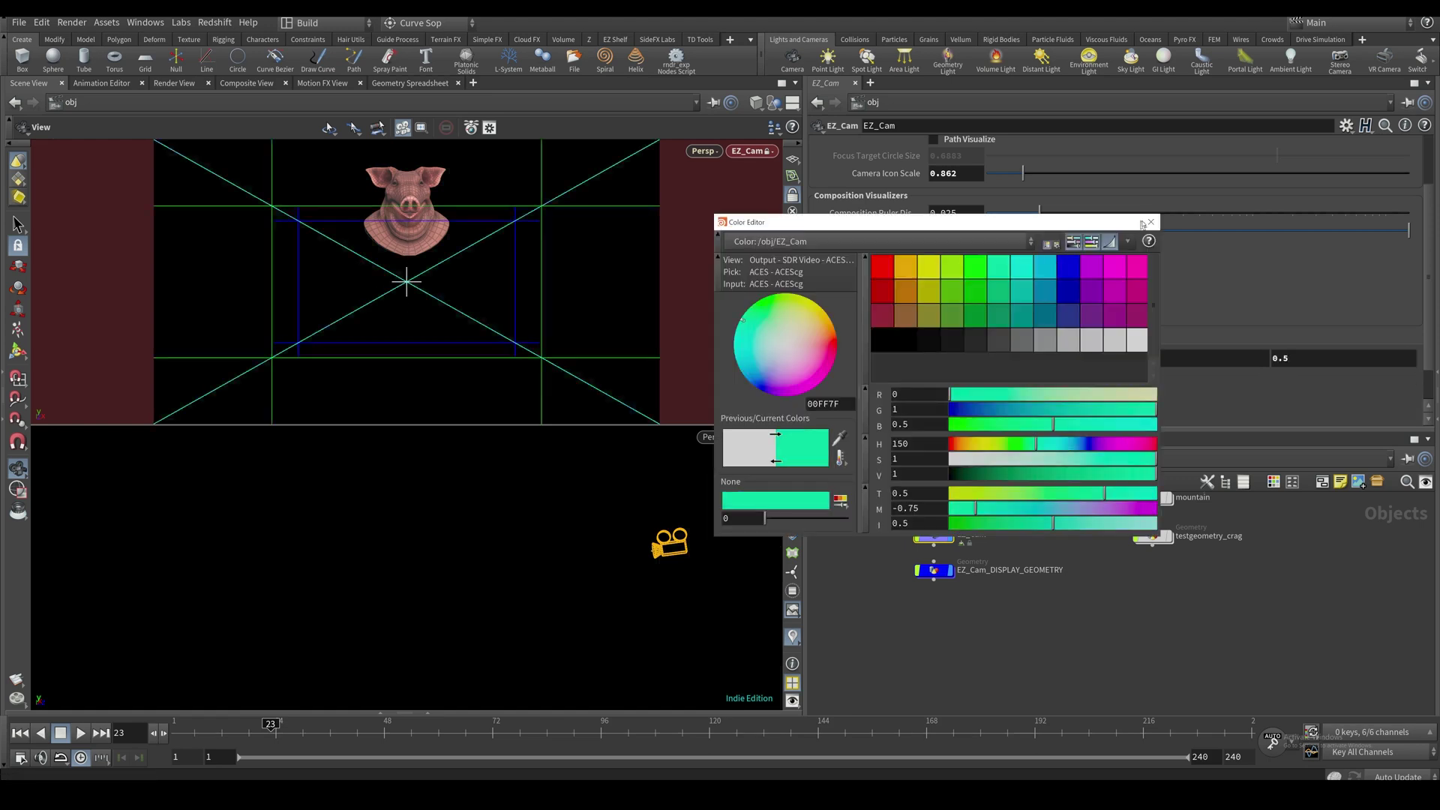
left_click(1146, 218)
Enable the Frustrum visualizer on EZ_Cam with Near at 7.89 and Far Offset at about 16.75
left_click(960, 315)
scroll(668, 498, "down", 4)
scroll(974, 330, "down", 1)
left_click(996, 292)
left_click_drag(1025, 331, 1380, 331)
left_click_drag(1327, 323, 1331, 322)
left_click_drag(982, 314, 1100, 315)
scroll(283, 562, "down", 2)
left_click_drag(282, 563, 496, 510)
left_click_drag(1097, 314, 1048, 314)
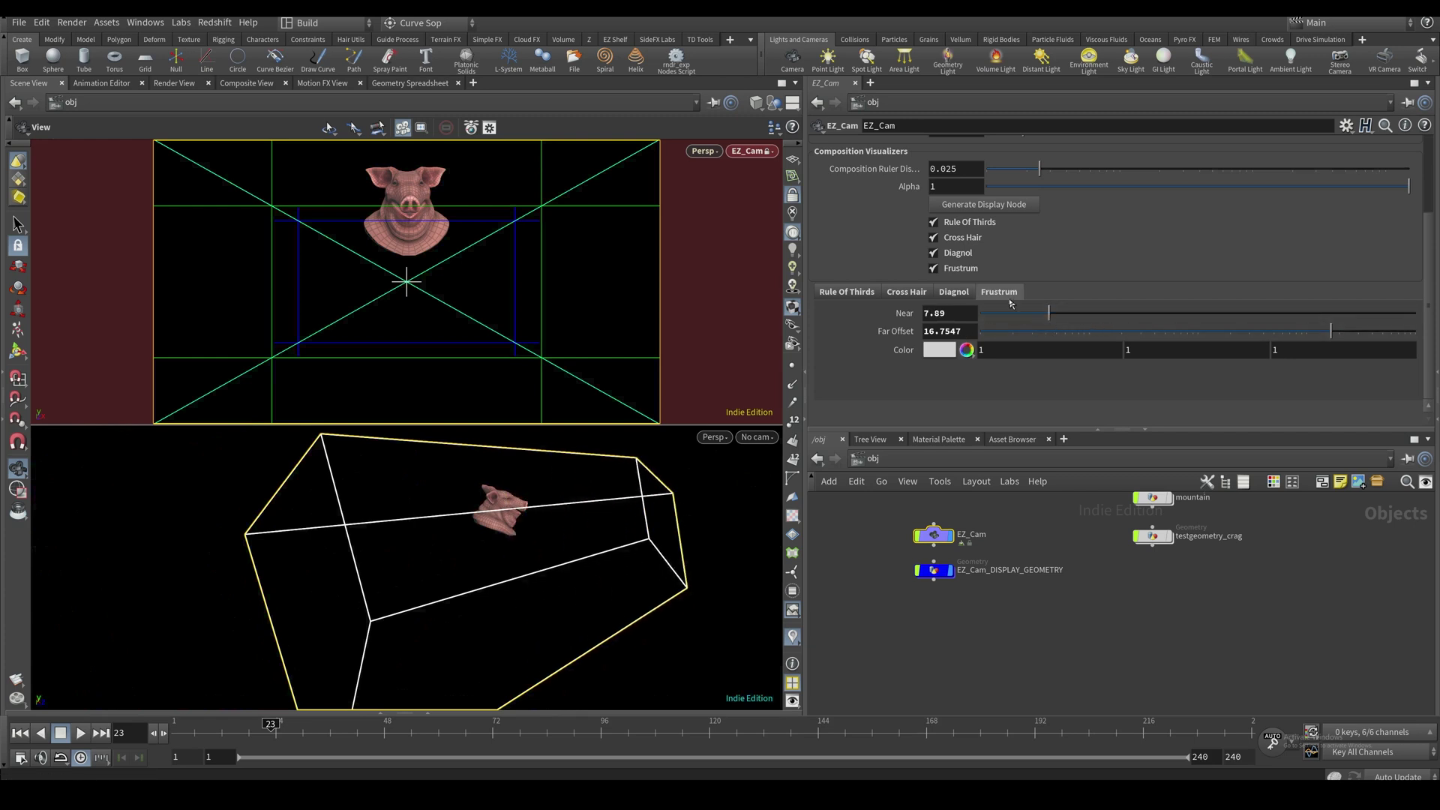
left_click(962, 268)
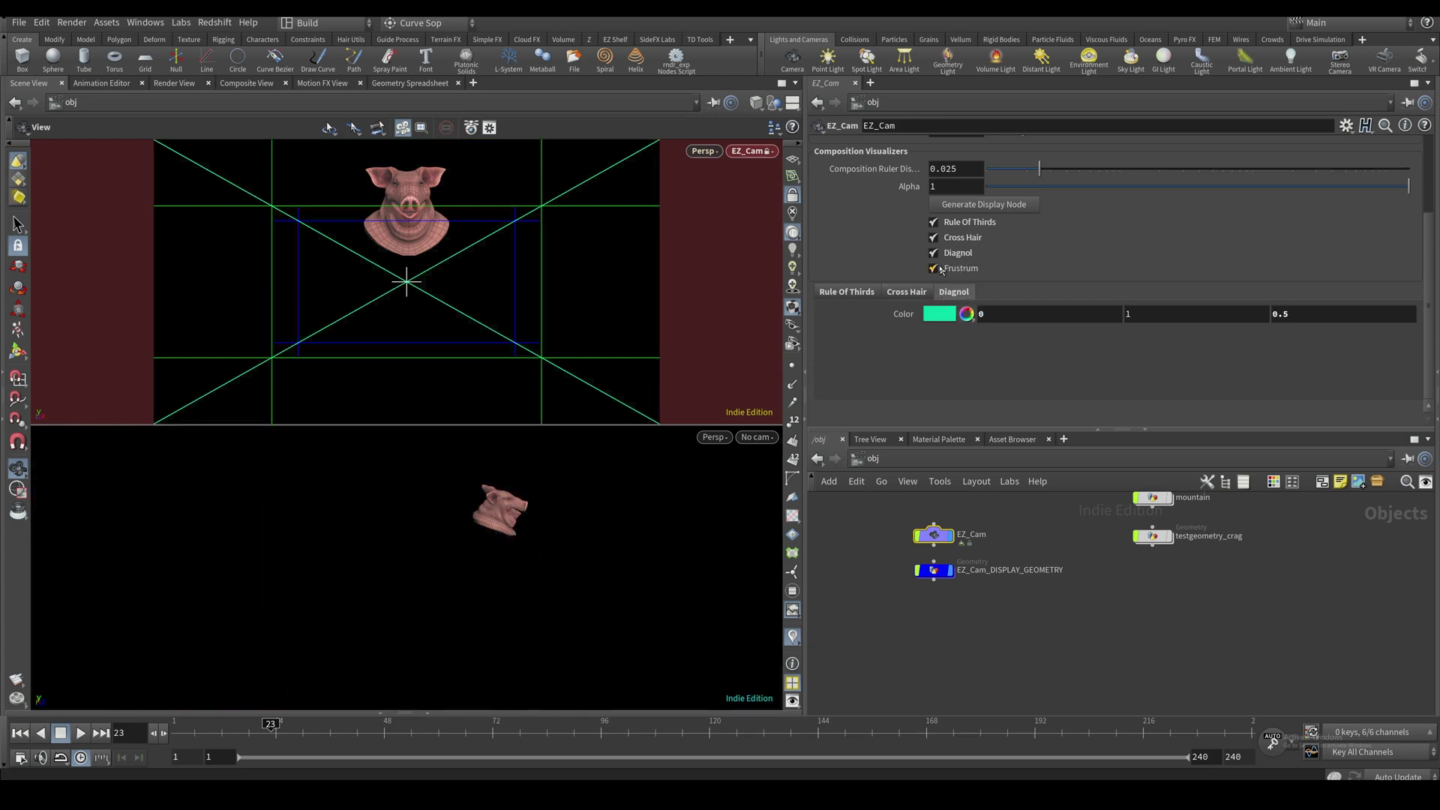
left_click(942, 270)
Set the Composition Ruler Distance to about 14.33 and orbit the perspective view to see the guides inside the frustum
scroll(900, 285, "up", 2)
mouse_move(1408, 244)
left_mouse_down()
mouse_move(954, 250)
mouse_move(1408, 244)
left_mouse_up()
left_click_drag(1064, 234, 1303, 226)
left_click_drag(776, 495, 622, 461)
left_click_drag(1305, 227, 1405, 225)
left_click_drag(480, 501, 643, 492)
scroll(643, 492, "down", 3)
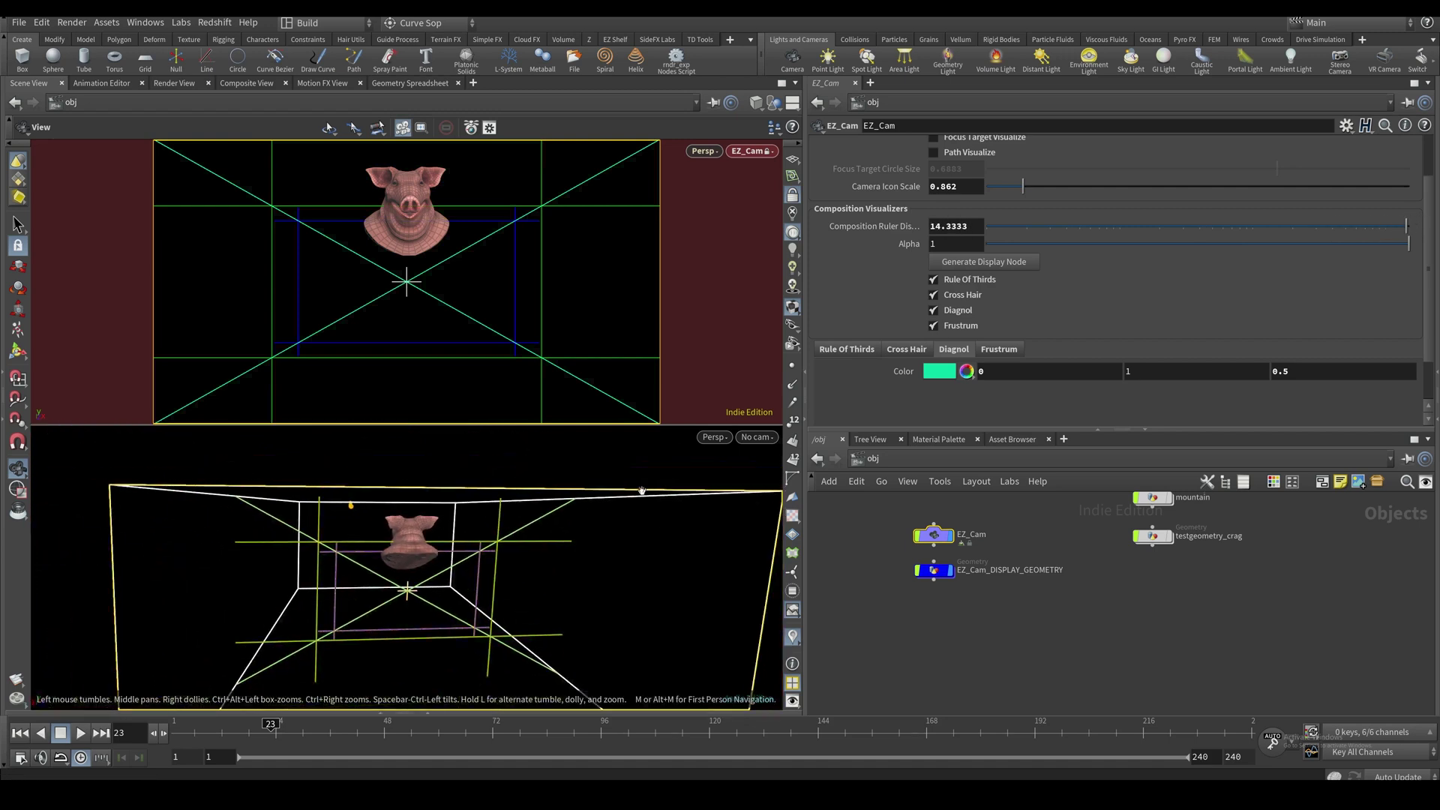
Review EZ_Cam's Look At Target and Python Buttons parameters, and view the frustum from the side
scroll(905, 390, "up", 3)
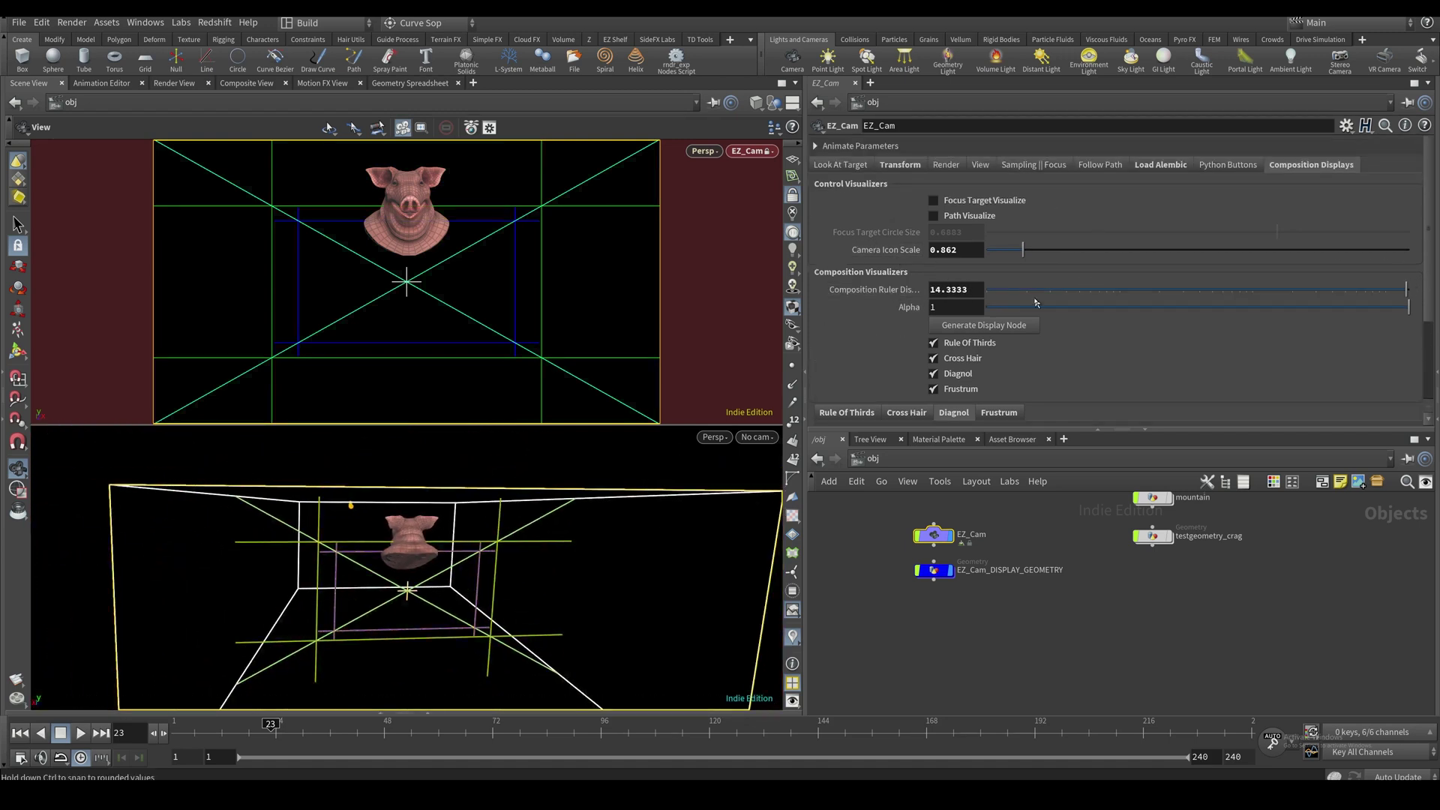
left_click(841, 165)
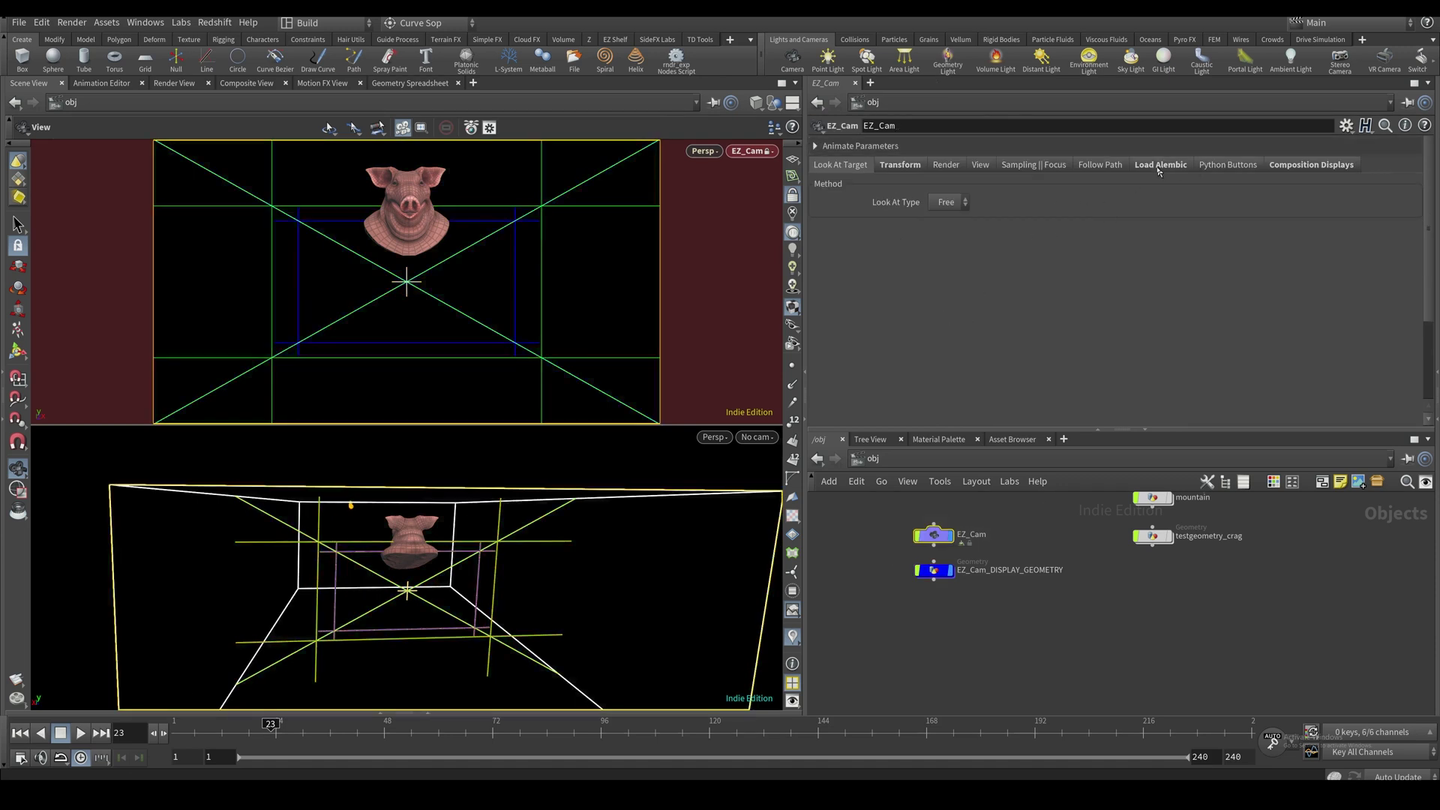
left_click(1216, 167)
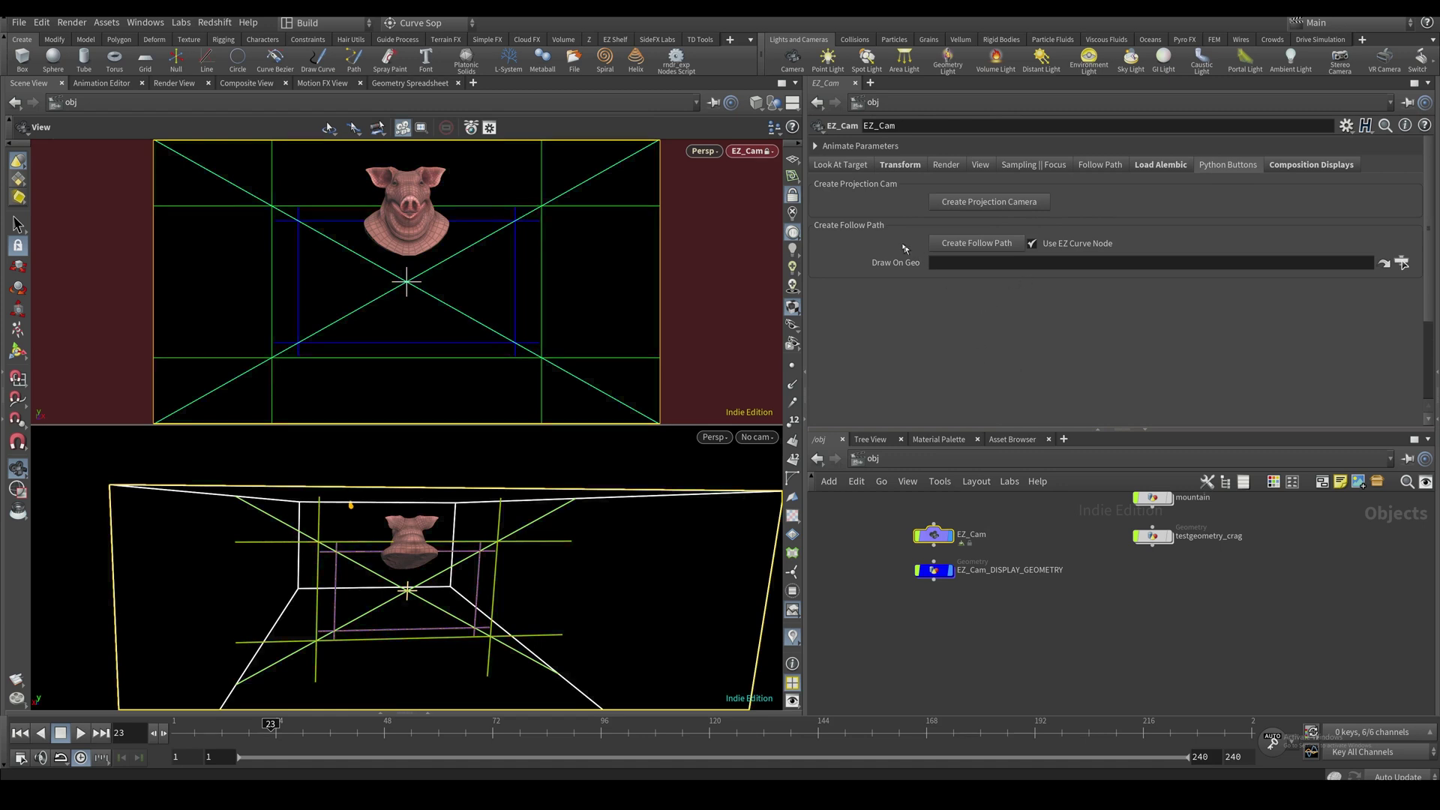
left_click_drag(427, 596, 638, 449)
Disable Rule Of Thirds, Cross Hair and Diagnol, and set the Frustrum's Far Offset to about 13.96 and Near to 1.94
left_click(1311, 164)
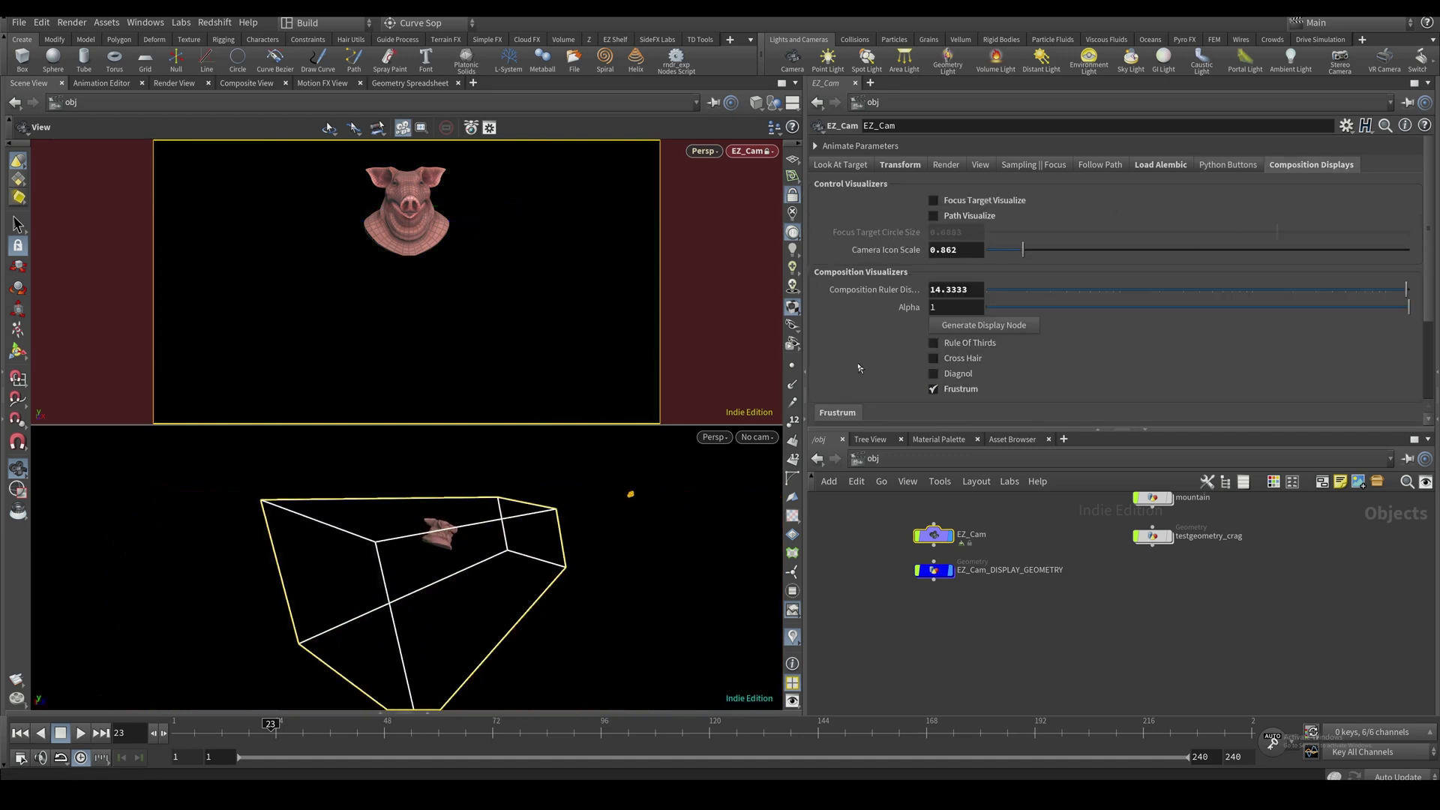
scroll(862, 367, "down", 3)
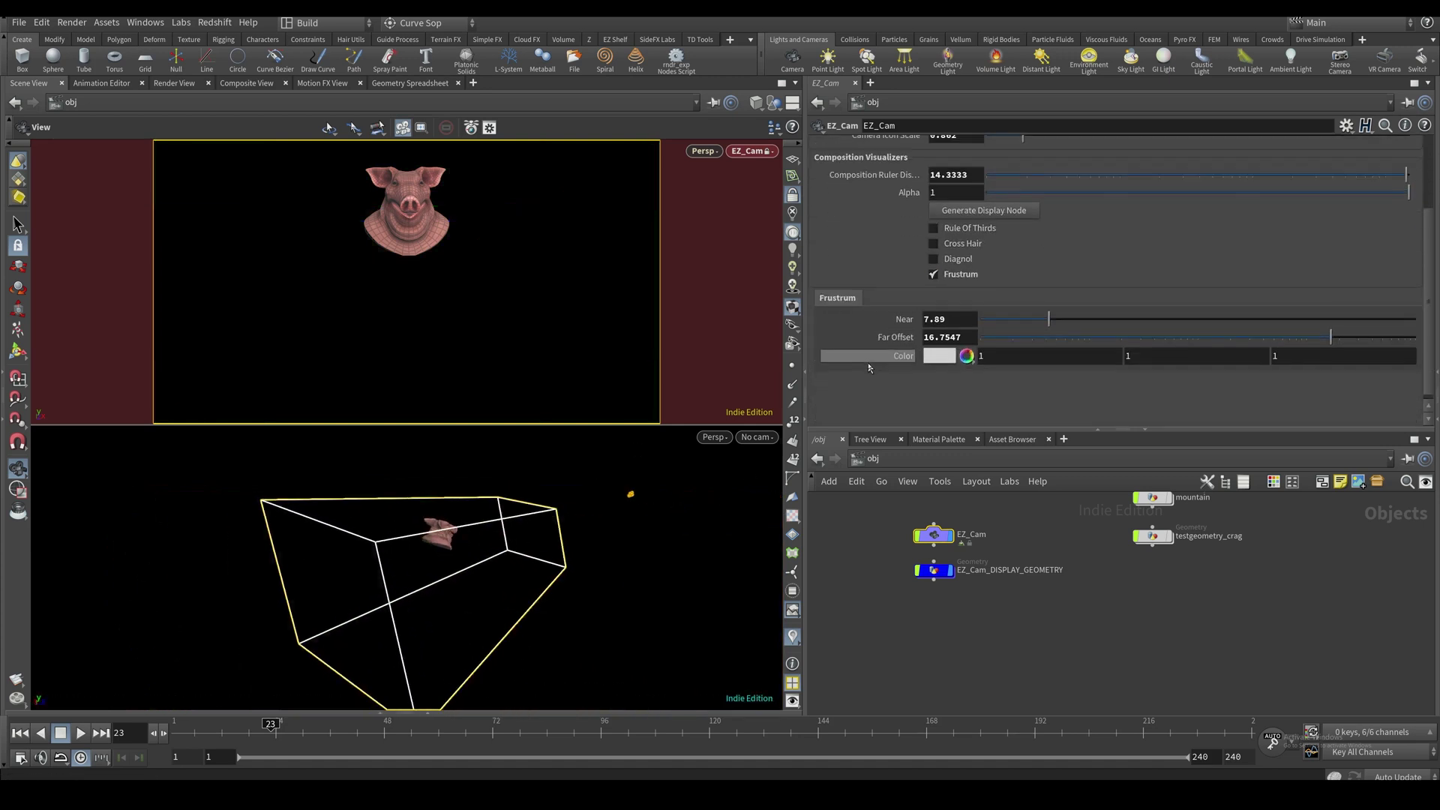
left_click_drag(1330, 337, 1321, 336)
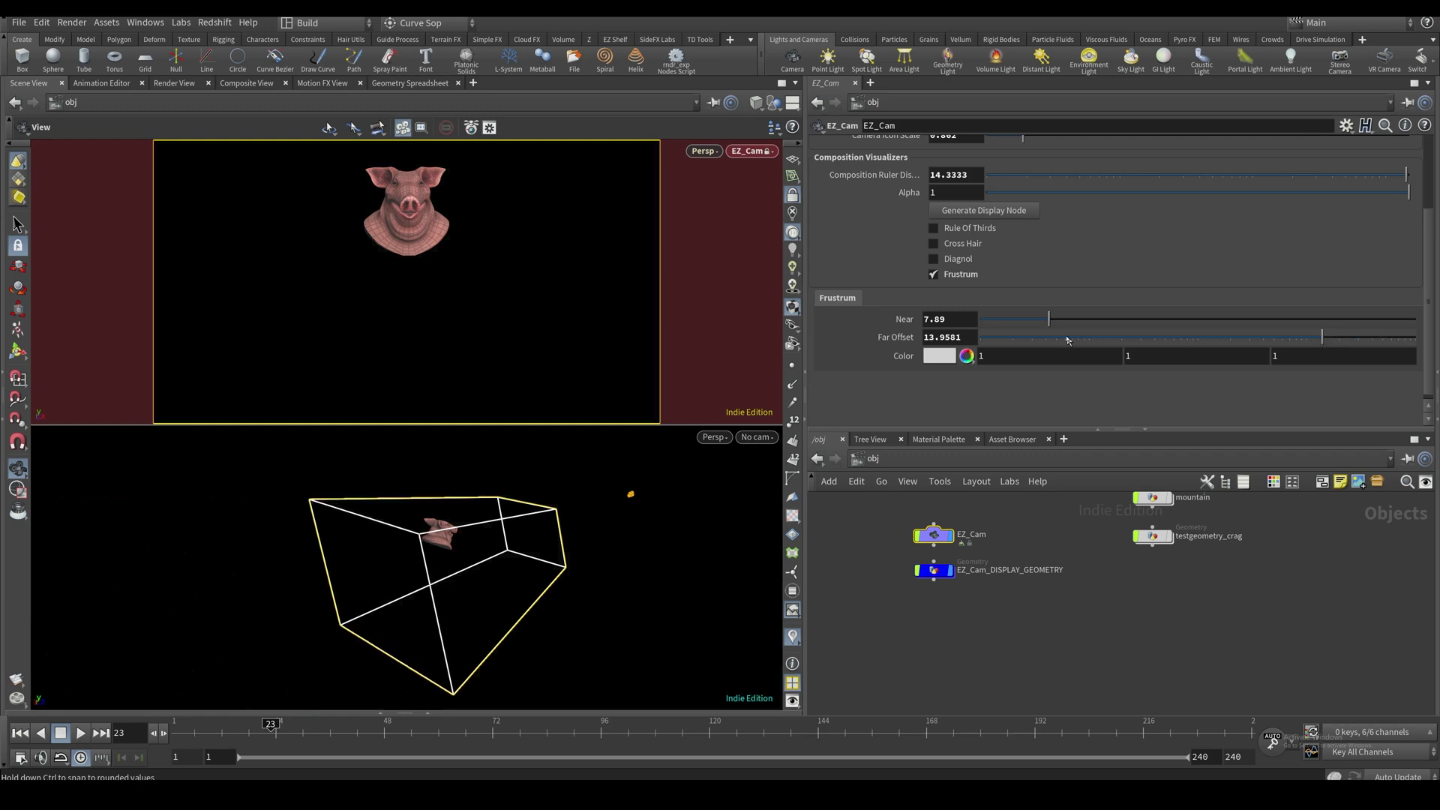
left_click_drag(1049, 320, 997, 321)
left_click_drag(533, 579, 590, 511)
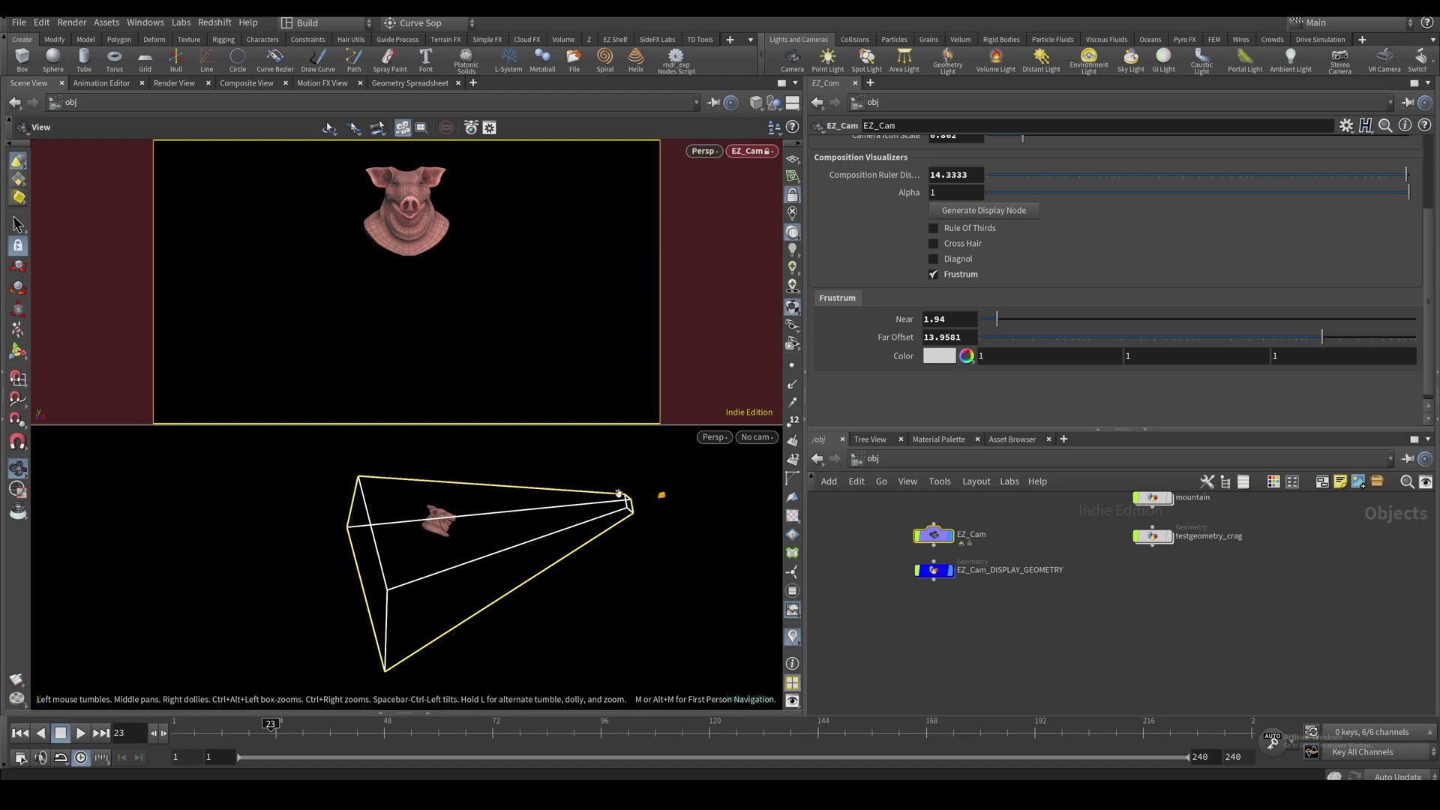
Review EZ_Cam's Follow Path and Python Buttons parameters
scroll(954, 277, "up", 3)
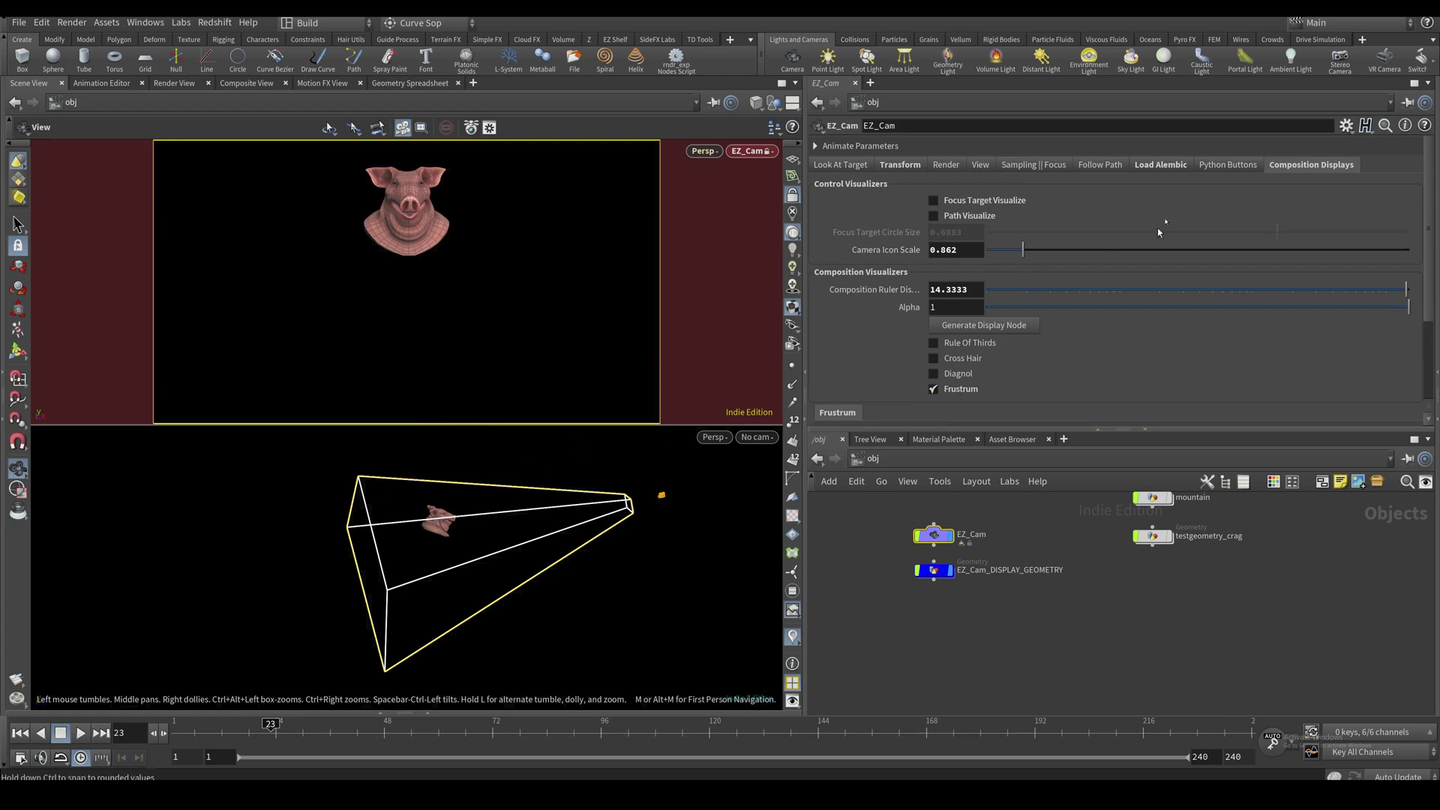
left_click(1100, 164)
left_click(1229, 168)
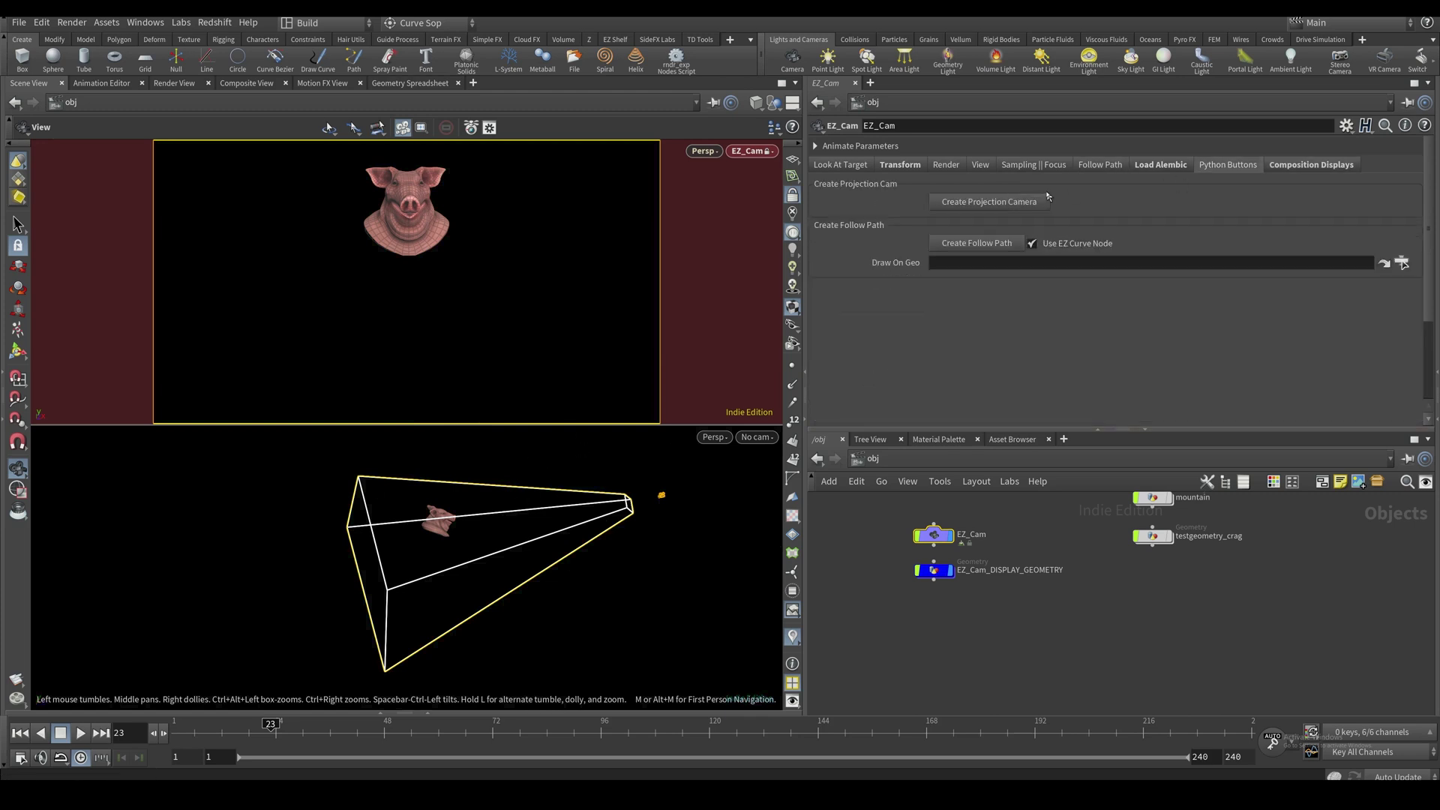